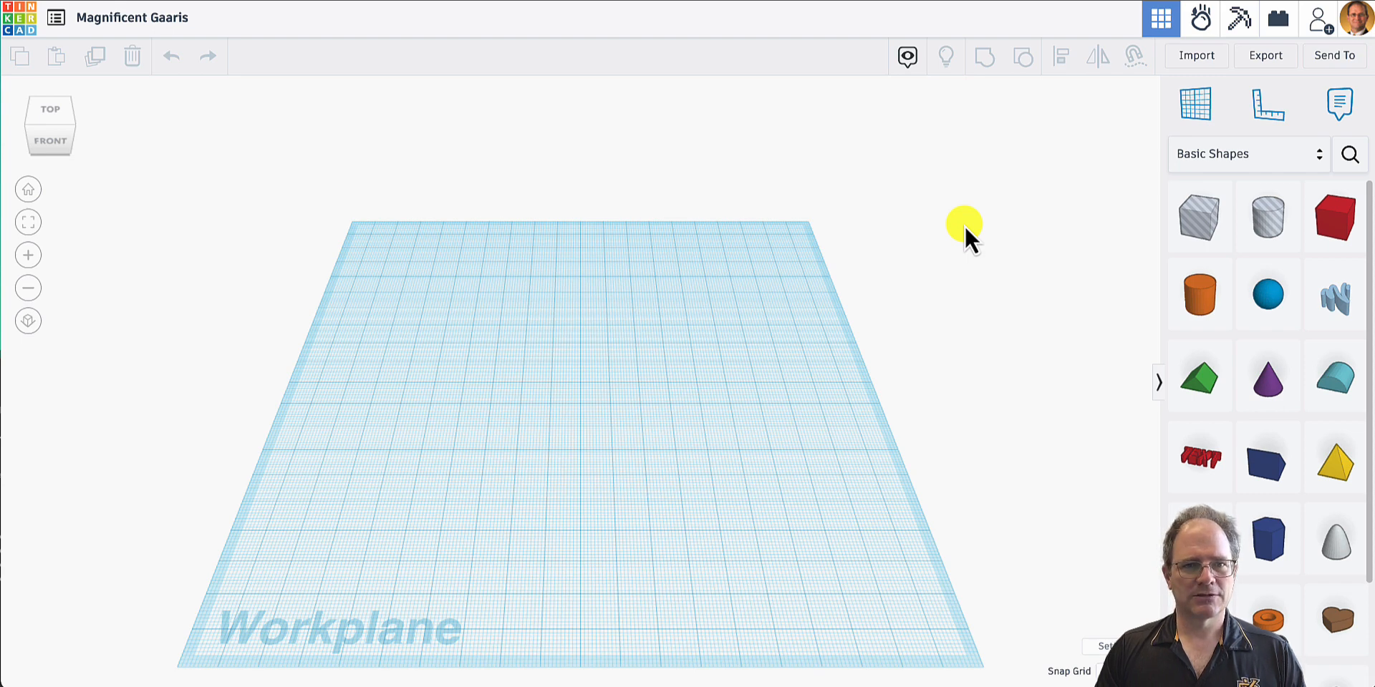
- Rename the design "MAD Lab Desk Stand"
{"action": "left_click", "coordinate": [136, 18]}
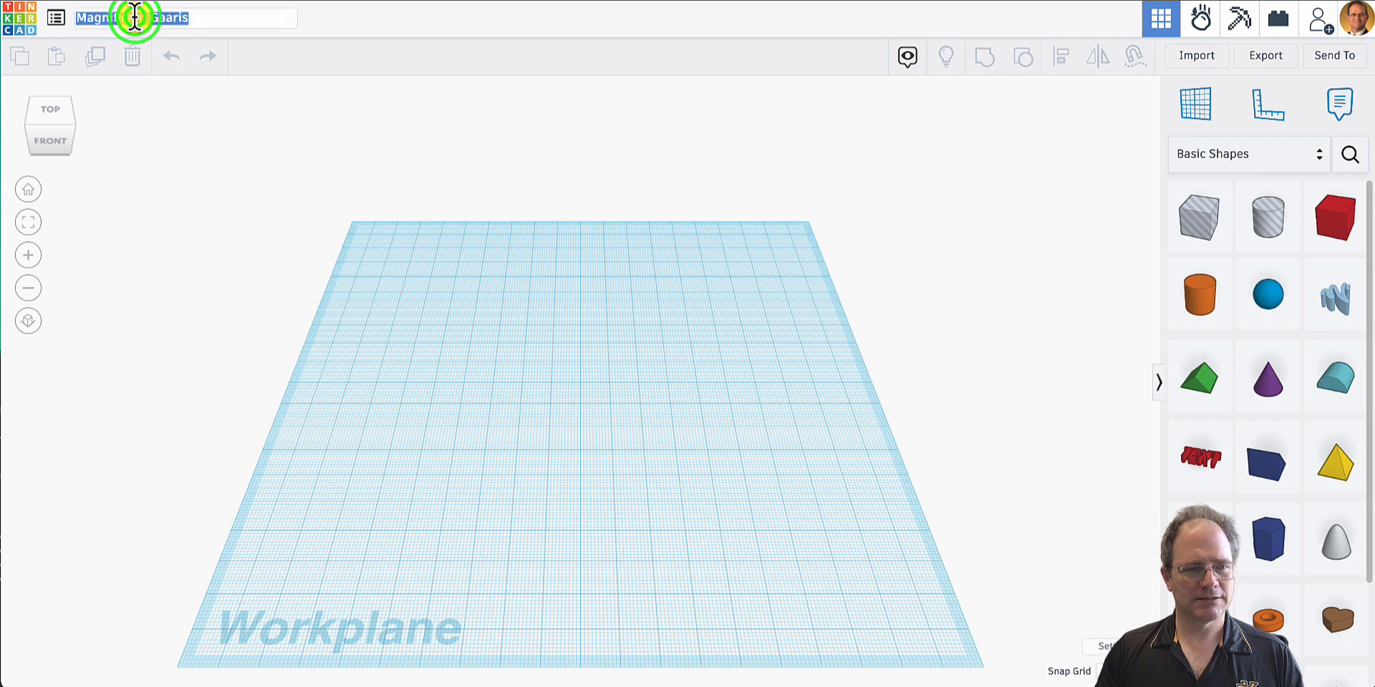
{"action": "type", "text": "MAD"}
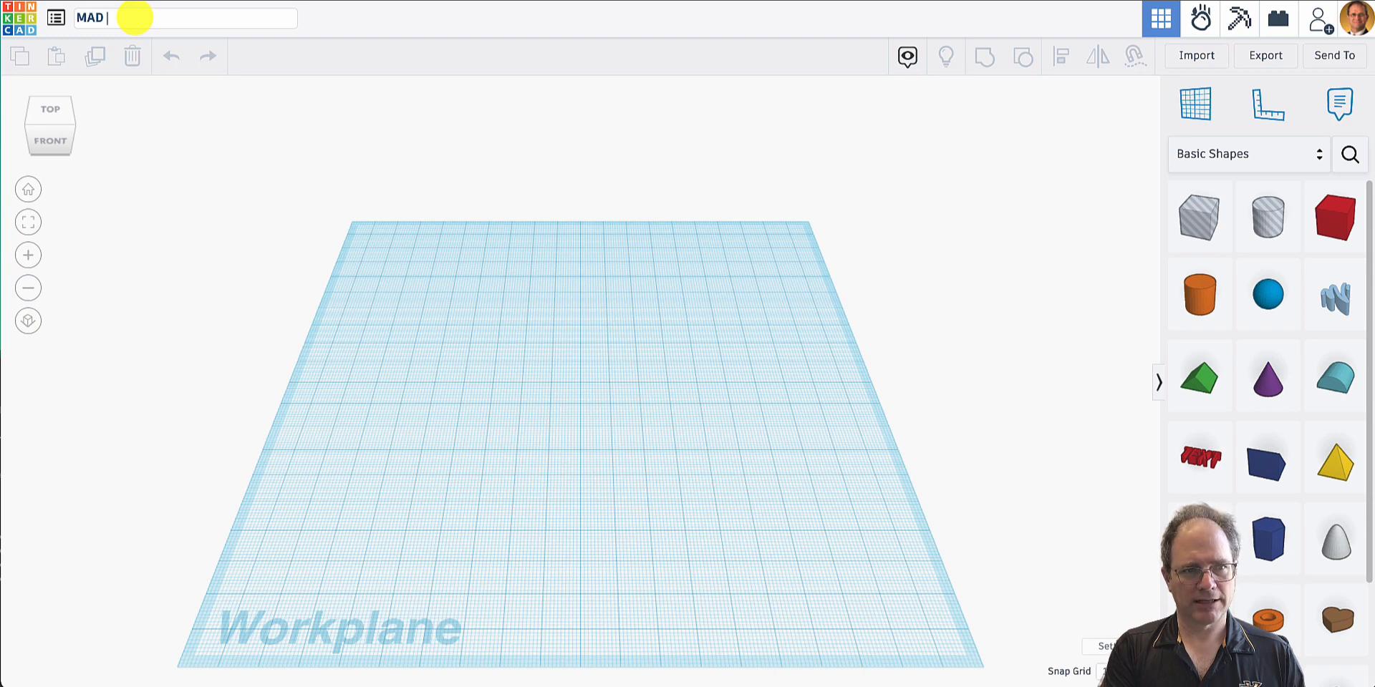
{"action": "type", "text": " La"}
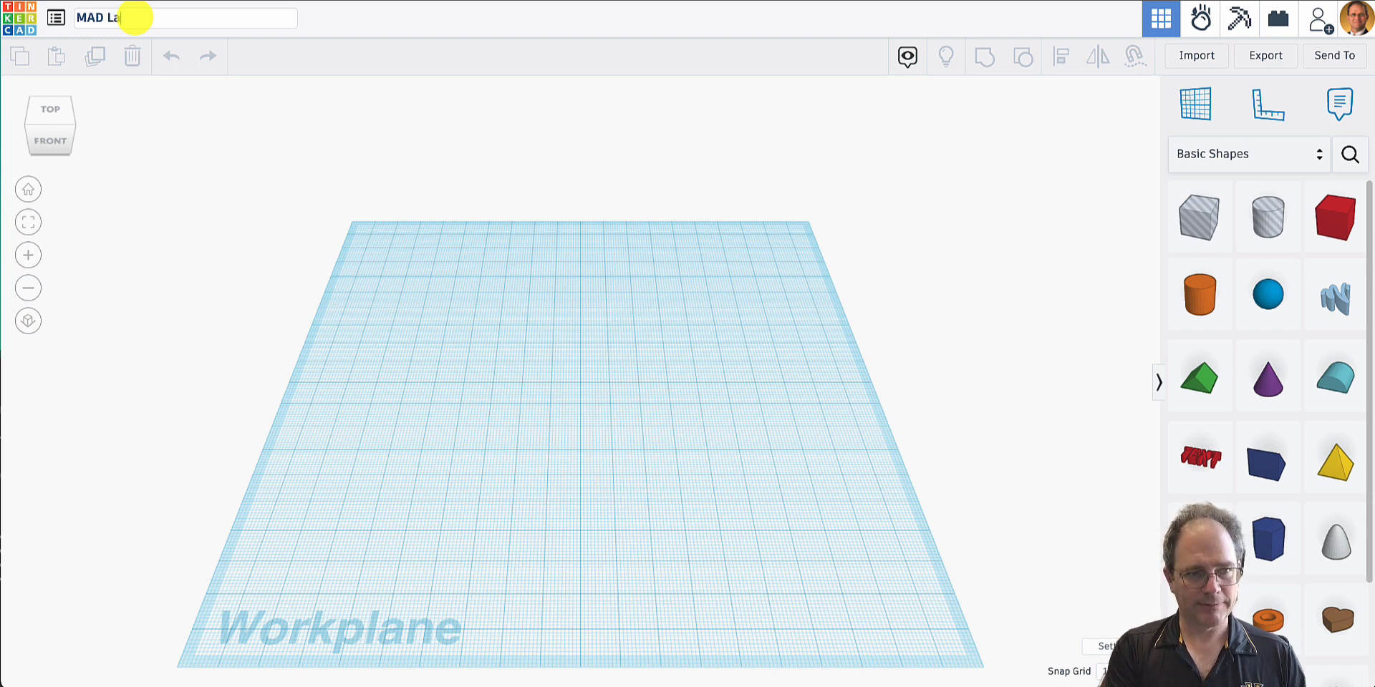
{"action": "type", "text": "b"}
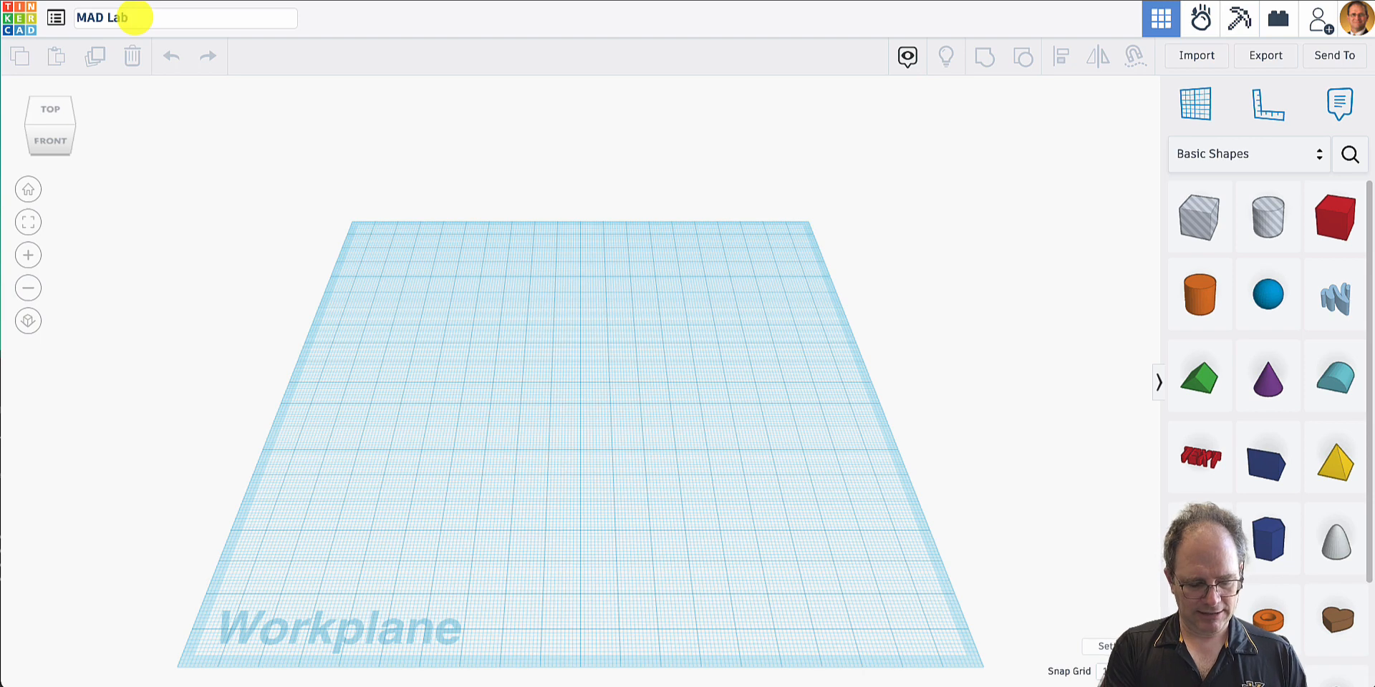
{"action": "type", "text": " Penci"}
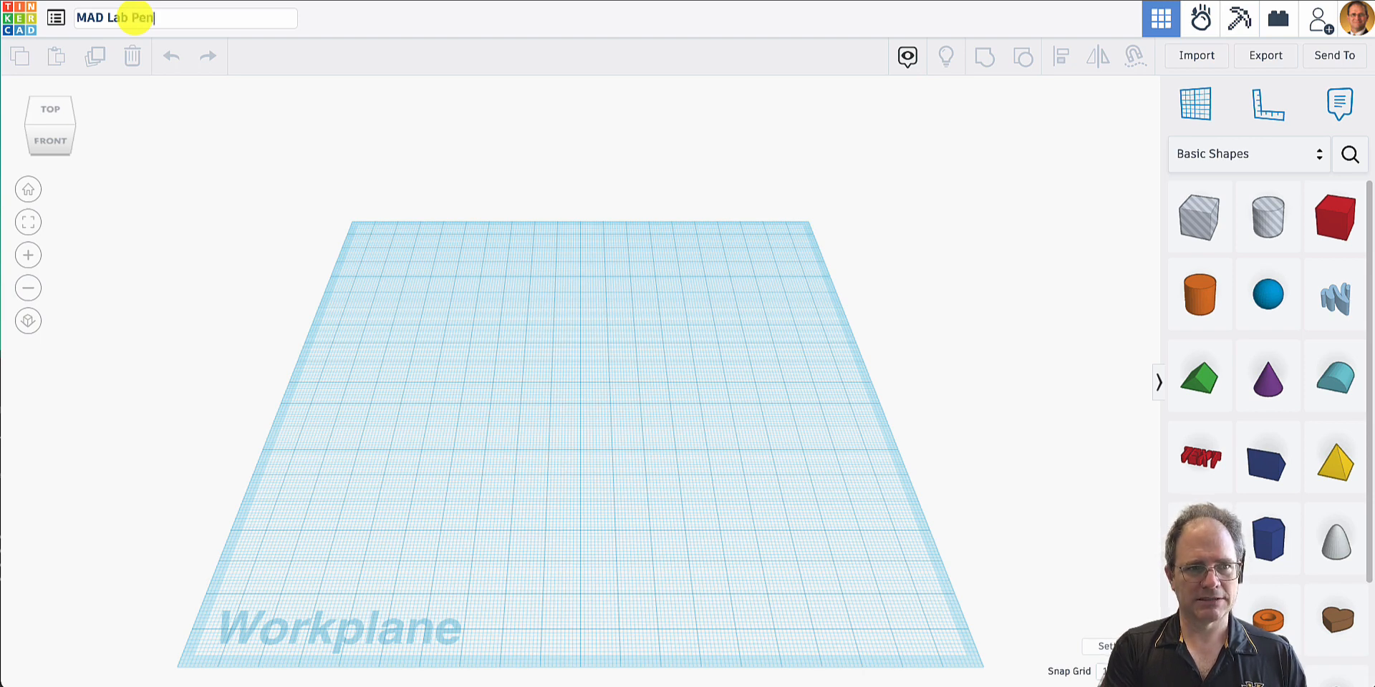
{"action": "key", "text": "BackSpace"}
{"action": "key", "text": "BackSpace"}
{"action": "key", "text": "BackSpace"}
{"action": "key", "text": "BackSpace"}
{"action": "key", "text": "BackSpace"}
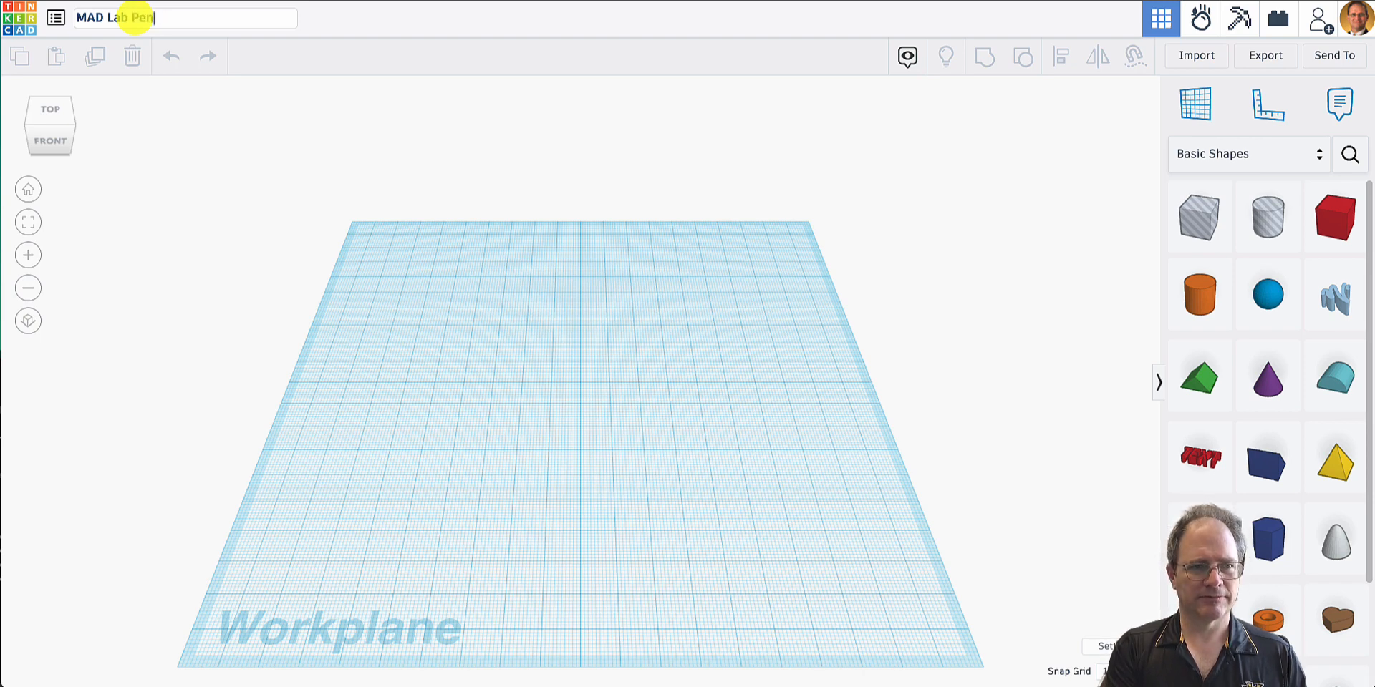
{"action": "type", "text": "Desk"}
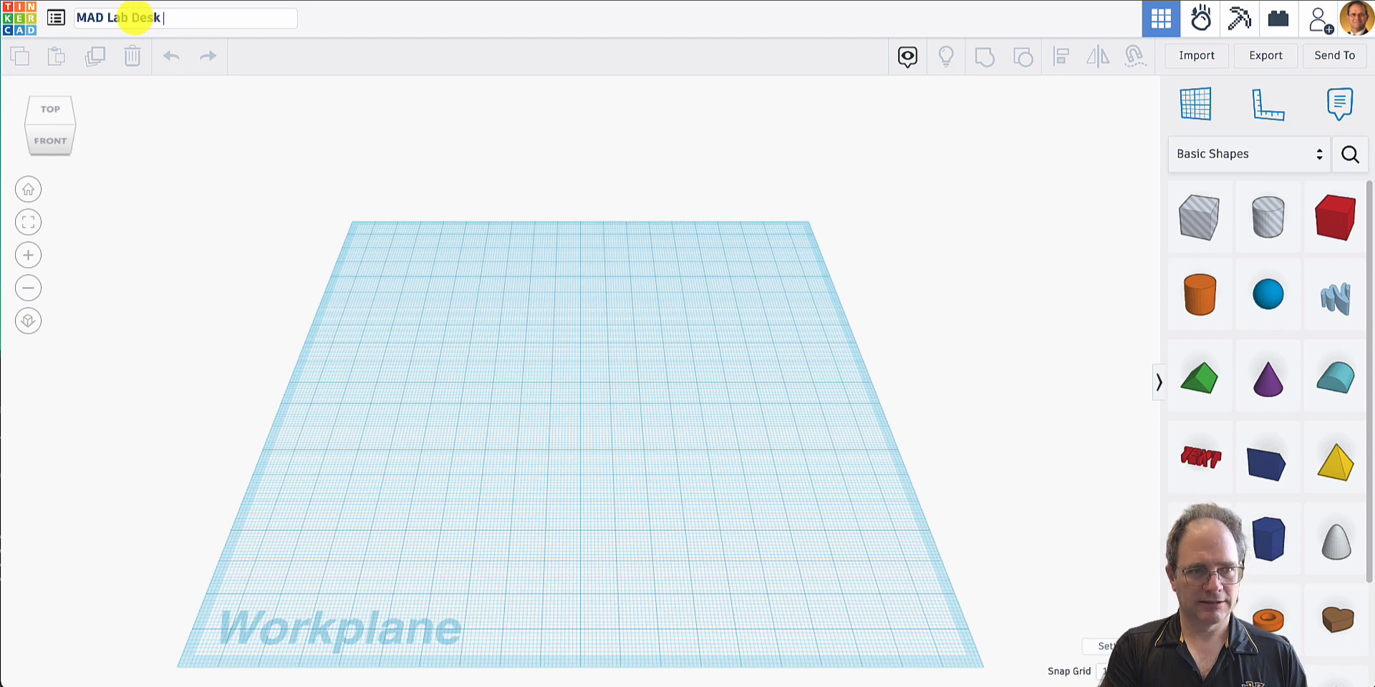
{"action": "type", "text": " Stand"}
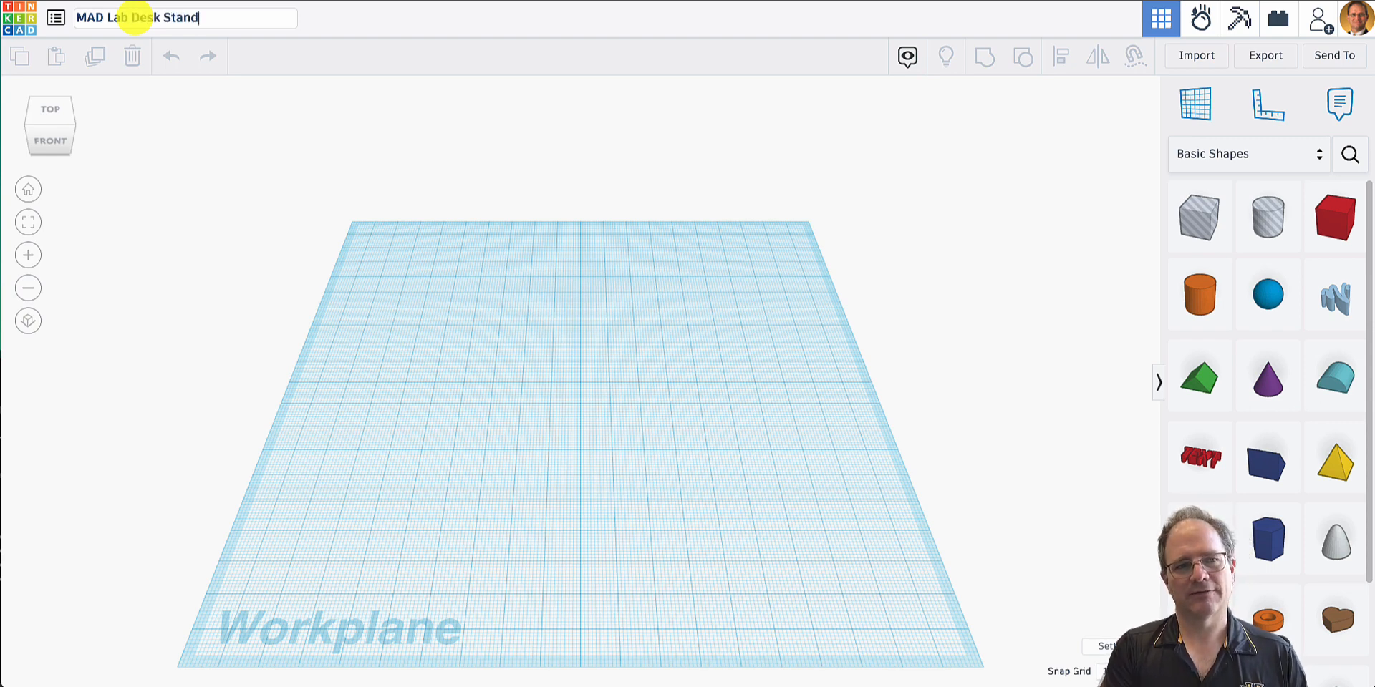
{"action": "key", "text": "Return"}
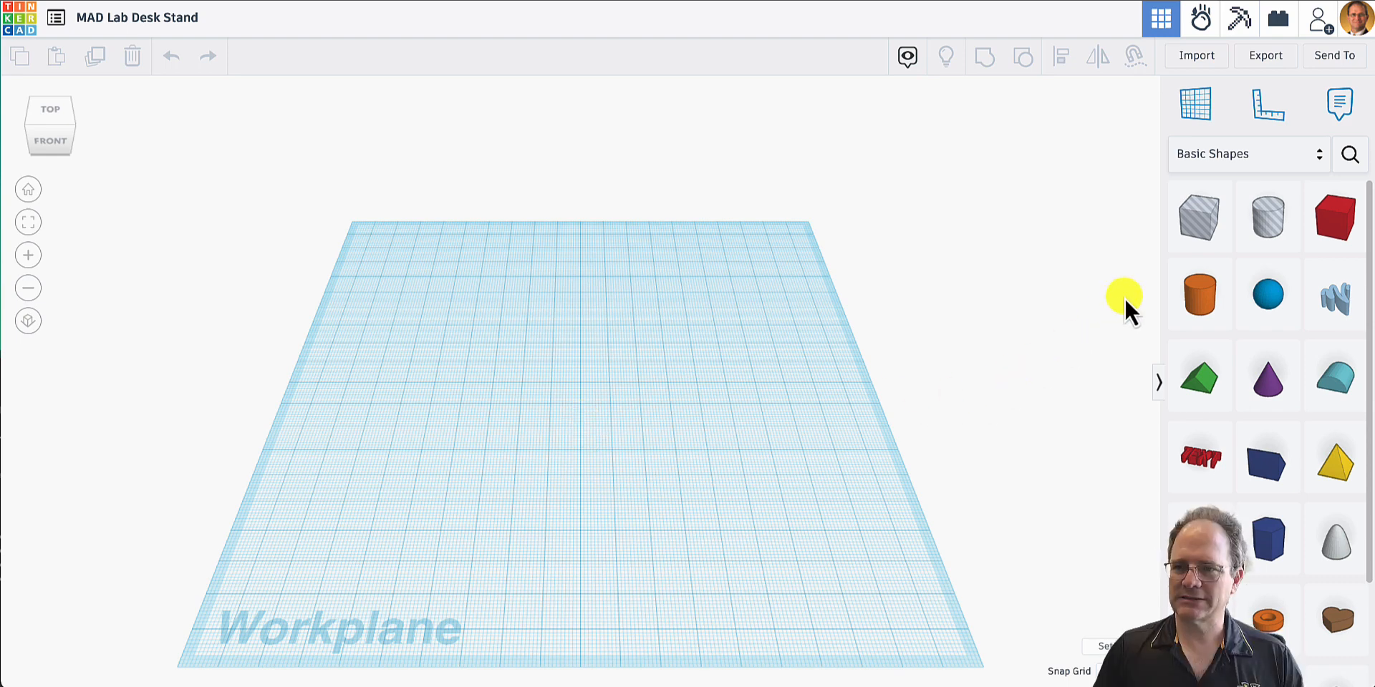
- Place a solid box on the workplane and stretch its footprint to 150 mm wide and 35 mm deep
{"action": "left_click", "coordinate": [1336, 229]}
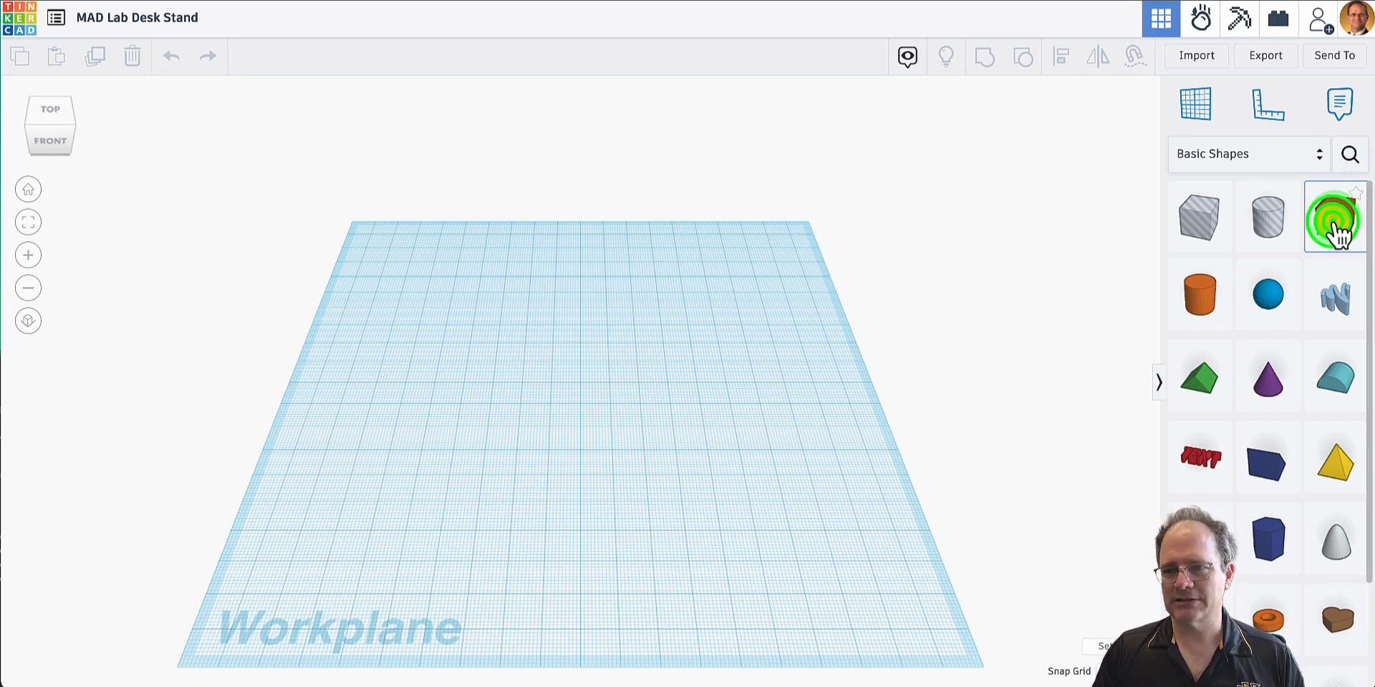
{"action": "left_click", "coordinate": [472, 395]}
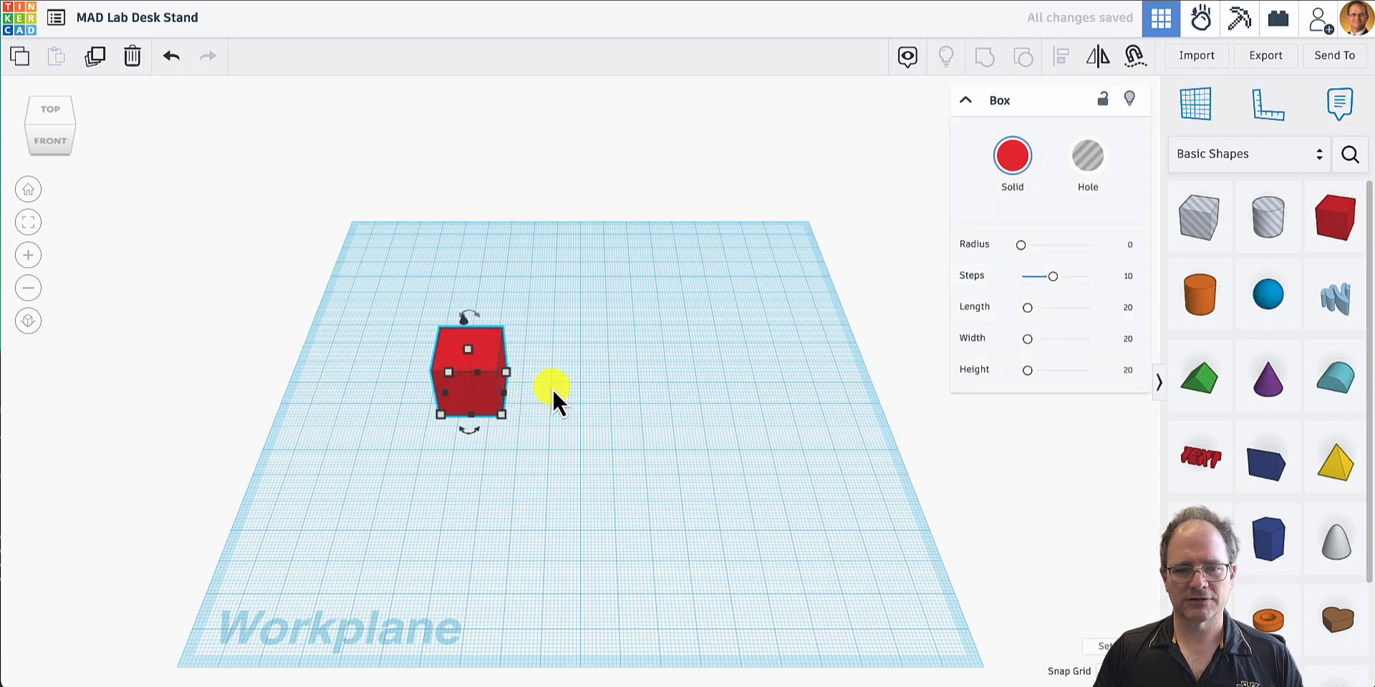
{"action": "left_click_drag", "start_coordinate": [502, 416], "coordinate": [753, 452]}
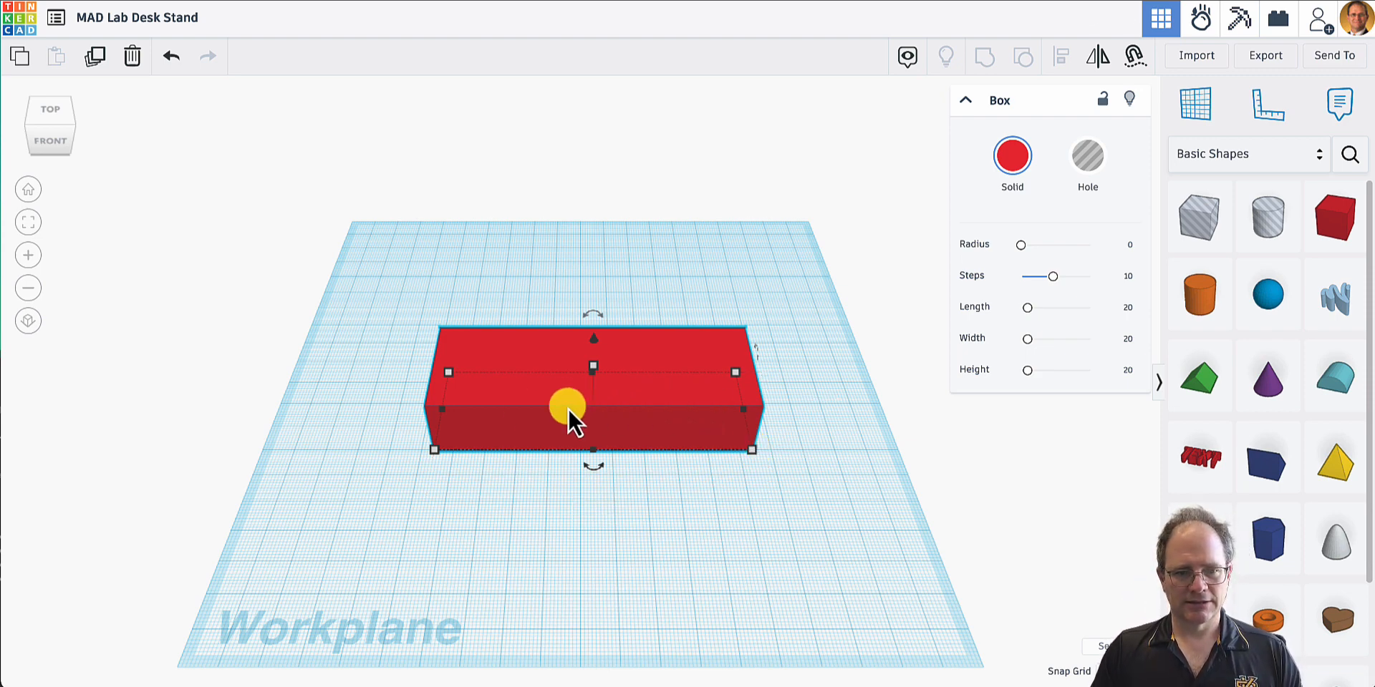
{"action": "mouse_move", "coordinate": [434, 453]}
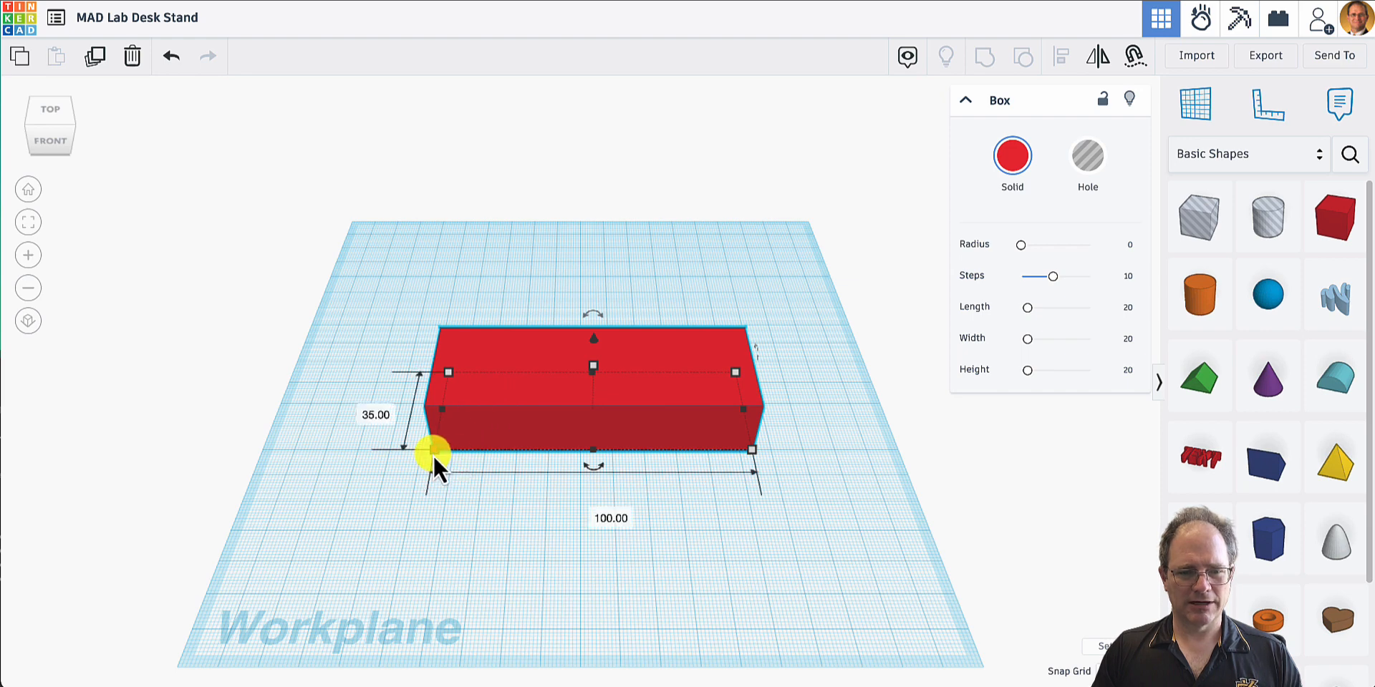
{"action": "left_click_drag", "start_coordinate": [433, 452], "coordinate": [328, 452]}
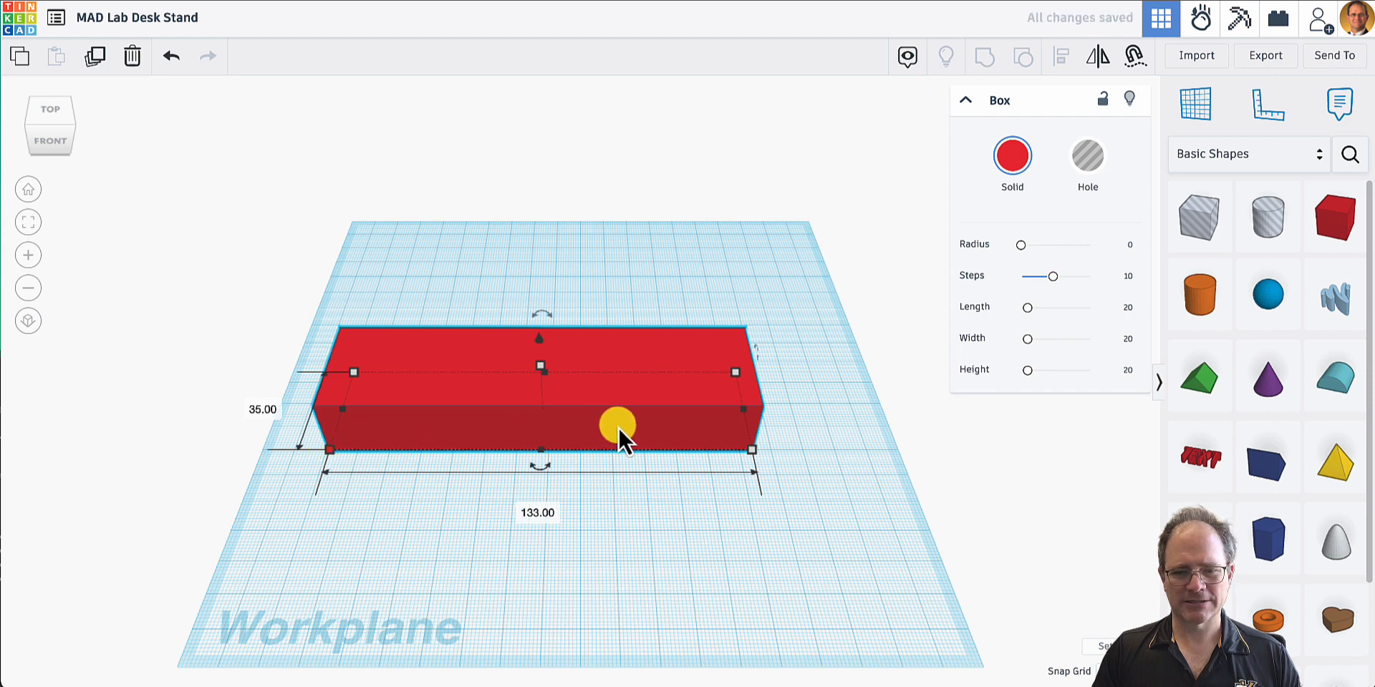
{"action": "left_click_drag", "start_coordinate": [749, 453], "coordinate": [803, 452]}
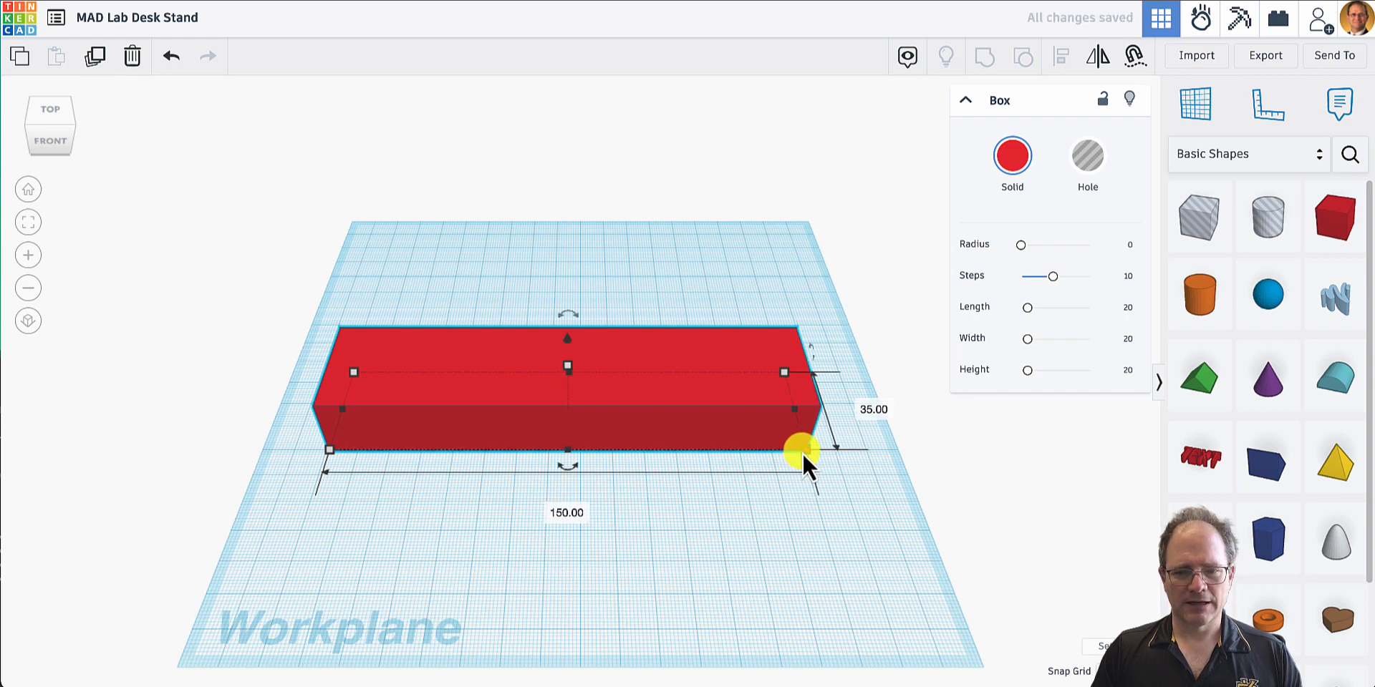
- Reduce the box's height to 5 mm to make a flat base plate
{"action": "right_click_drag", "start_coordinate": [625, 465], "coordinate": [594, 378]}
{"action": "mouse_move", "coordinate": [567, 339]}
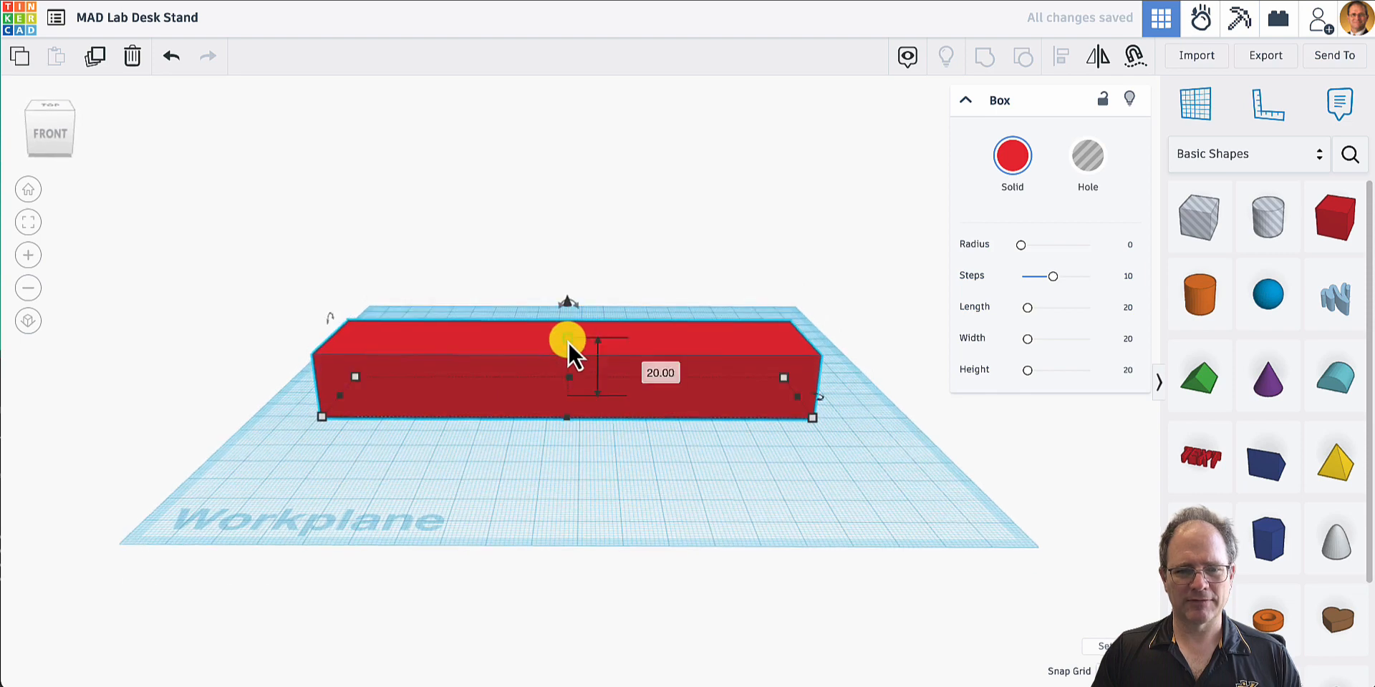
{"action": "left_click_drag", "start_coordinate": [568, 338], "coordinate": [566, 382]}
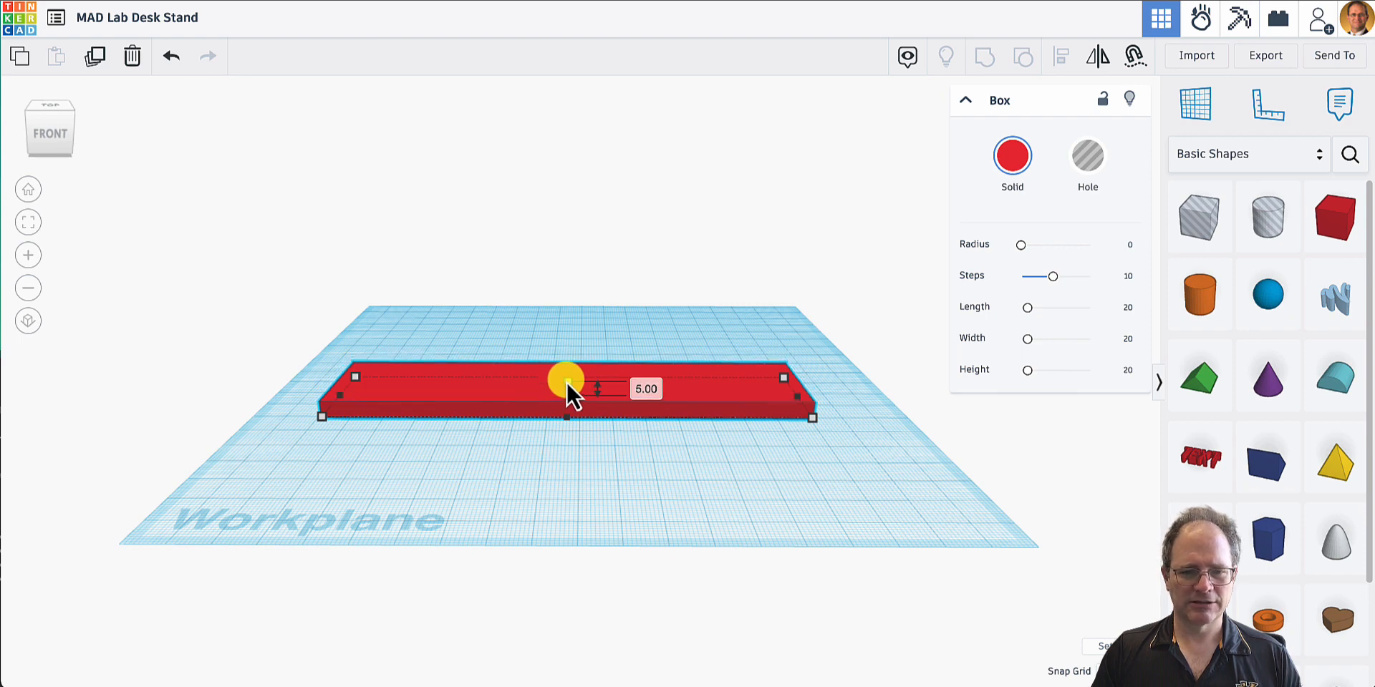
{"action": "left_click_drag", "start_coordinate": [567, 382], "coordinate": [566, 381]}
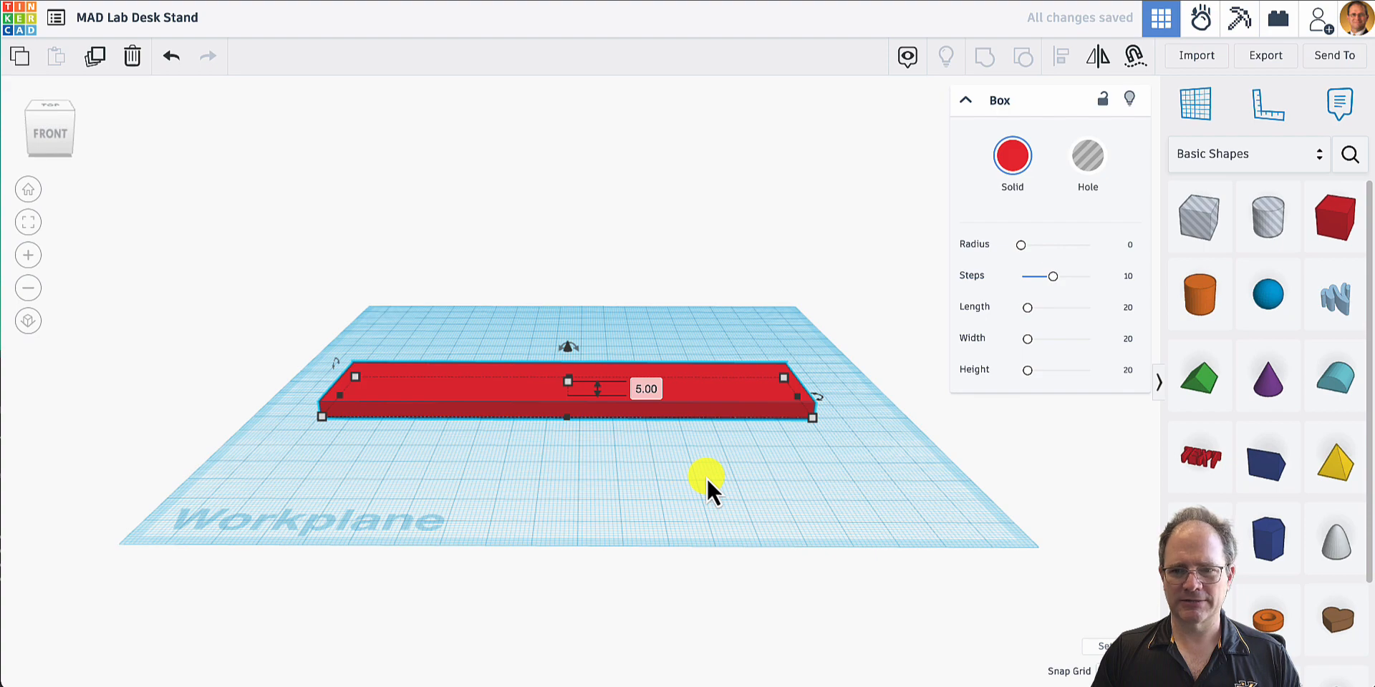
- Copy and paste the base plate, and place the copy behind the original on the workplane
{"action": "right_click_drag", "start_coordinate": [744, 472], "coordinate": [733, 601]}
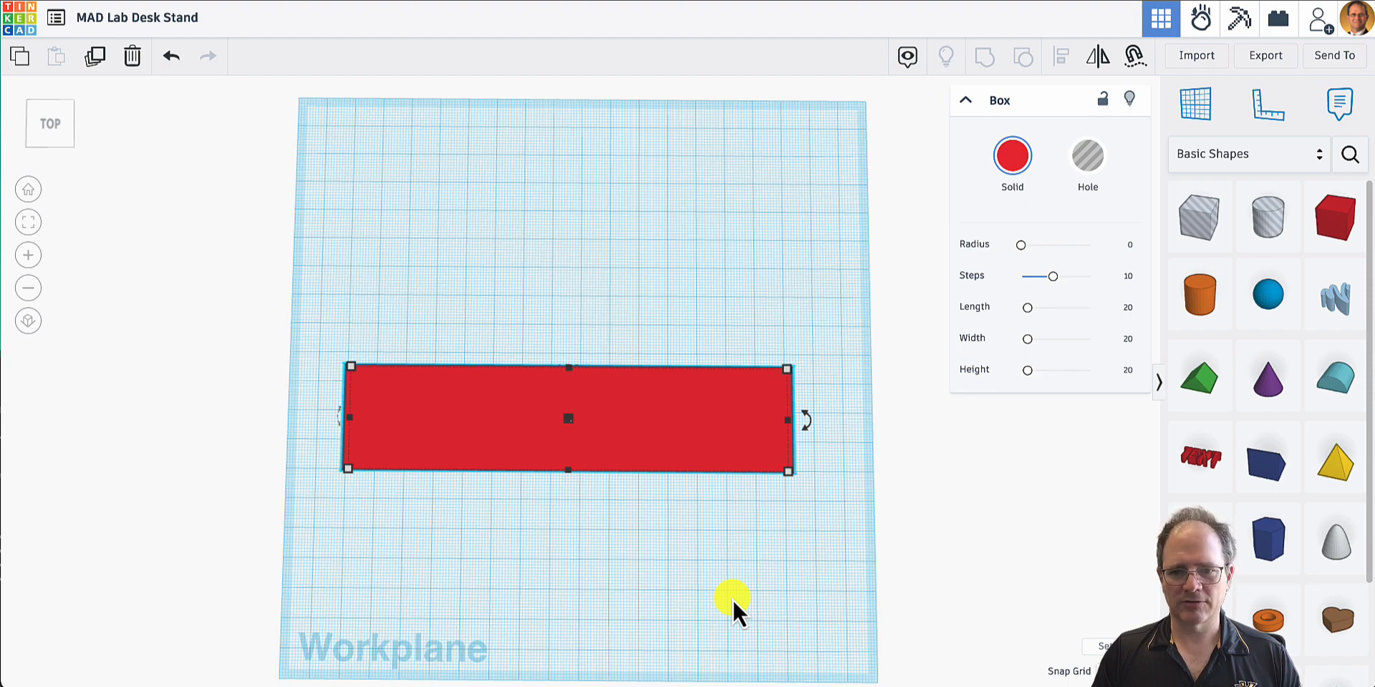
{"action": "right_click_drag", "start_coordinate": [733, 599], "coordinate": [729, 428]}
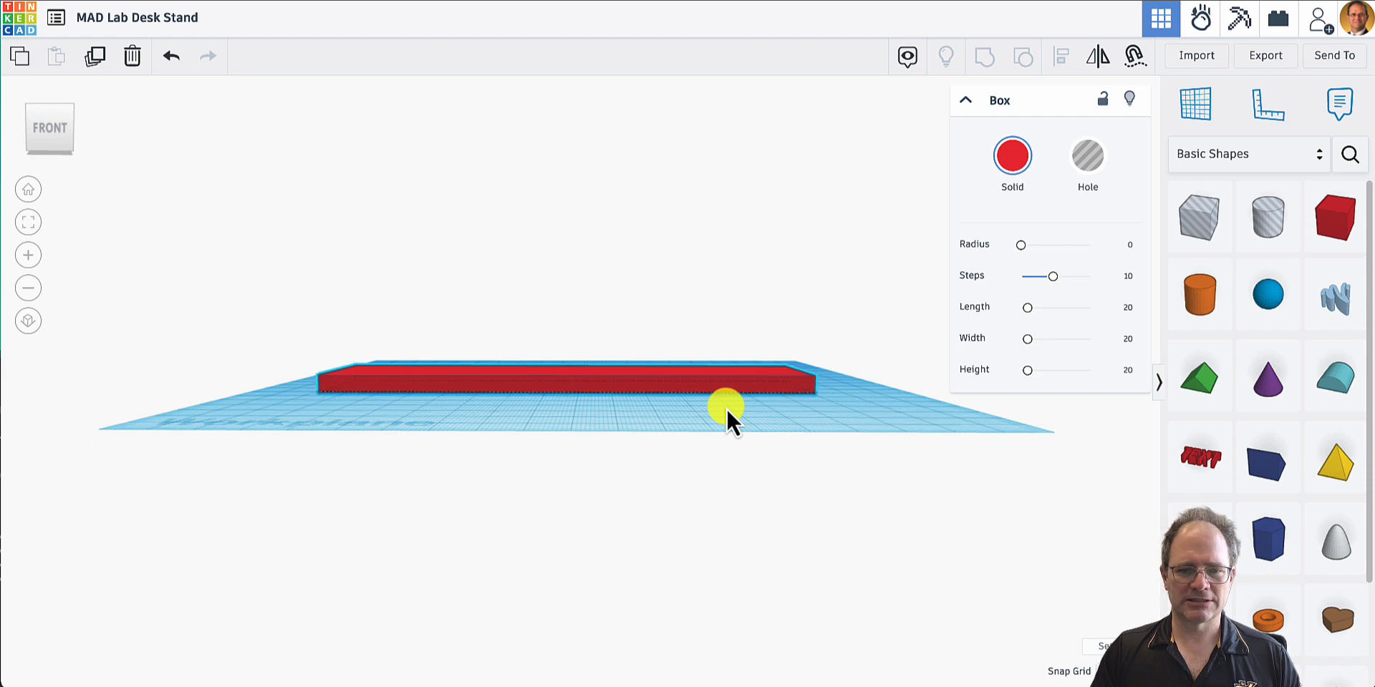
{"action": "right_click_drag", "start_coordinate": [726, 407], "coordinate": [729, 449]}
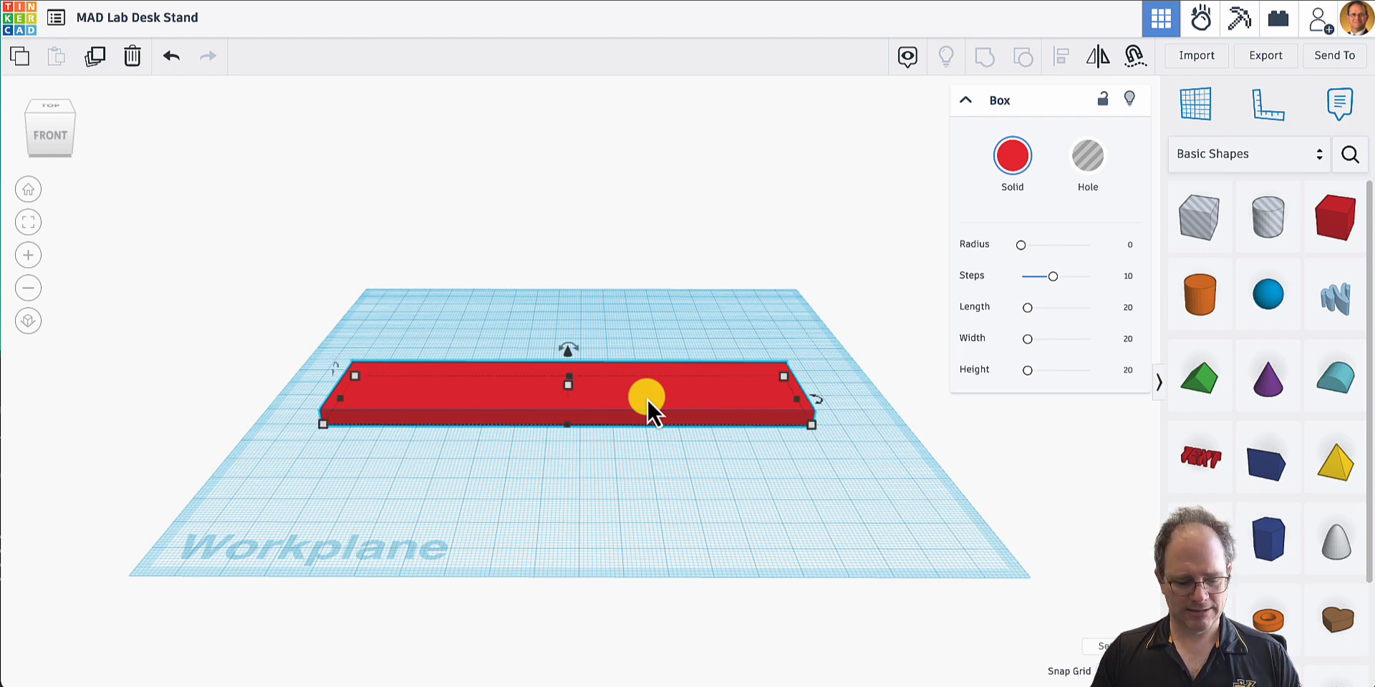
{"action": "left_click", "coordinate": [25, 59]}
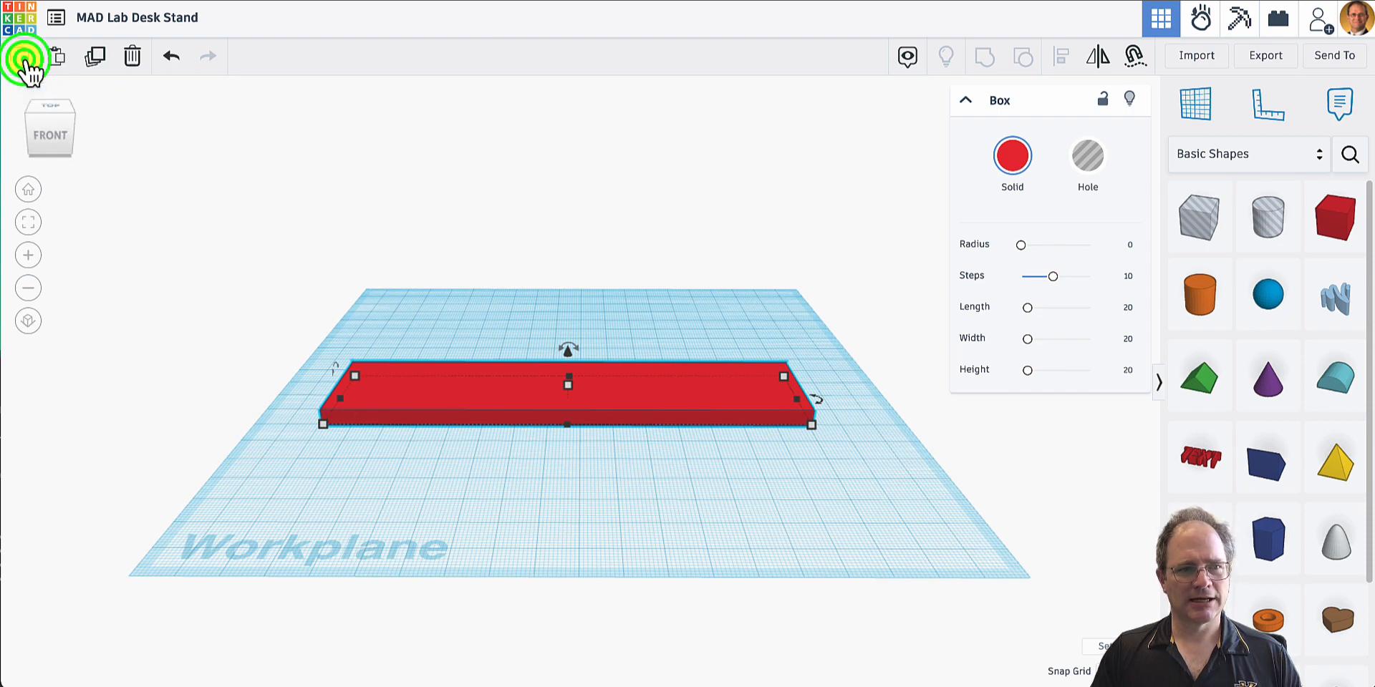
{"action": "left_click", "coordinate": [57, 62]}
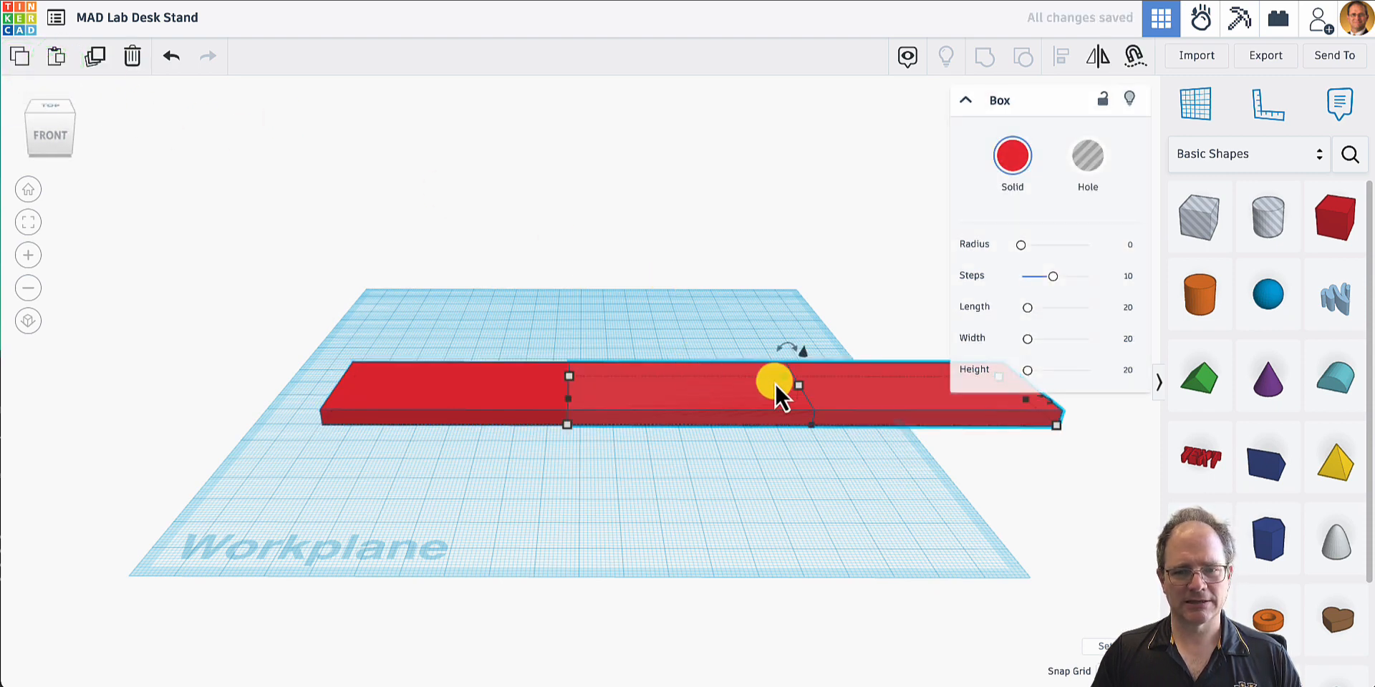
{"action": "left_click_drag", "start_coordinate": [852, 390], "coordinate": [619, 333]}
- Rotate the copied plate about its long axis to 75° so it stands nearly upright, leaning back
{"action": "right_click_drag", "start_coordinate": [745, 486], "coordinate": [1109, 456]}
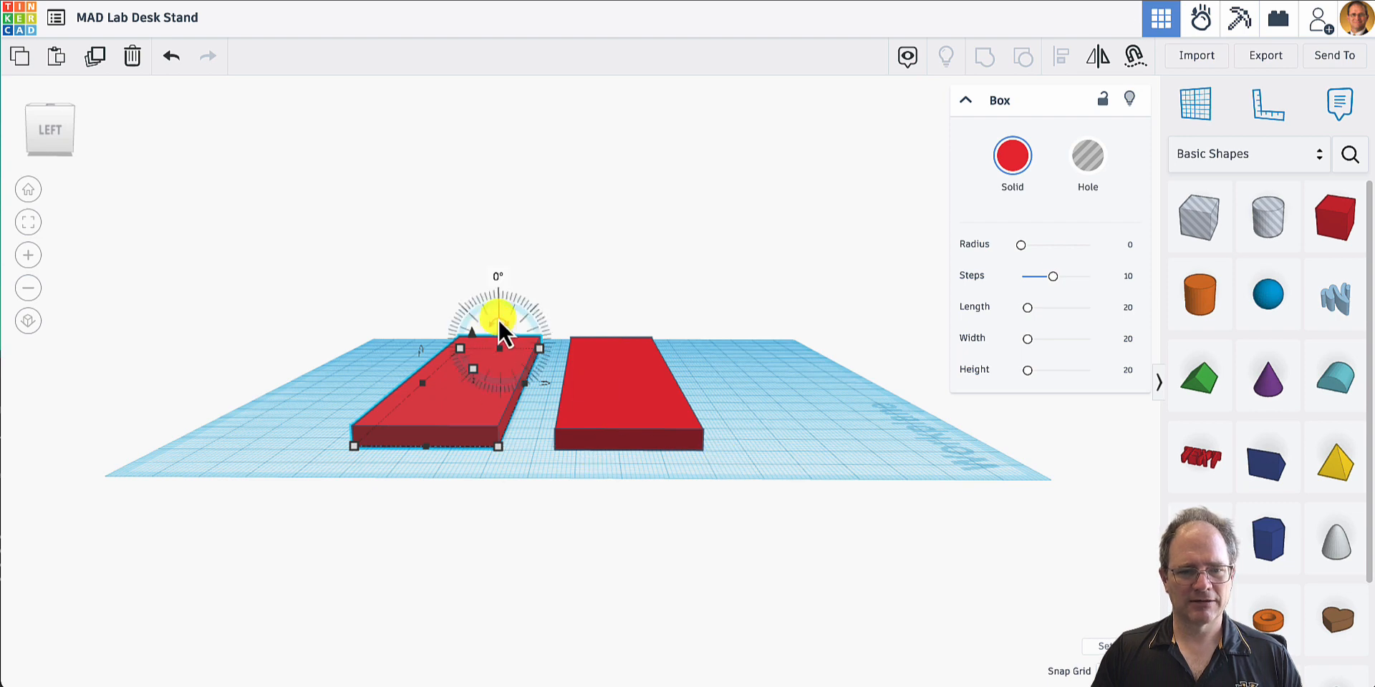
{"action": "left_click_drag", "start_coordinate": [497, 318], "coordinate": [537, 329]}
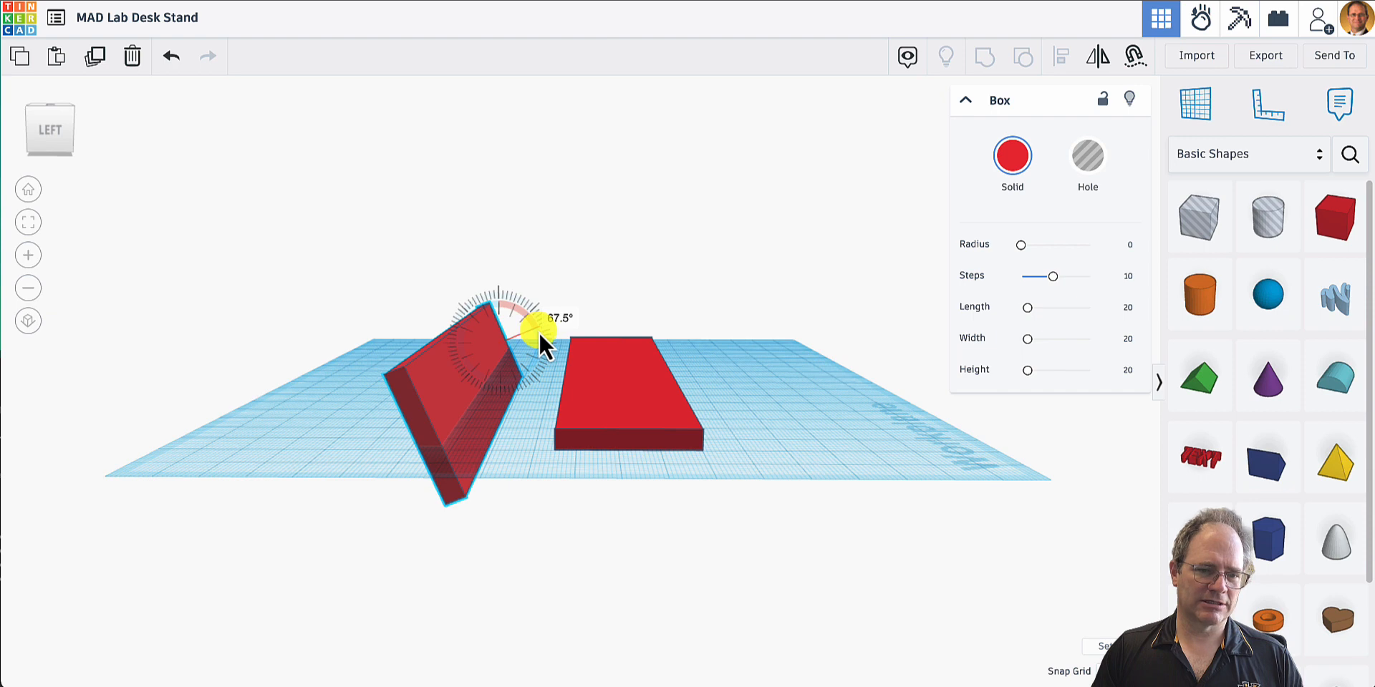
{"action": "left_click_drag", "start_coordinate": [538, 333], "coordinate": [536, 332]}
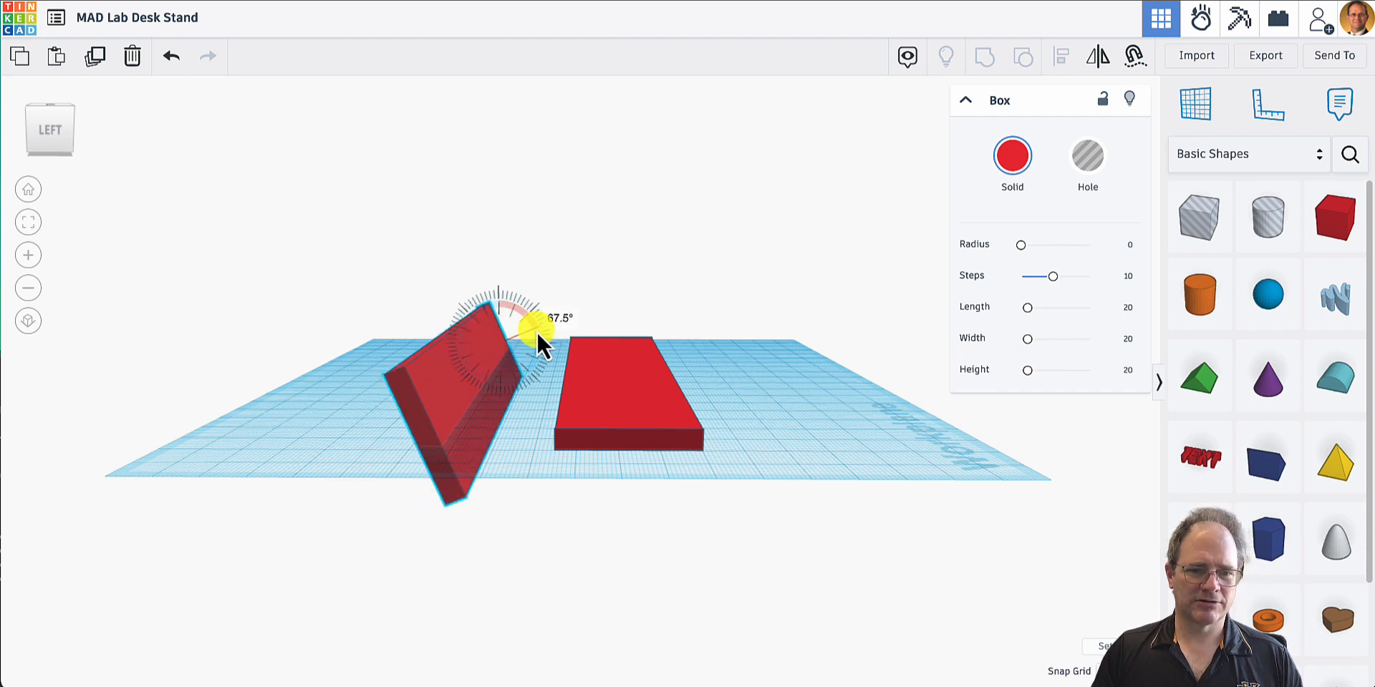
{"action": "left_click_drag", "start_coordinate": [536, 331], "coordinate": [536, 331]}
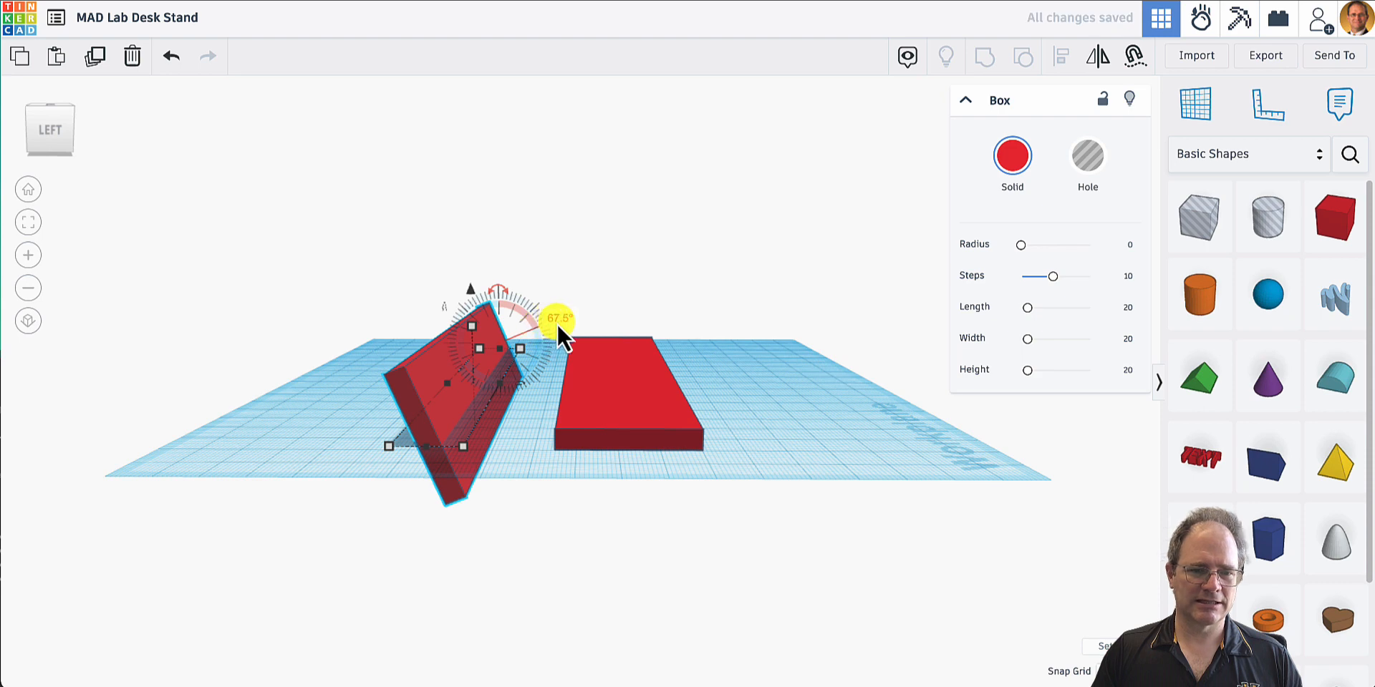
{"action": "left_click", "coordinate": [556, 321]}
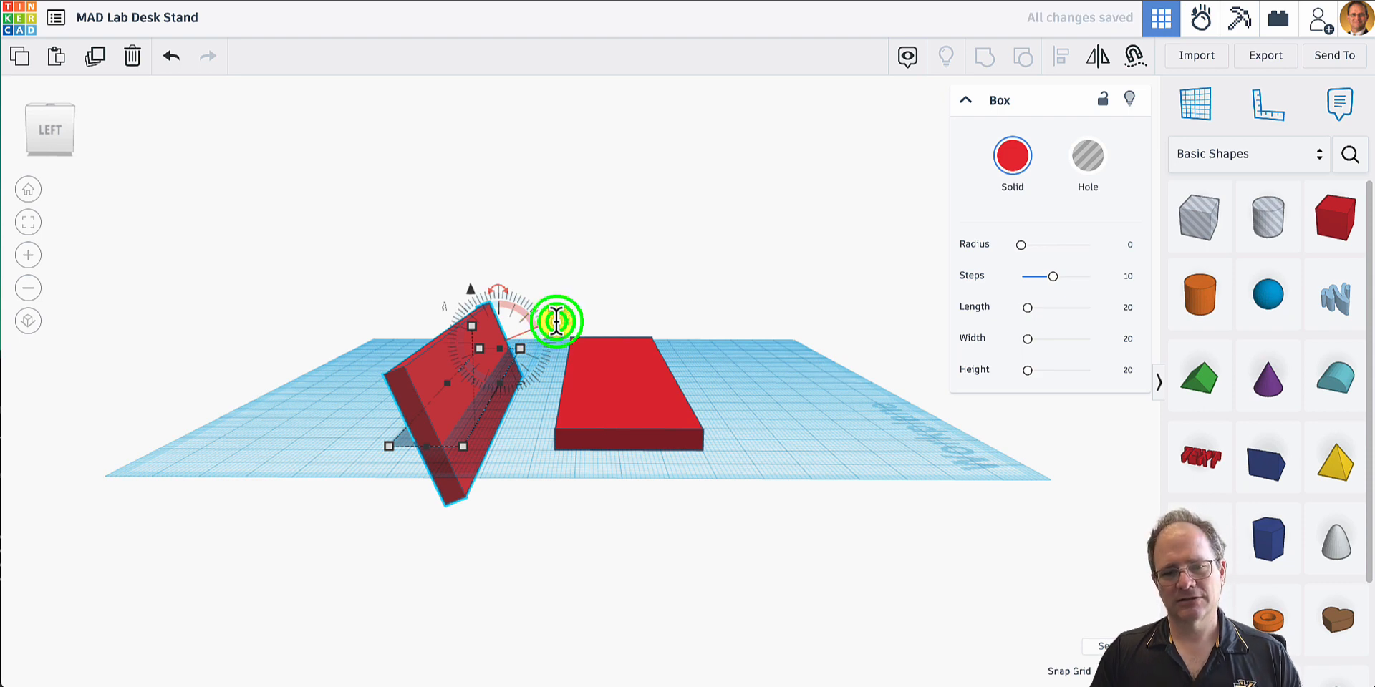
{"action": "type", "text": "75"}
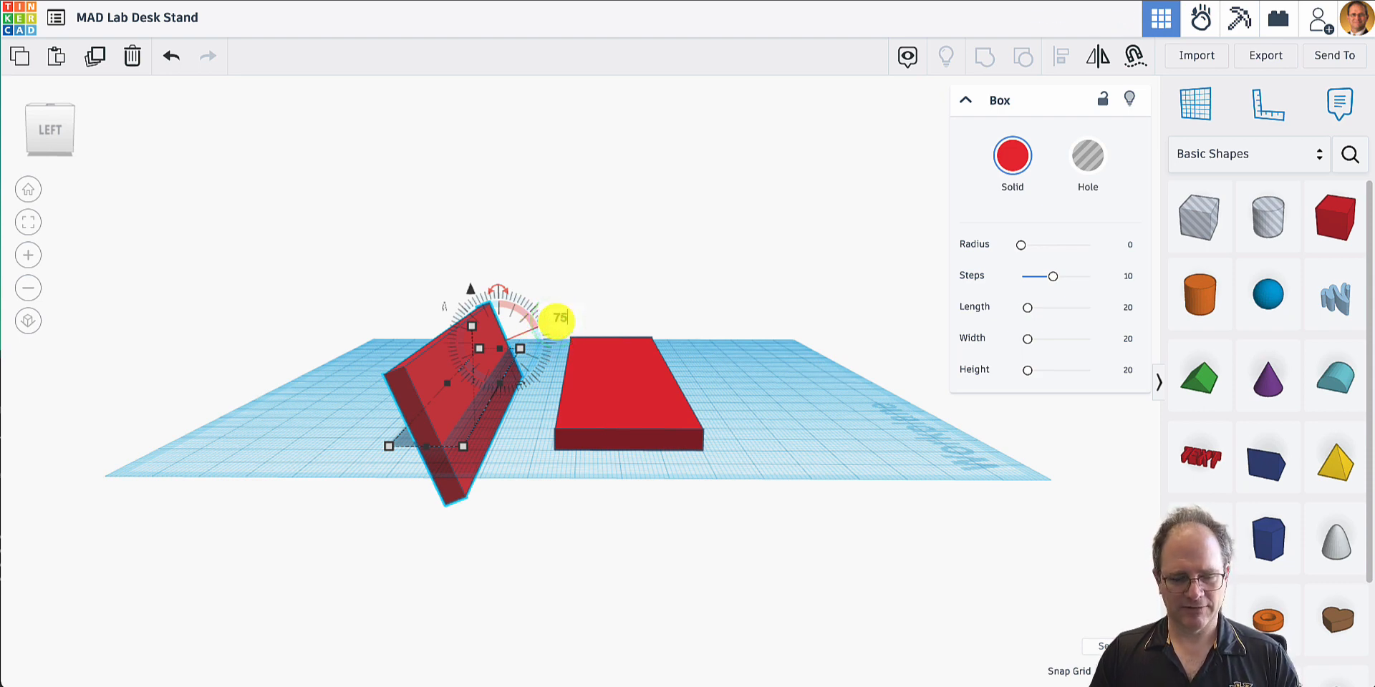
{"action": "key", "text": "Return"}
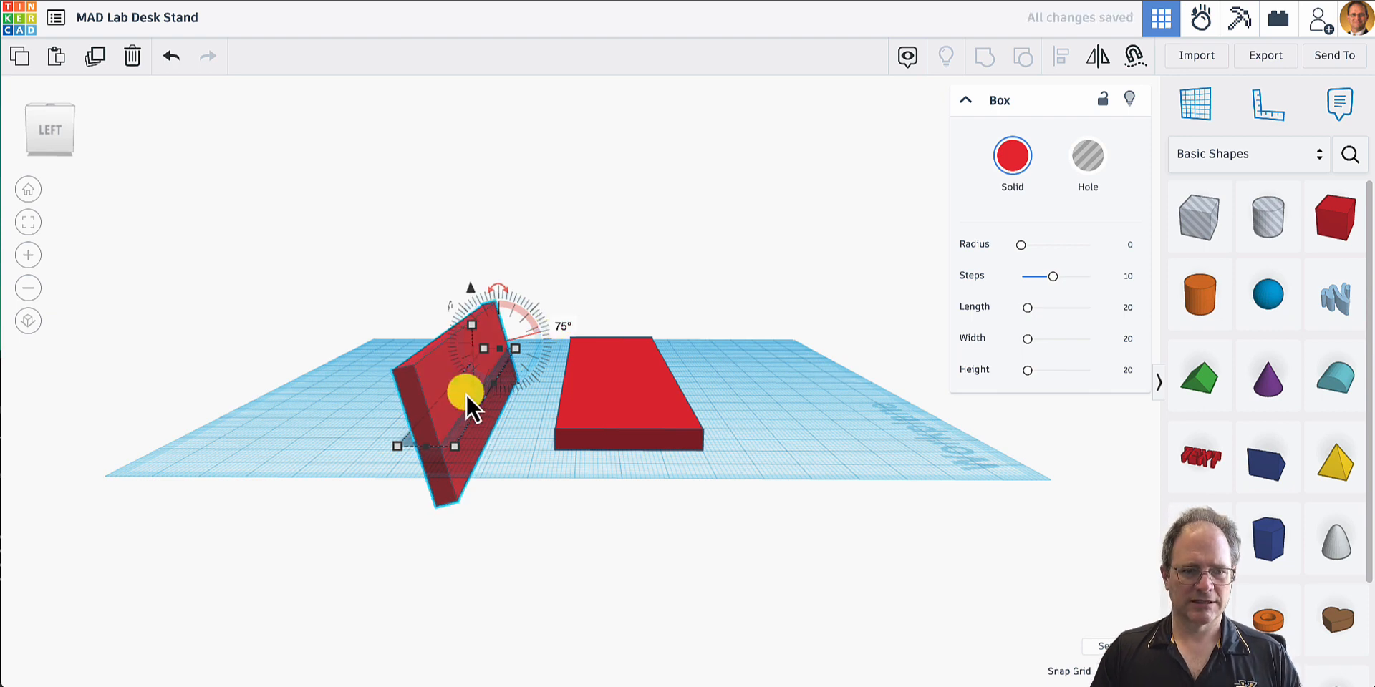
- Move the tilted plate over the base plate, raise it to 4 mm above the workplane, and nudge it about 1 mm lengthwise
{"action": "left_click_drag", "start_coordinate": [434, 416], "coordinate": [644, 416]}
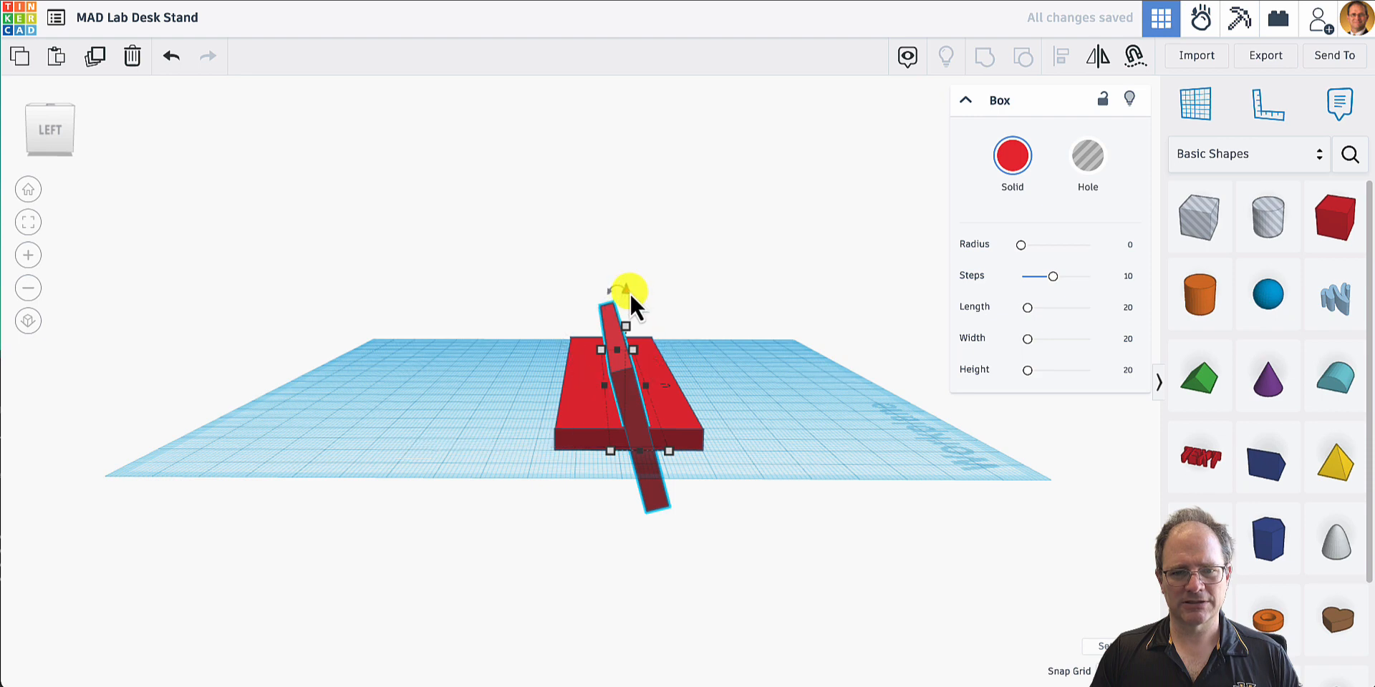
{"action": "left_click_drag", "start_coordinate": [629, 293], "coordinate": [614, 231]}
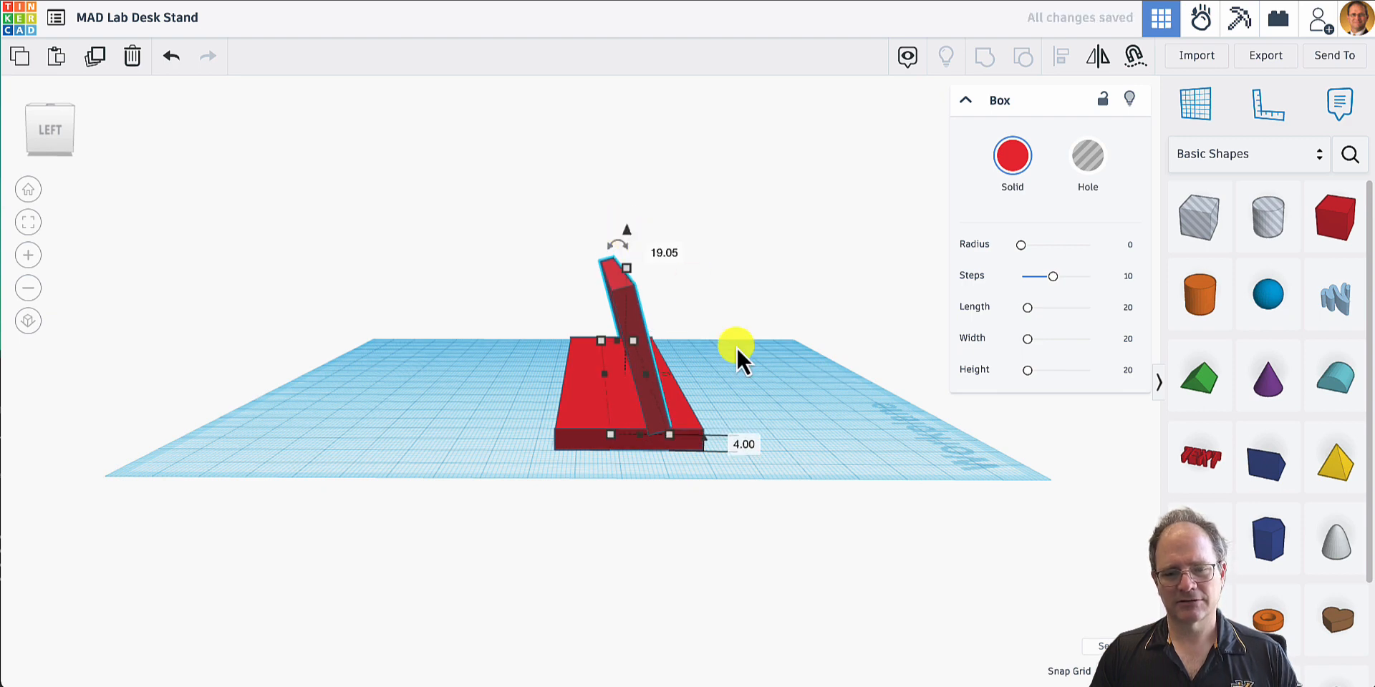
{"action": "right_click_drag", "start_coordinate": [736, 348], "coordinate": [330, 350]}
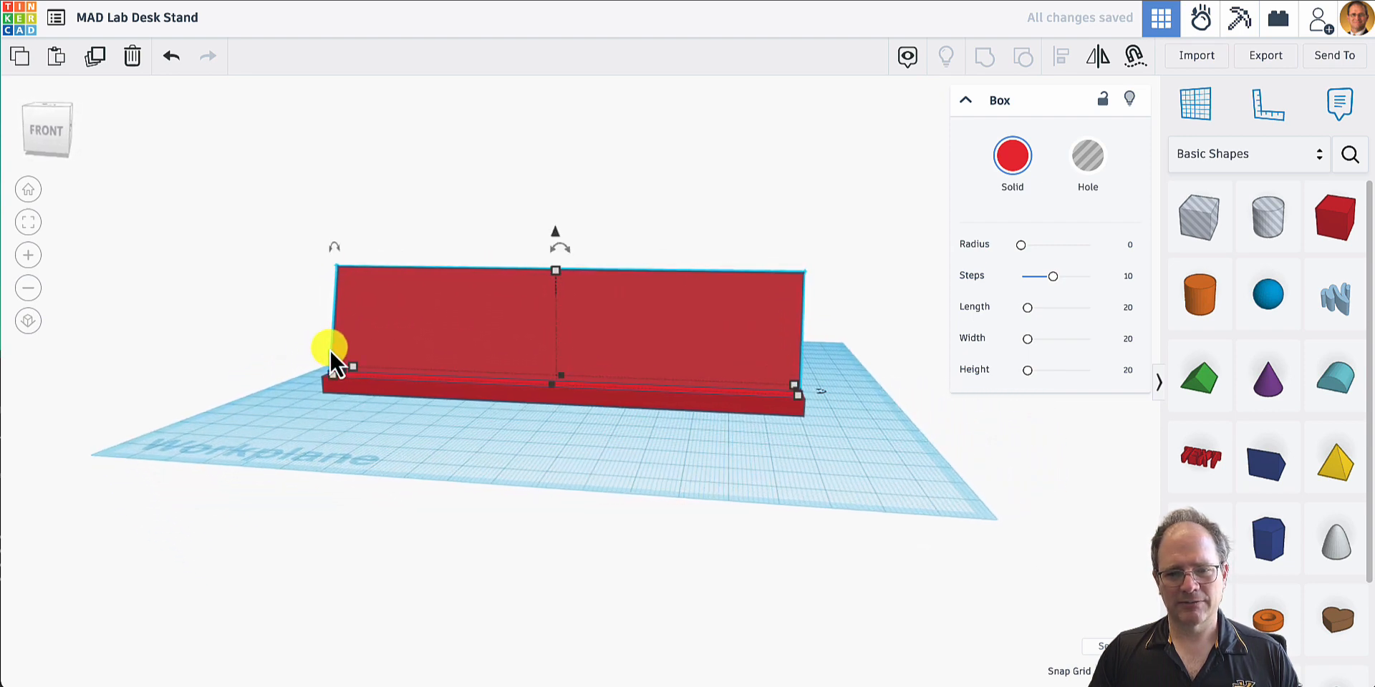
{"action": "left_click", "coordinate": [785, 345]}
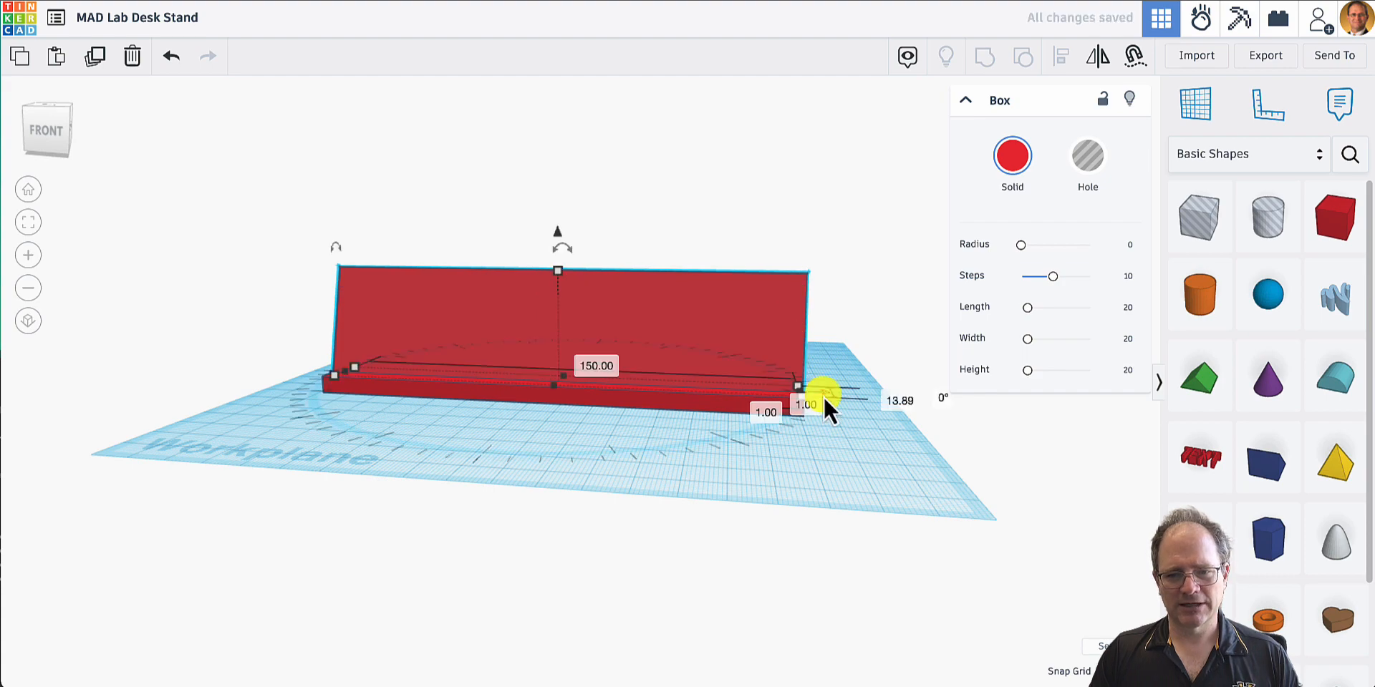
{"action": "right_click_drag", "start_coordinate": [823, 433], "coordinate": [684, 436]}
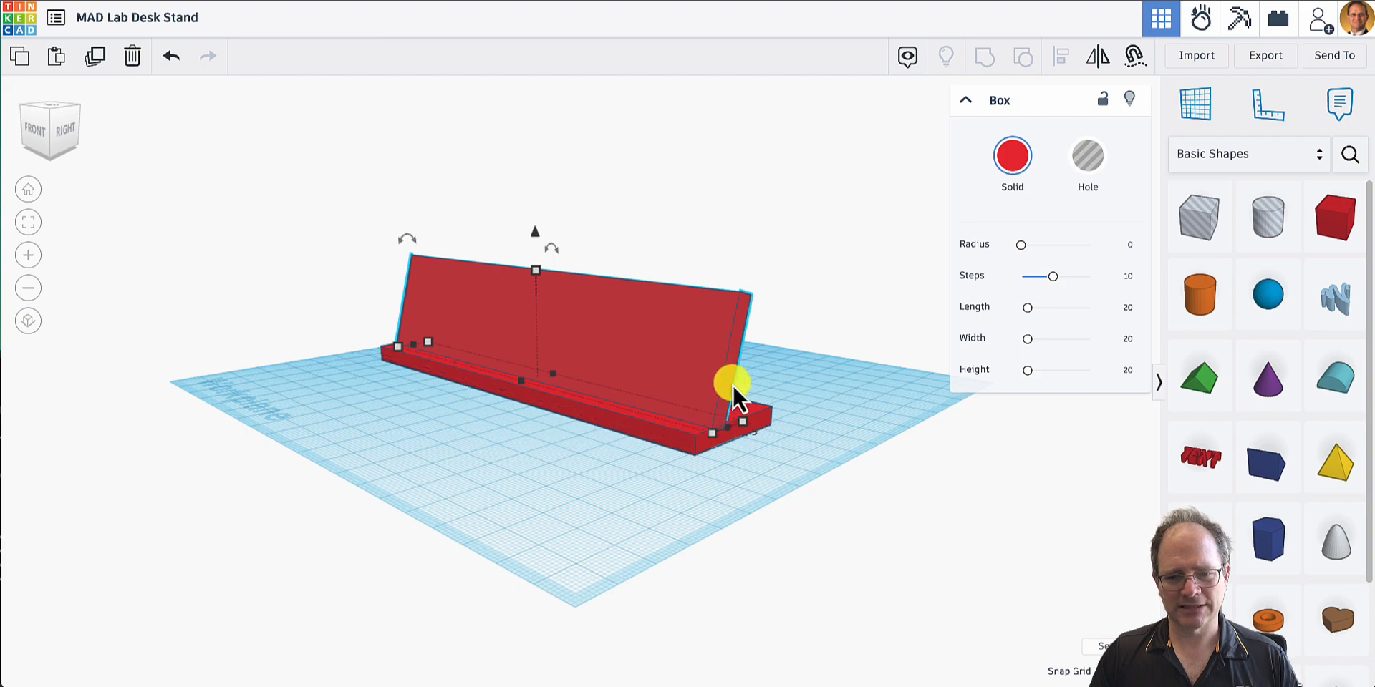
- Copy and paste the base plate, and move the copy clear behind the original on the workplane
{"action": "scroll", "coordinate": [733, 385], "scroll_direction": "up", "scroll_amount": 5}
{"action": "scroll", "coordinate": [732, 384], "scroll_direction": "down", "scroll_amount": 5}
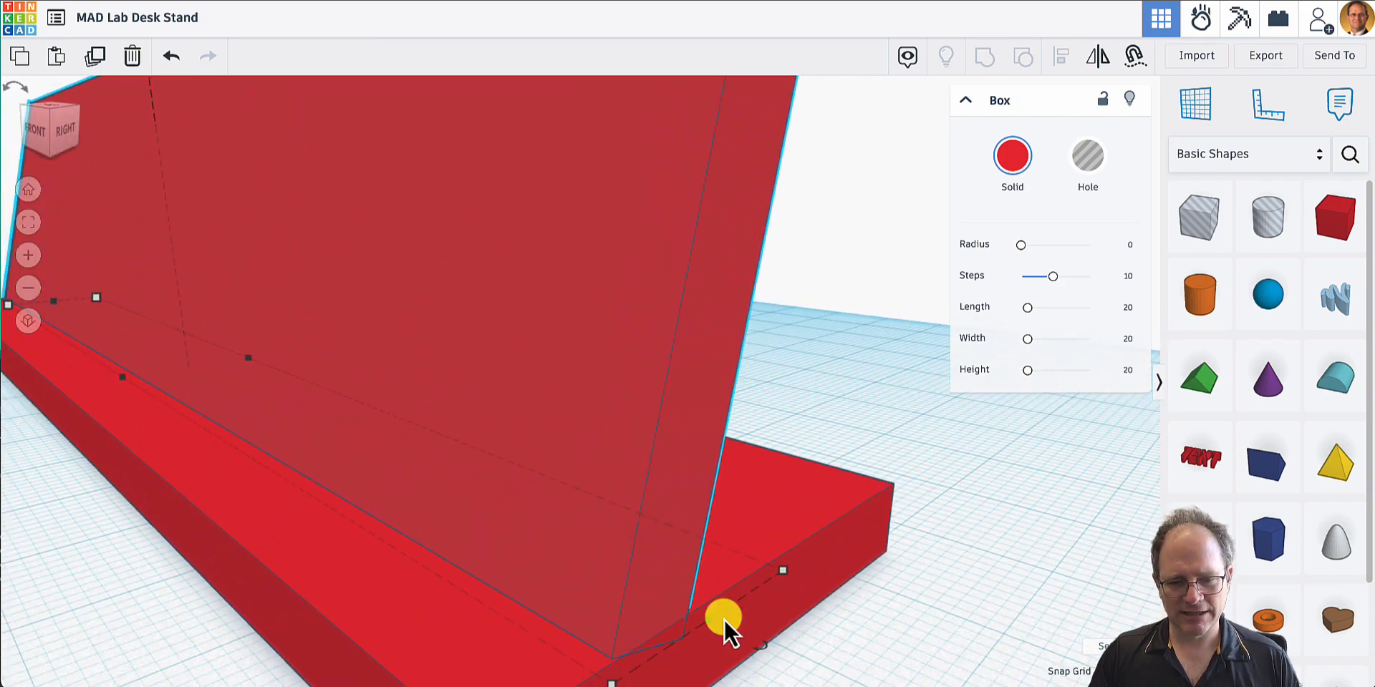
{"action": "right_click_drag", "start_coordinate": [722, 622], "coordinate": [873, 555]}
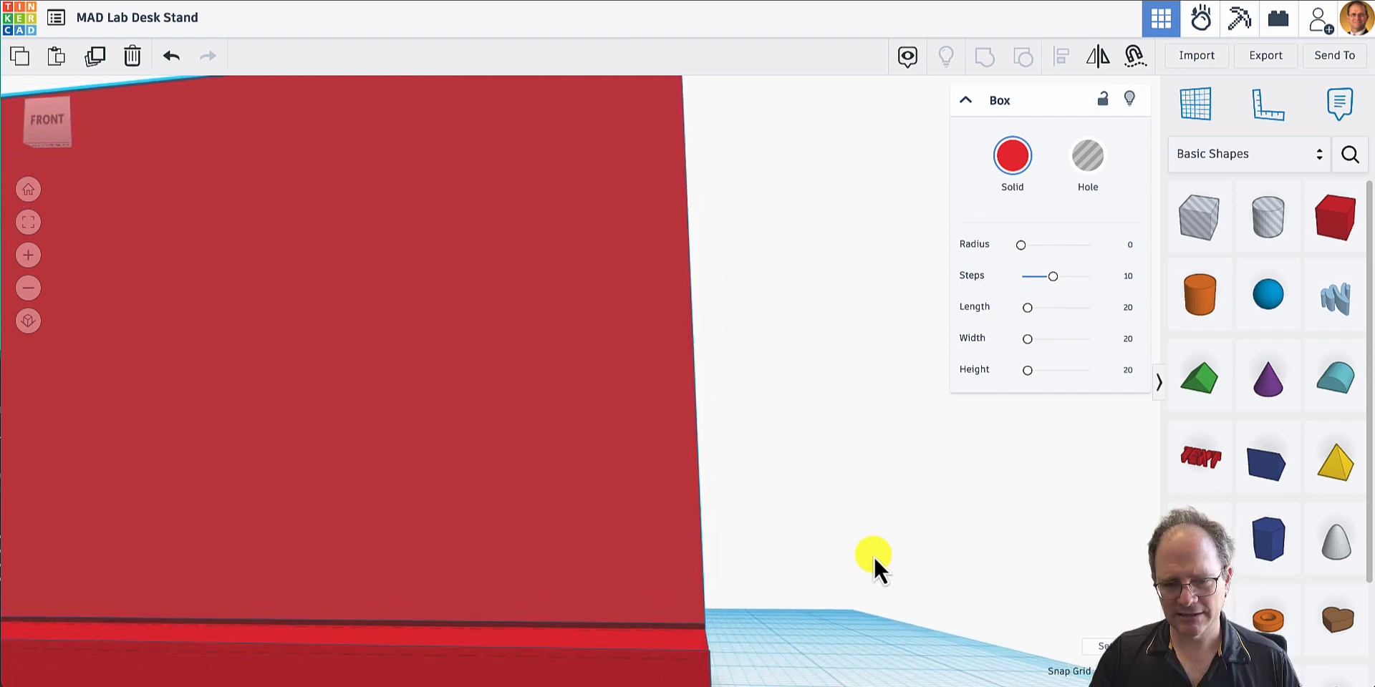
{"action": "scroll", "coordinate": [871, 557], "scroll_direction": "down", "scroll_amount": 5}
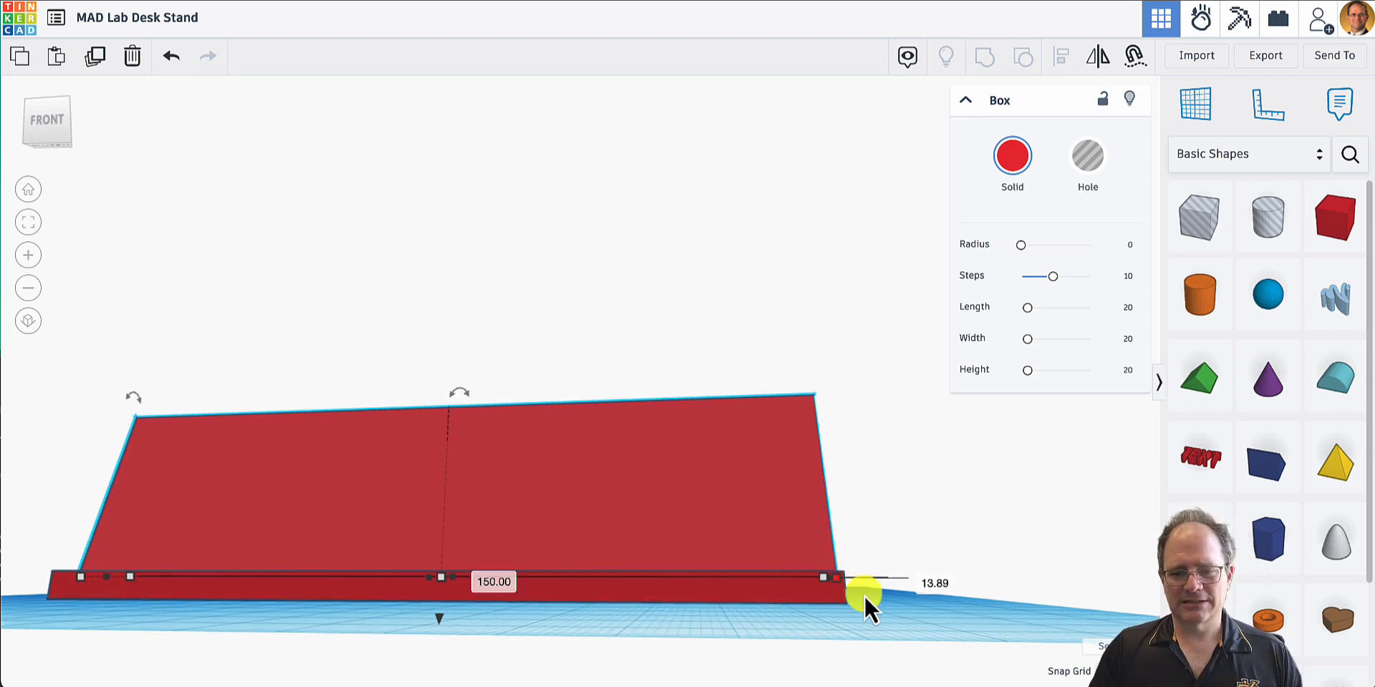
{"action": "right_click_drag", "start_coordinate": [850, 601], "coordinate": [580, 599]}
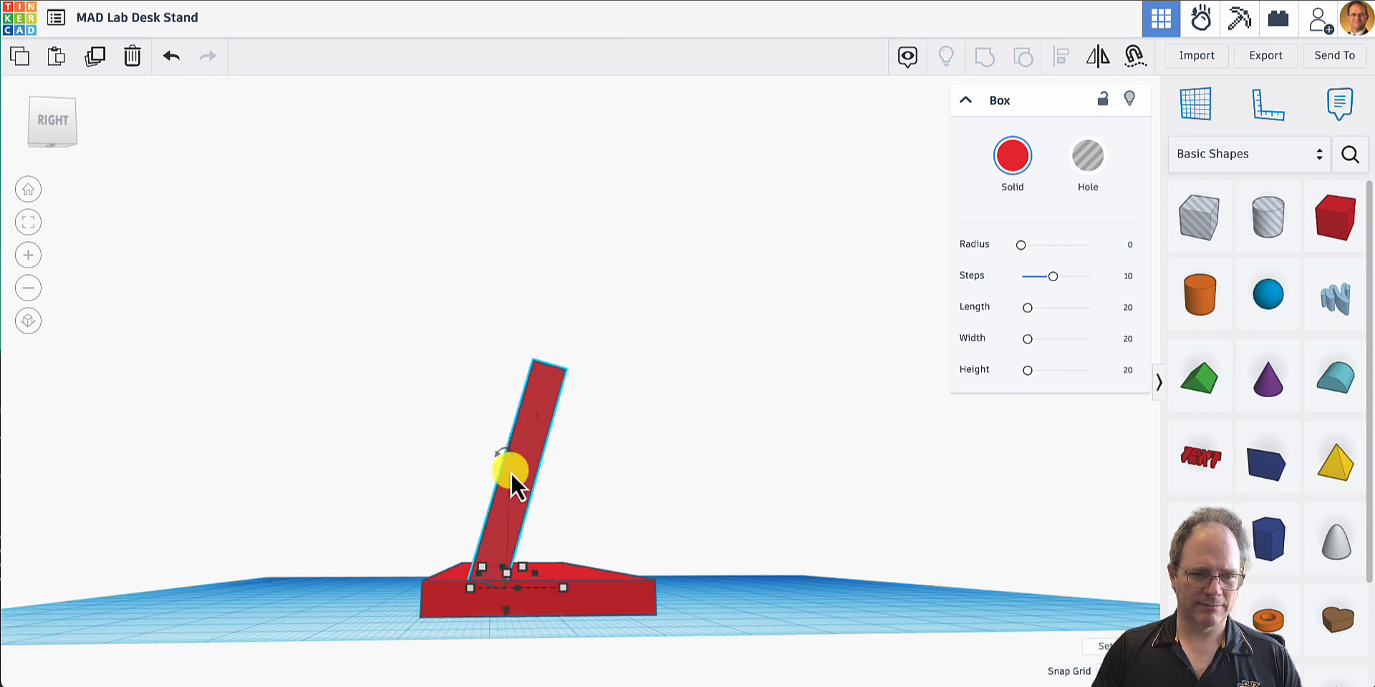
{"action": "left_click", "coordinate": [601, 604]}
{"action": "left_click", "coordinate": [515, 572]}
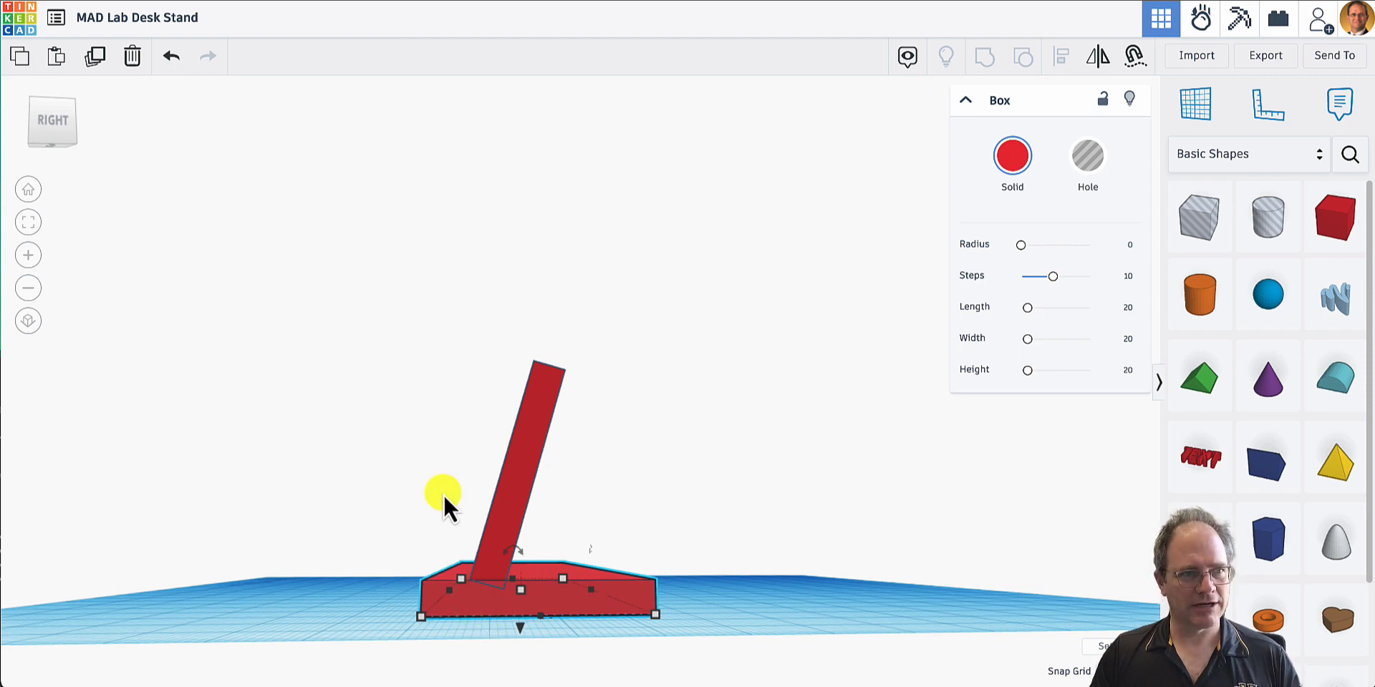
{"action": "left_click", "coordinate": [24, 57]}
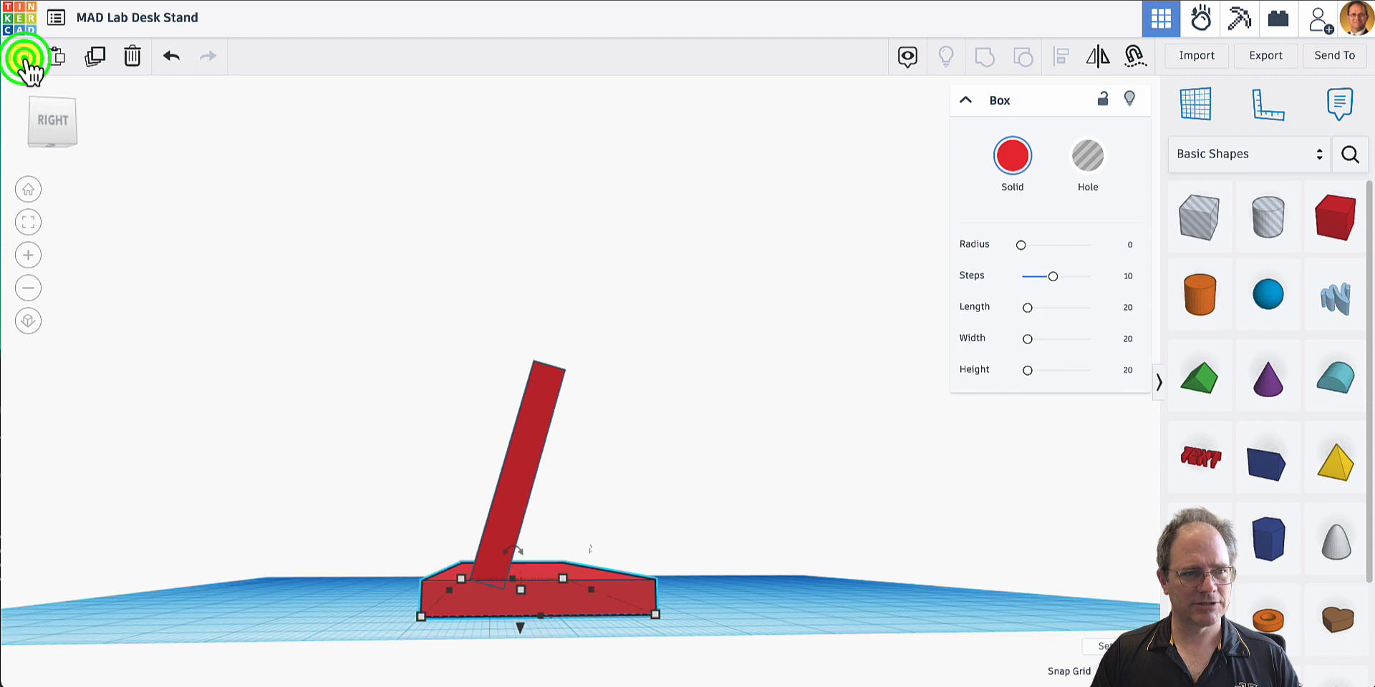
{"action": "left_click", "coordinate": [55, 57]}
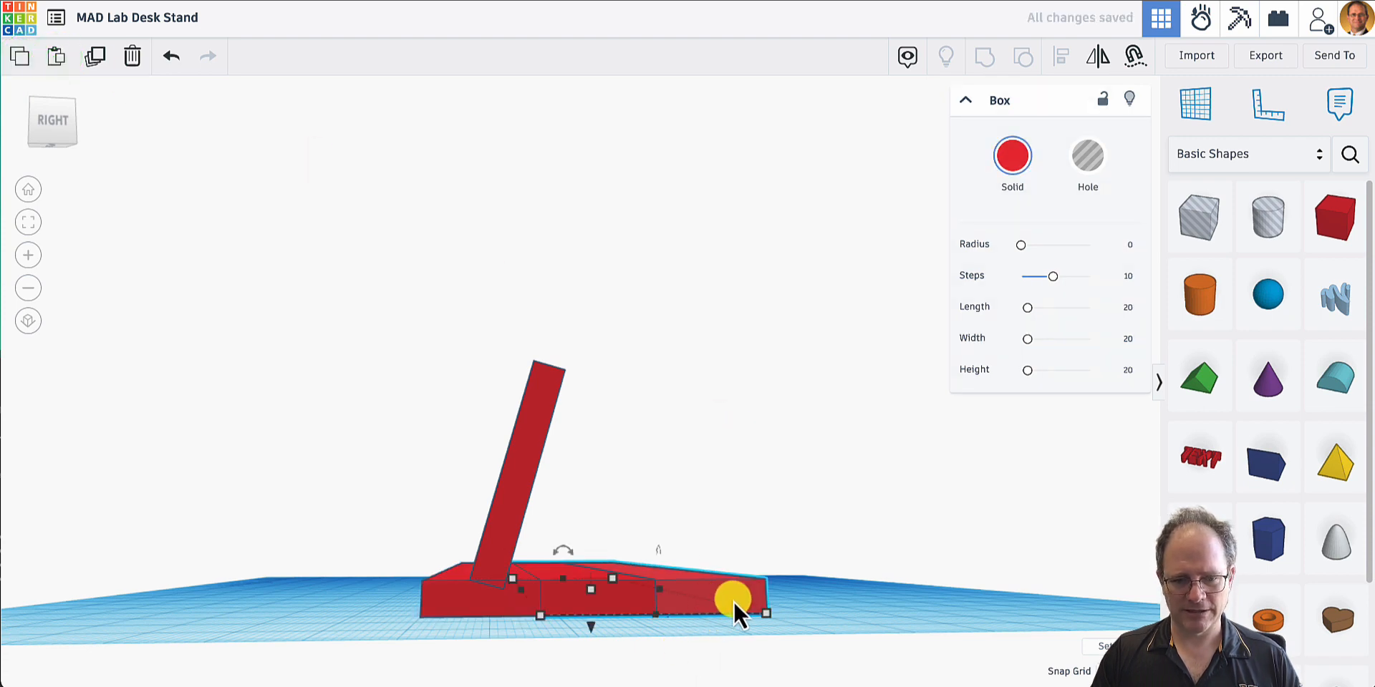
{"action": "right_click_drag", "start_coordinate": [733, 600], "coordinate": [643, 497]}
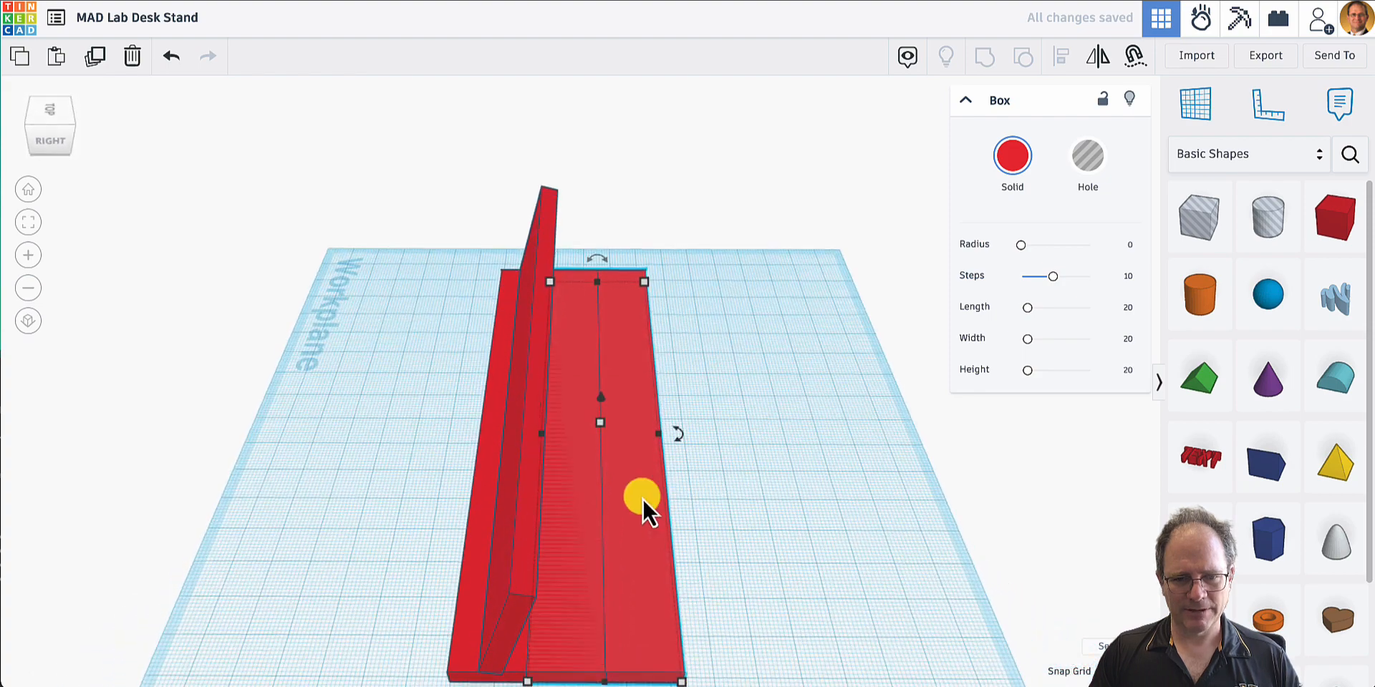
{"action": "left_click_drag", "start_coordinate": [643, 498], "coordinate": [729, 492]}
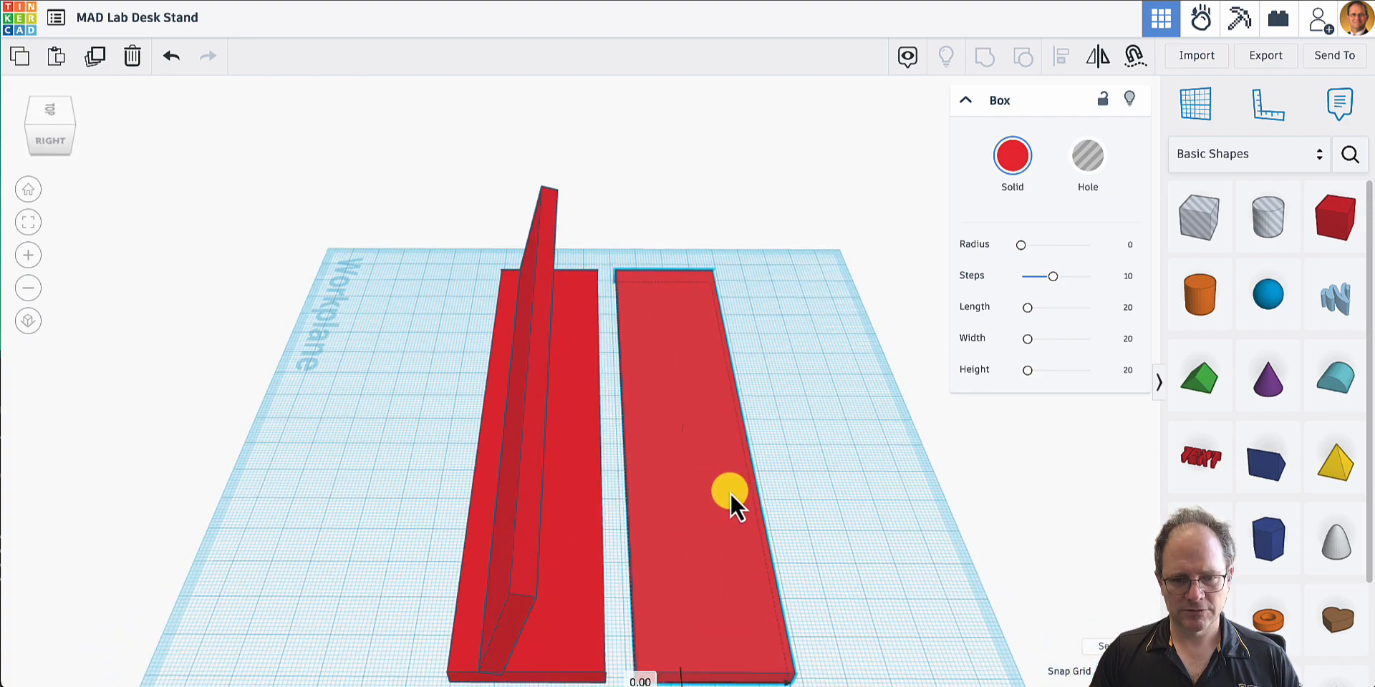
- Turn the original base plate into a hole and group it with the tilted plate to cut their overlap off the tilted plate's foot
{"action": "scroll", "coordinate": [603, 580], "scroll_direction": "down", "scroll_amount": 3}
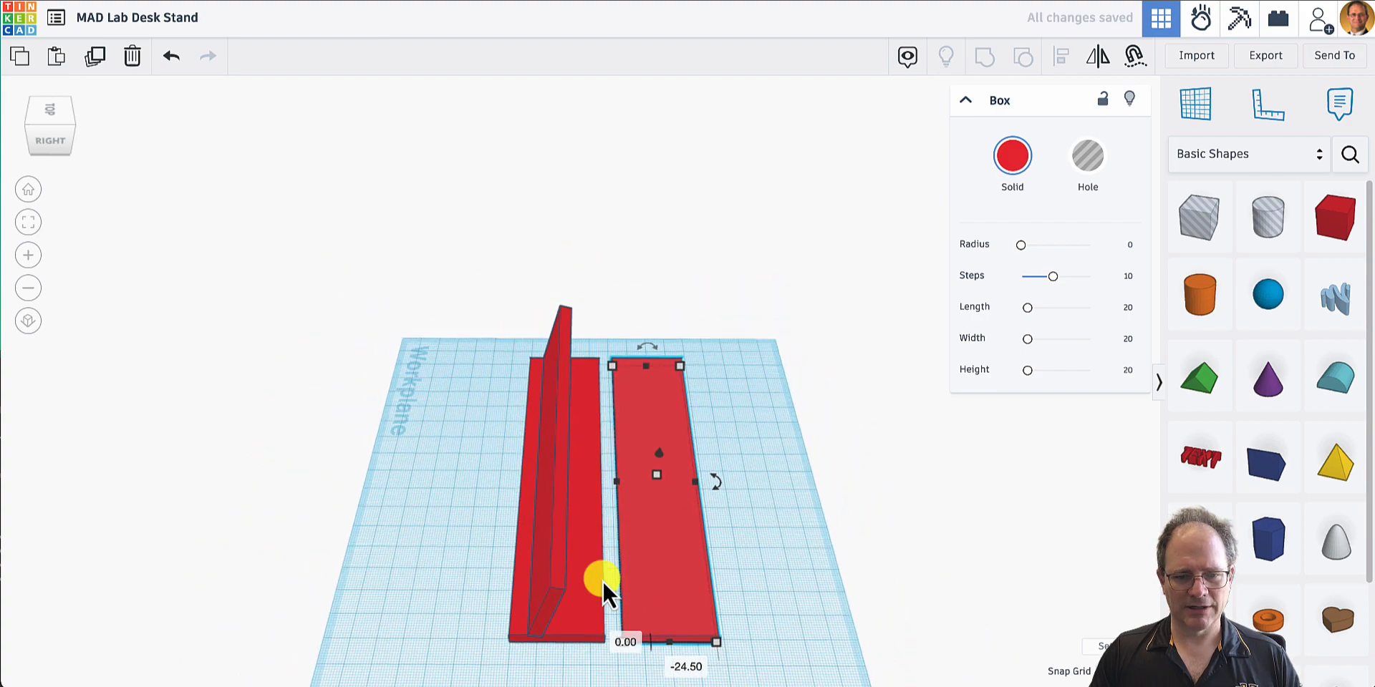
{"action": "left_click", "coordinate": [579, 591]}
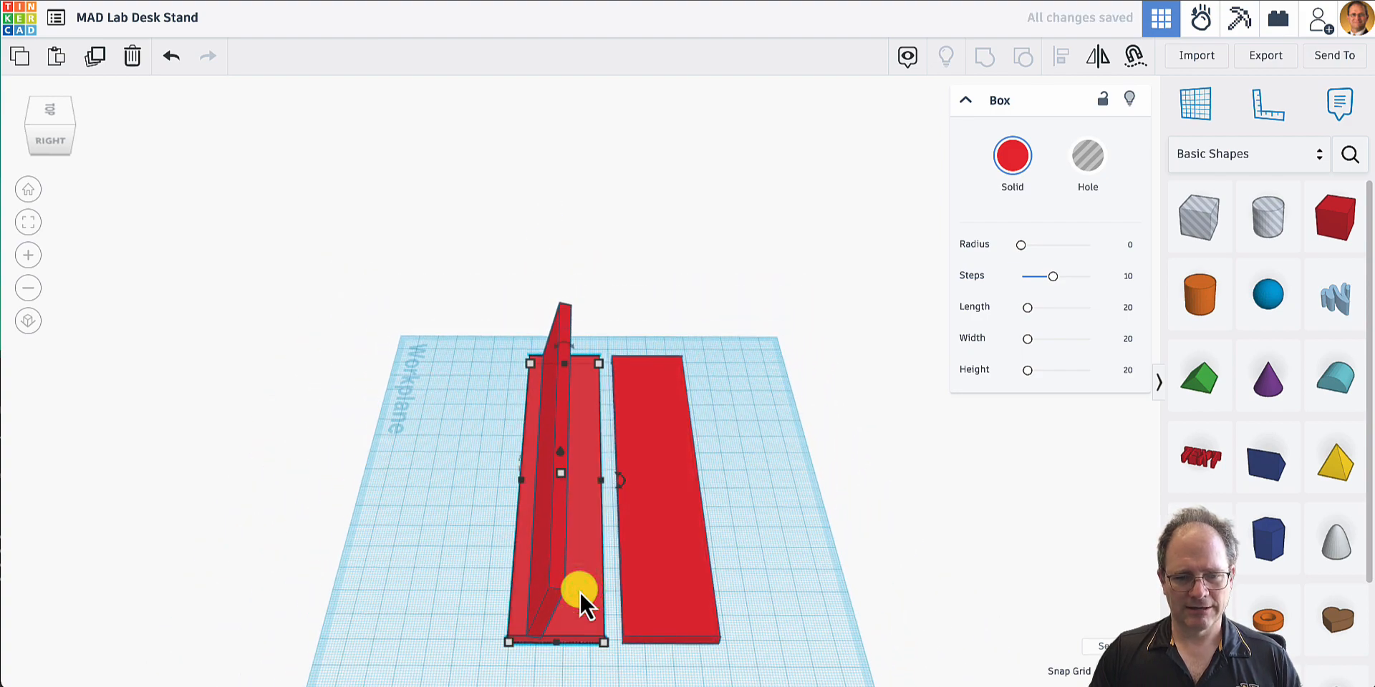
{"action": "right_click_drag", "start_coordinate": [579, 590], "coordinate": [598, 483]}
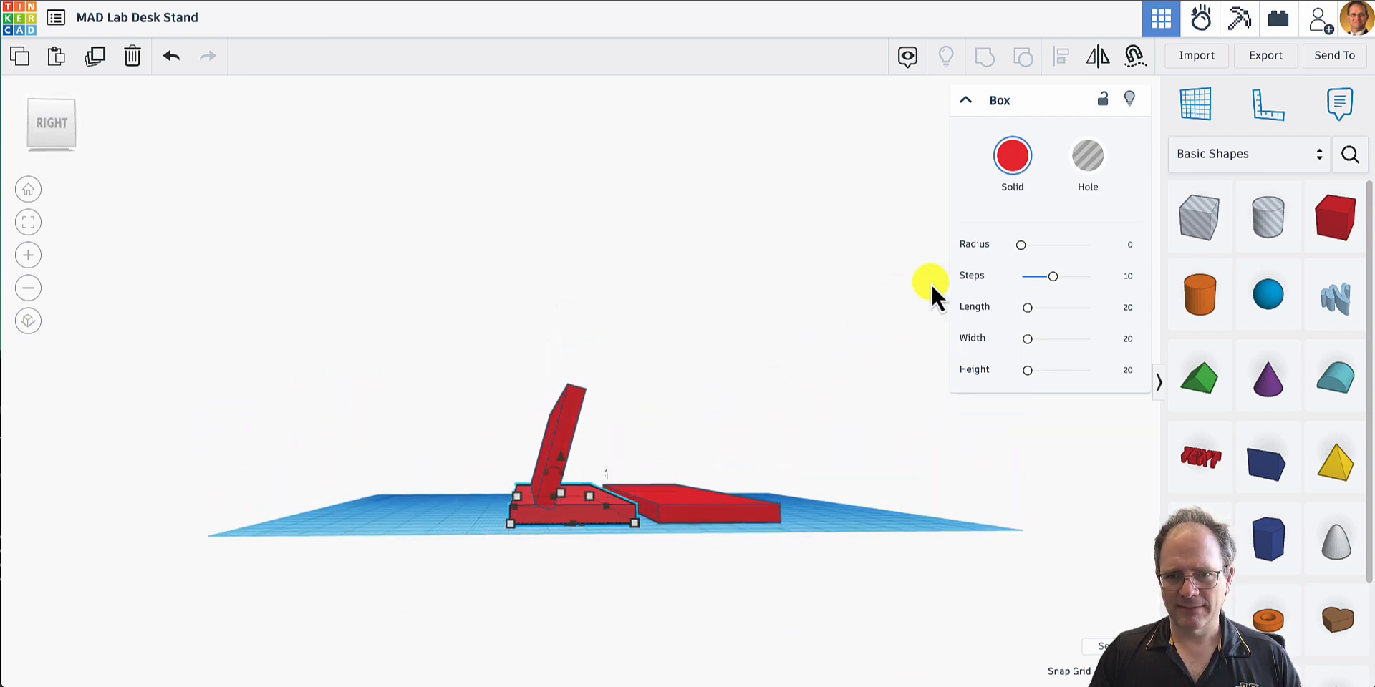
{"action": "left_click", "coordinate": [1087, 157]}
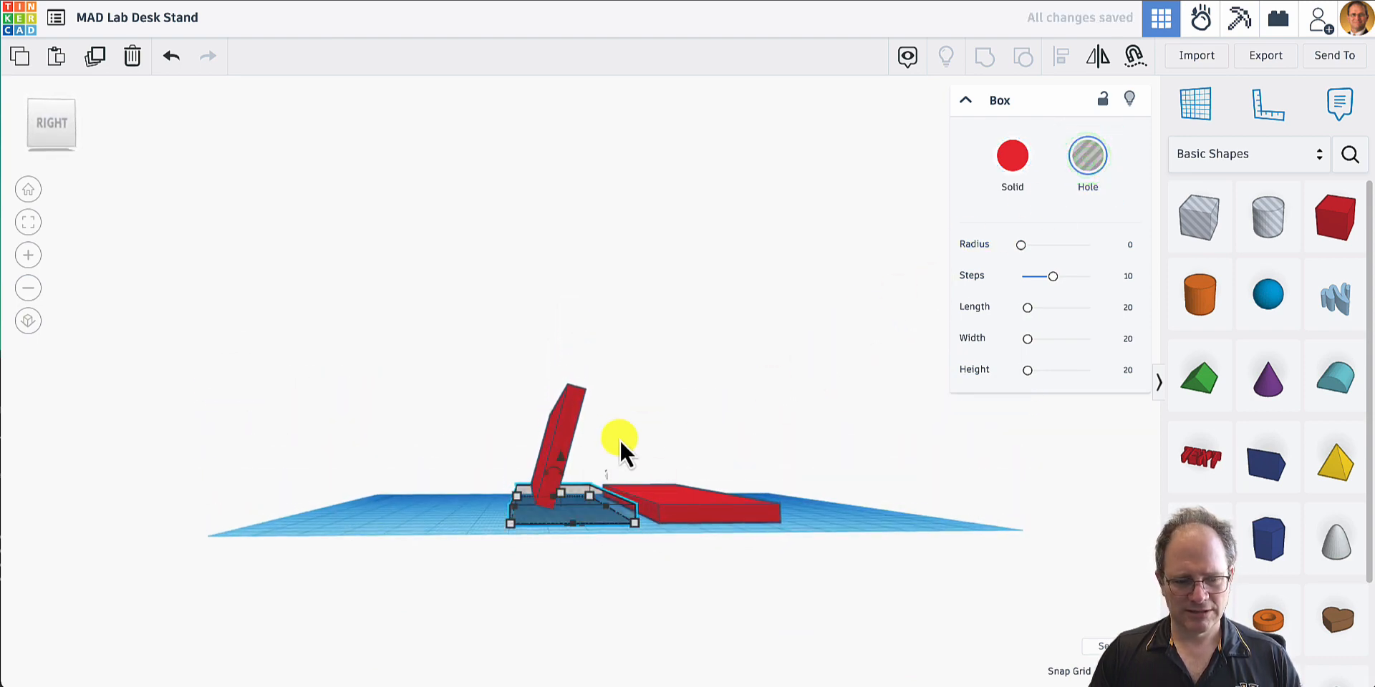
{"action": "left_click", "coordinate": [569, 425], "text": "shift"}
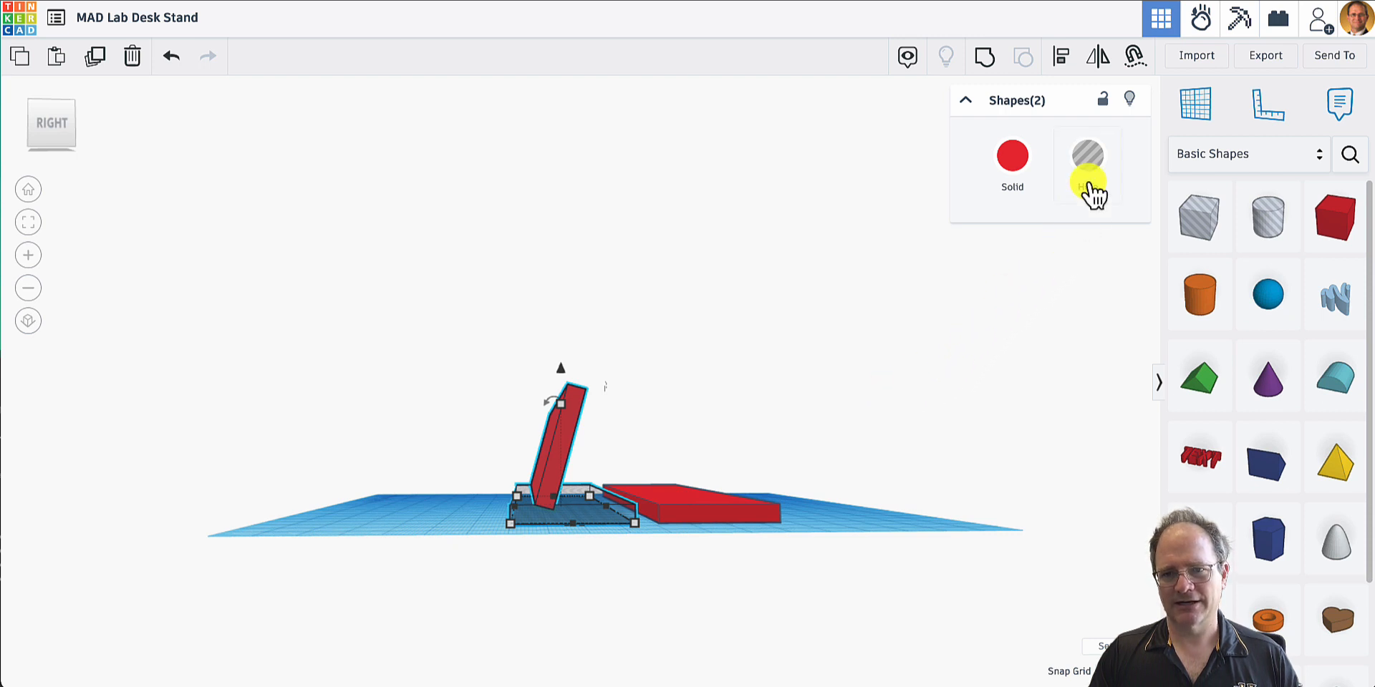
{"action": "left_click", "coordinate": [1090, 158]}
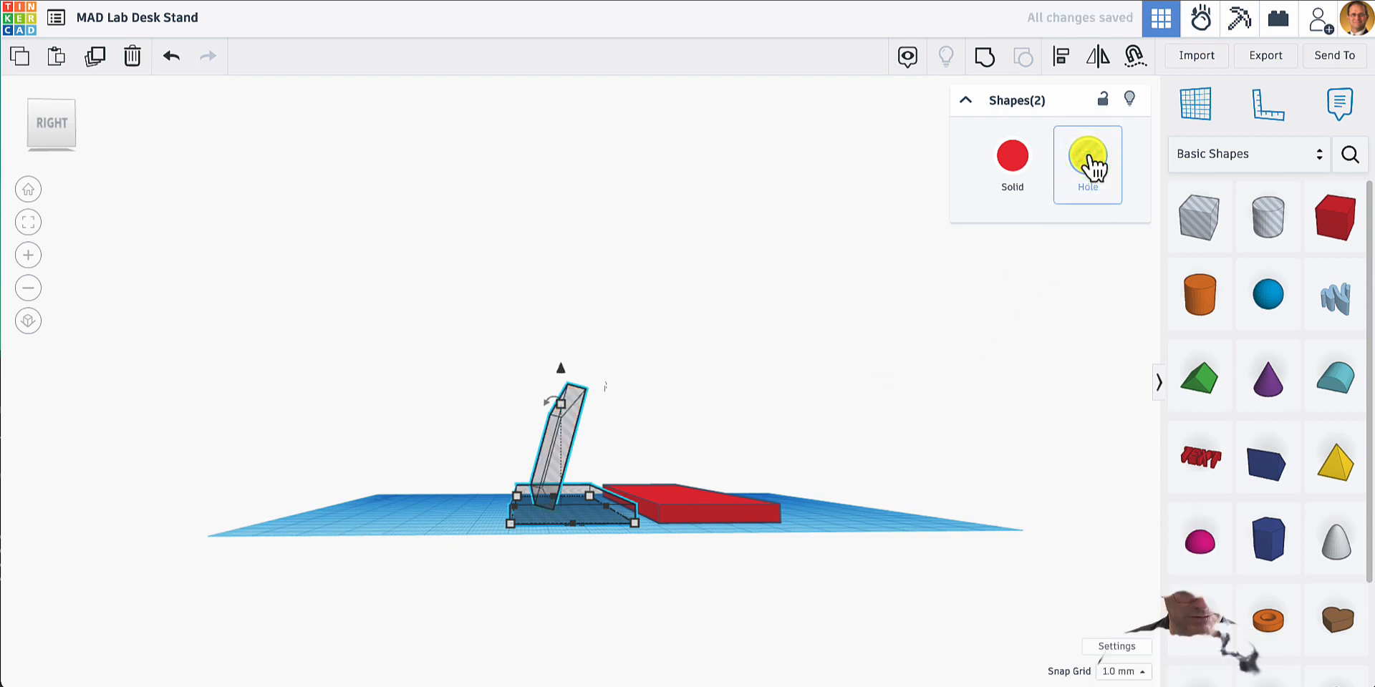
{"action": "key", "text": "ctrl+z"}
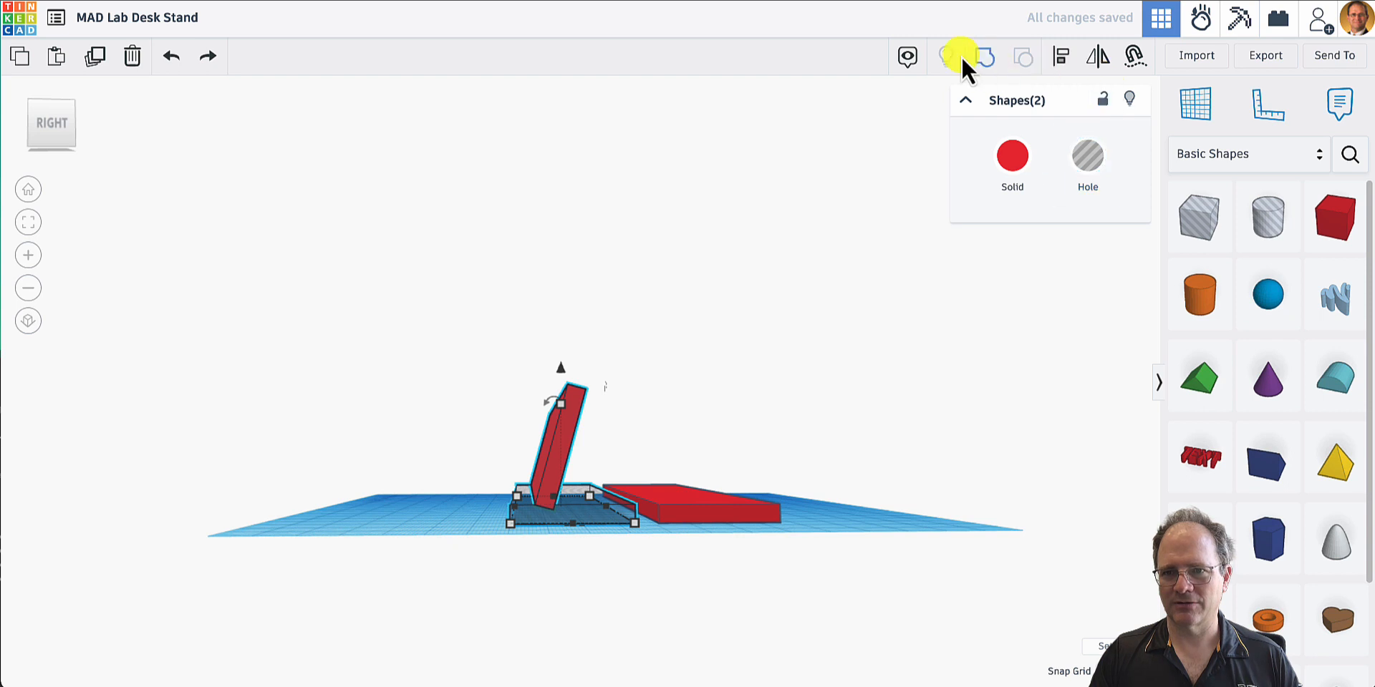
{"action": "left_click", "coordinate": [985, 59]}
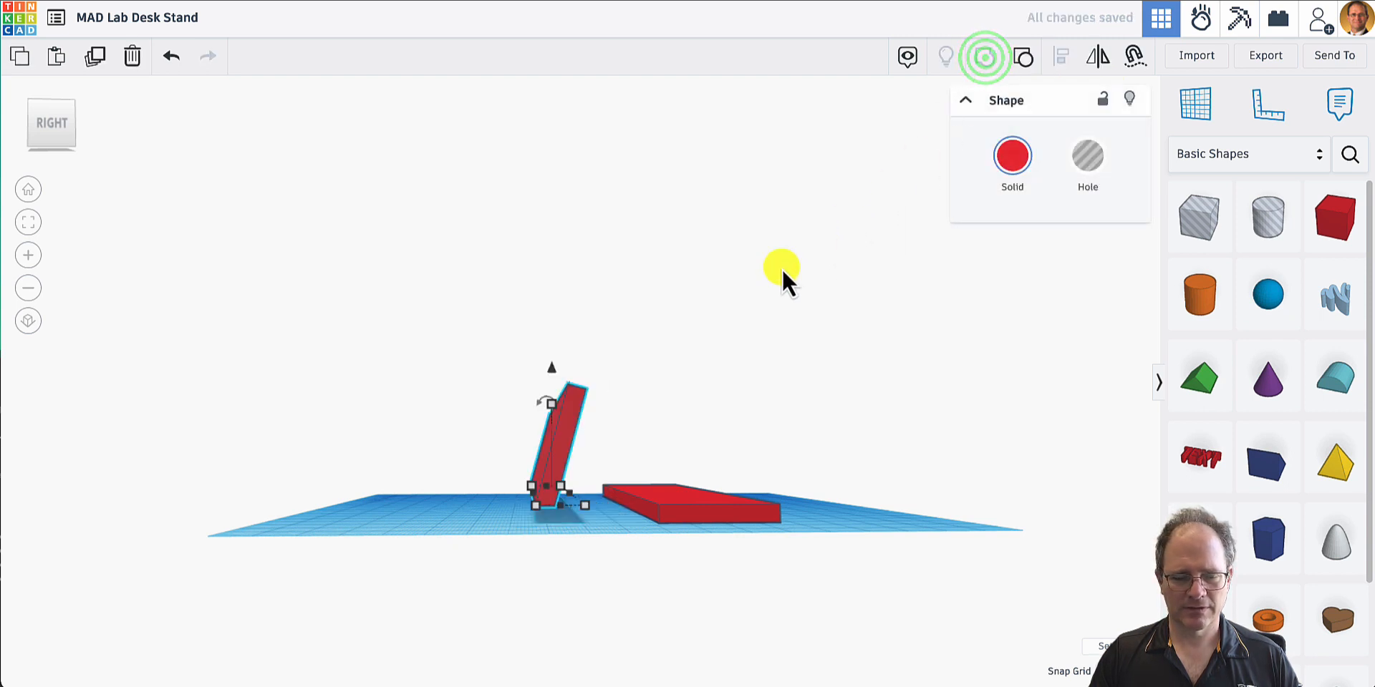
- Move the spare base plate under the trimmed tilted plate so it takes the original base's place
{"action": "right_click_drag", "start_coordinate": [624, 451], "coordinate": [596, 452]}
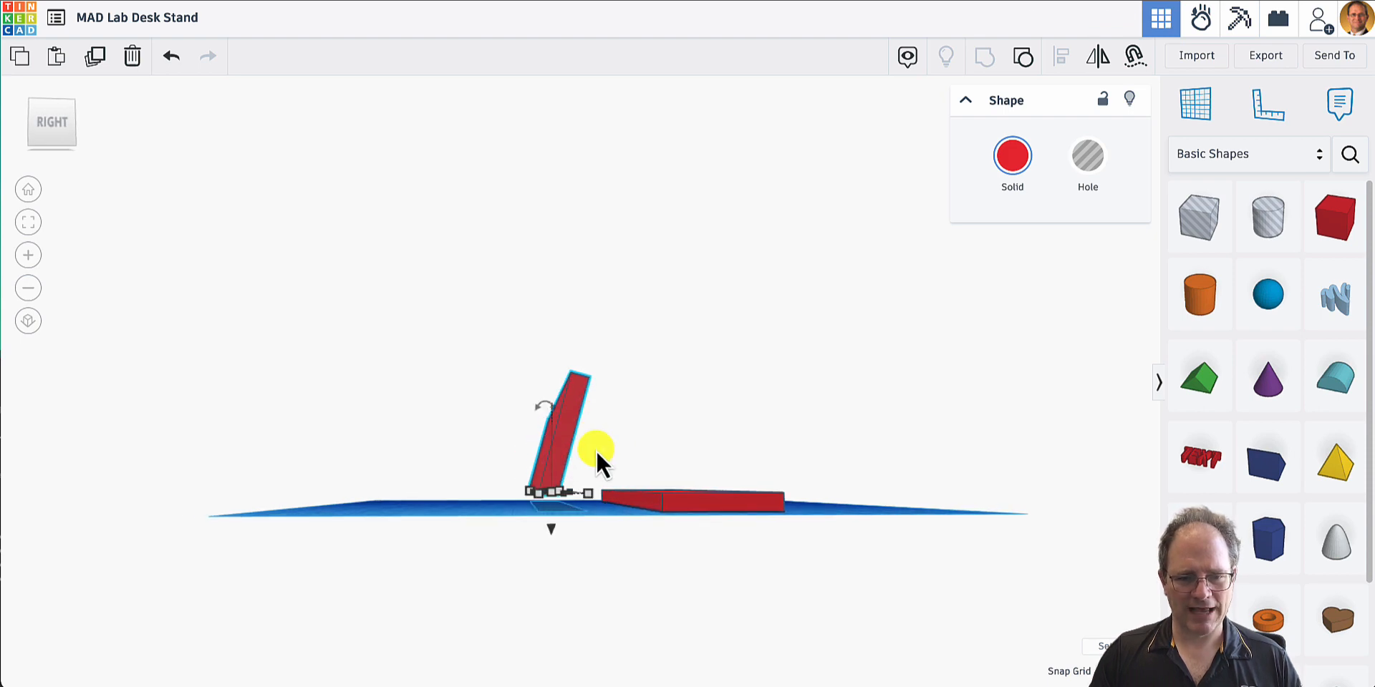
{"action": "right_click_drag", "start_coordinate": [650, 531], "coordinate": [633, 613]}
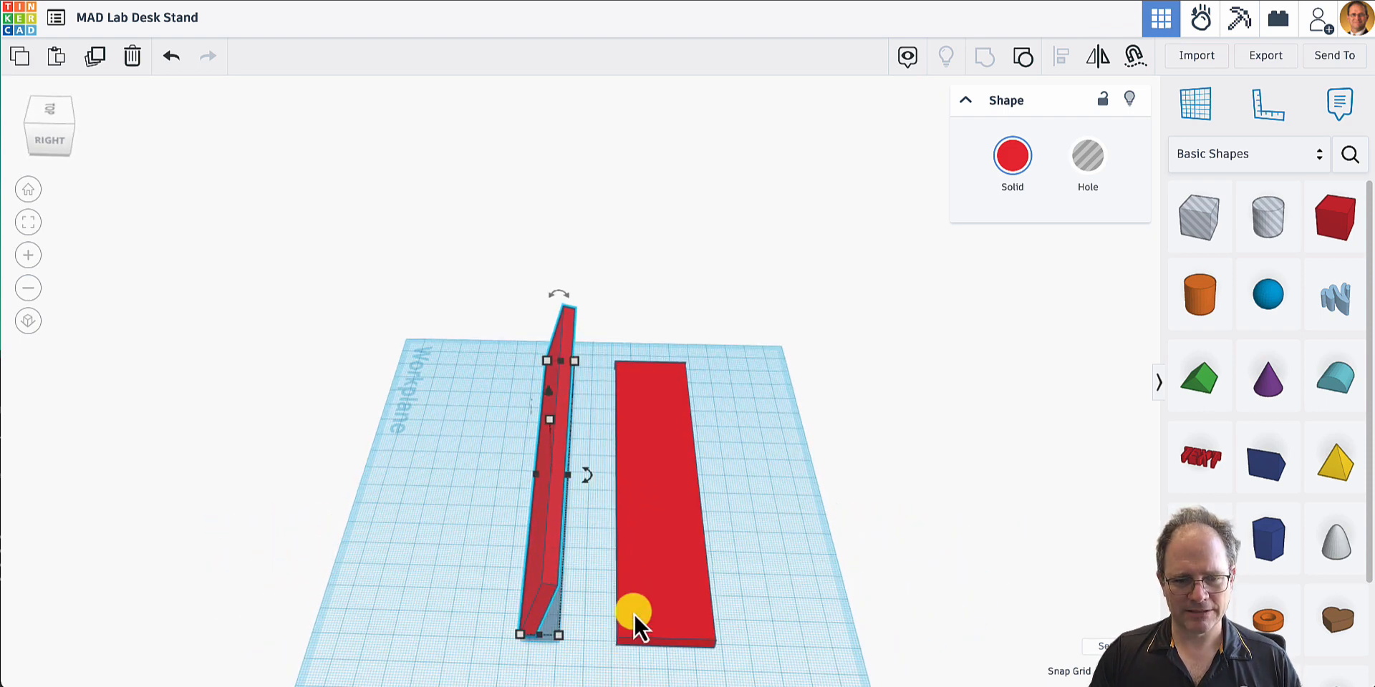
{"action": "left_click", "coordinate": [634, 611]}
{"action": "left_click_drag", "start_coordinate": [655, 593], "coordinate": [534, 605]}
{"action": "right_click_drag", "start_coordinate": [668, 611], "coordinate": [662, 520]}
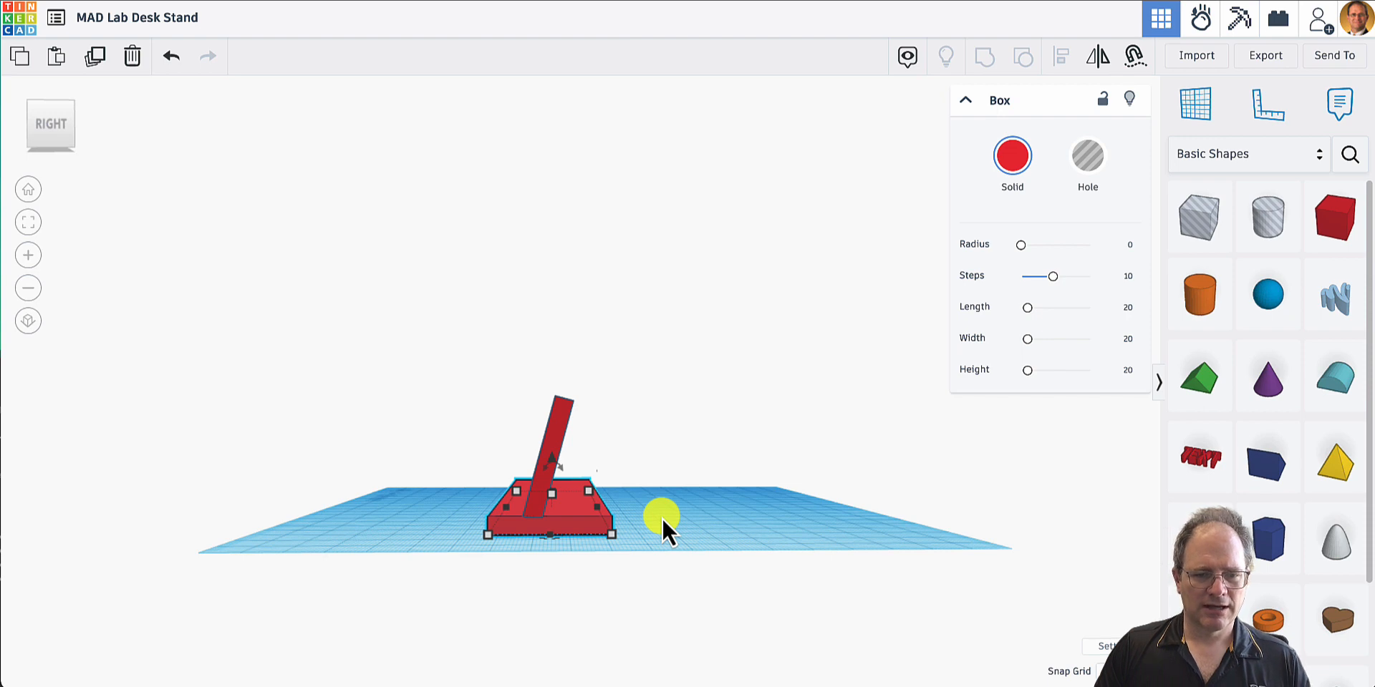
- Add a solid box onto the front face of the base plate, left of its middle
{"action": "right_click_drag", "start_coordinate": [662, 518], "coordinate": [736, 529]}
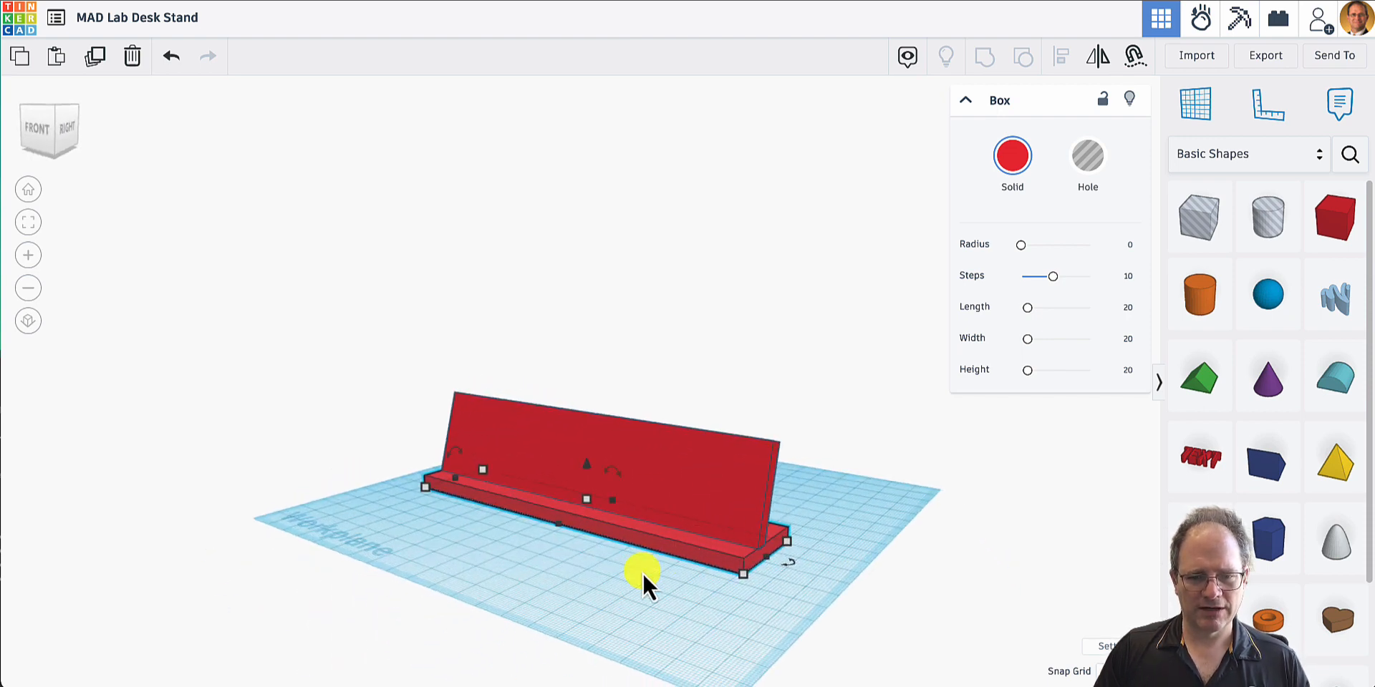
{"action": "right_click_drag", "start_coordinate": [643, 573], "coordinate": [785, 592]}
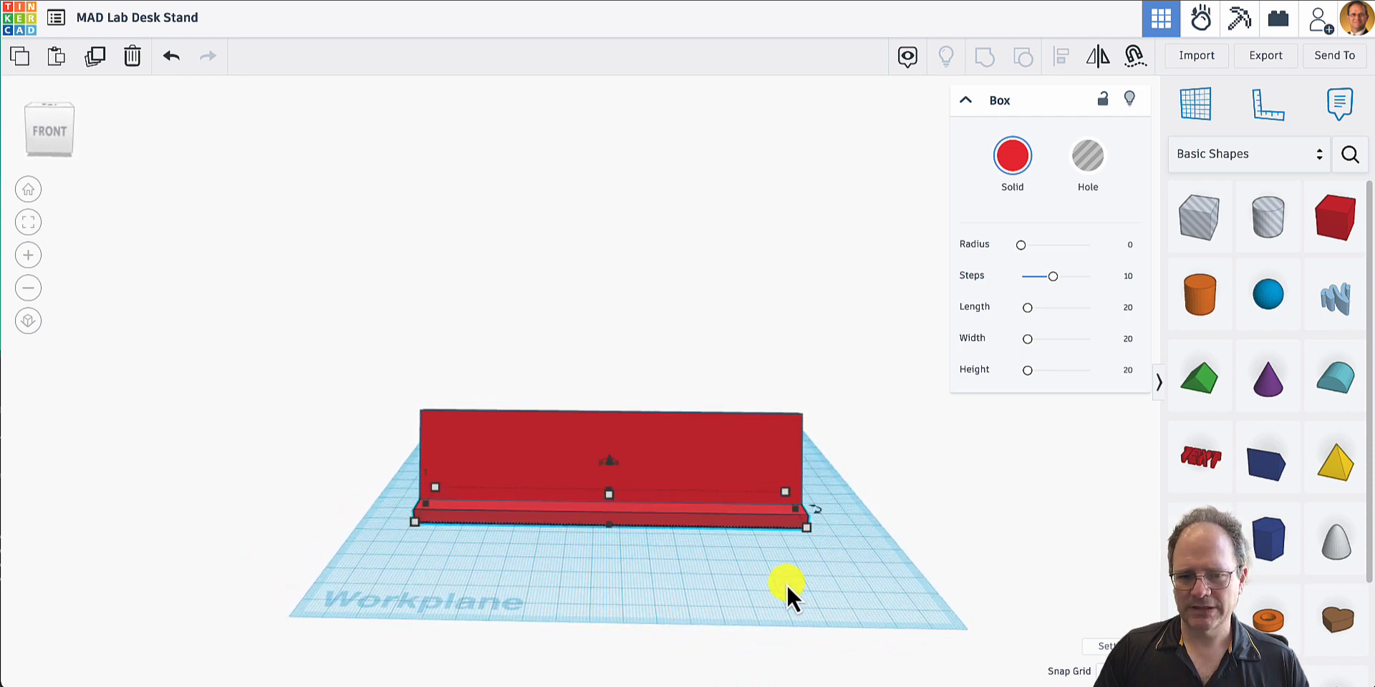
{"action": "left_click", "coordinate": [1340, 218]}
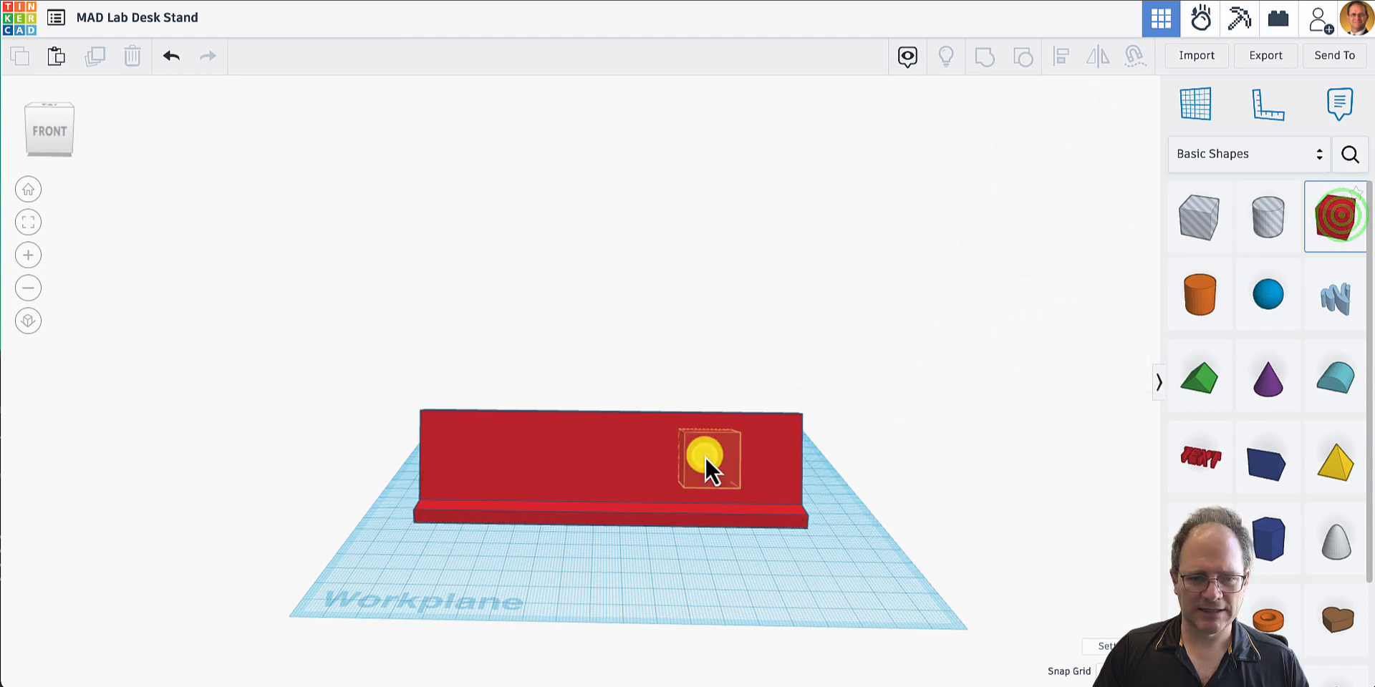
{"action": "left_click", "coordinate": [516, 527]}
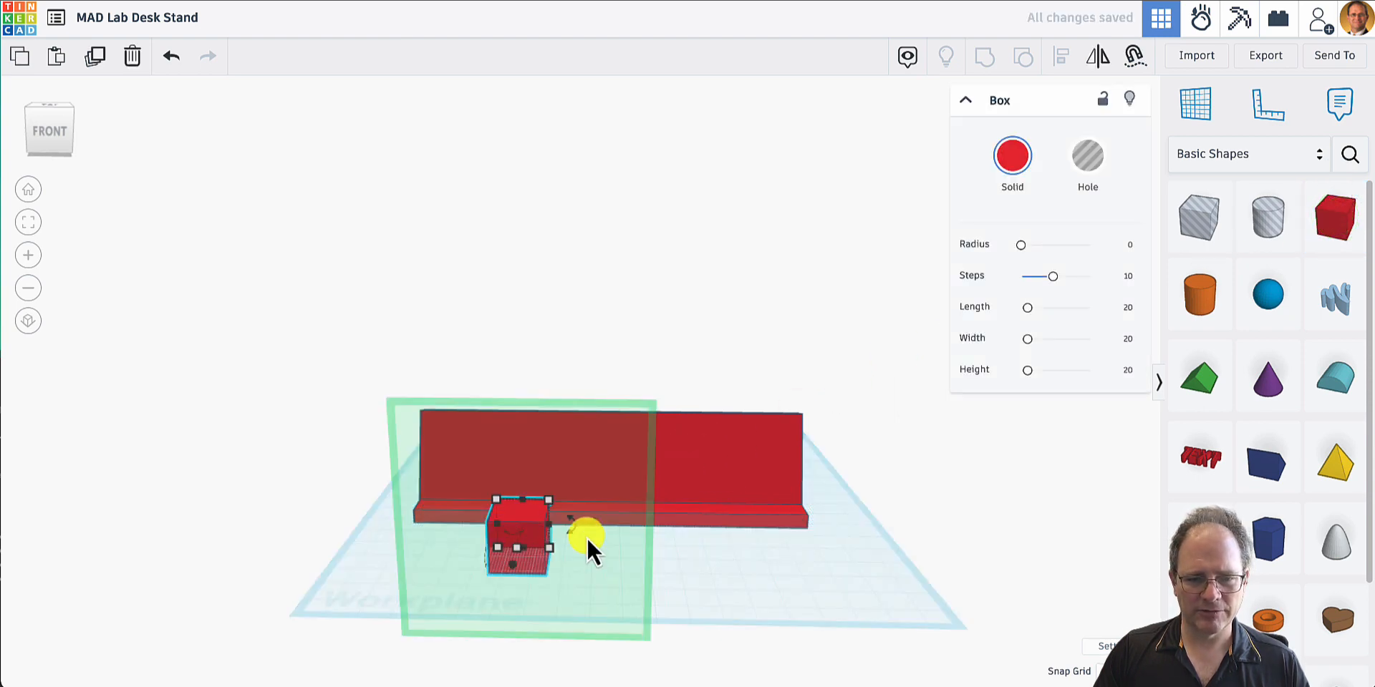
{"action": "left_click", "coordinate": [747, 543]}
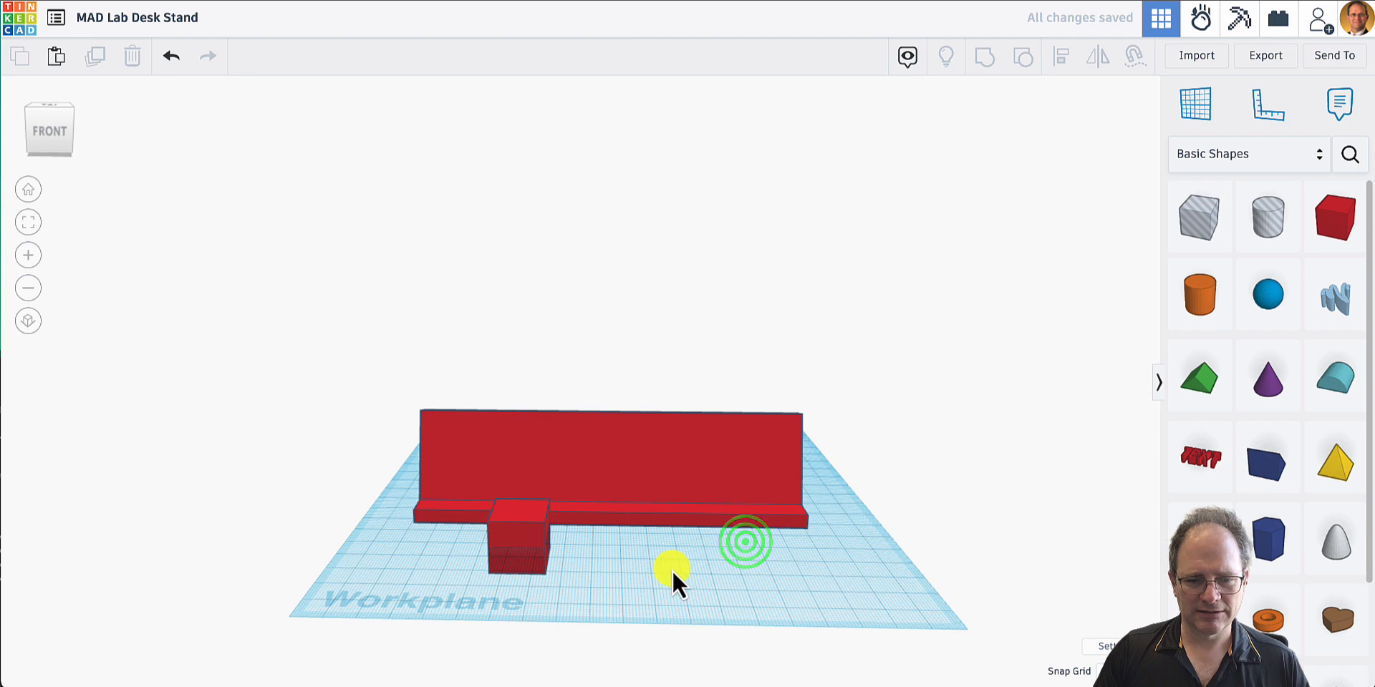
- Resize the new box to 10 mm wide along the stand and 10 mm deep from front to back
{"action": "right_click_drag", "start_coordinate": [671, 570], "coordinate": [445, 557]}
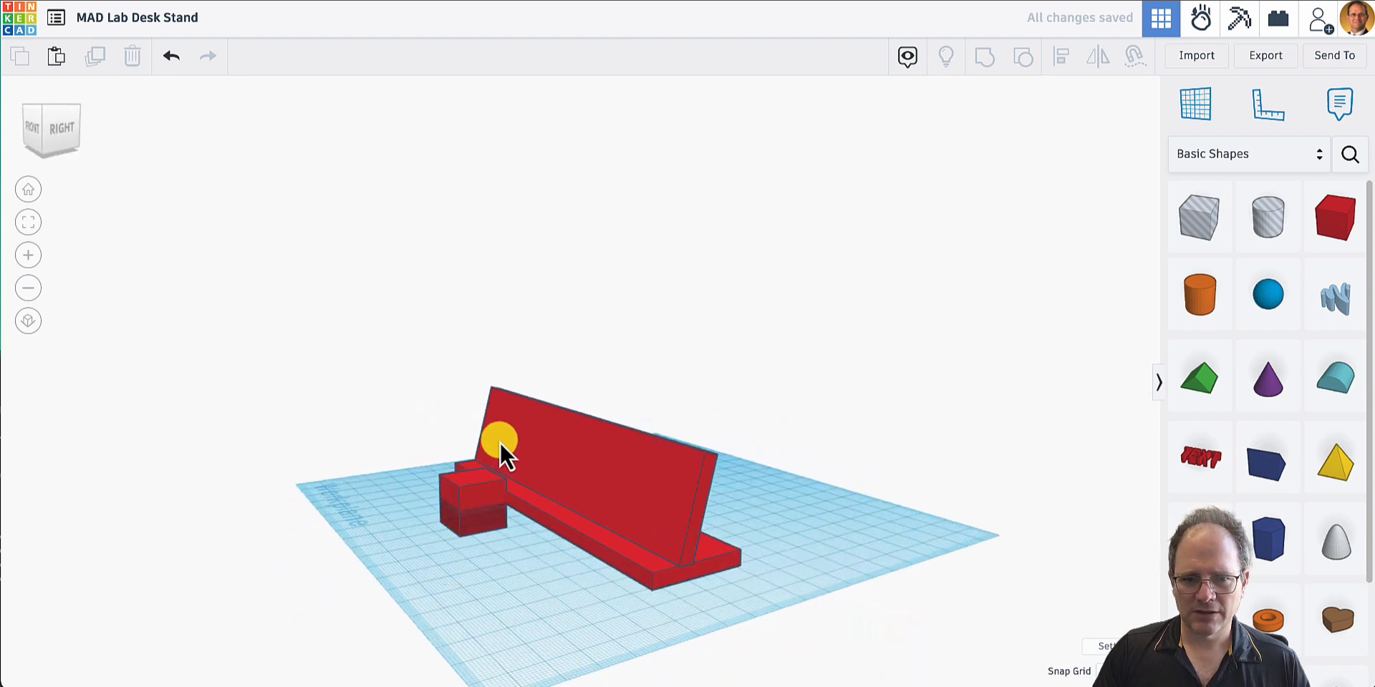
{"action": "left_click_drag", "start_coordinate": [473, 494], "coordinate": [427, 514]}
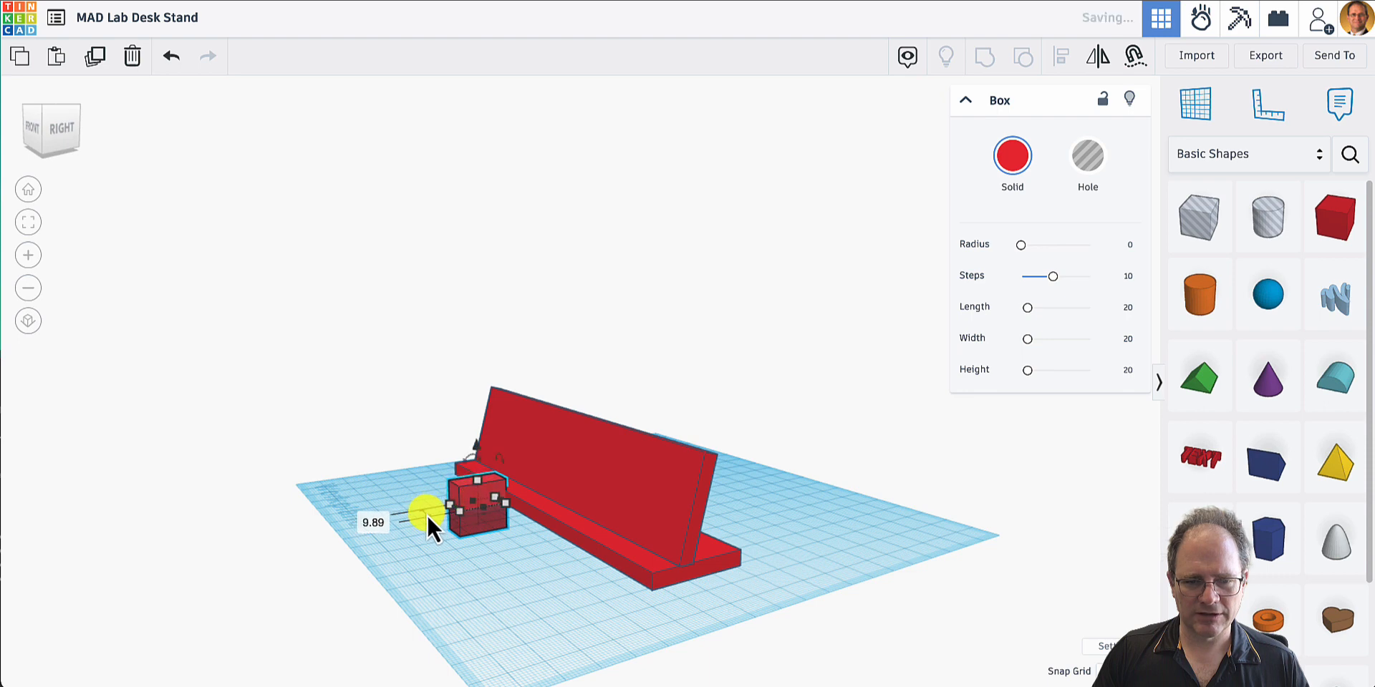
{"action": "right_click_drag", "start_coordinate": [468, 556], "coordinate": [703, 579]}
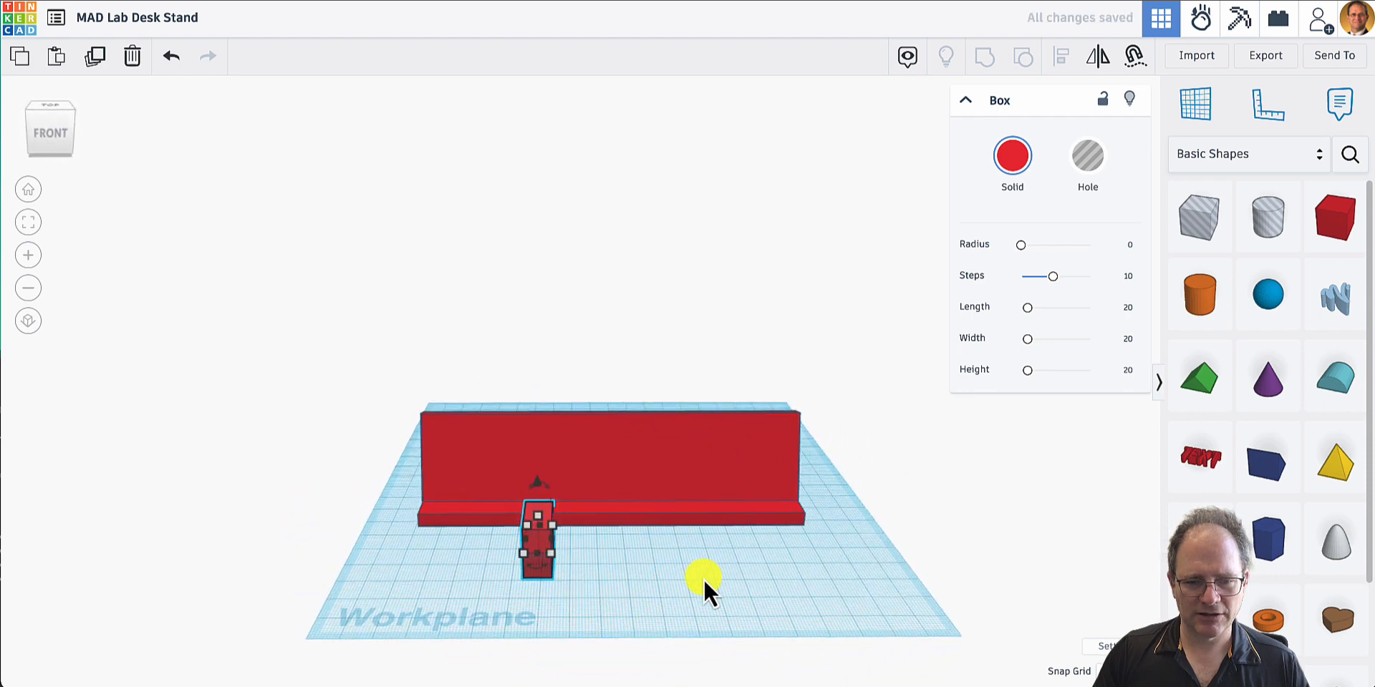
{"action": "left_click_drag", "start_coordinate": [550, 561], "coordinate": [551, 548]}
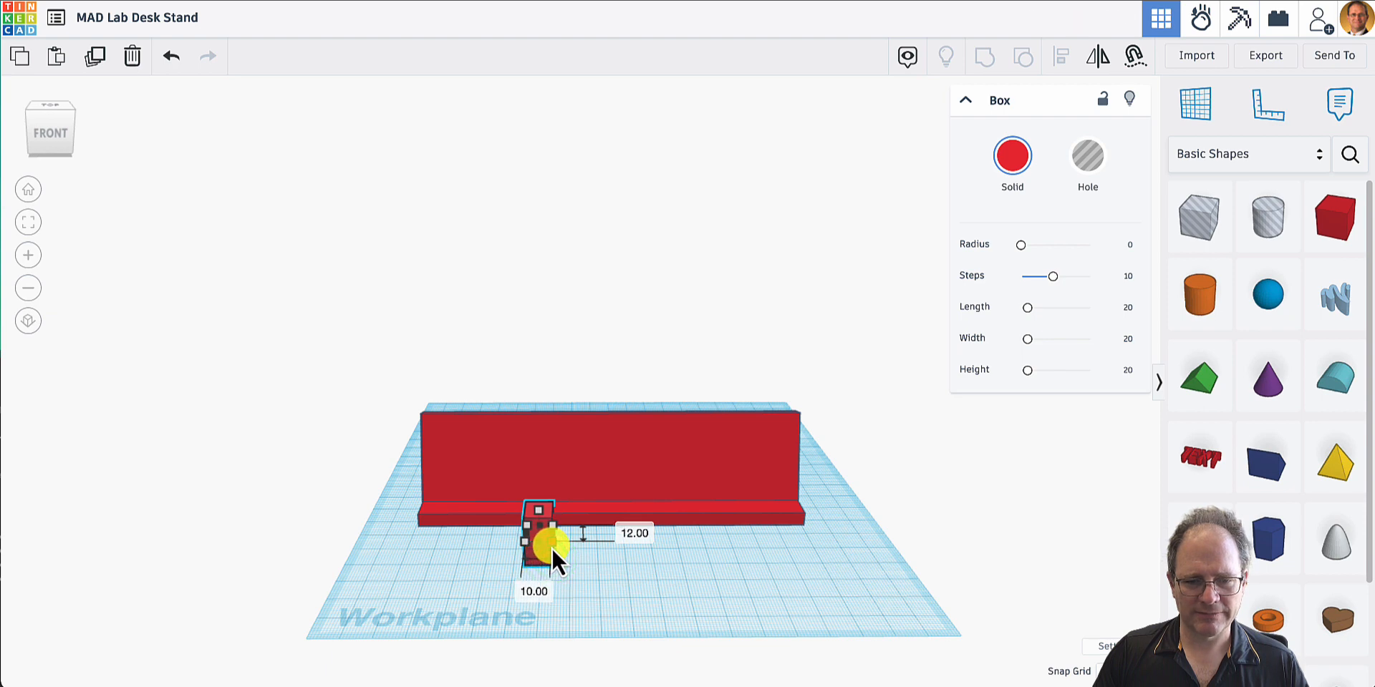
{"action": "left_click_drag", "start_coordinate": [553, 547], "coordinate": [553, 544]}
{"action": "left_click", "coordinate": [633, 534]}
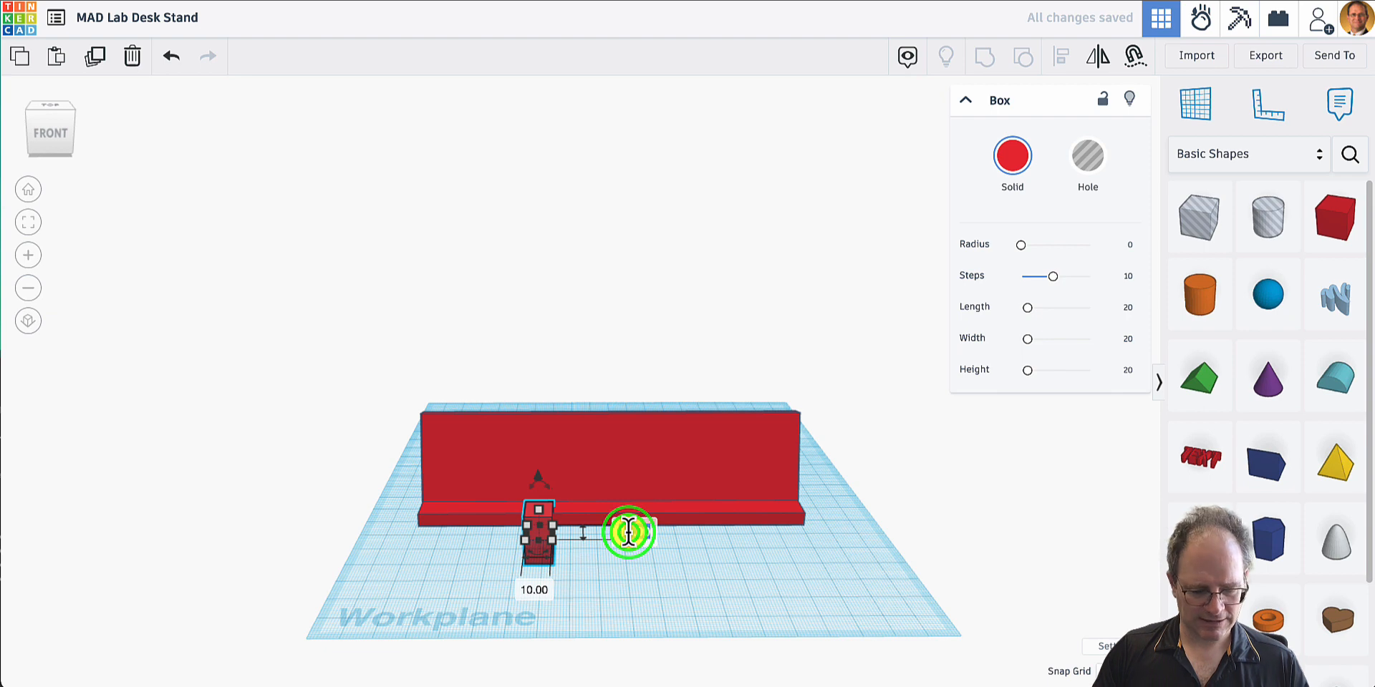
{"action": "type", "text": "10"}
{"action": "key", "text": "Return"}
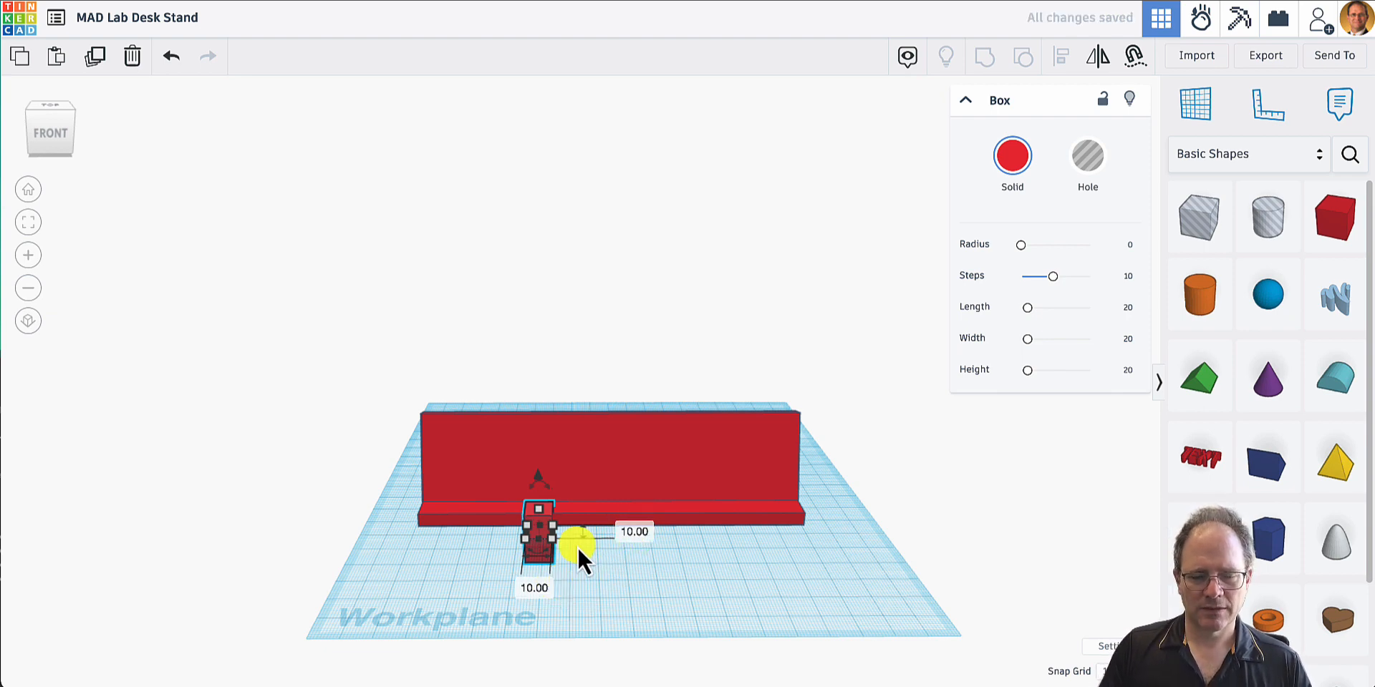
- Resize the small front box to 4 mm by 4 mm in width and depth
{"action": "right_click_drag", "start_coordinate": [577, 546], "coordinate": [918, 502]}
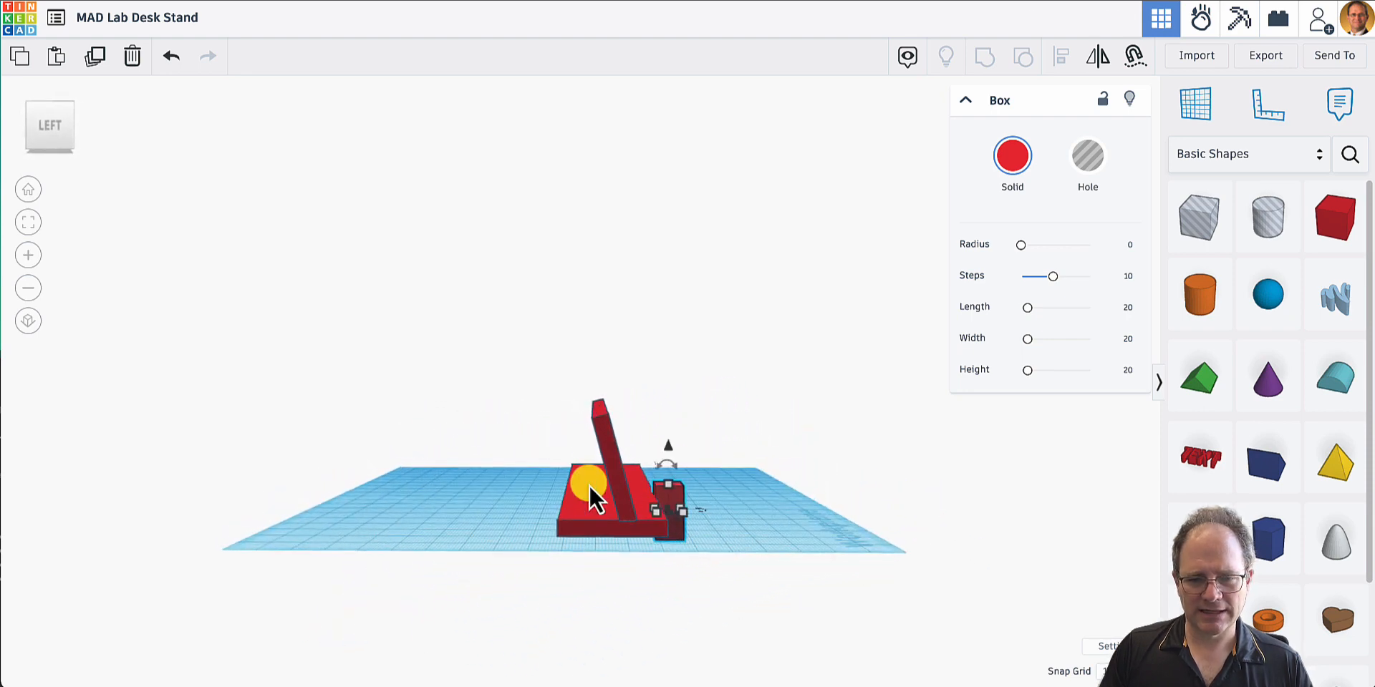
{"action": "left_click", "coordinate": [678, 497]}
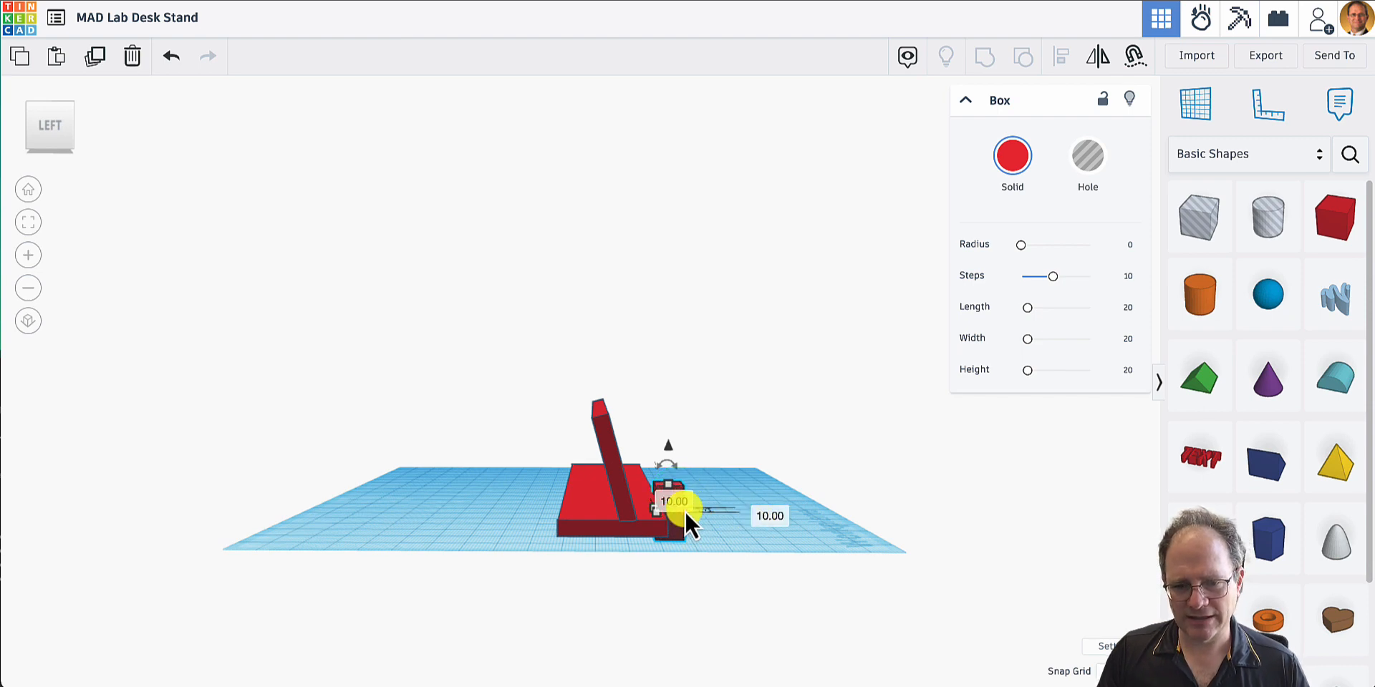
{"action": "left_click", "coordinate": [684, 514]}
{"action": "left_click", "coordinate": [748, 506]}
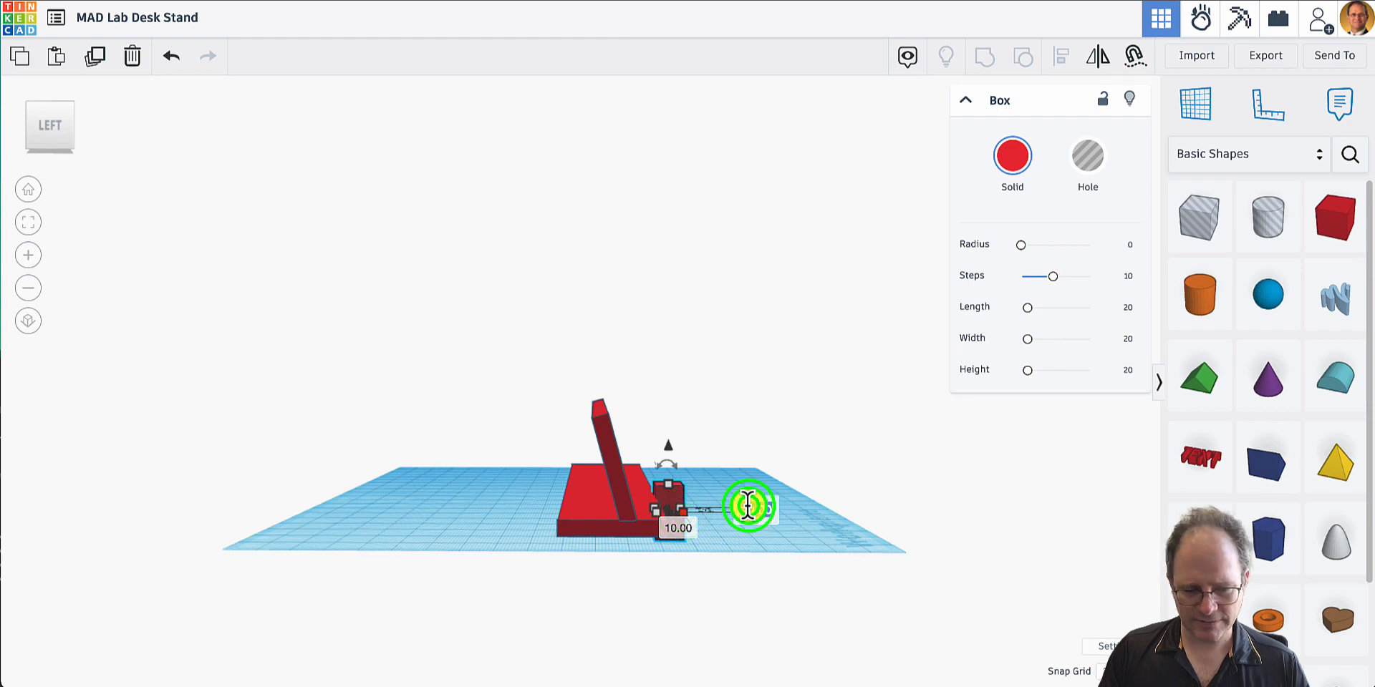
{"action": "type", "text": "4"}
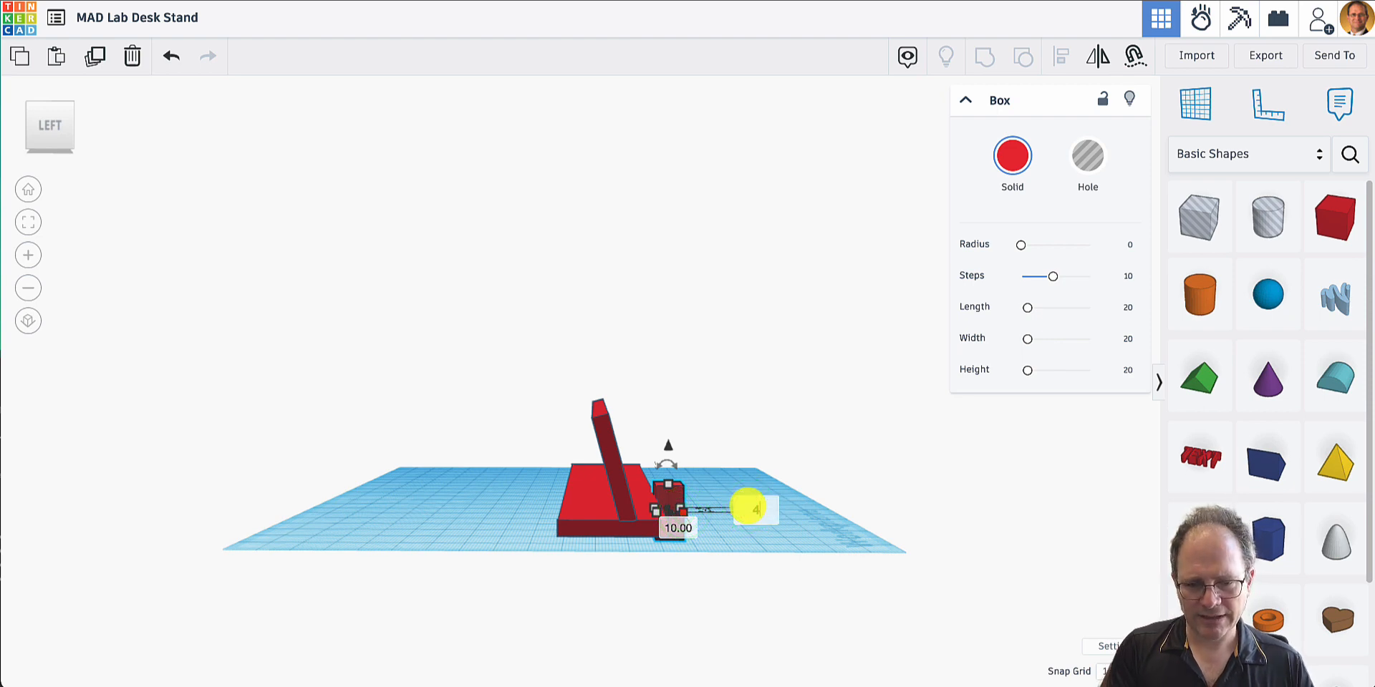
{"action": "key", "text": "Return"}
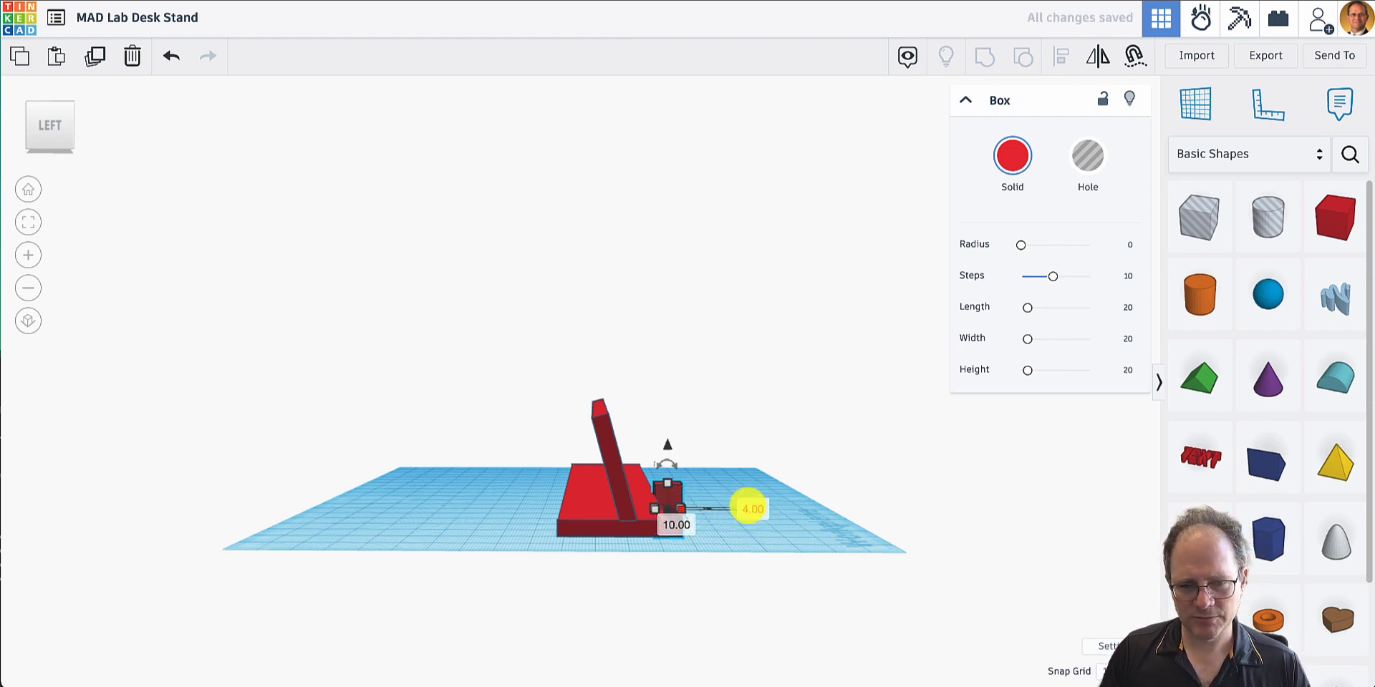
{"action": "key", "text": "ctrl+z"}
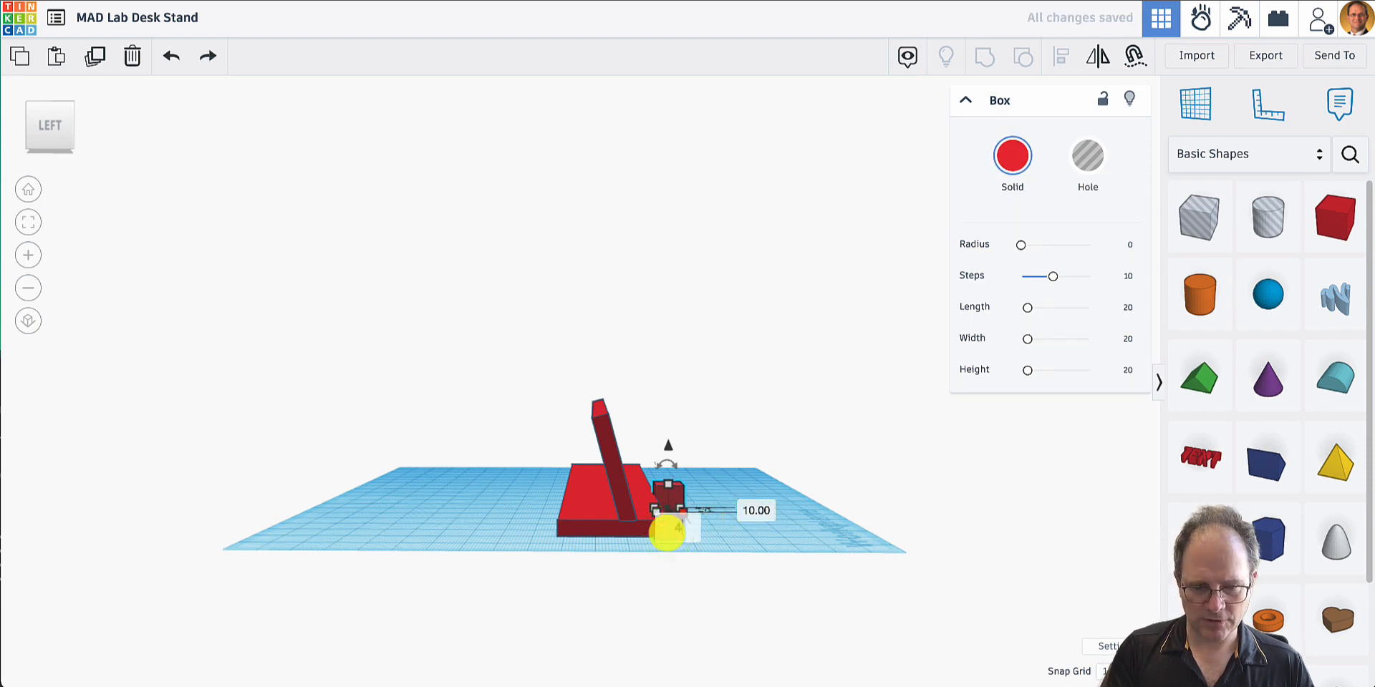
{"action": "key", "text": "ctrl+y"}
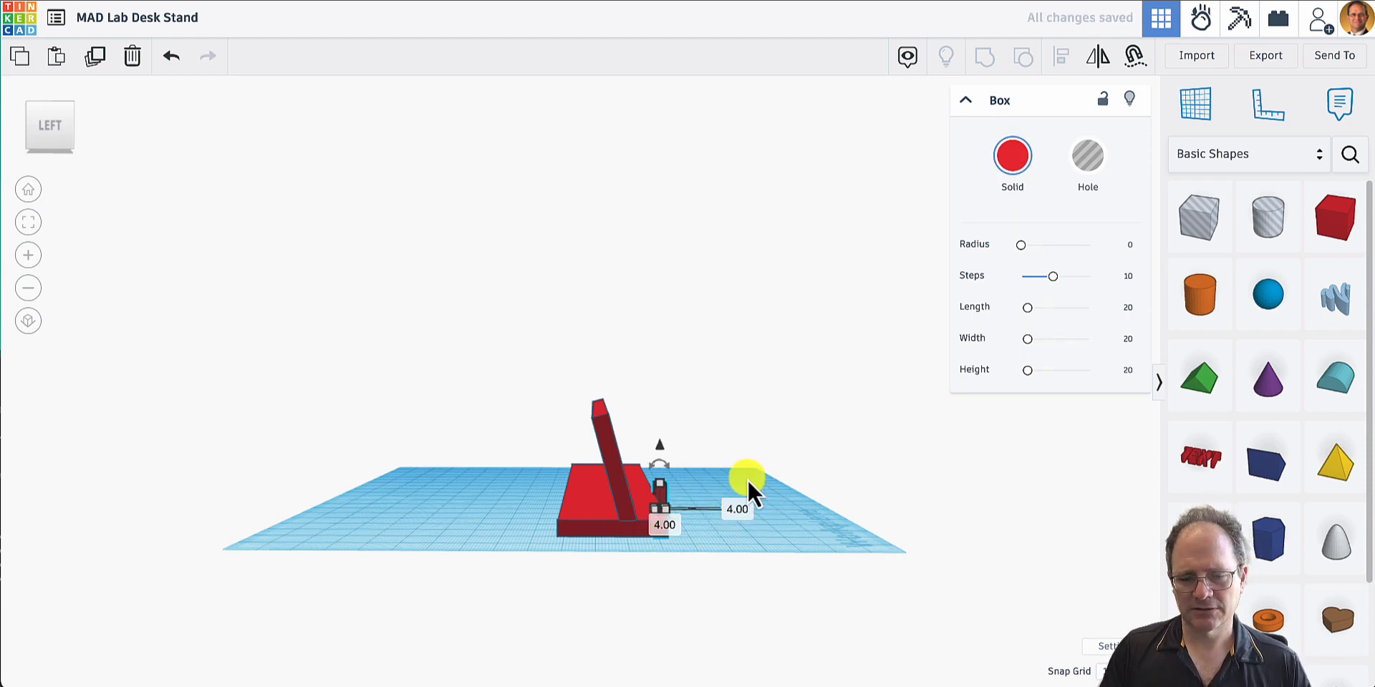
- Shorten the small box from its underside and set its height to 10 mm
{"action": "mouse_move", "coordinate": [769, 470]}
{"action": "right_mouse_down"}
{"action": "mouse_move", "coordinate": [767, 450]}
{"action": "mouse_move", "coordinate": [758, 463]}
{"action": "right_mouse_up"}
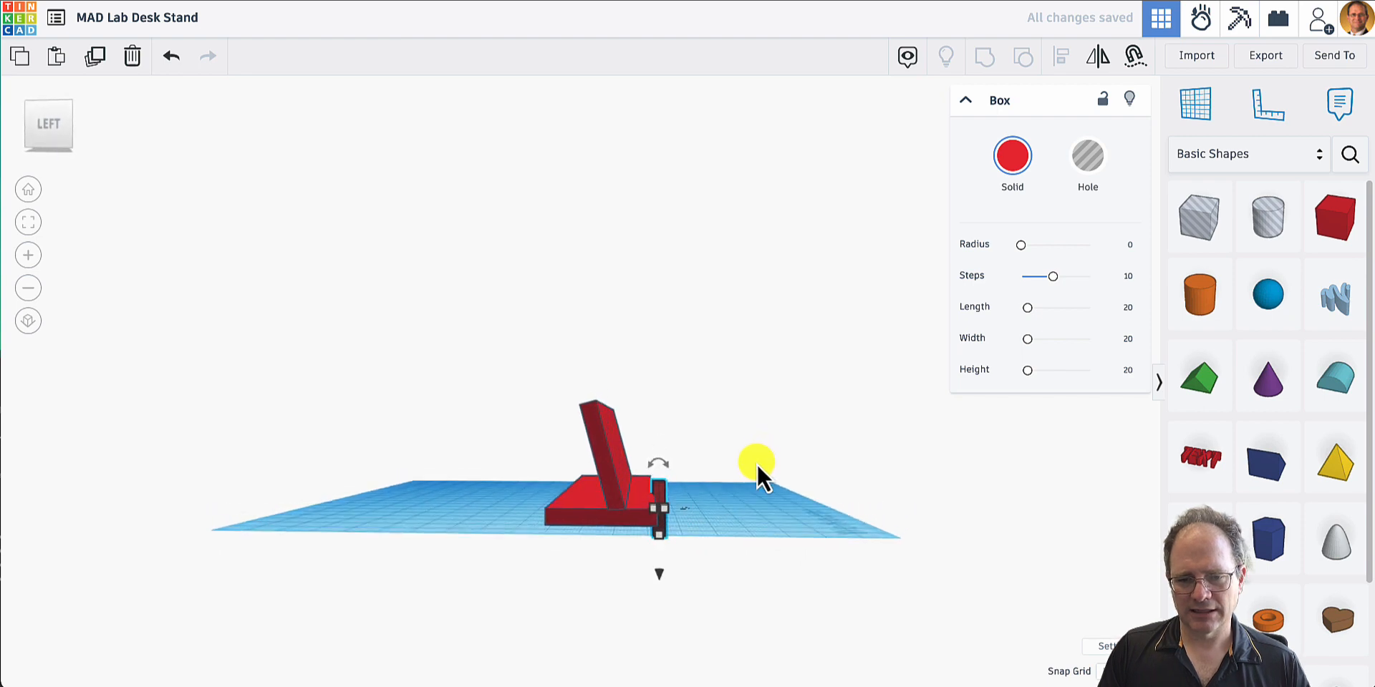
{"action": "mouse_move", "coordinate": [672, 532]}
{"action": "left_mouse_down"}
{"action": "mouse_move", "coordinate": [660, 540]}
{"action": "mouse_move", "coordinate": [660, 514]}
{"action": "left_mouse_up"}
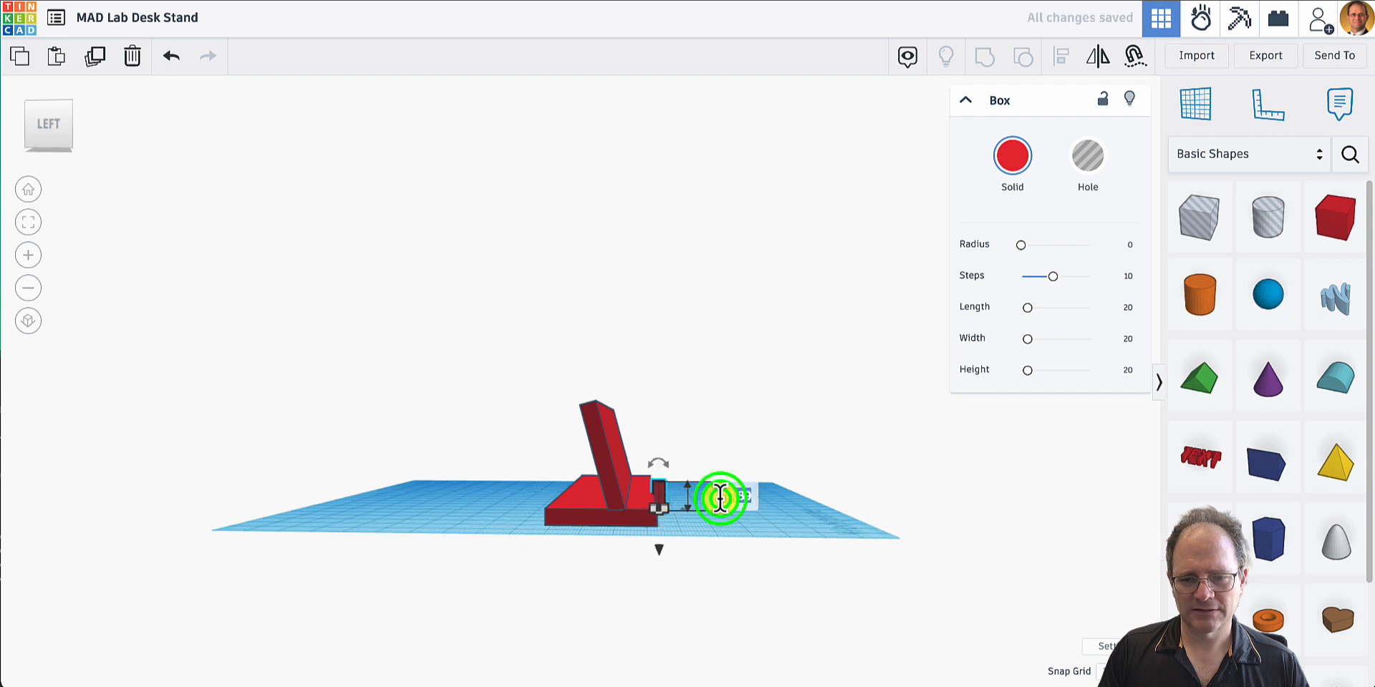
{"action": "left_click", "coordinate": [720, 498]}
{"action": "type", "text": "10"}
{"action": "key", "text": "Return"}
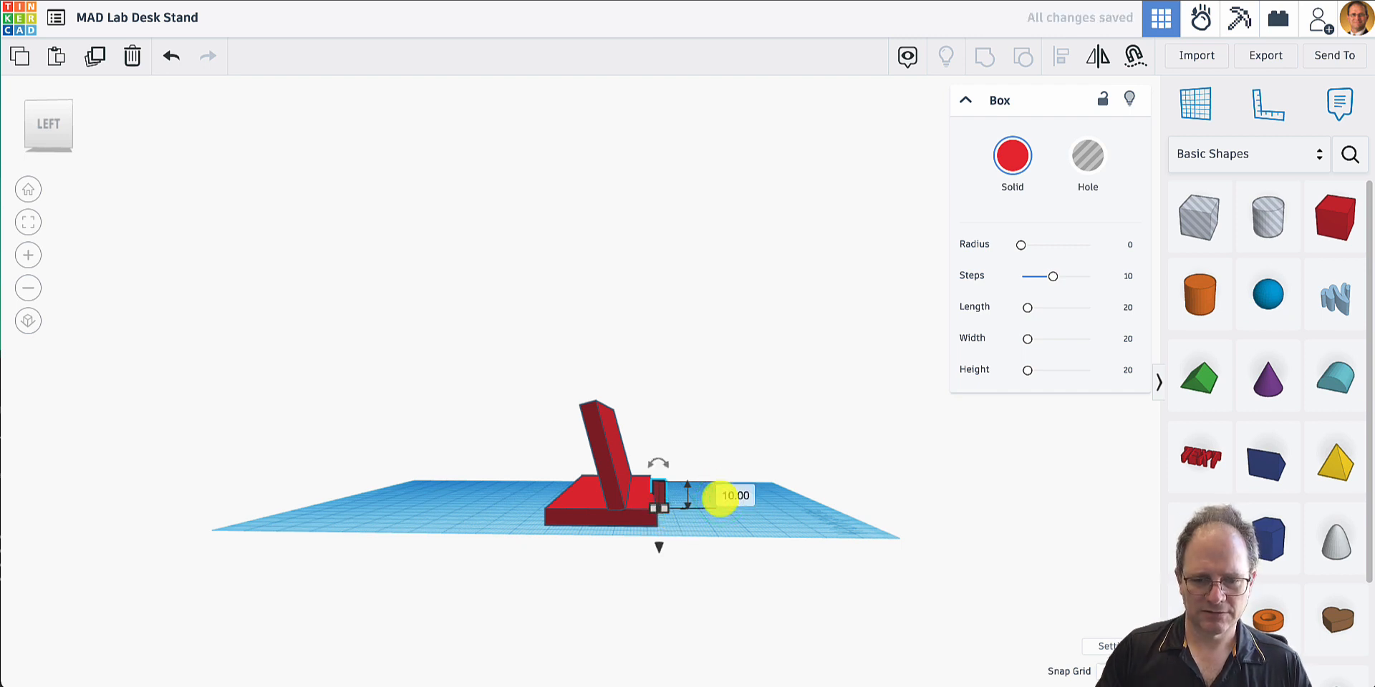
- Fine-tune the small box's vertical position and move it into the base plate beneath the tilted plate, near the stand's left end
{"action": "mouse_move", "coordinate": [729, 545]}
{"action": "right_mouse_down"}
{"action": "mouse_move", "coordinate": [730, 499]}
{"action": "mouse_move", "coordinate": [725, 530]}
{"action": "right_mouse_up"}
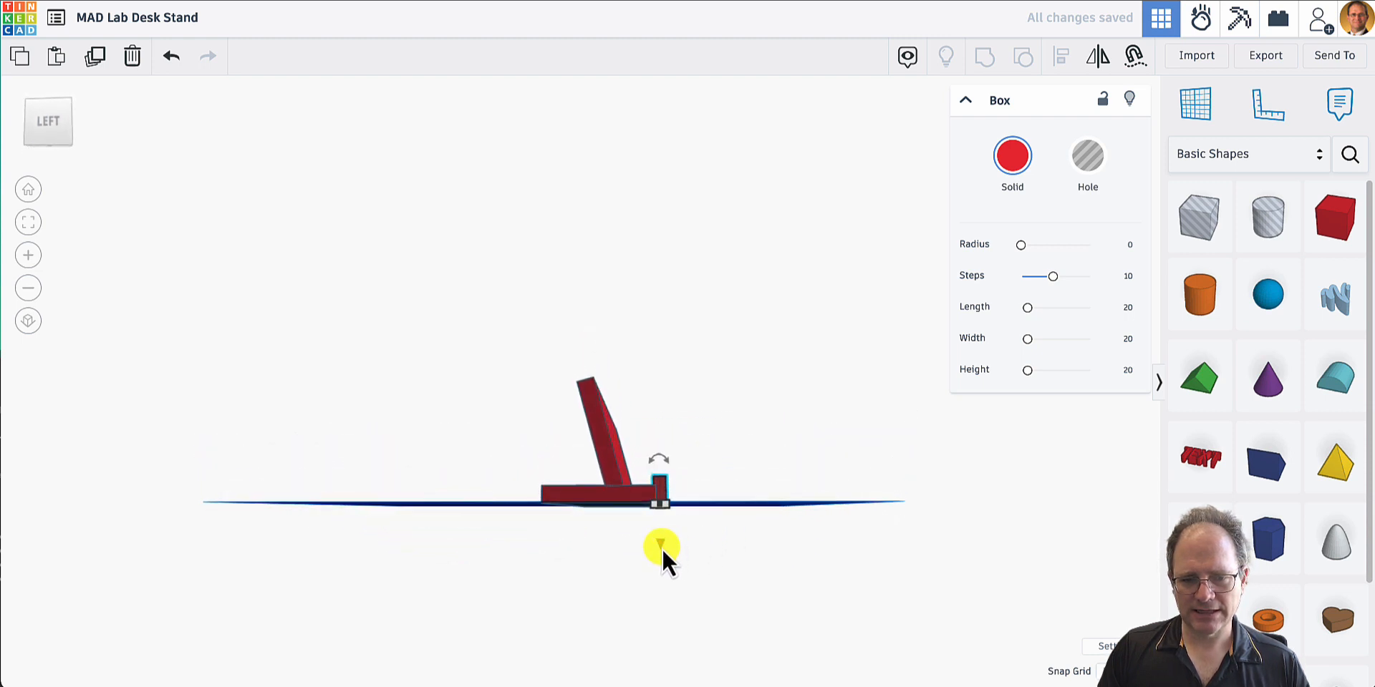
{"action": "left_click_drag", "start_coordinate": [661, 546], "coordinate": [660, 545]}
{"action": "right_click_drag", "start_coordinate": [661, 544], "coordinate": [708, 534]}
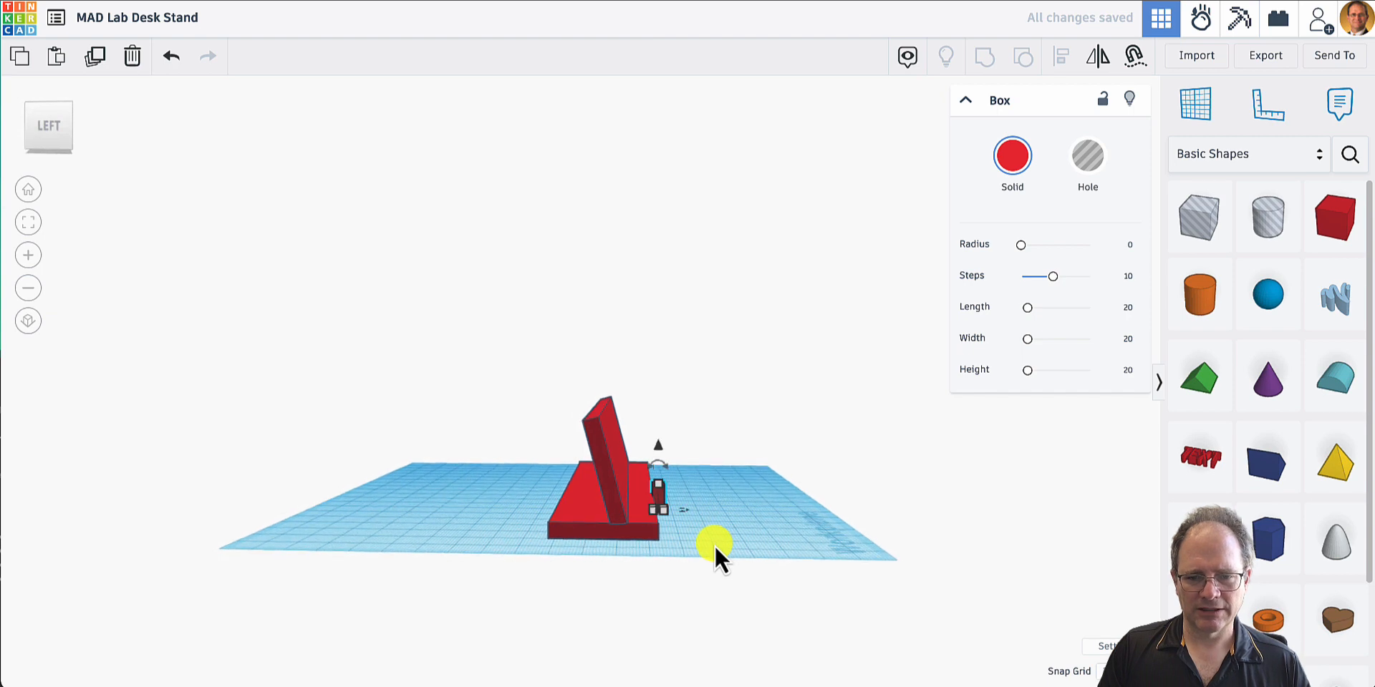
{"action": "right_click_drag", "start_coordinate": [659, 494], "coordinate": [519, 498]}
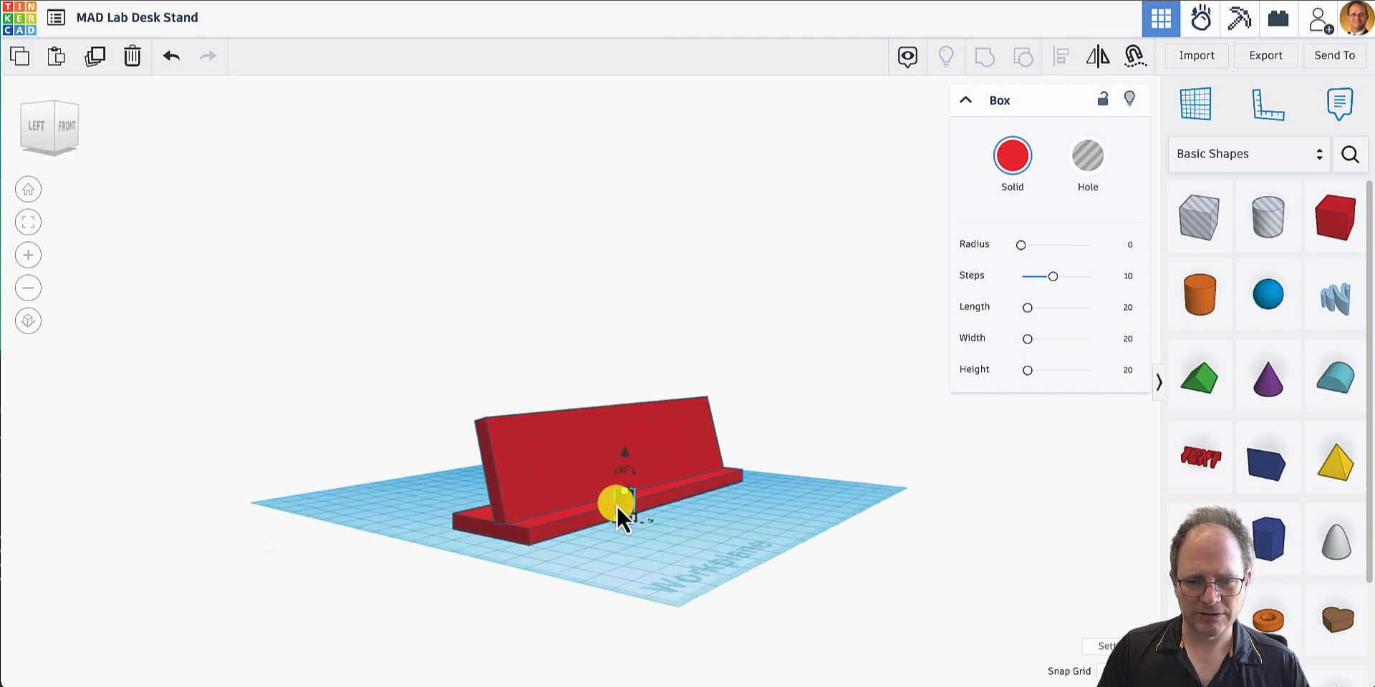
{"action": "left_click_drag", "start_coordinate": [629, 503], "coordinate": [547, 505]}
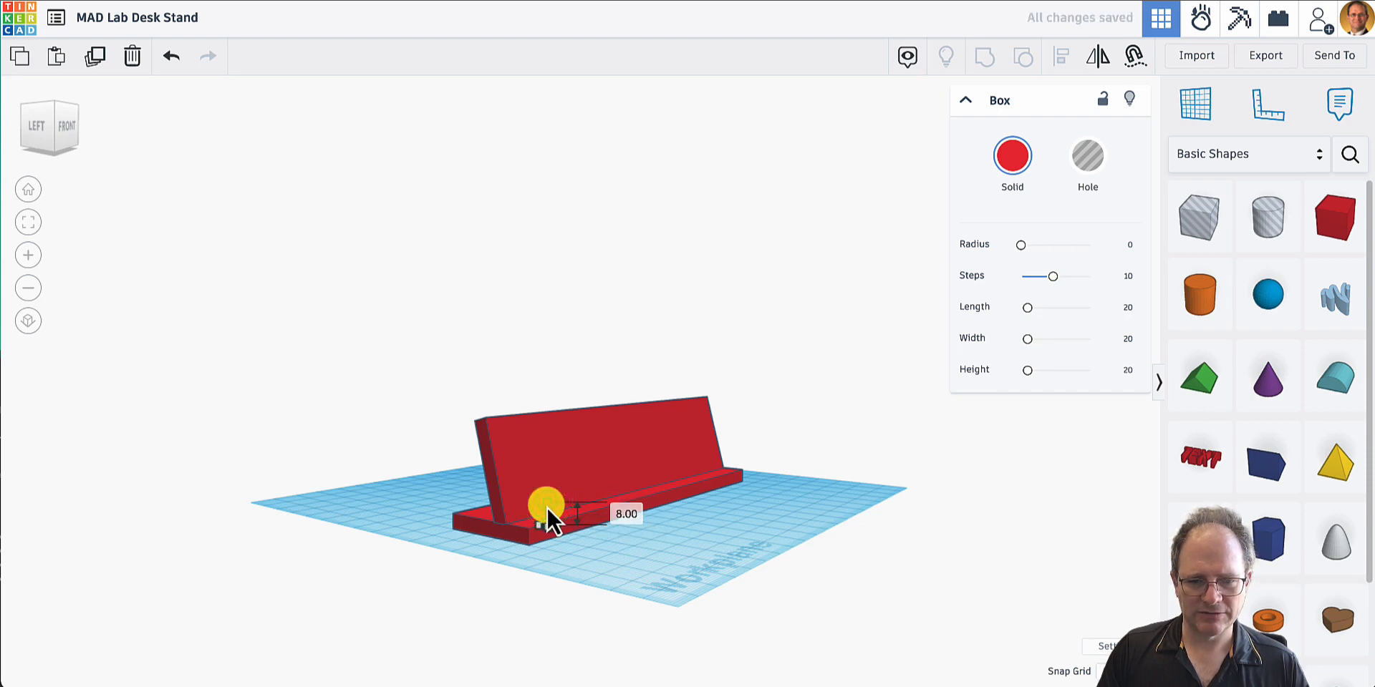
- Move the base plate 27 mm backward to expose the small box under the tilted plate
{"action": "right_click_drag", "start_coordinate": [588, 551], "coordinate": [752, 494]}
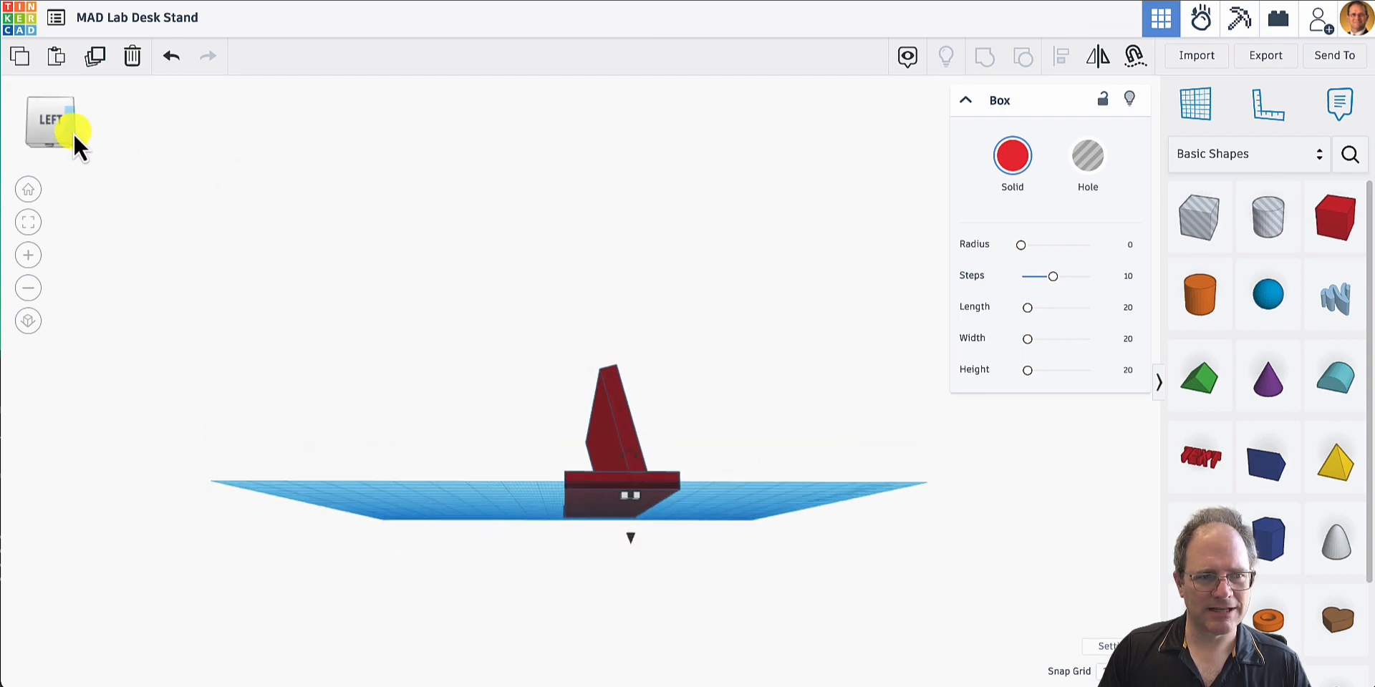
{"action": "left_click_drag", "start_coordinate": [73, 132], "coordinate": [72, 134]}
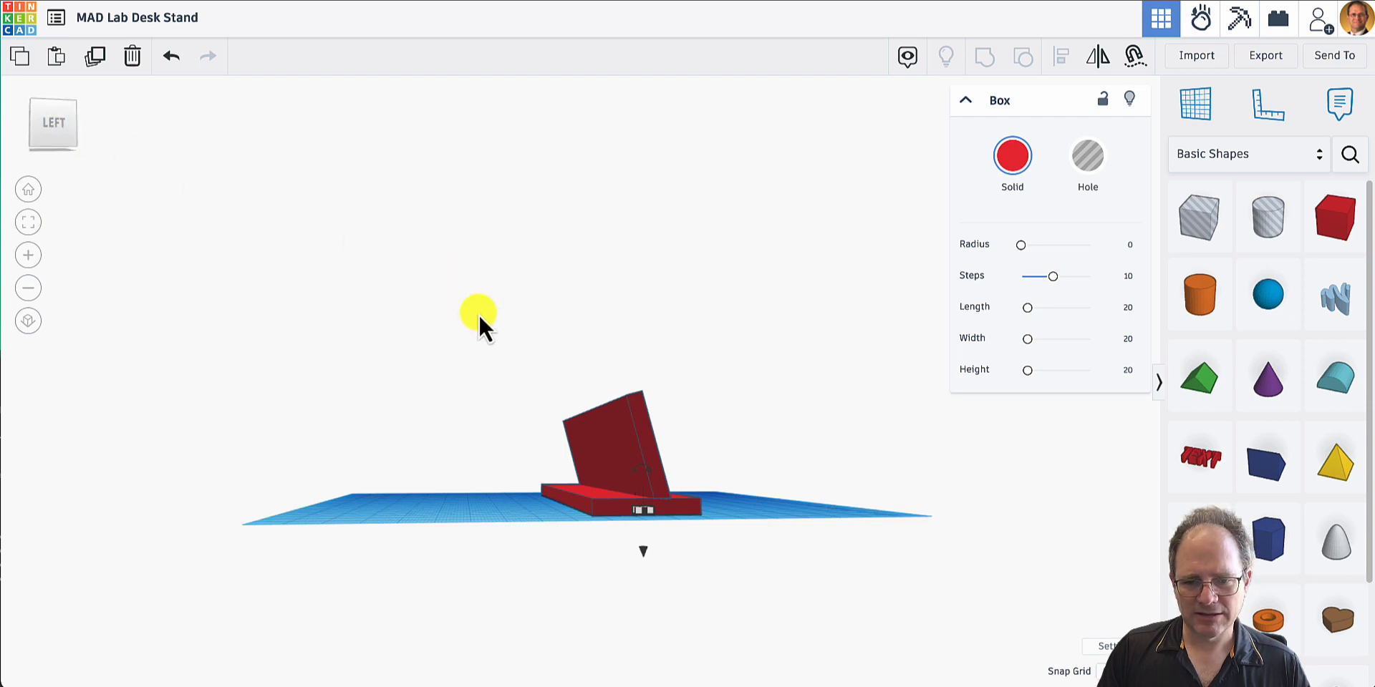
{"action": "right_click_drag", "start_coordinate": [773, 510], "coordinate": [442, 537]}
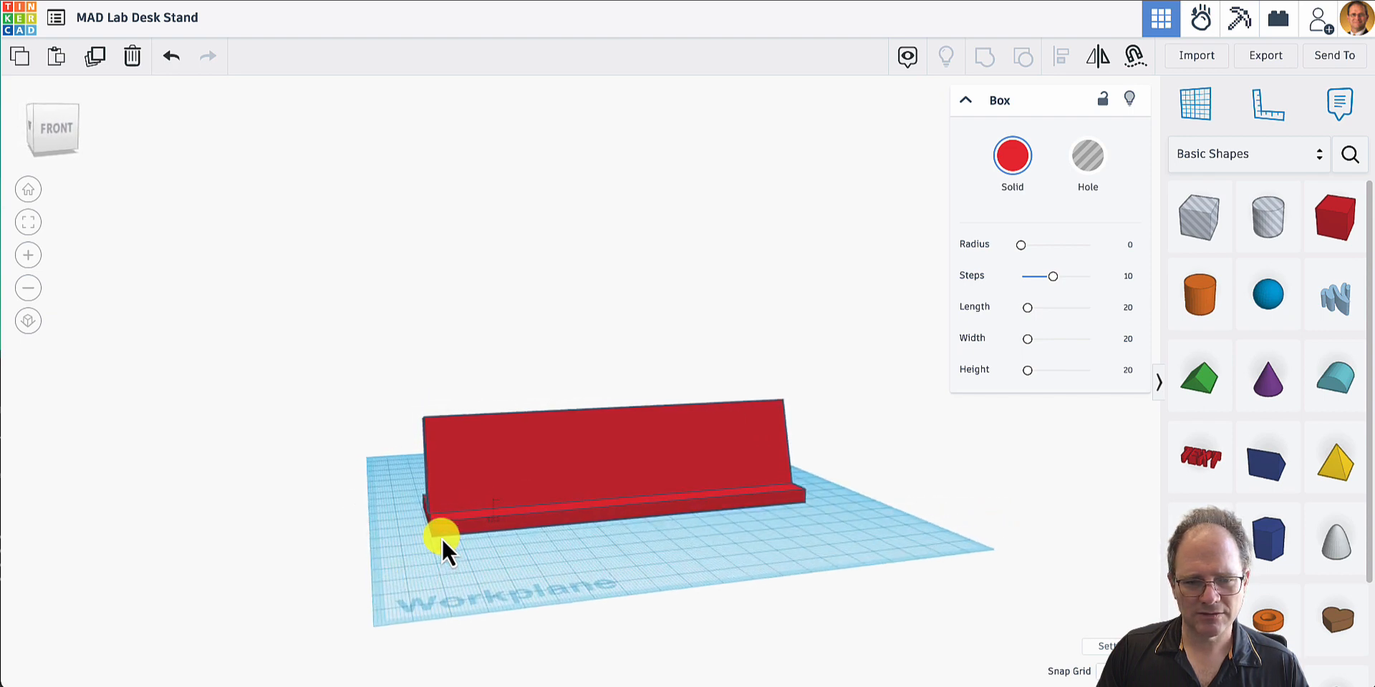
{"action": "right_click_drag", "start_coordinate": [639, 538], "coordinate": [579, 587]}
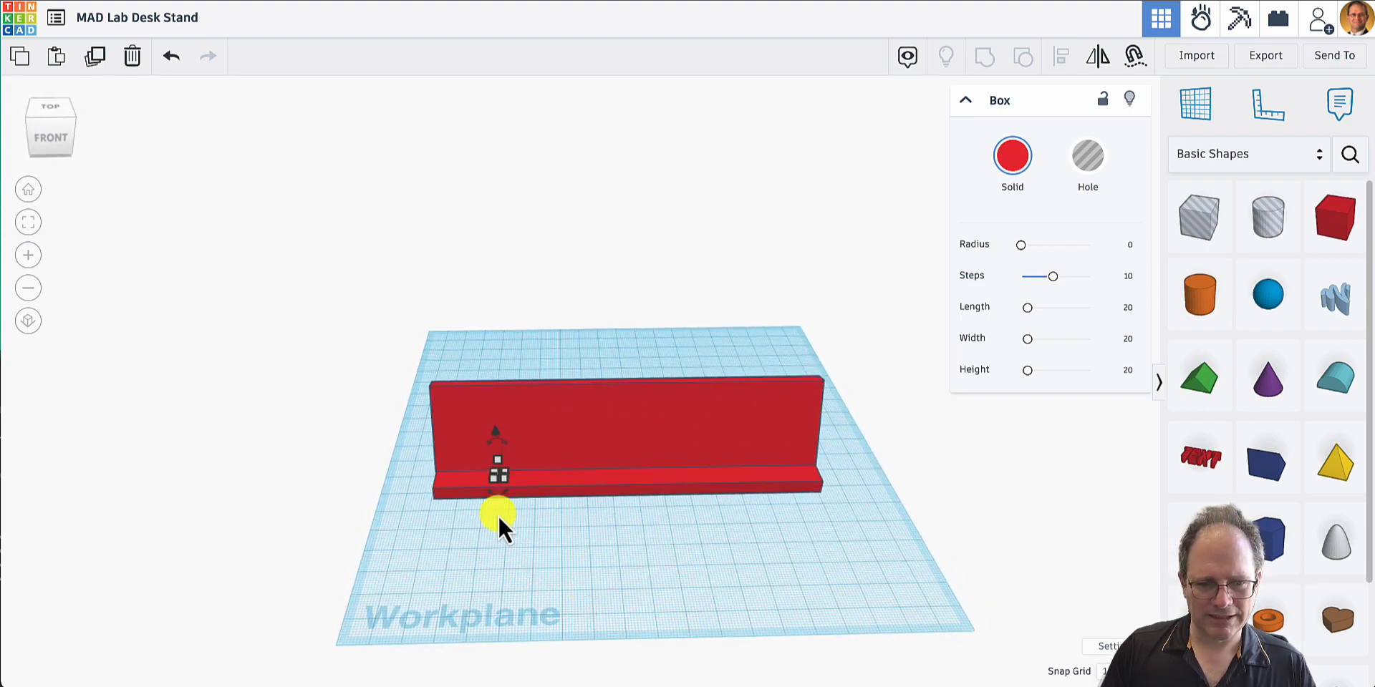
{"action": "scroll", "coordinate": [505, 510], "scroll_direction": "up", "scroll_amount": 8}
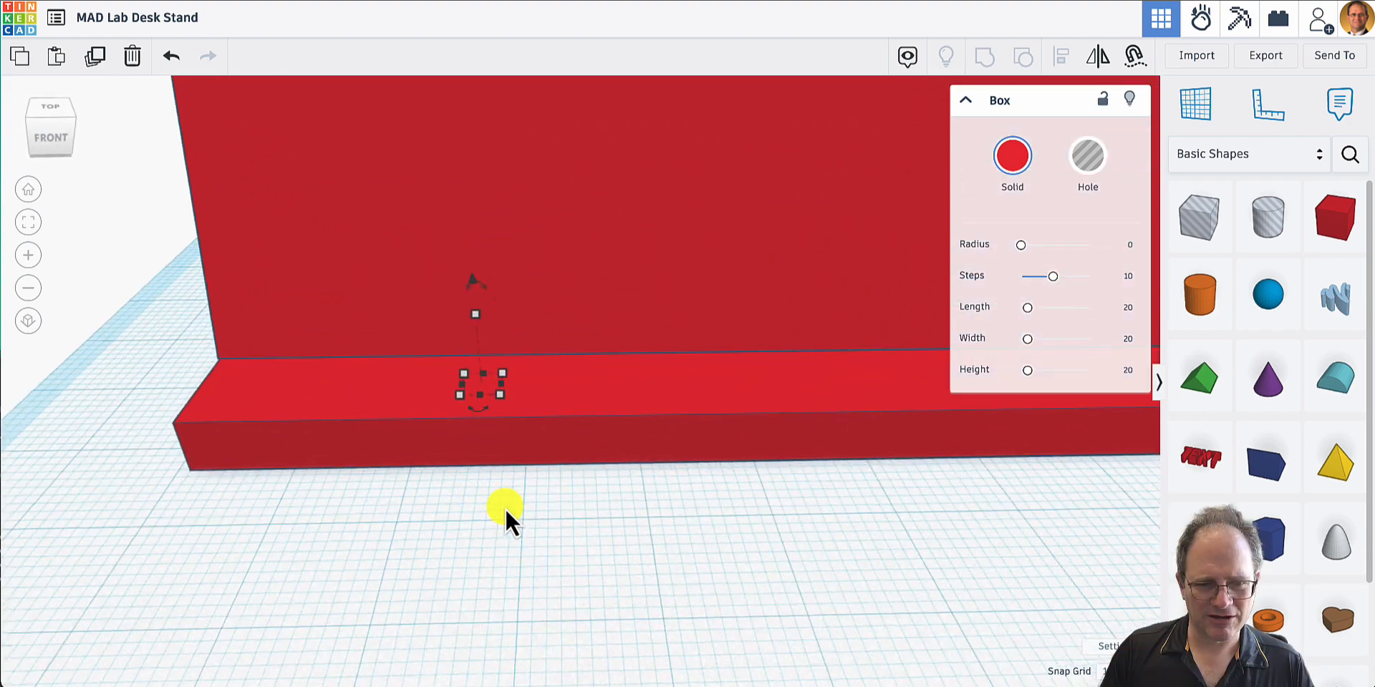
{"action": "scroll", "coordinate": [505, 508], "scroll_direction": "up", "scroll_amount": 2}
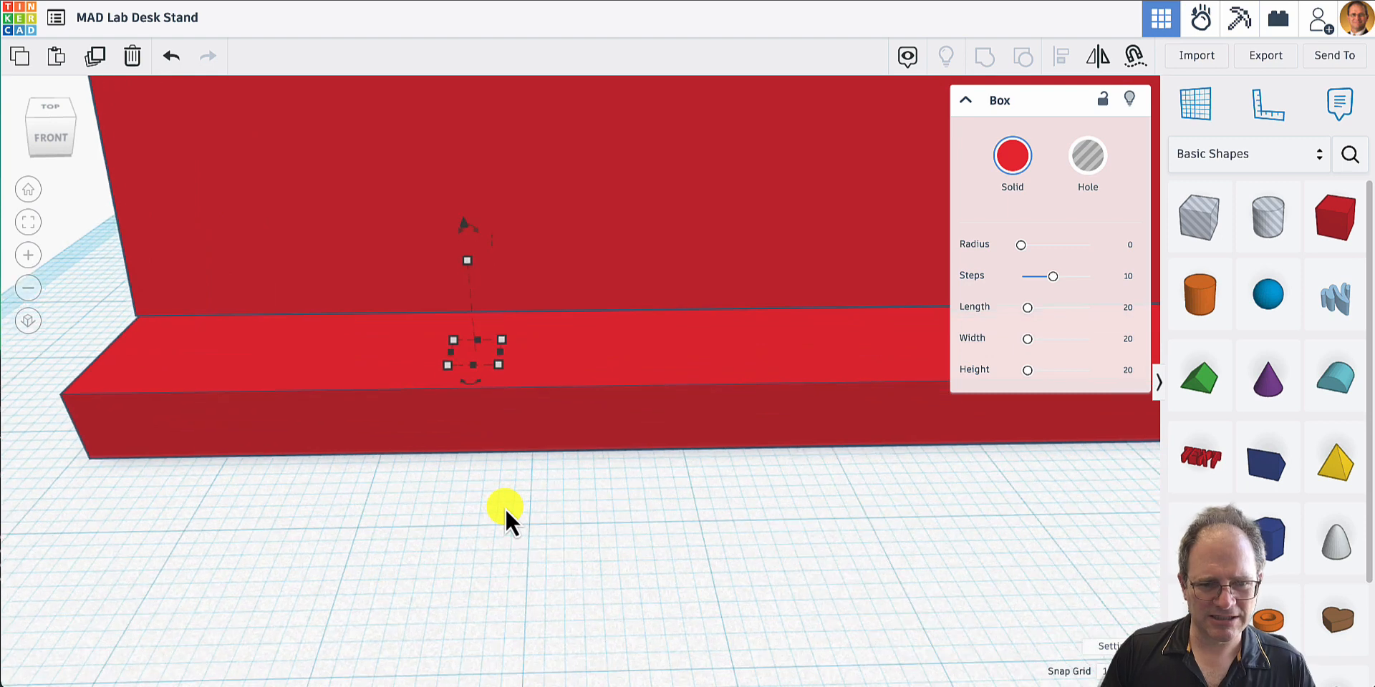
{"action": "left_click", "coordinate": [575, 421]}
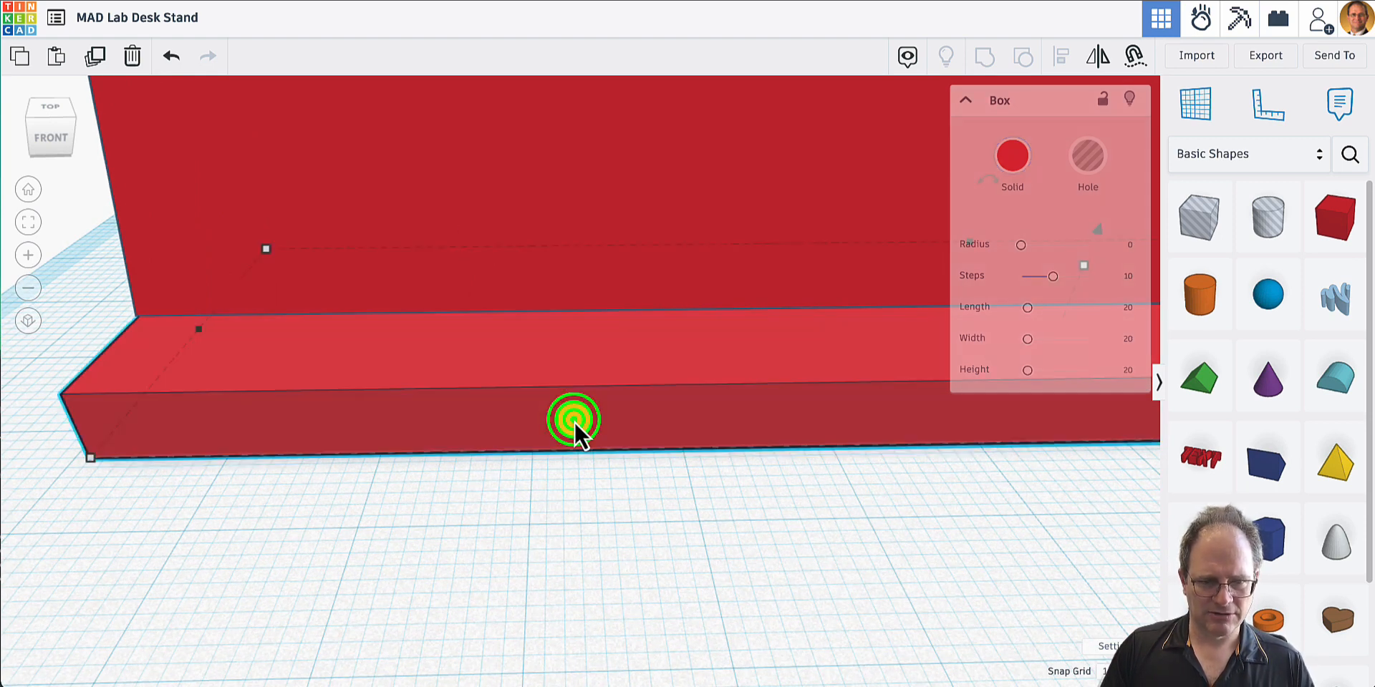
{"action": "left_click", "coordinate": [632, 414]}
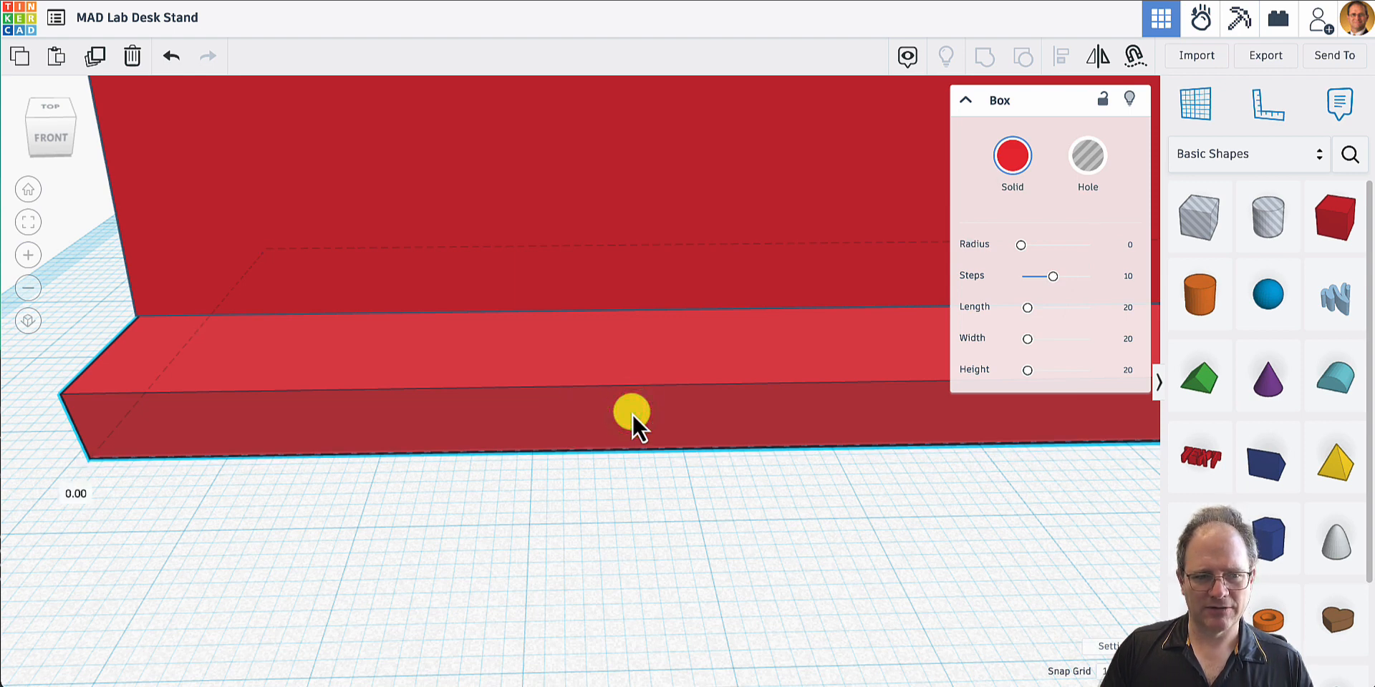
{"action": "left_click_drag", "start_coordinate": [633, 414], "coordinate": [666, 252]}
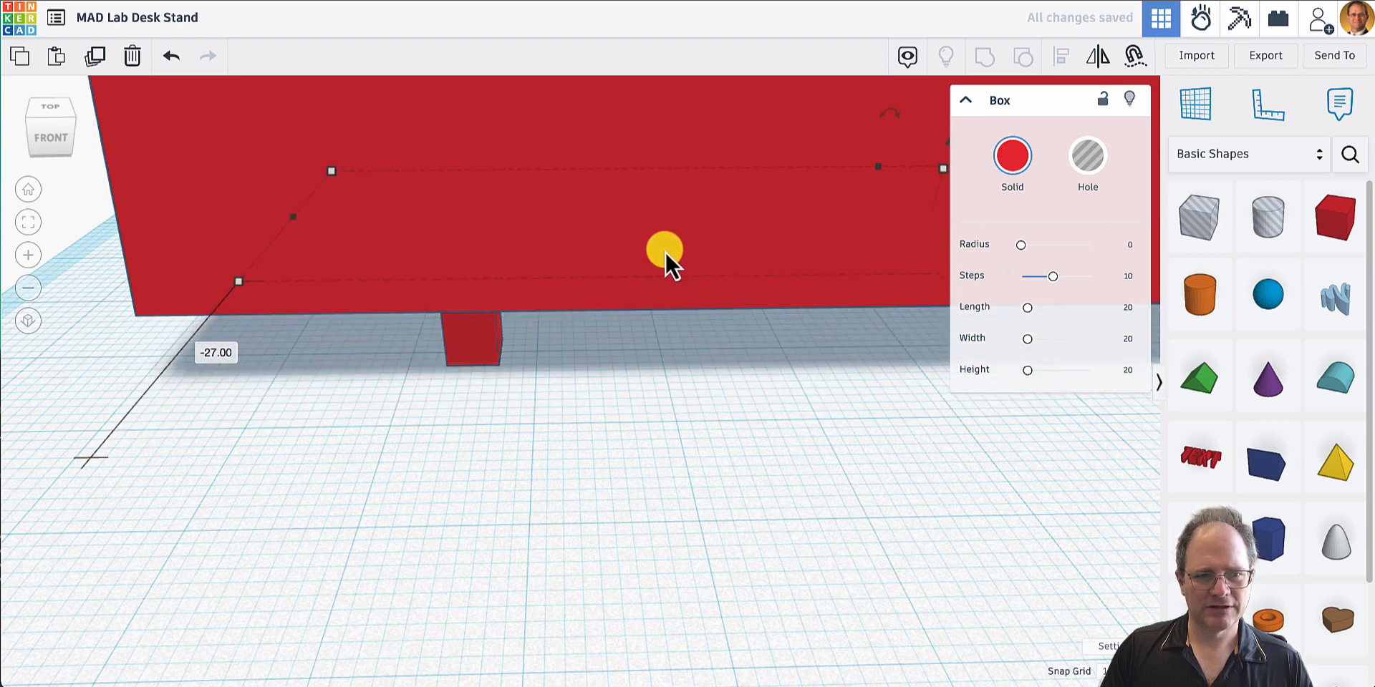
- Try moving the small box 5 mm forward from under the tilted plate, and undo the move
{"action": "left_click", "coordinate": [670, 462]}
{"action": "right_click_drag", "start_coordinate": [624, 440], "coordinate": [1028, 370]}
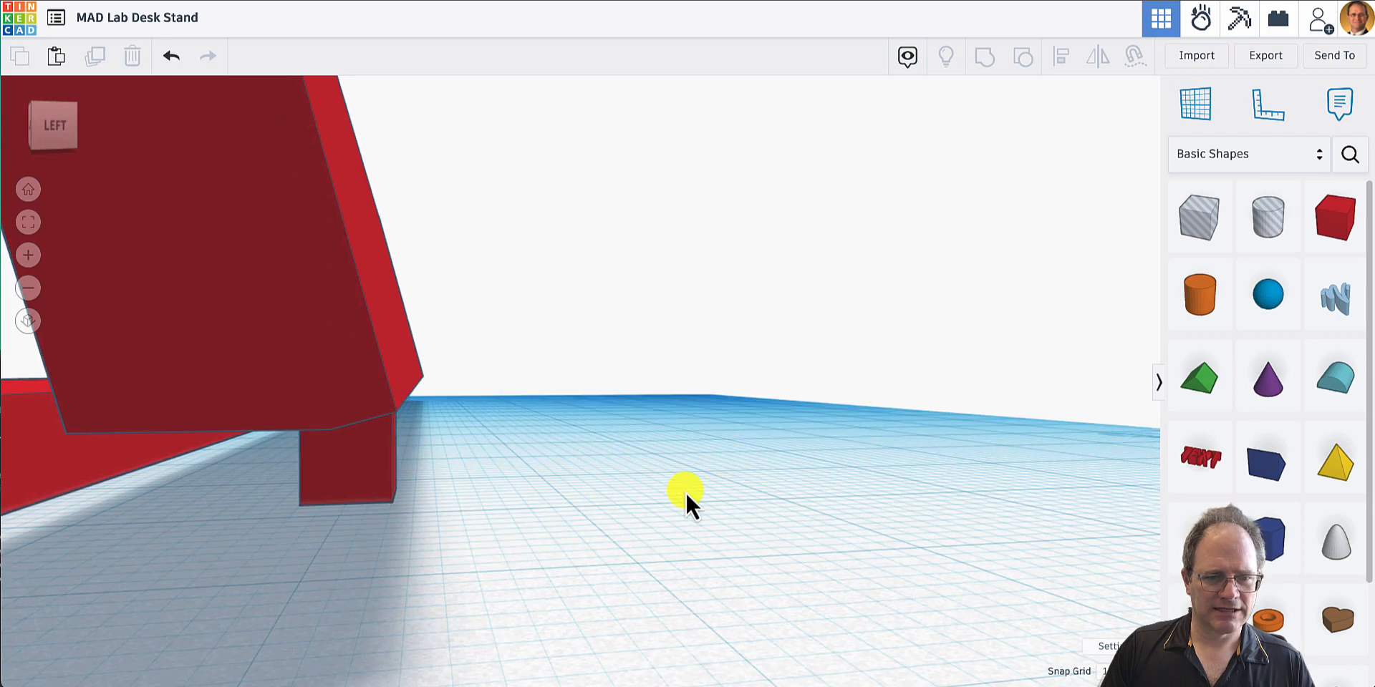
{"action": "right_click_drag", "start_coordinate": [688, 497], "coordinate": [322, 493]}
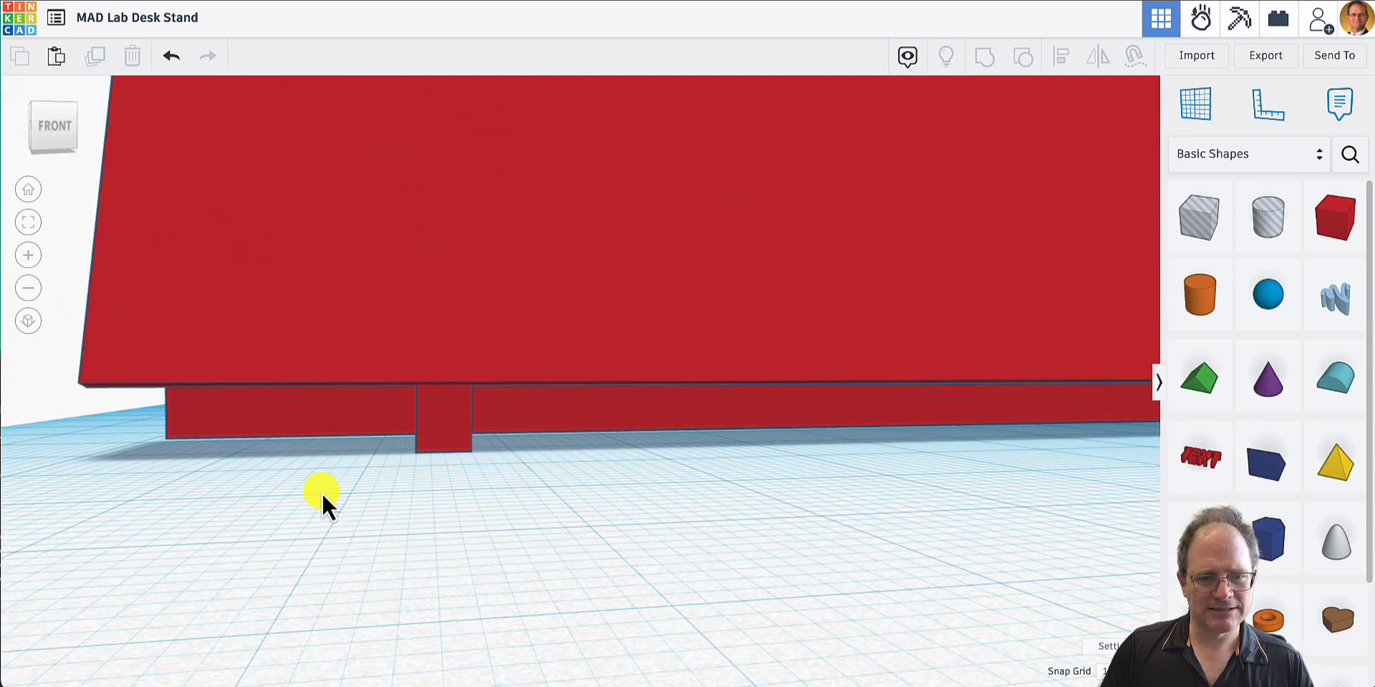
{"action": "left_click", "coordinate": [442, 420]}
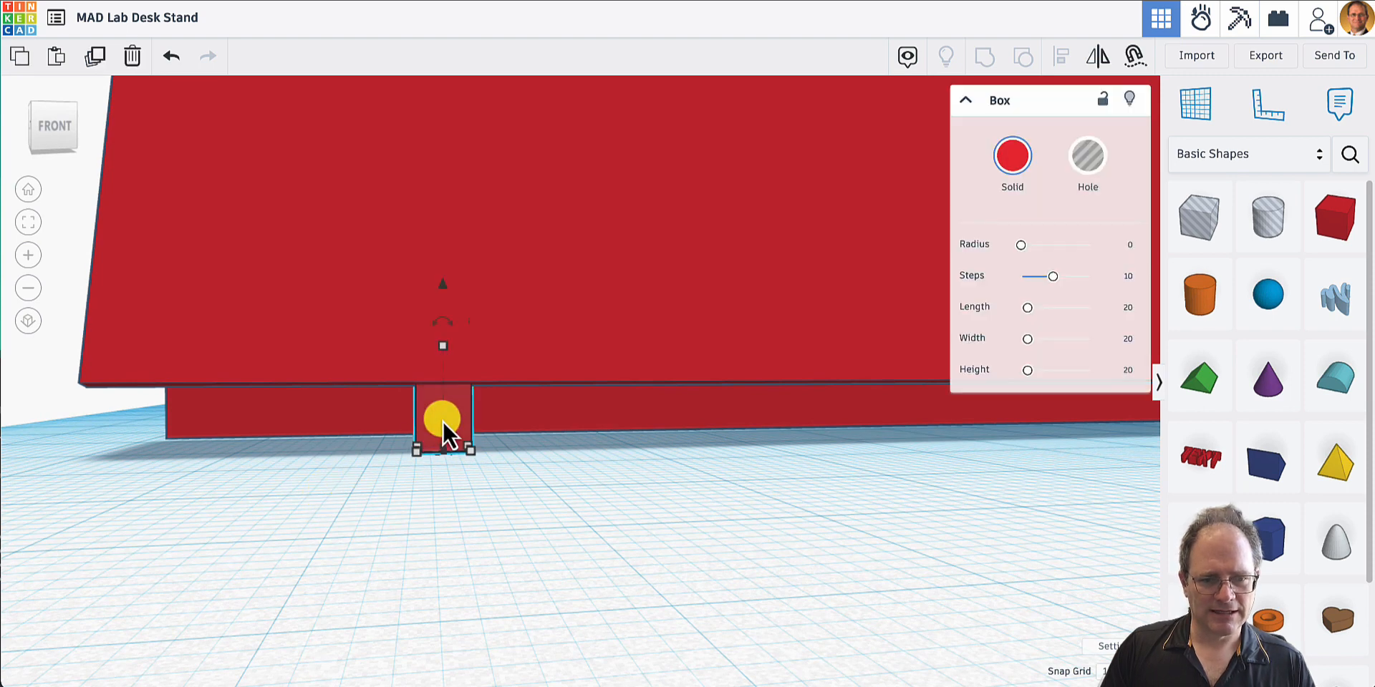
{"action": "left_click", "coordinate": [460, 423]}
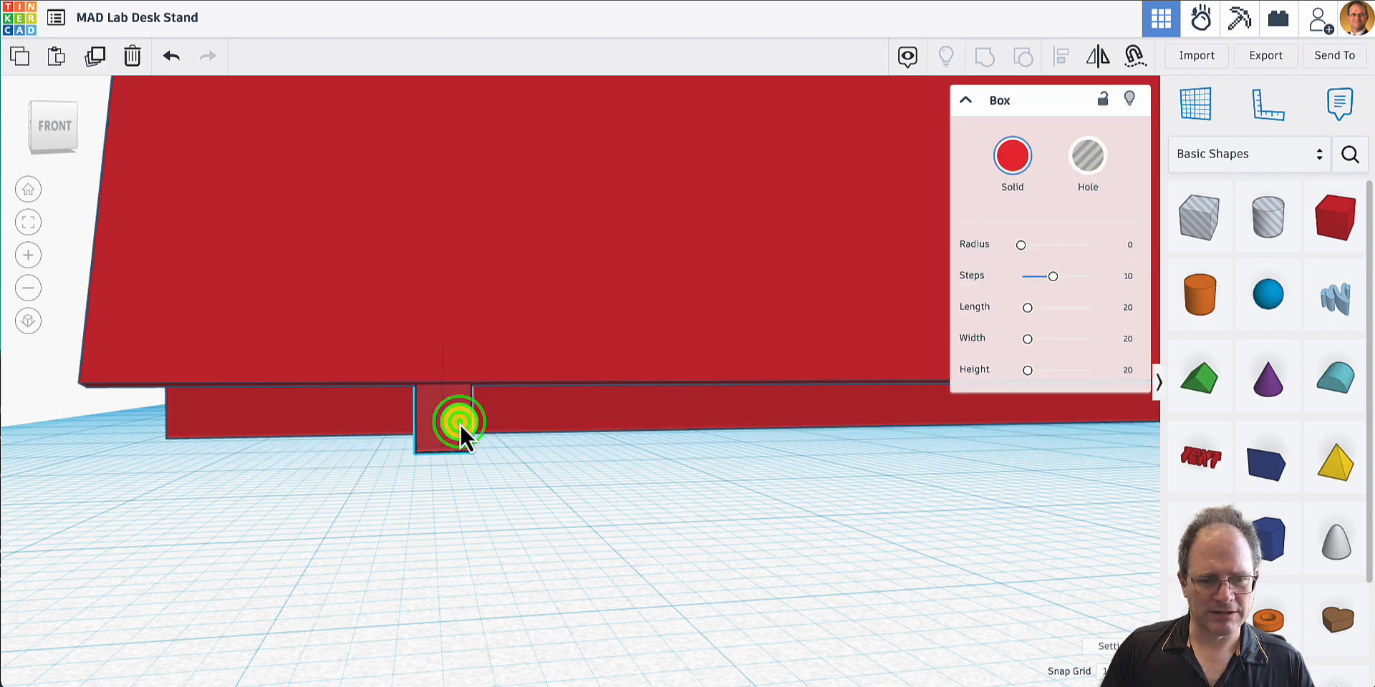
{"action": "mouse_move", "coordinate": [460, 423]}
{"action": "left_mouse_down"}
{"action": "mouse_move", "coordinate": [423, 430]}
{"action": "mouse_move", "coordinate": [469, 429]}
{"action": "left_mouse_up"}
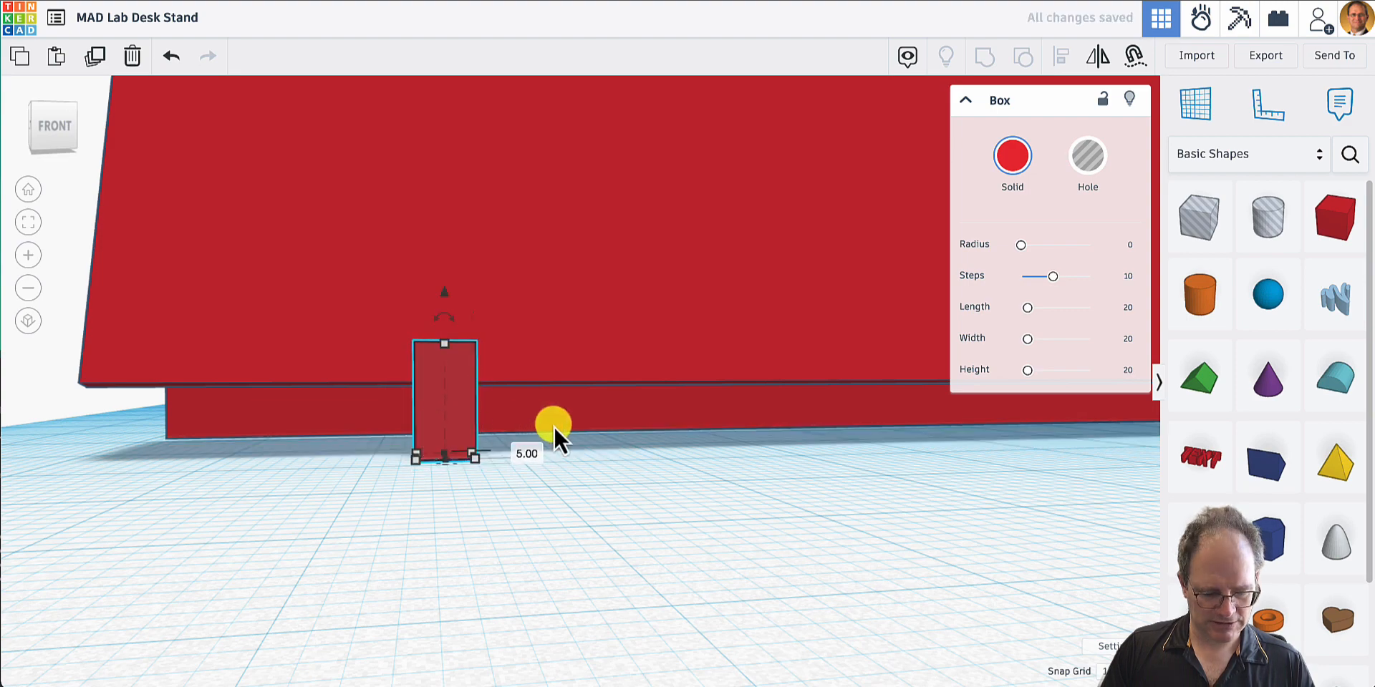
{"action": "key", "text": "ctrl+z"}
- Nudge the small box three grid steps toward the left end of the stand
{"action": "right_click_drag", "start_coordinate": [555, 425], "coordinate": [540, 559]}
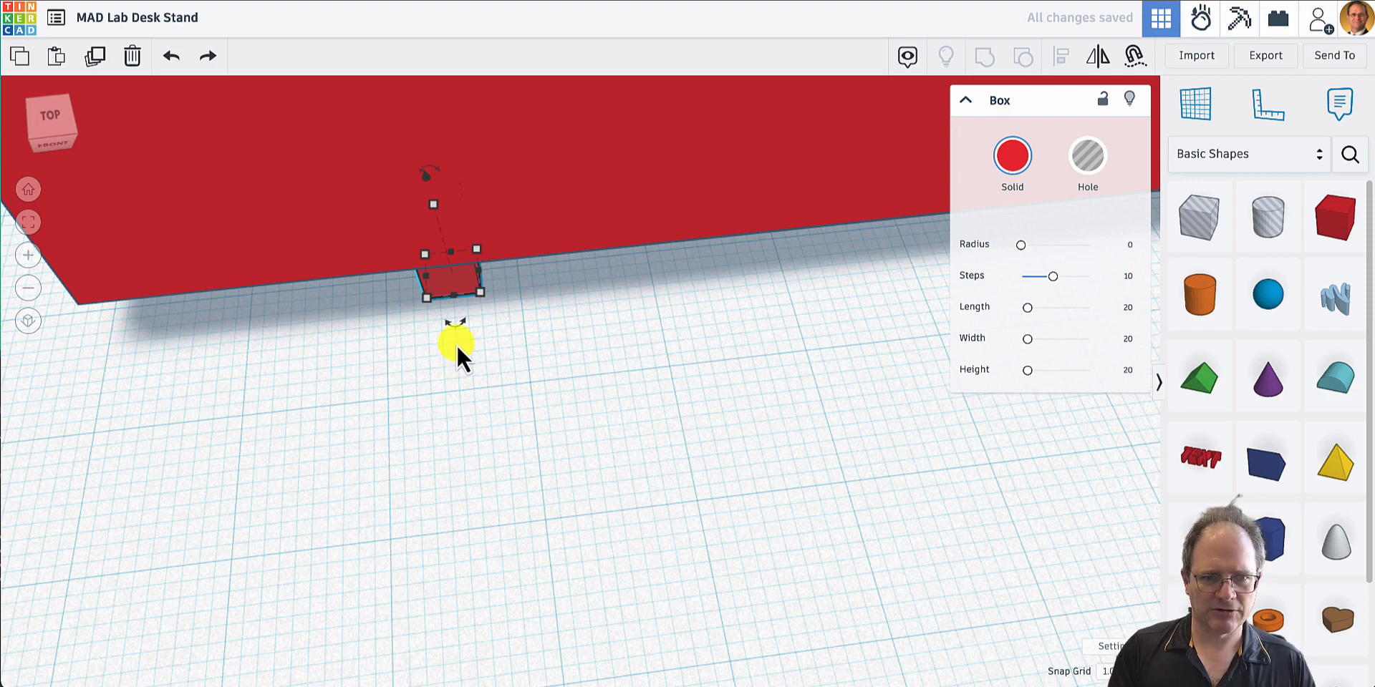
{"action": "key", "text": "Left"}
{"action": "key", "text": "Left"}
{"action": "key", "text": "Left"}
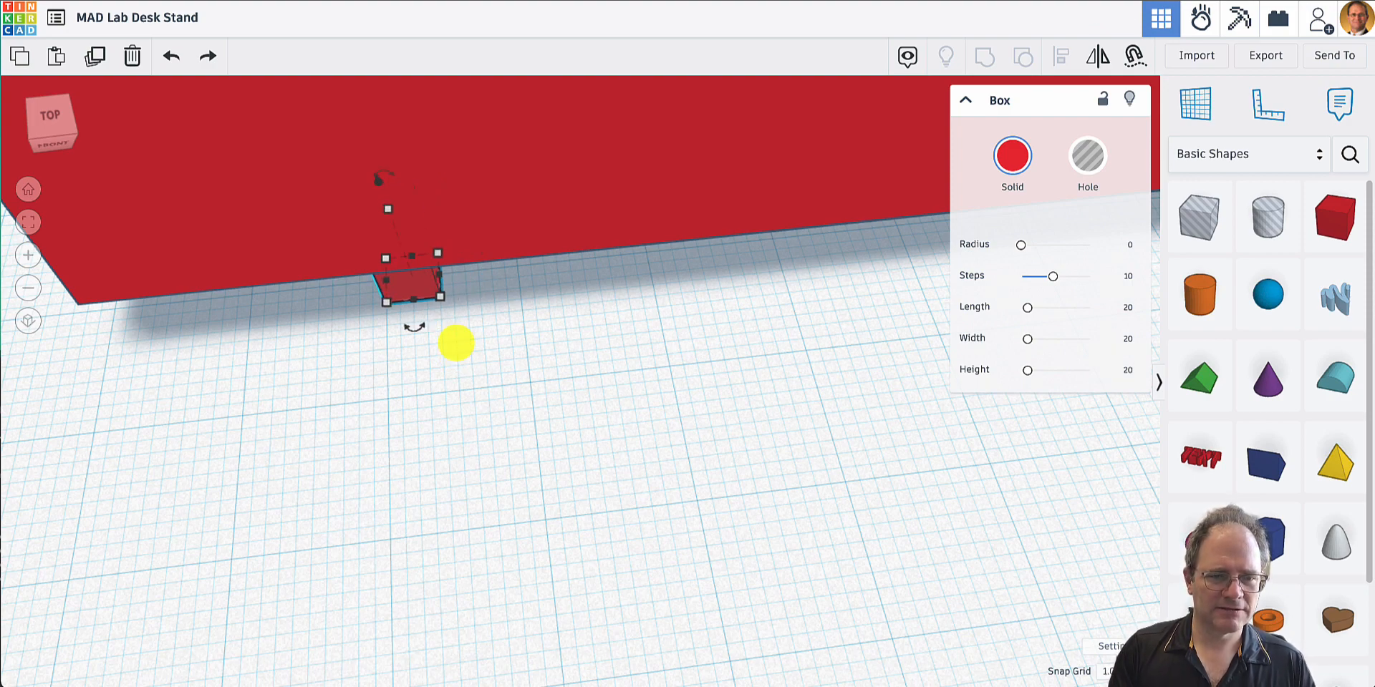
- Widen the small box along the stand toward its middle, to about two and a half times its width
{"action": "right_click", "coordinate": [444, 298]}
{"action": "left_click", "coordinate": [426, 298]}
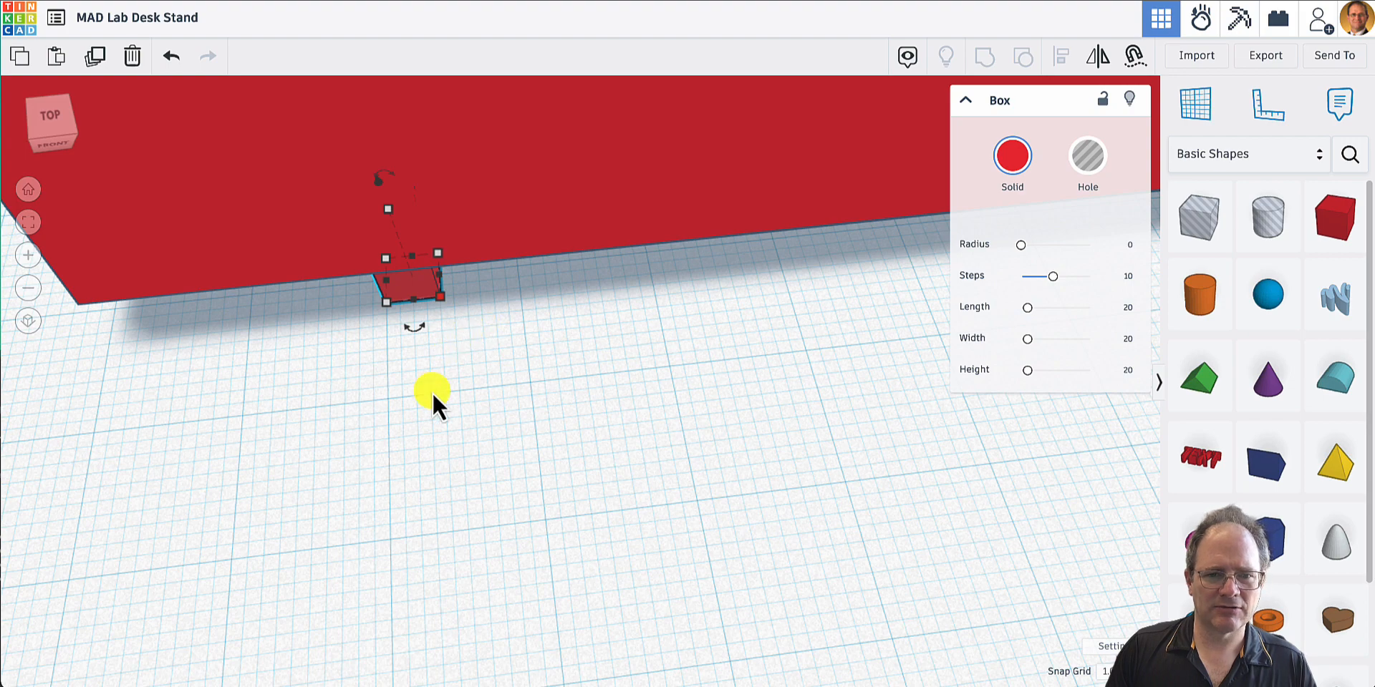
{"action": "right_click_drag", "start_coordinate": [434, 402], "coordinate": [379, 345]}
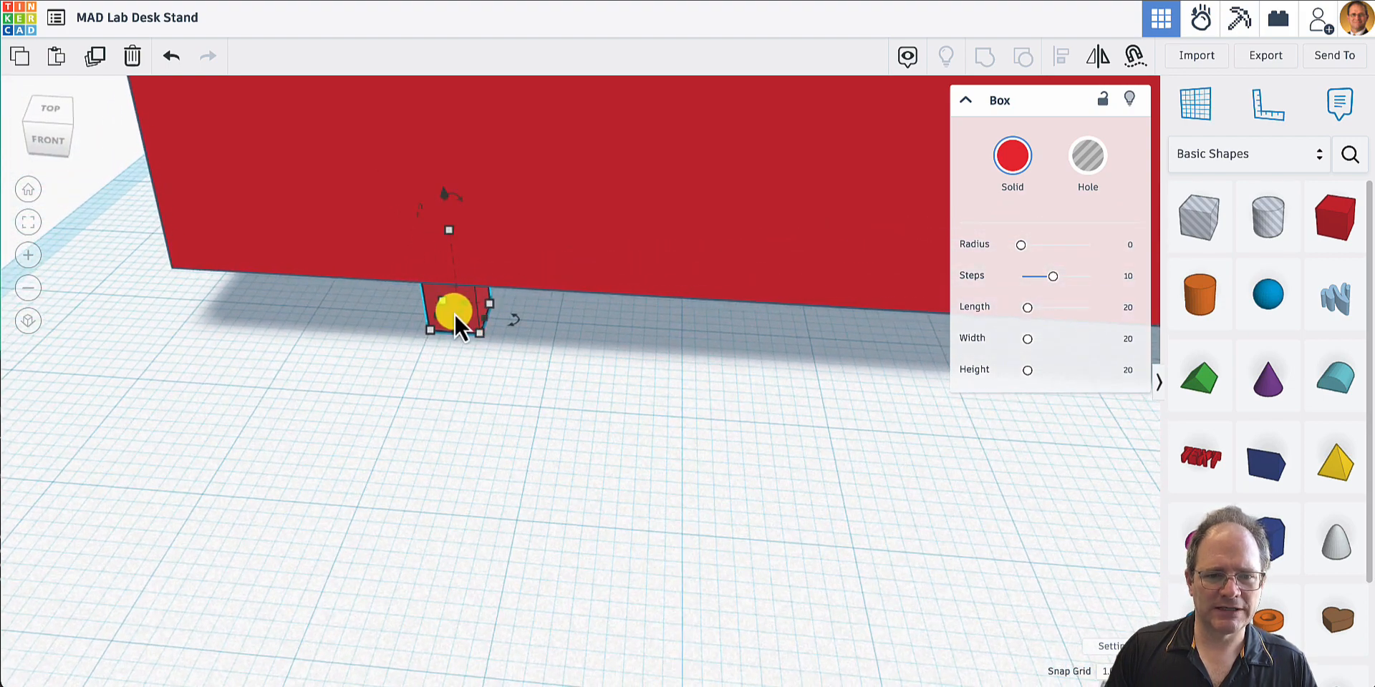
{"action": "mouse_move", "coordinate": [478, 328]}
{"action": "left_click_drag", "start_coordinate": [481, 331], "coordinate": [554, 338]}
- Copy the widened box and move the copy 21 mm toward the stand's right end and 1 mm forward
{"action": "key", "text": "ctrl+z"}
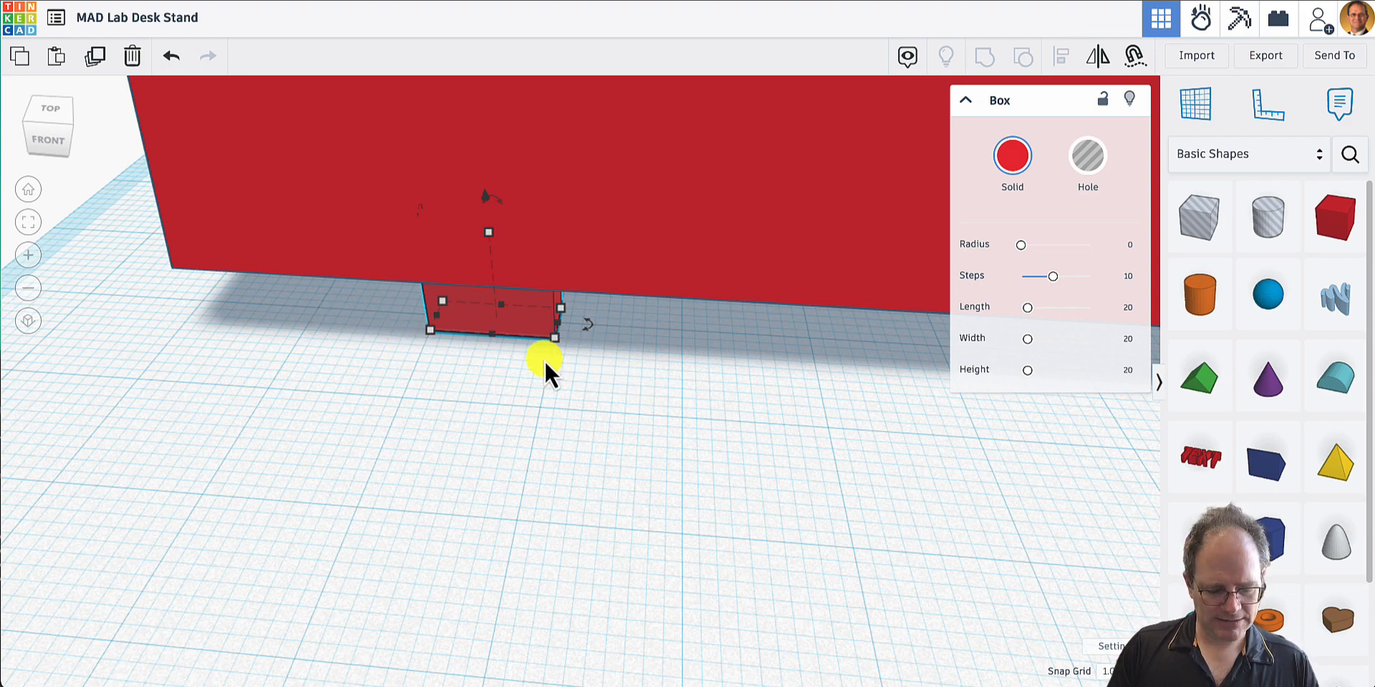
{"action": "key", "text": "ctrl+v"}
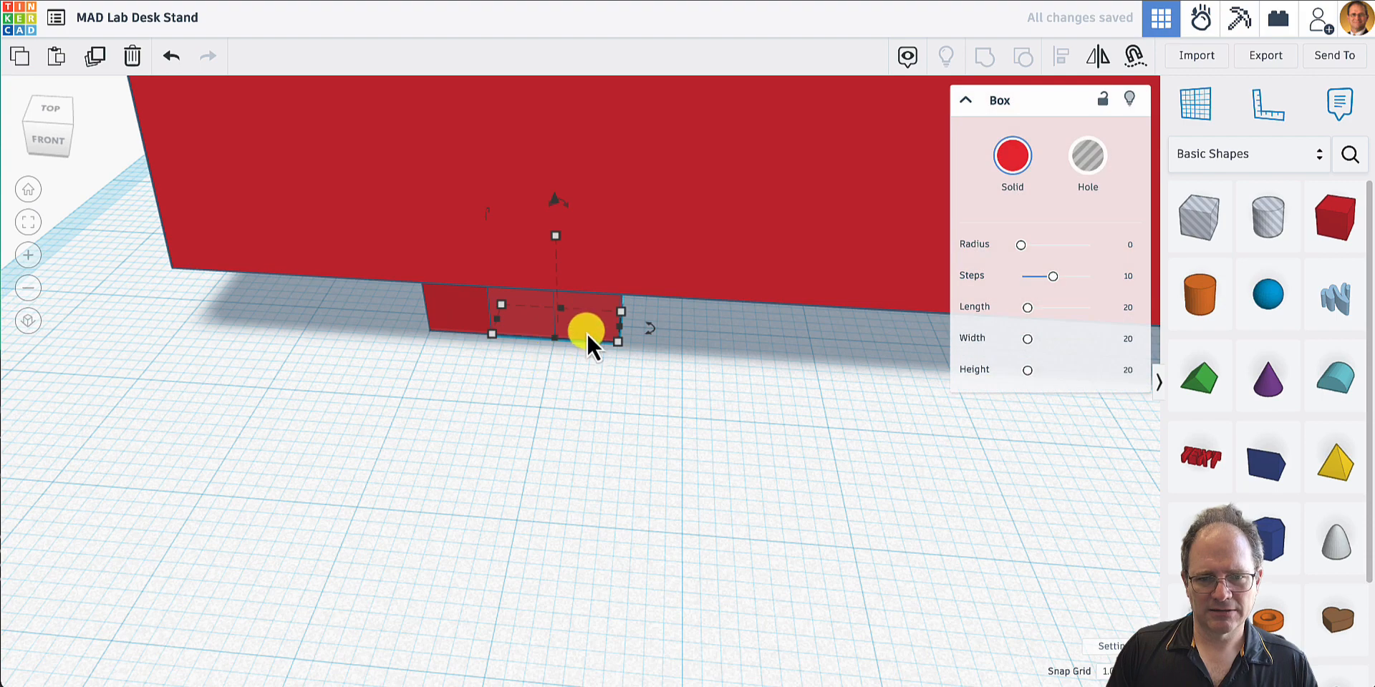
{"action": "left_click_drag", "start_coordinate": [587, 330], "coordinate": [863, 354]}
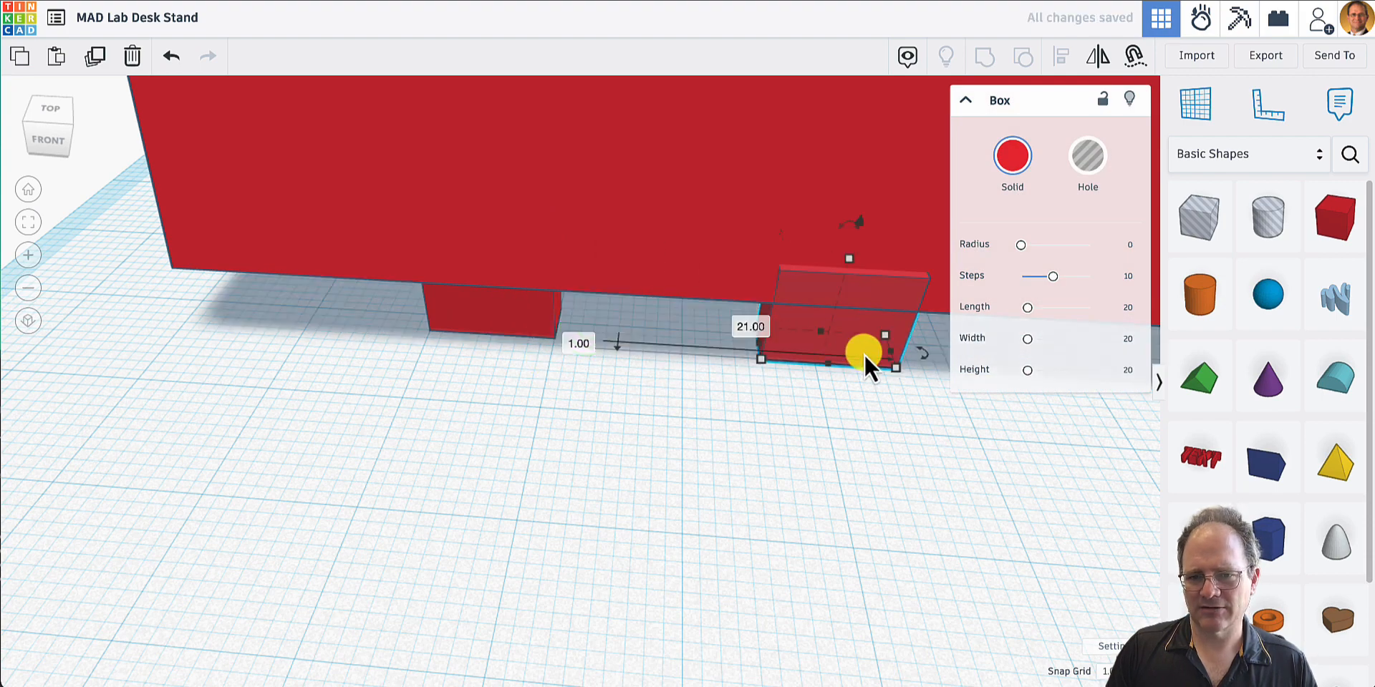
- Move the copied box along the stand to its middle and widen it to 20 mm
{"action": "scroll", "coordinate": [865, 354], "scroll_direction": "down", "scroll_amount": 5}
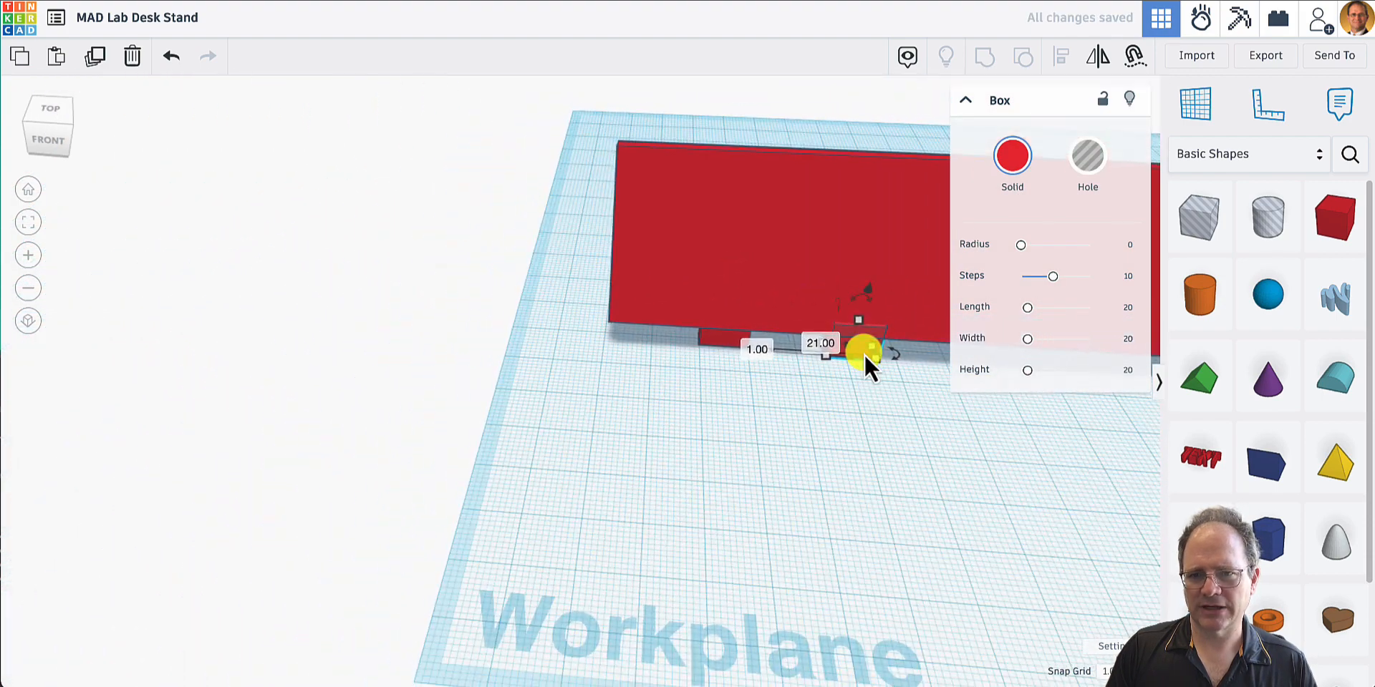
{"action": "left_click", "coordinate": [965, 102]}
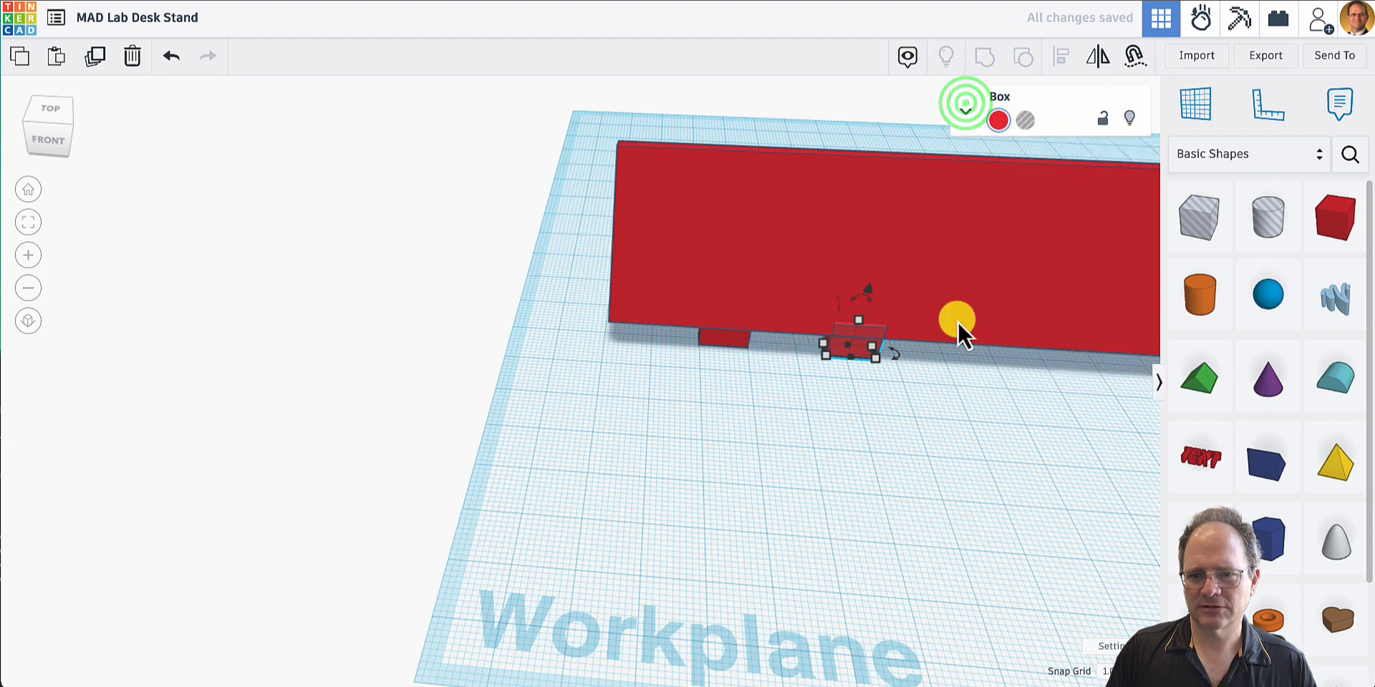
{"action": "right_click_drag", "start_coordinate": [953, 409], "coordinate": [927, 409]}
{"action": "scroll", "coordinate": [925, 410], "scroll_direction": "down", "scroll_amount": 4}
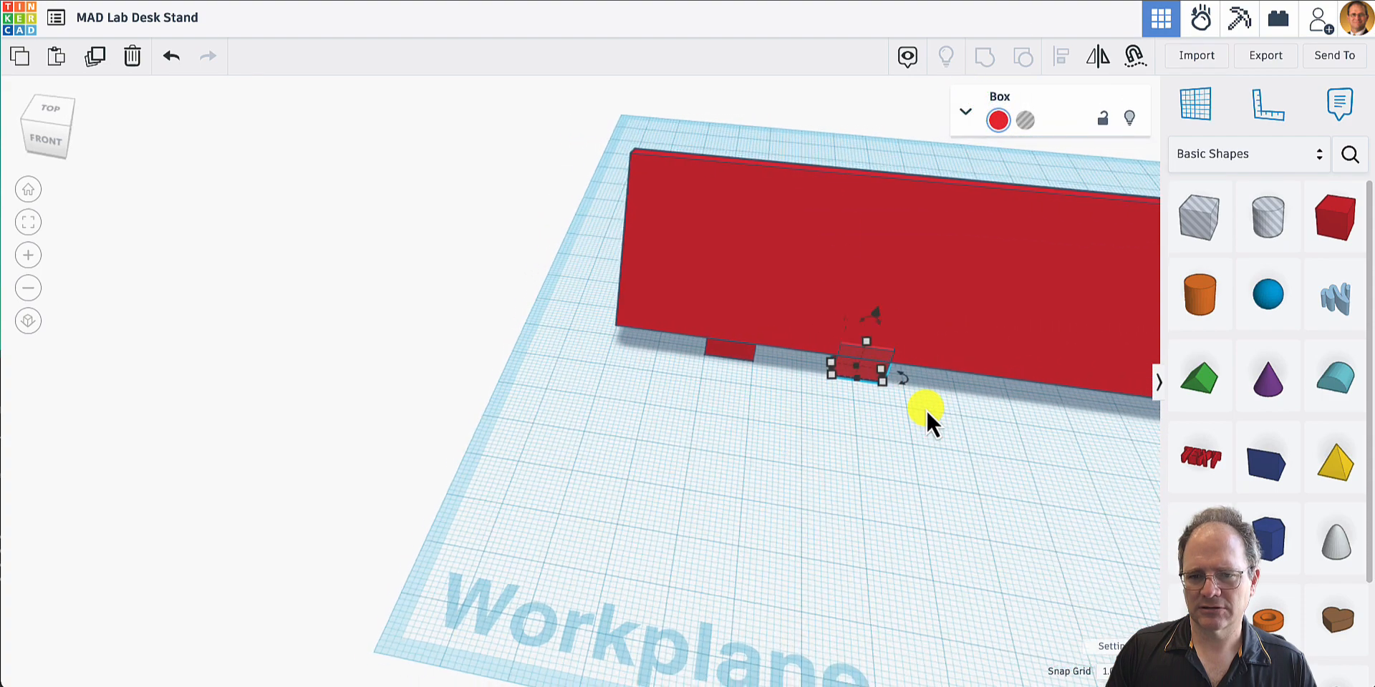
{"action": "scroll", "coordinate": [926, 410], "scroll_direction": "up", "scroll_amount": 6}
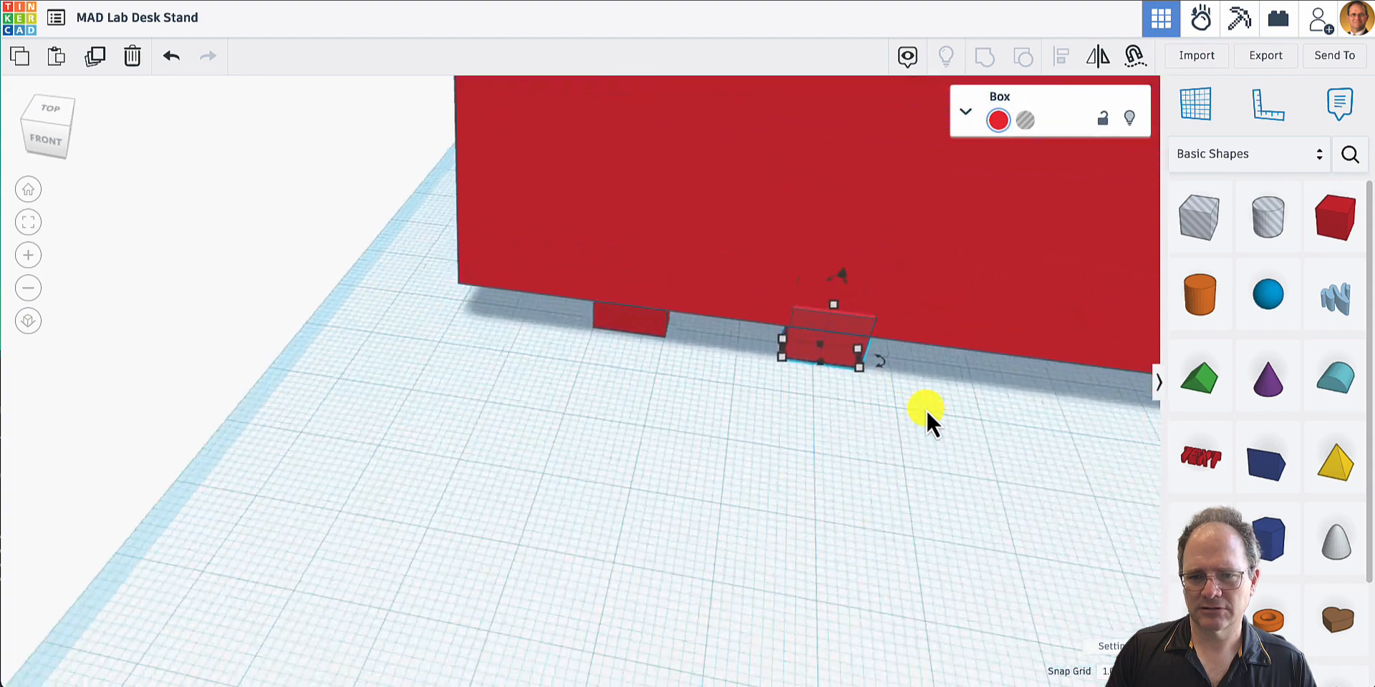
{"action": "left_click", "coordinate": [30, 190]}
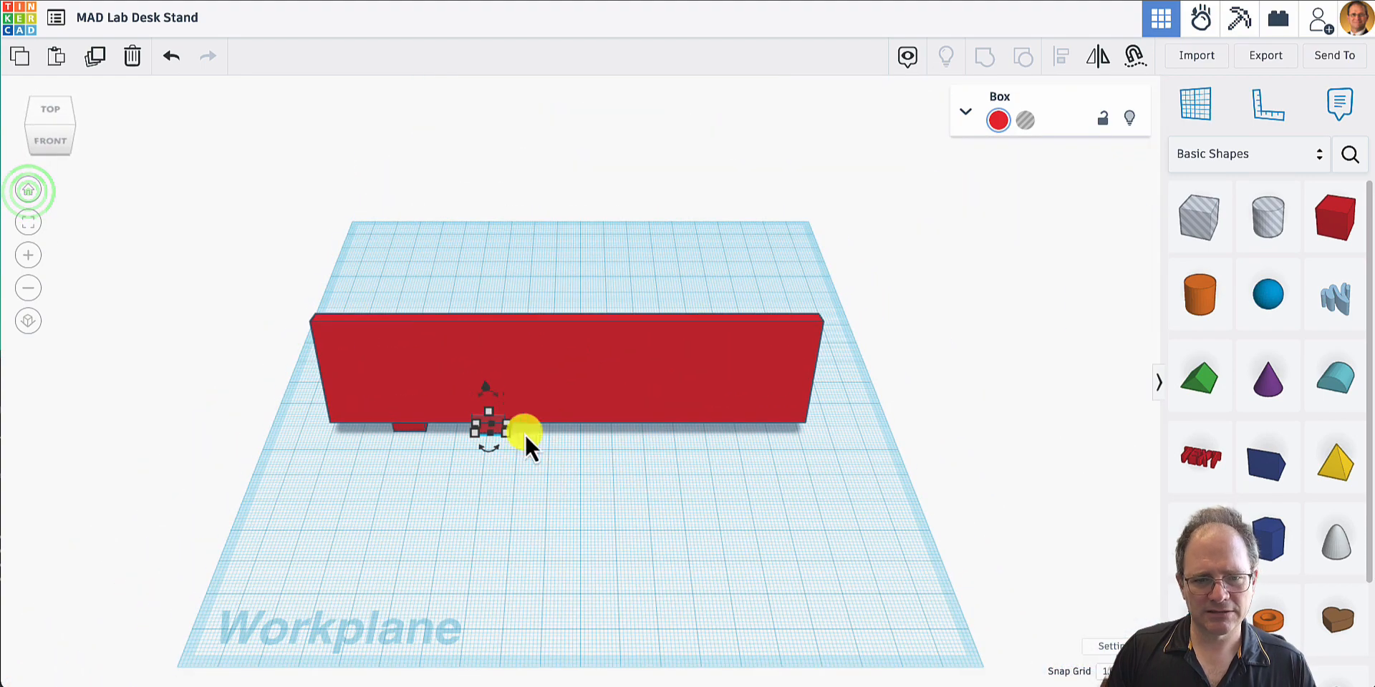
{"action": "key", "text": "Right"}
{"action": "key", "text": "Right"}
{"action": "key", "text": "Right"}
{"action": "key", "text": "Right"}
{"action": "key", "text": "Right"}
{"action": "key", "text": "Right"}
{"action": "key", "text": "Right"}
{"action": "key", "text": "Right"}
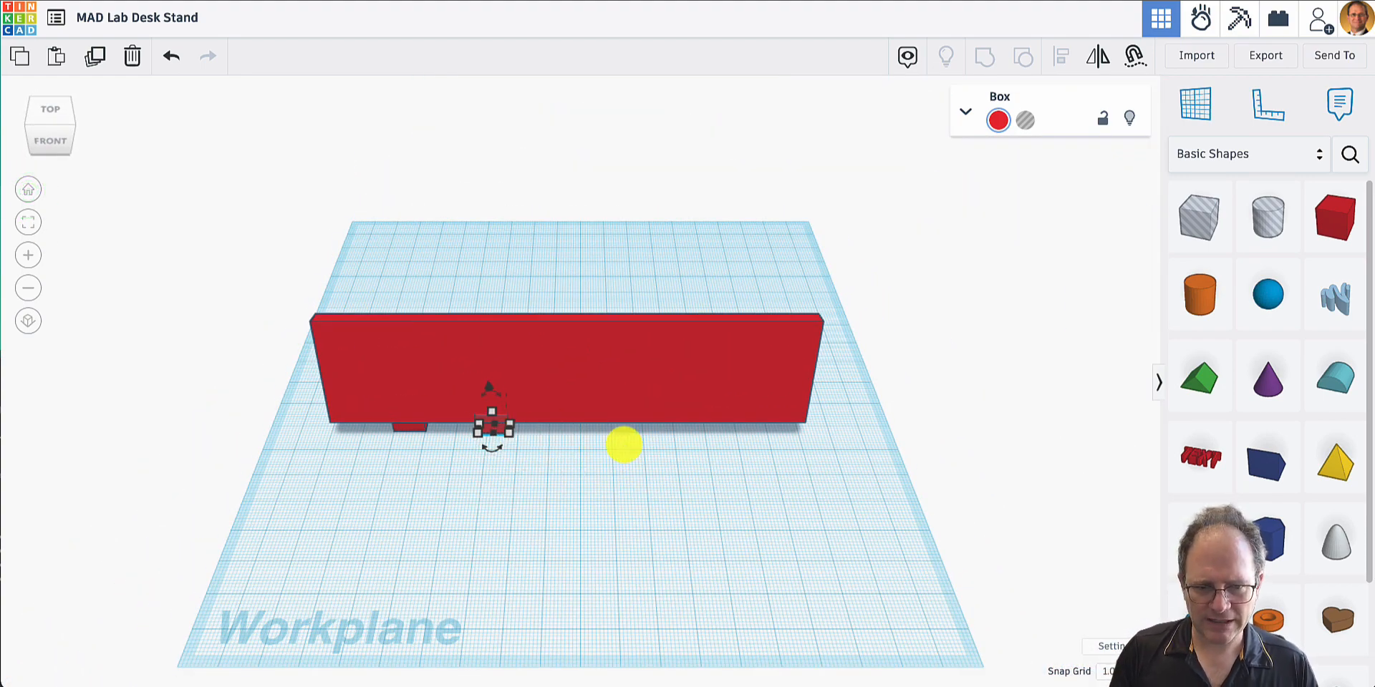
{"action": "key", "text": "Right"}
{"action": "key", "text": "Right"}
{"action": "key", "text": "Right"}
{"action": "key", "text": "Right"}
{"action": "key", "text": "Right"}
{"action": "key", "text": "Right"}
{"action": "key", "text": "Right"}
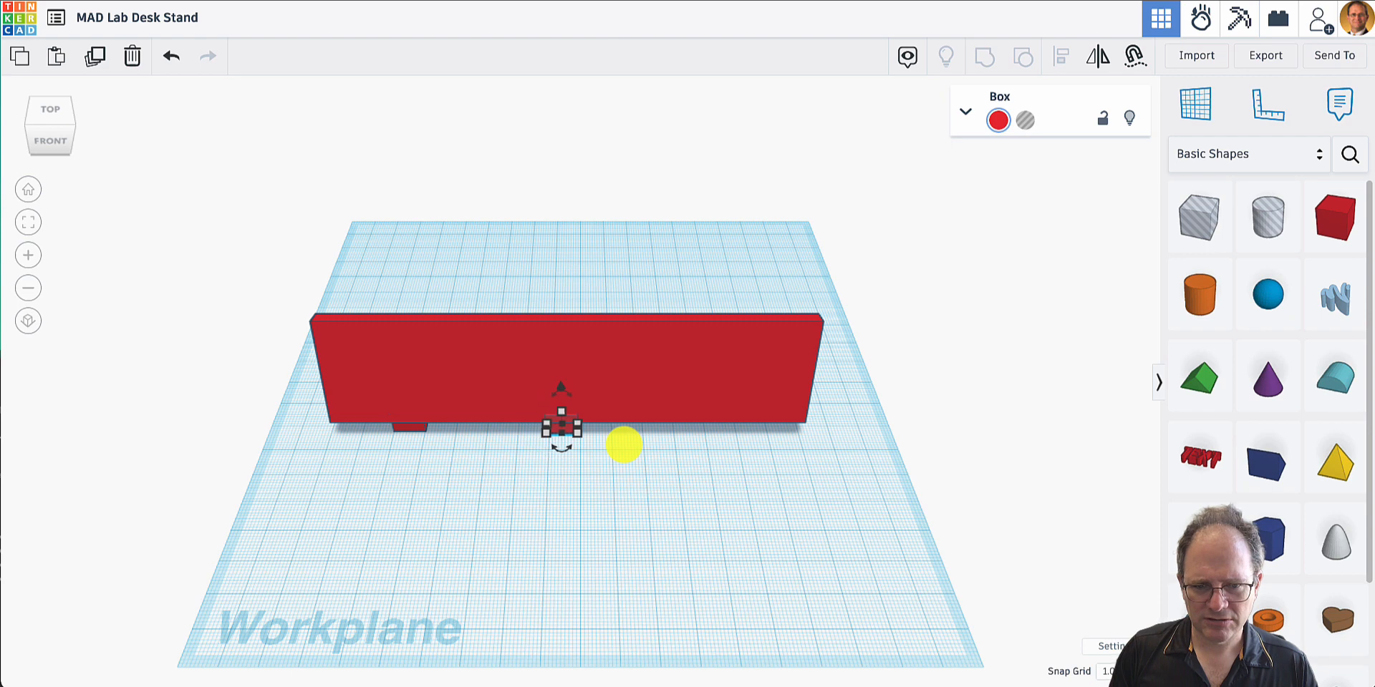
{"action": "key", "text": "Left"}
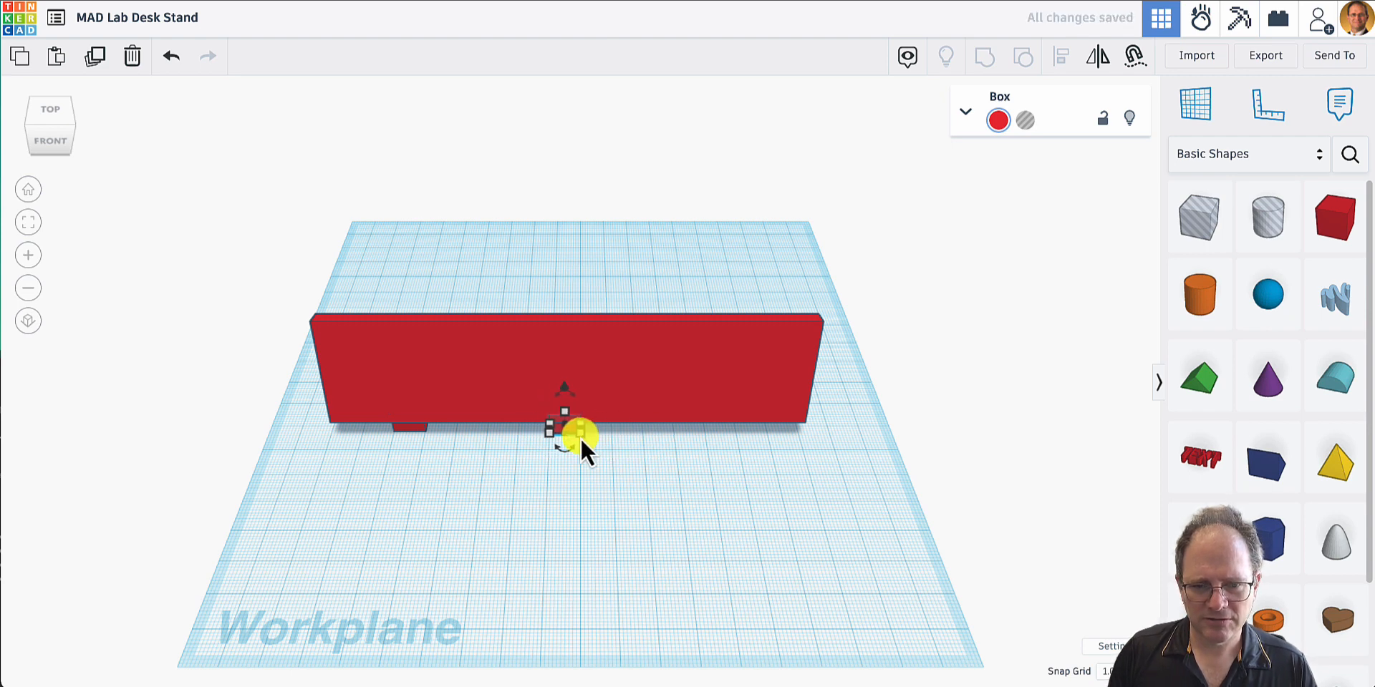
{"action": "left_click_drag", "start_coordinate": [582, 436], "coordinate": [611, 436]}
- Duplicate the 20 mm middle box and move the copy along the plate's lower edge to near the stand's right end
{"action": "key", "text": "ctrl+z"}
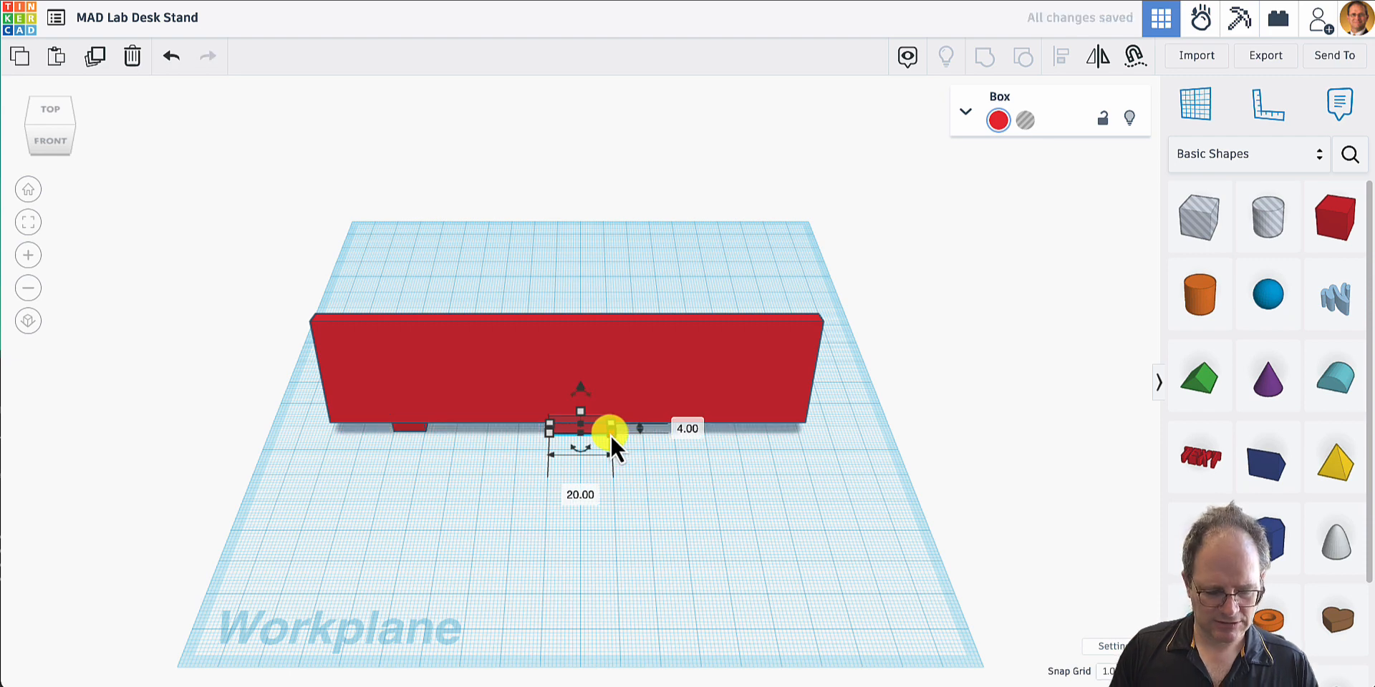
{"action": "key", "text": "ctrl+v"}
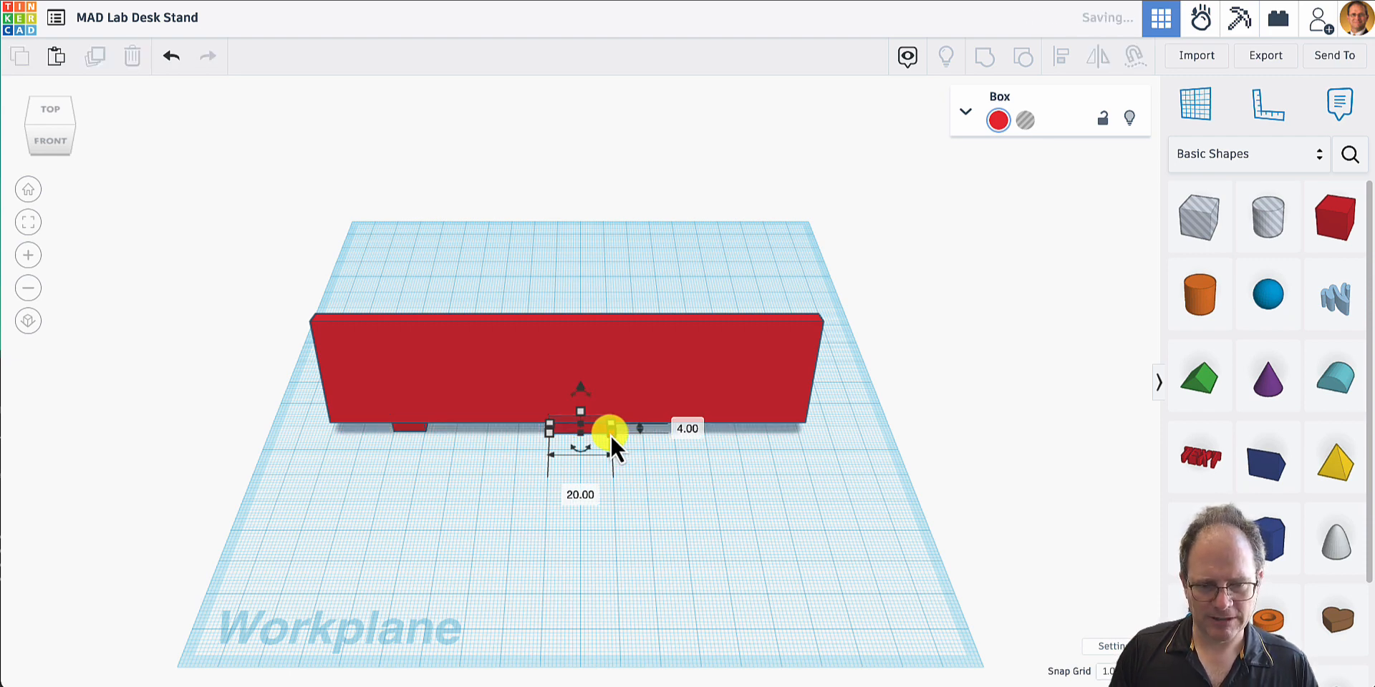
{"action": "key", "text": "Right"}
{"action": "key", "text": "Right"}
{"action": "key", "text": "Right"}
{"action": "key", "text": "Right"}
{"action": "key", "text": "Right"}
{"action": "key", "text": "Right"}
{"action": "key", "text": "Right"}
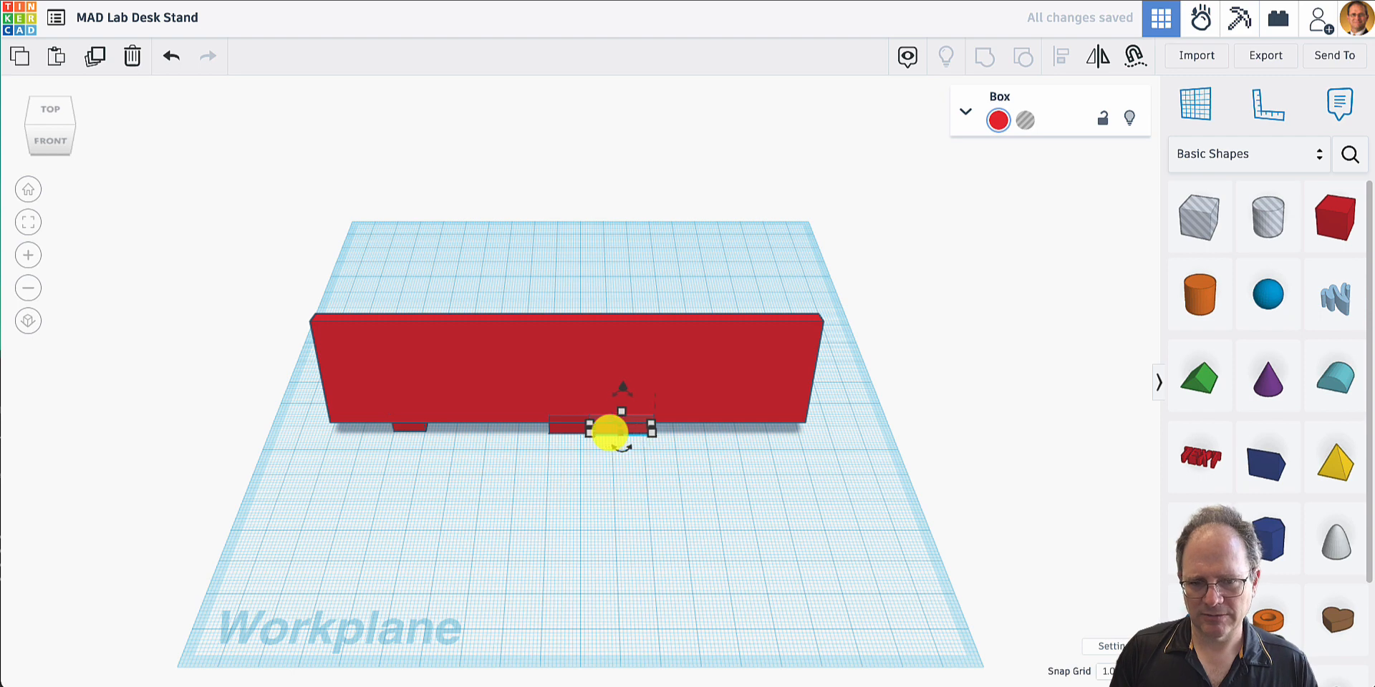
{"action": "key", "text": "Right"}
{"action": "key", "text": "Right"}
{"action": "key", "text": "Right"}
{"action": "key", "text": "Right"}
{"action": "key", "text": "Right"}
{"action": "key", "text": "Right"}
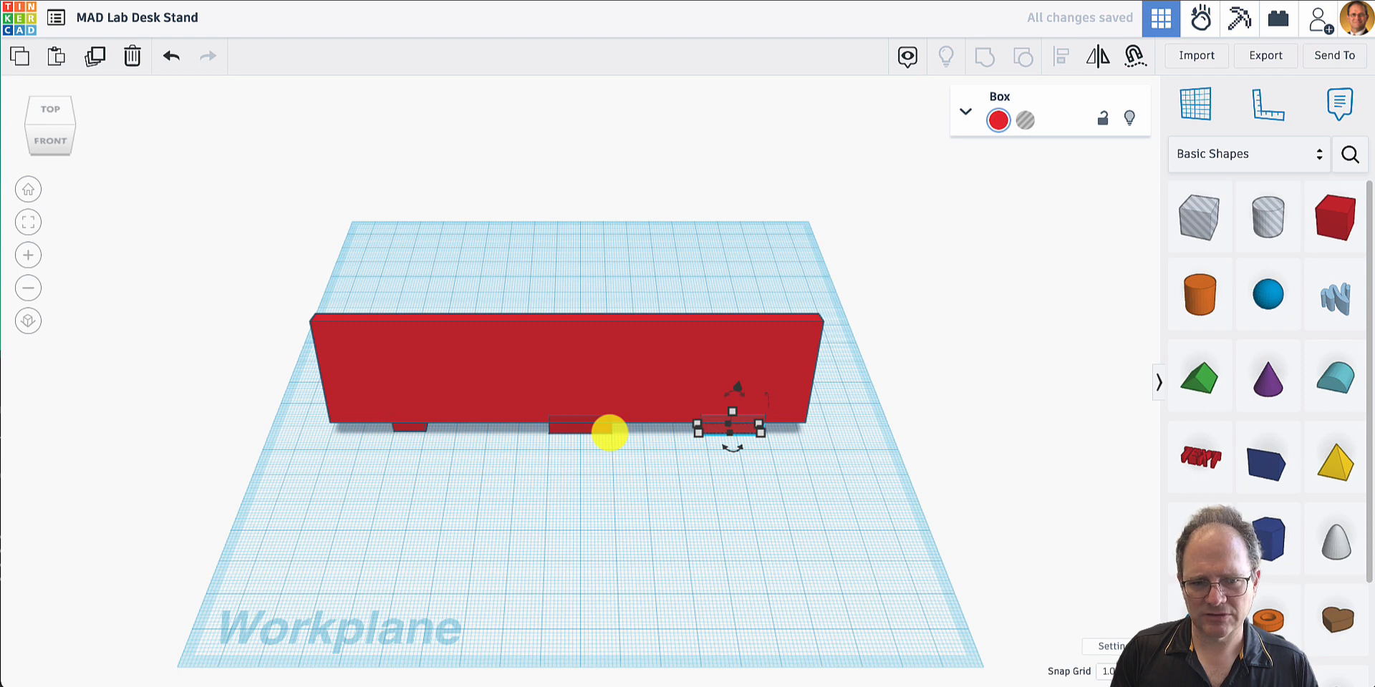
{"action": "key", "text": "Left"}
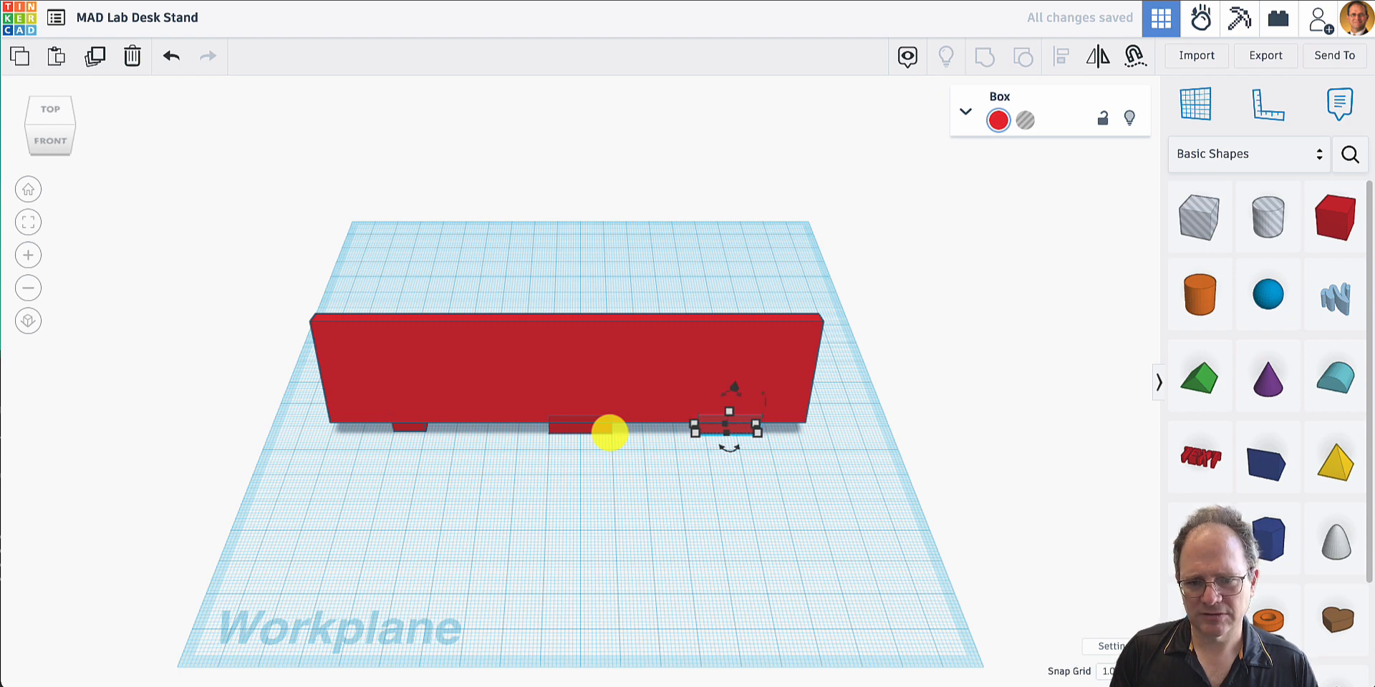
{"action": "key", "text": "Right"}
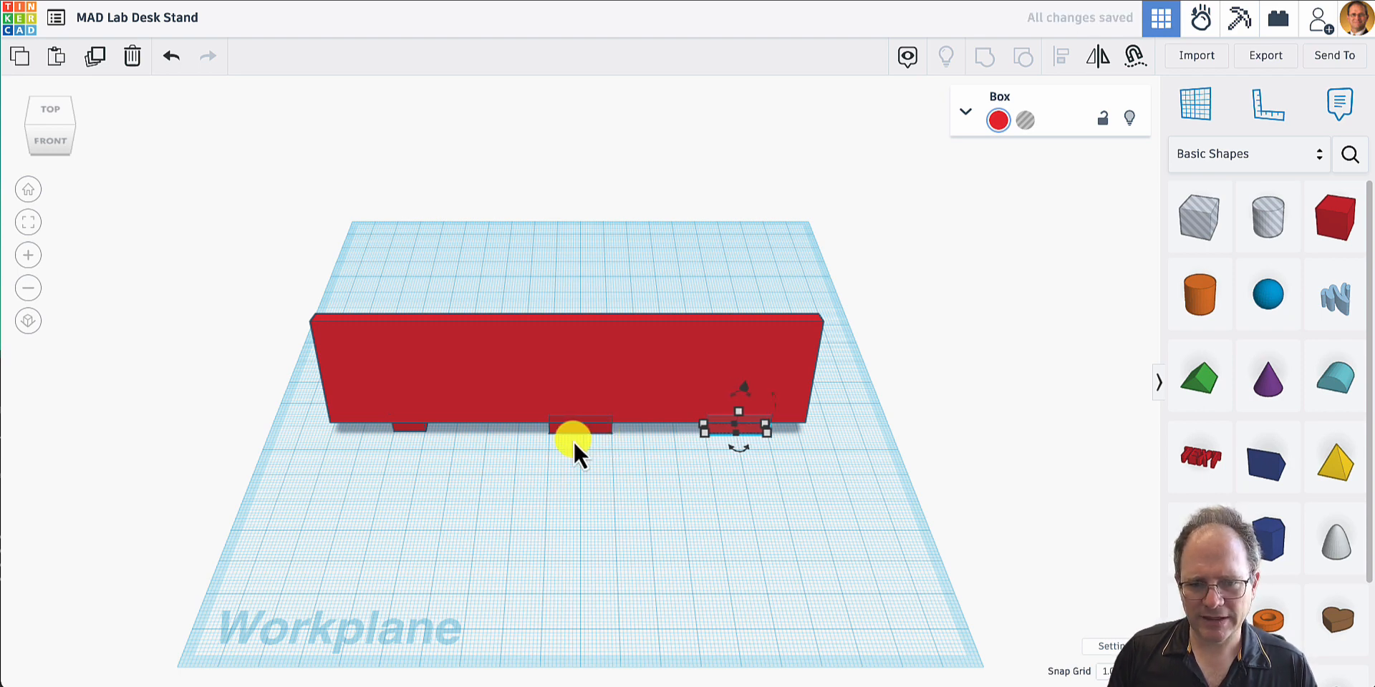
- Narrow the right box to 10 mm from its inner side and nudge it one grid step back toward the base
{"action": "left_click_drag", "start_coordinate": [711, 437], "coordinate": [739, 440]}
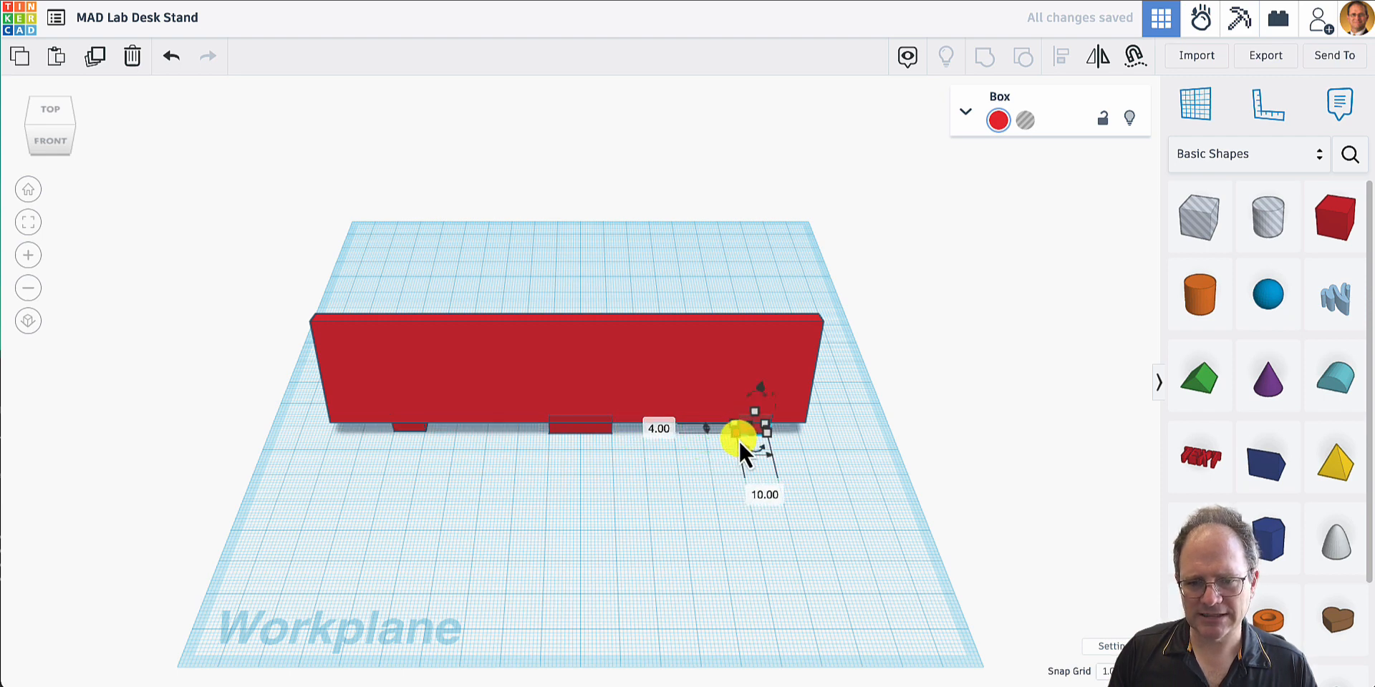
{"action": "left_click", "coordinate": [673, 474]}
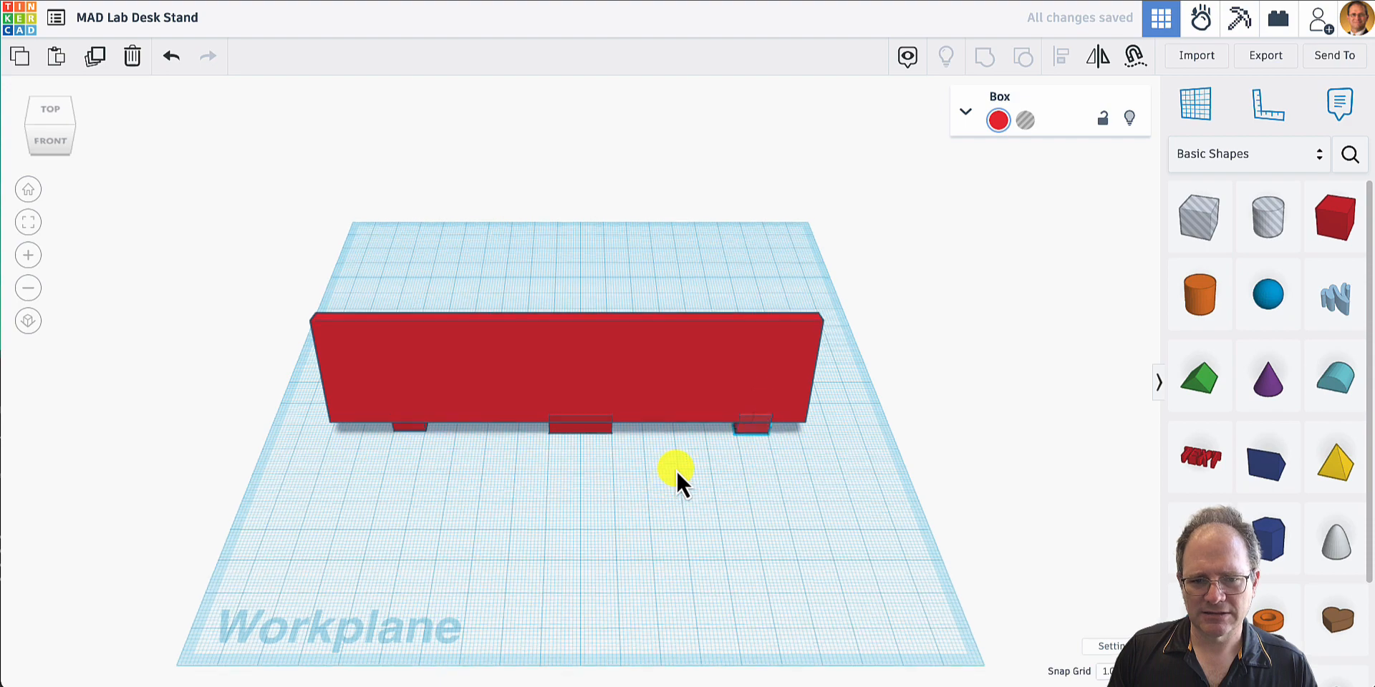
{"action": "right_click_drag", "start_coordinate": [676, 469], "coordinate": [330, 384]}
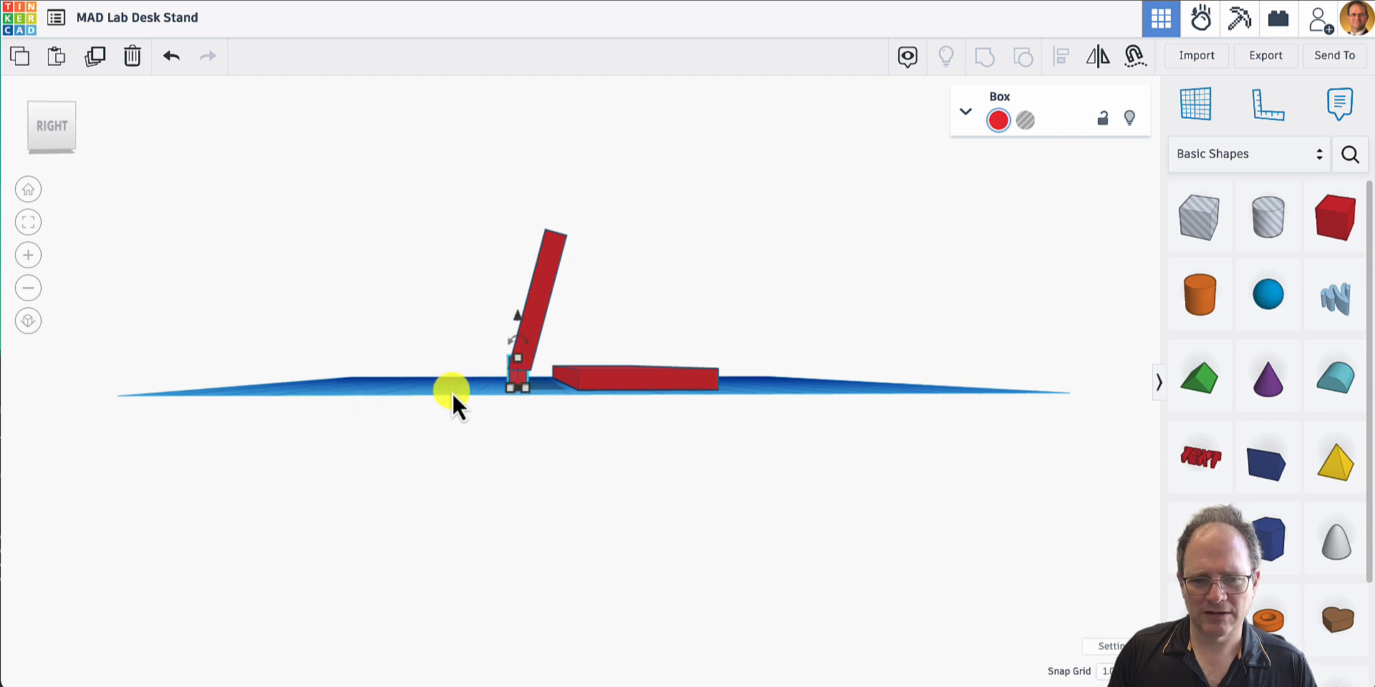
{"action": "key", "text": "Right"}
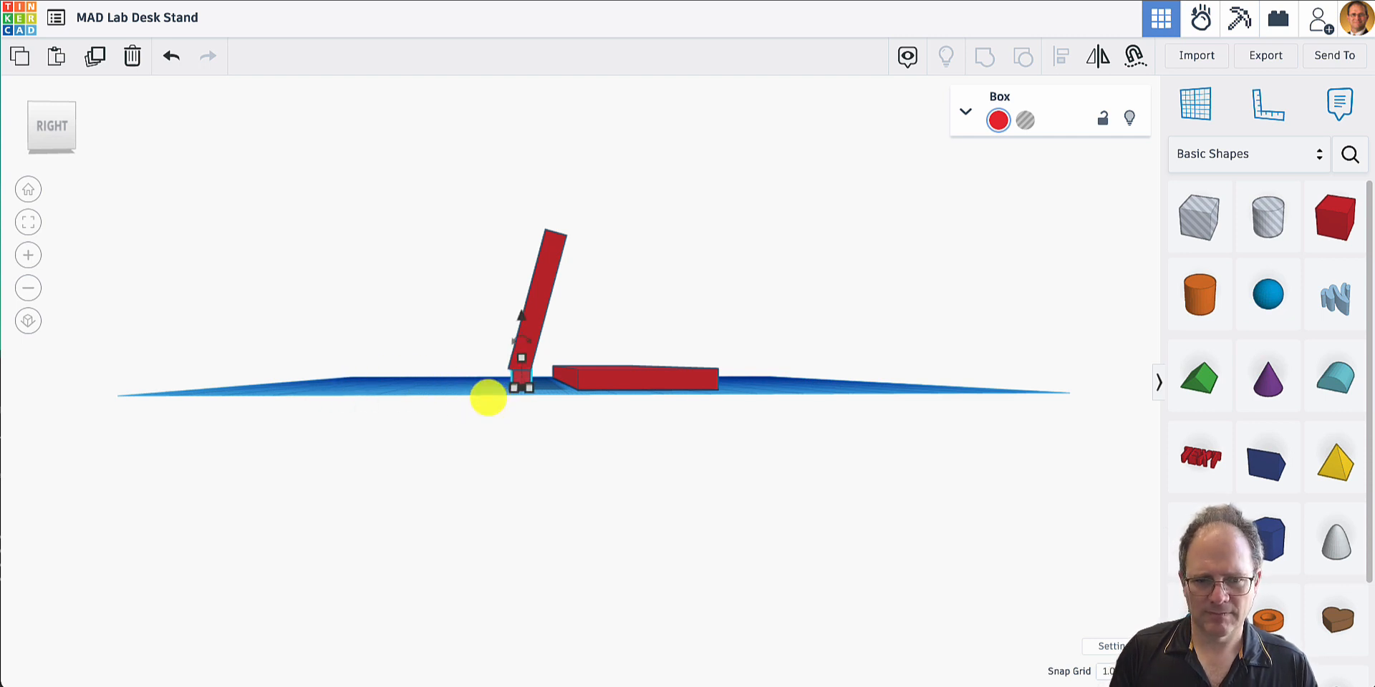
- Nudge the middle box back one grid step under the tilted plate and check its alignment with the end boxes
{"action": "right_click_drag", "start_coordinate": [424, 399], "coordinate": [515, 411]}
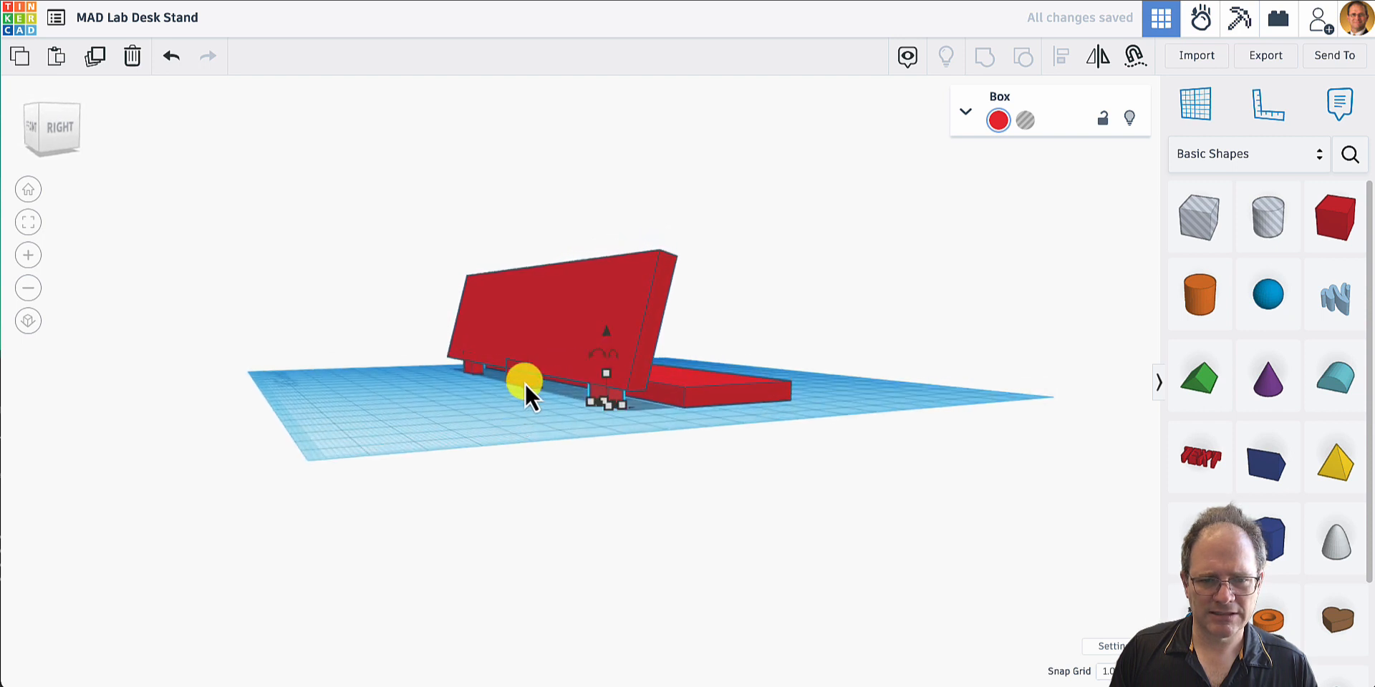
{"action": "left_click", "coordinate": [526, 384]}
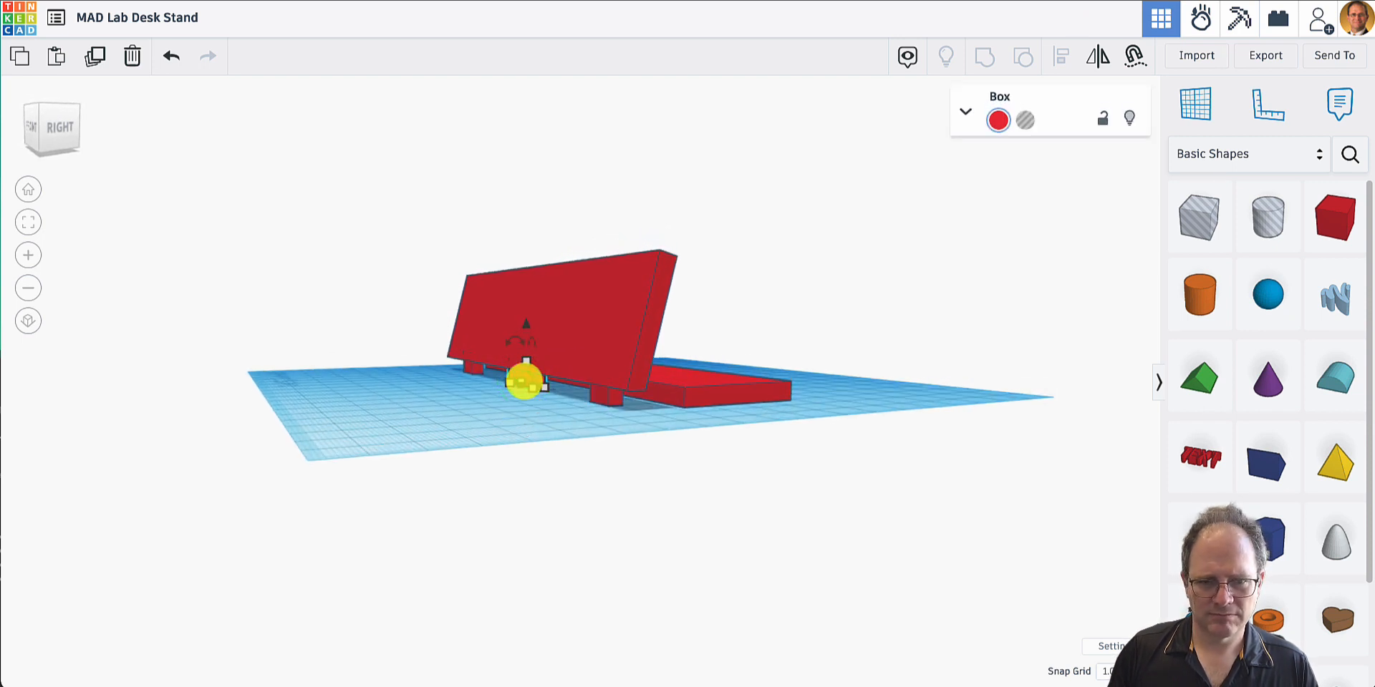
{"action": "right_click_drag", "start_coordinate": [513, 409], "coordinate": [667, 450]}
{"action": "scroll", "coordinate": [666, 451], "scroll_direction": "down", "scroll_amount": 2}
{"action": "scroll", "coordinate": [591, 427], "scroll_direction": "up", "scroll_amount": 10}
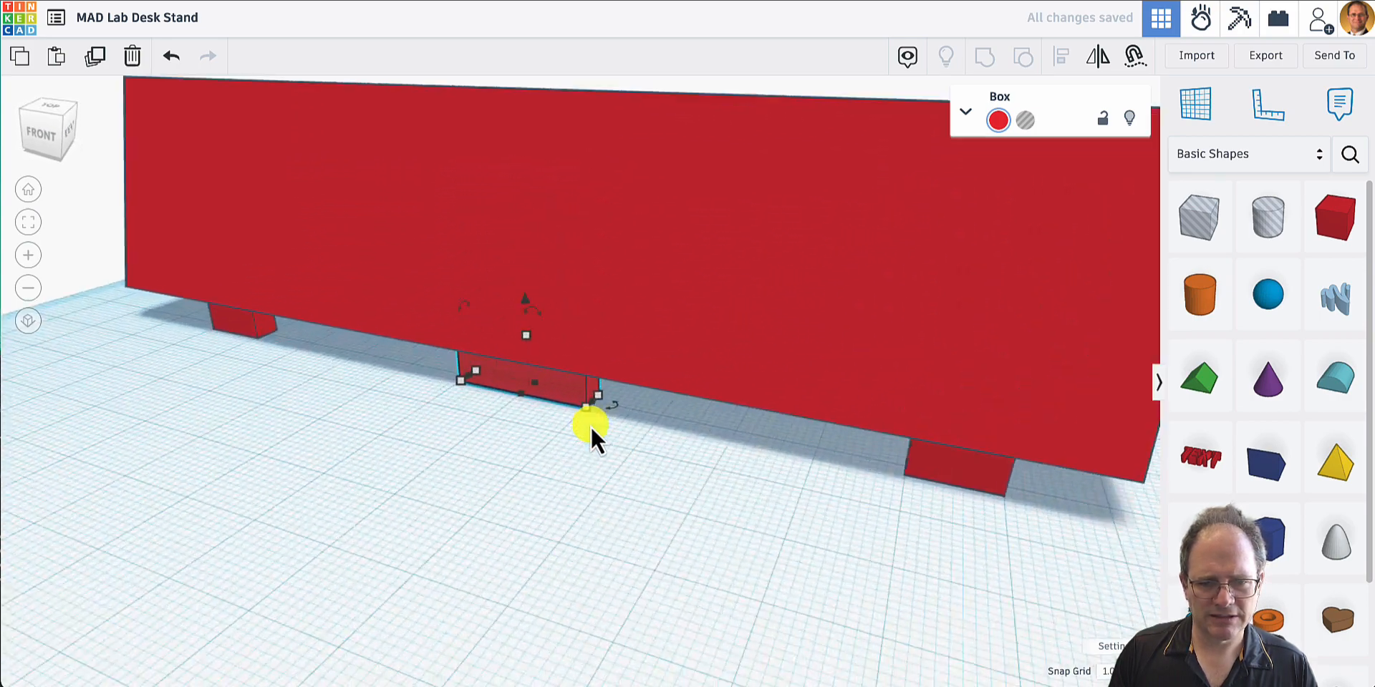
{"action": "right_click_drag", "start_coordinate": [591, 426], "coordinate": [844, 367]}
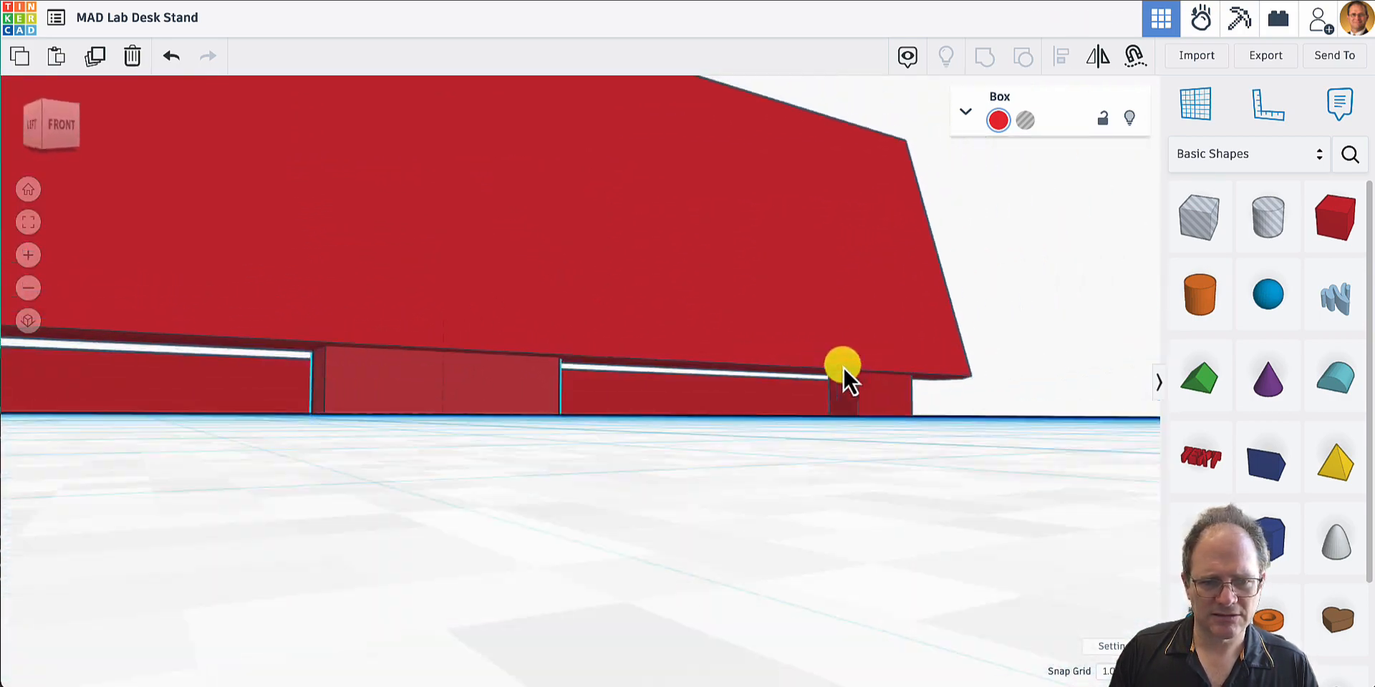
{"action": "right_click_drag", "start_coordinate": [436, 466], "coordinate": [289, 497]}
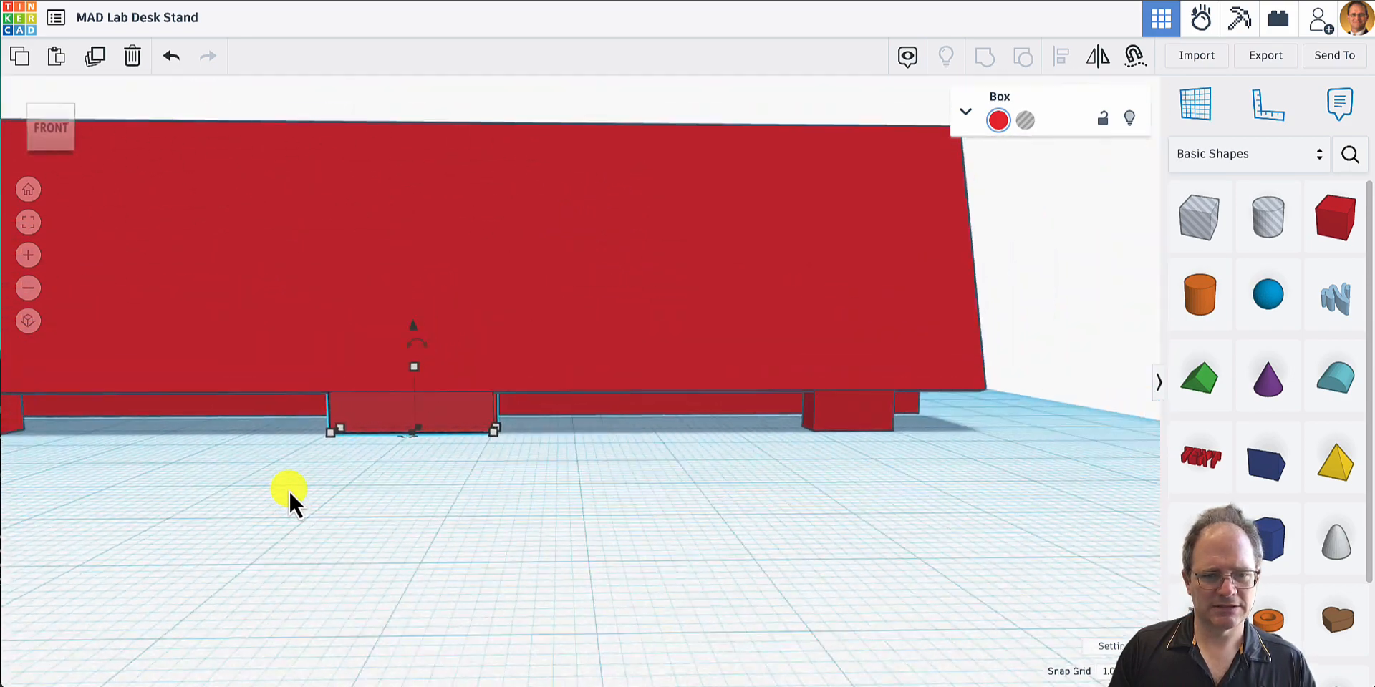
{"action": "scroll", "coordinate": [291, 494], "scroll_direction": "down", "scroll_amount": 2}
{"action": "left_click", "coordinate": [288, 491]}
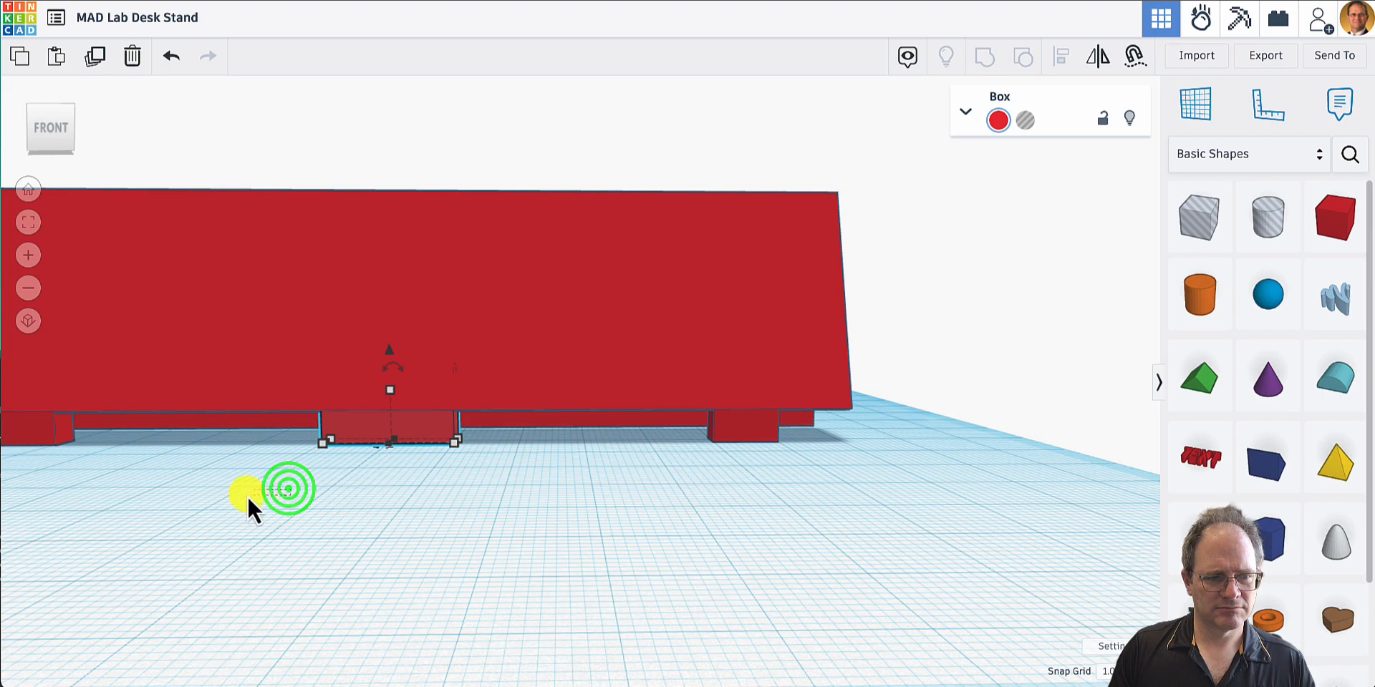
{"action": "right_click_drag", "start_coordinate": [244, 498], "coordinate": [189, 481]}
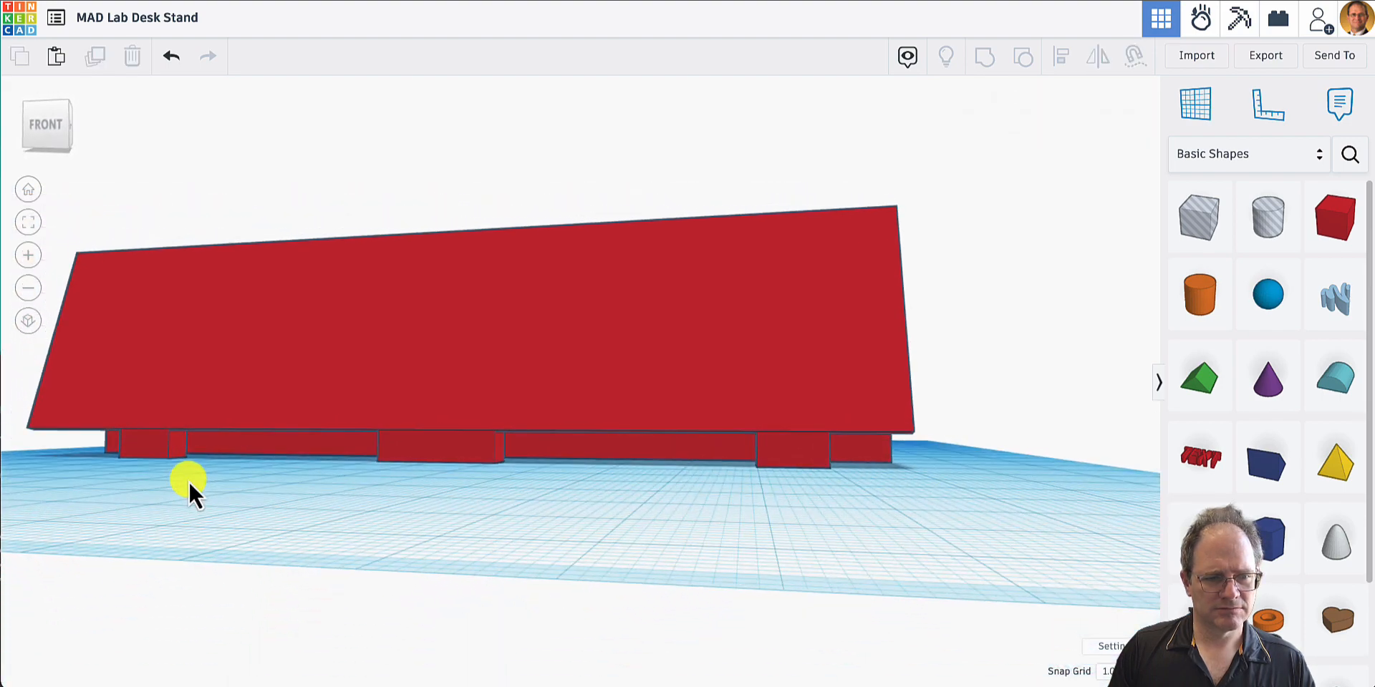
{"action": "right_click_drag", "start_coordinate": [292, 472], "coordinate": [321, 483]}
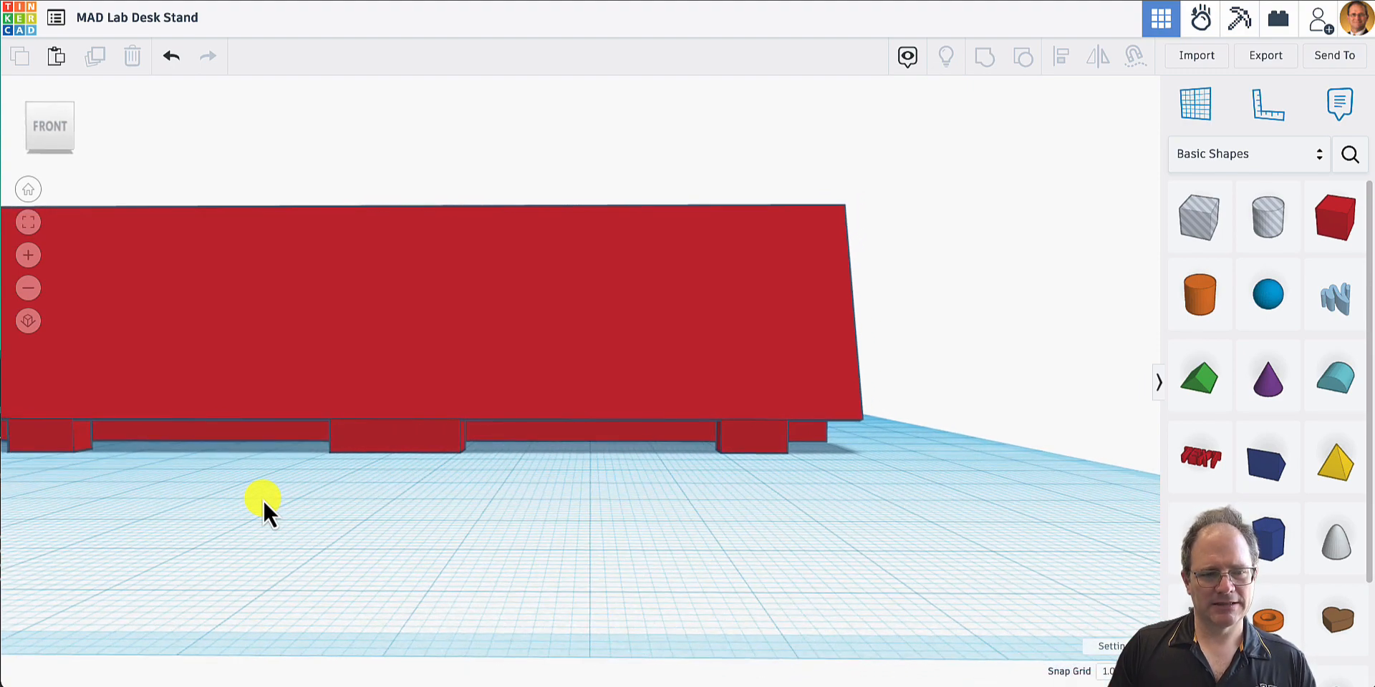
- Copy all three peg boxes together and place the copies 23 mm in front of the originals
{"action": "left_click", "coordinate": [23, 192]}
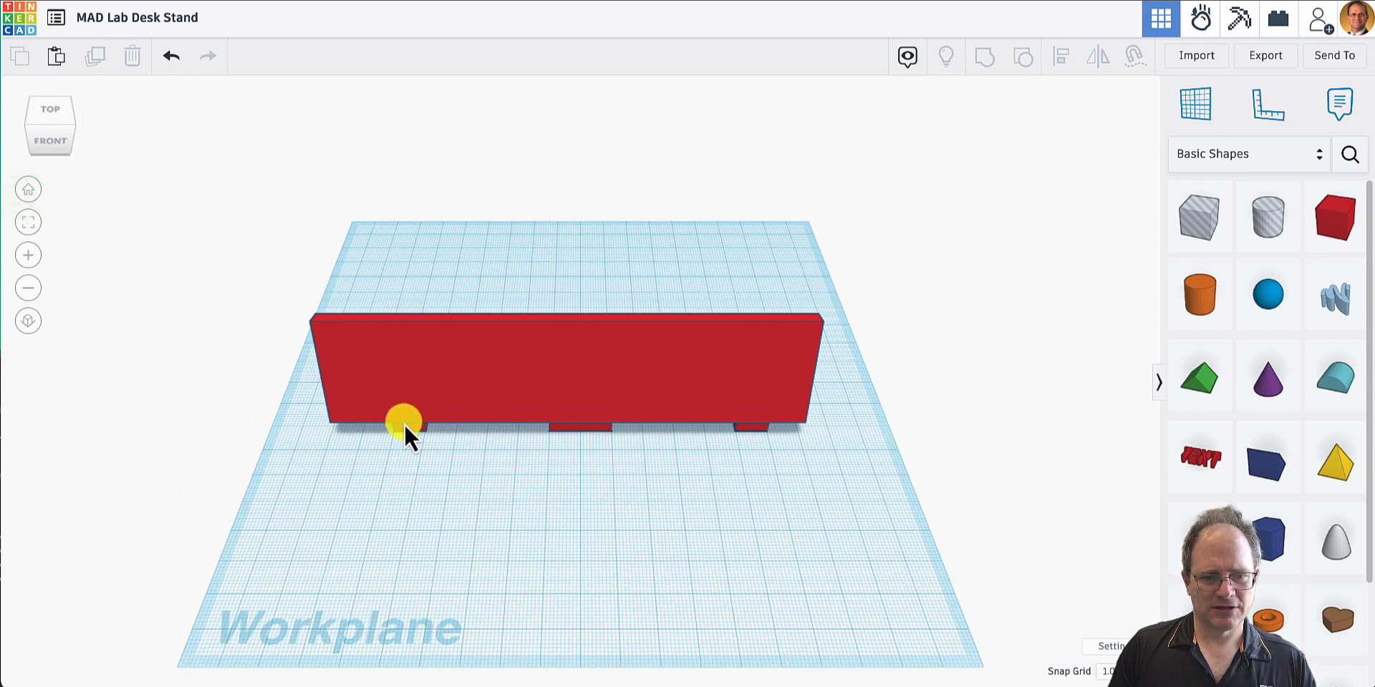
{"action": "left_click", "coordinate": [417, 431]}
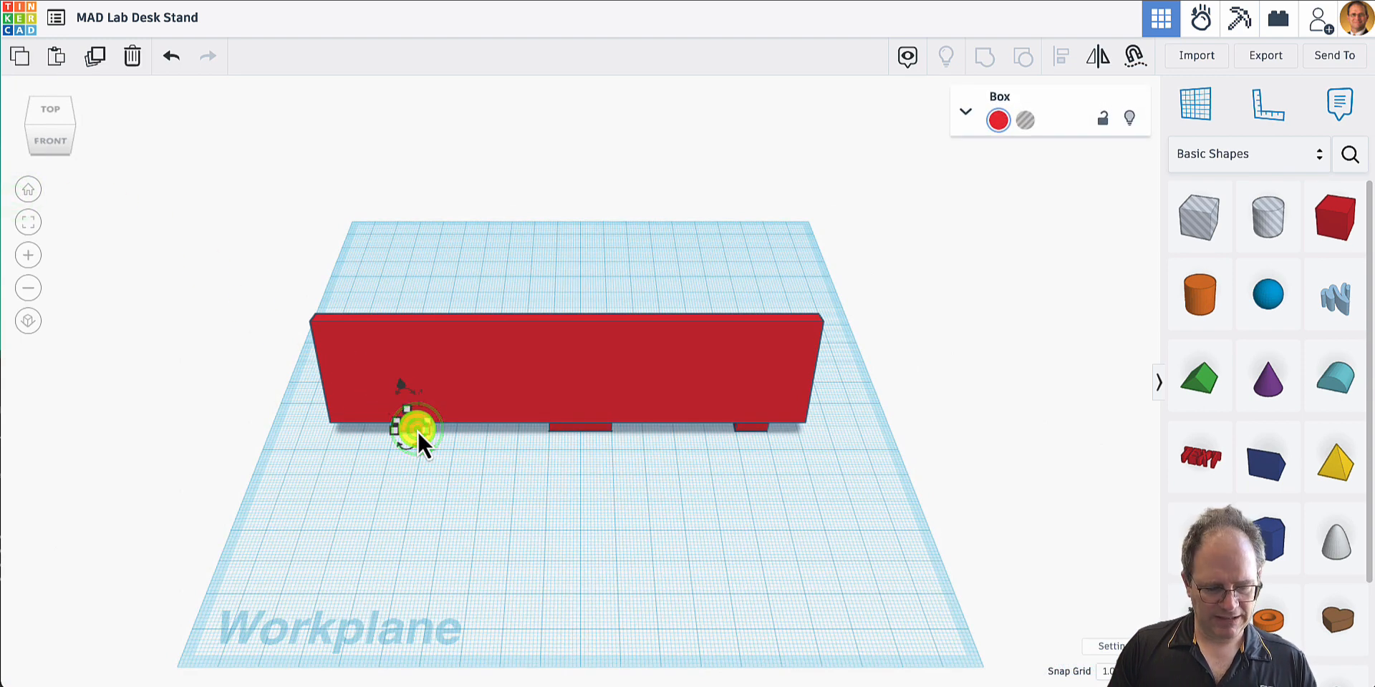
{"action": "left_click", "coordinate": [572, 429], "text": "shift"}
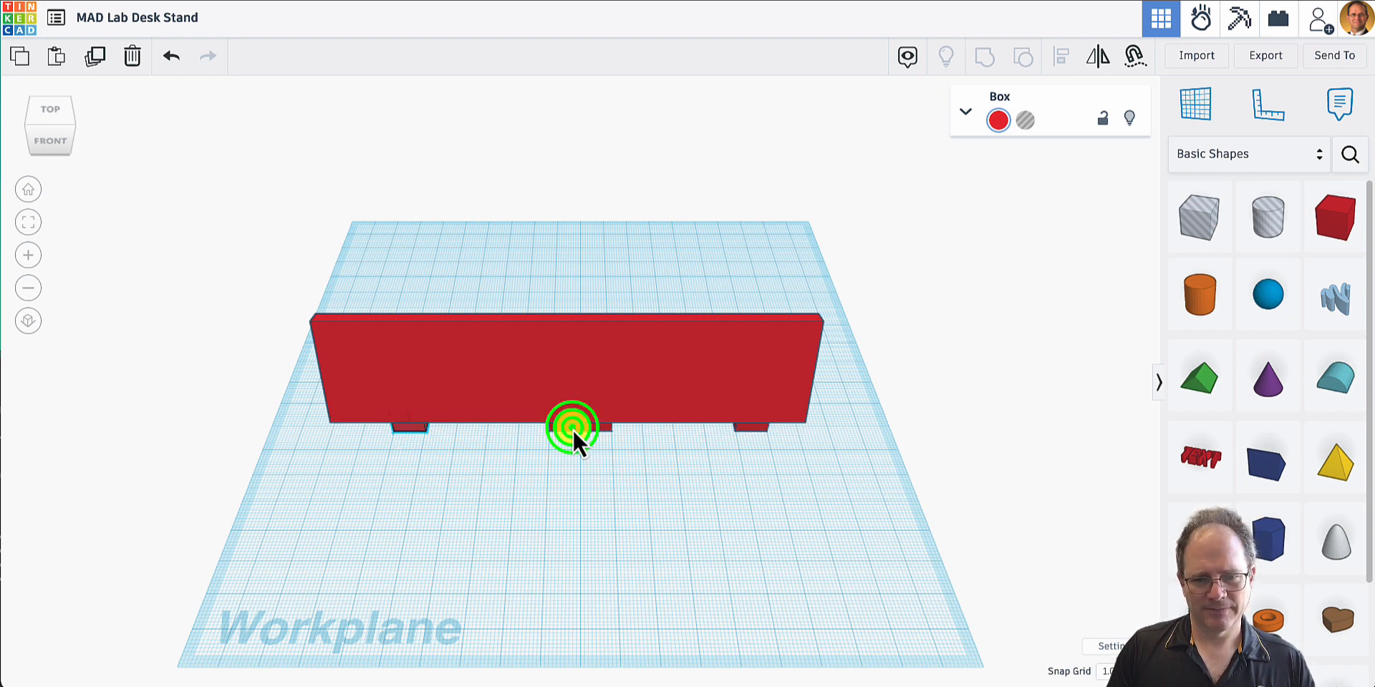
{"action": "left_click", "coordinate": [748, 431], "text": "shift"}
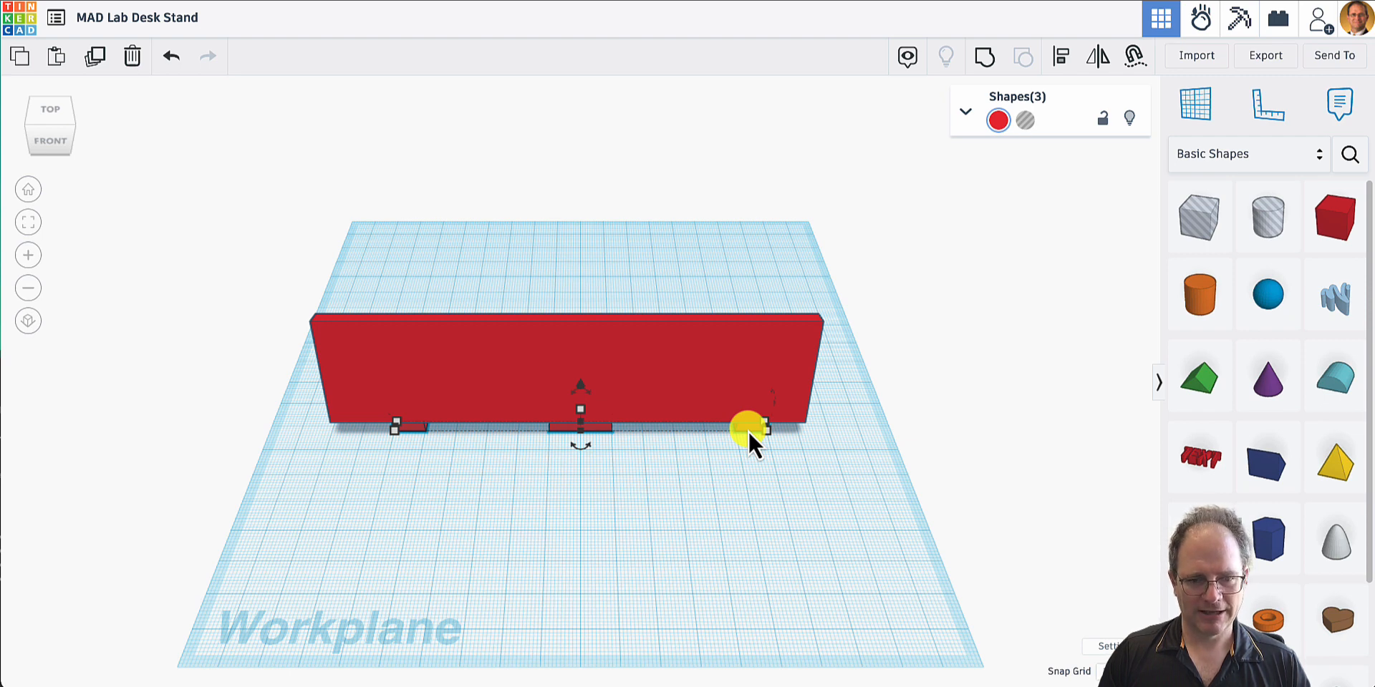
{"action": "left_click_drag", "start_coordinate": [749, 430], "coordinate": [935, 439]}
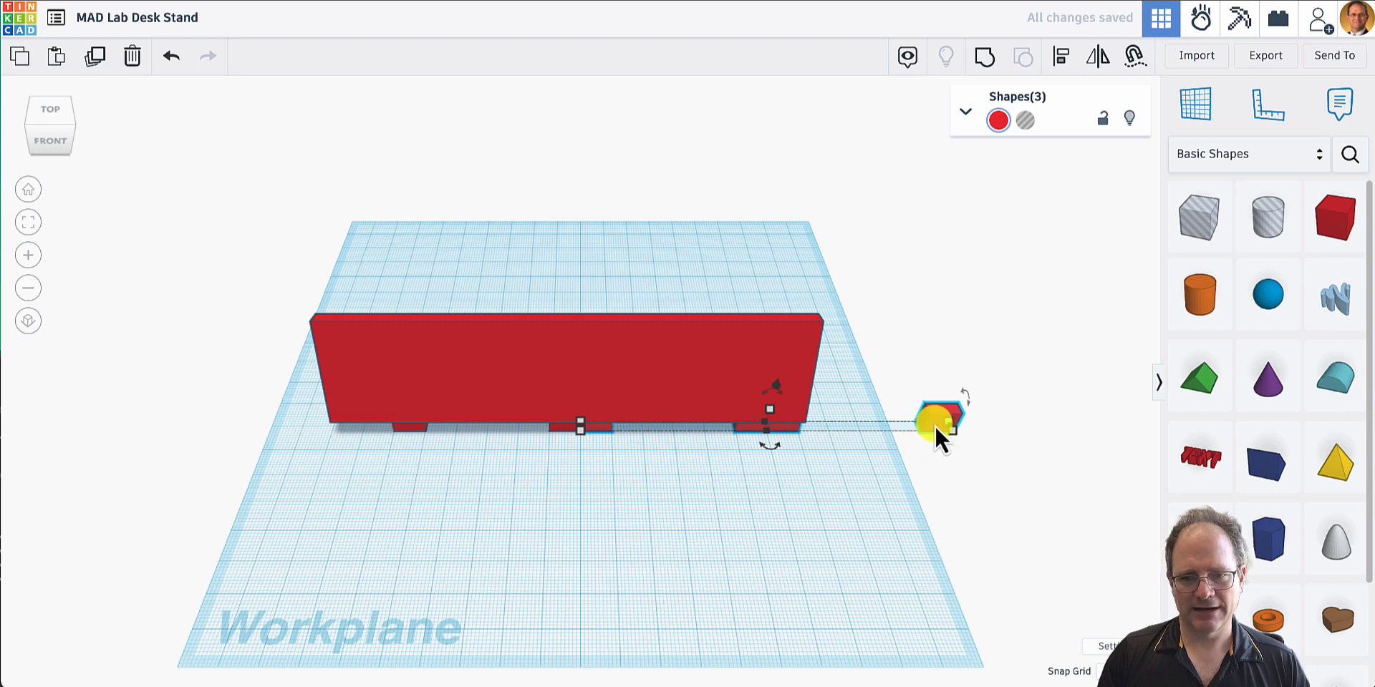
{"action": "left_click_drag", "start_coordinate": [935, 427], "coordinate": [757, 483]}
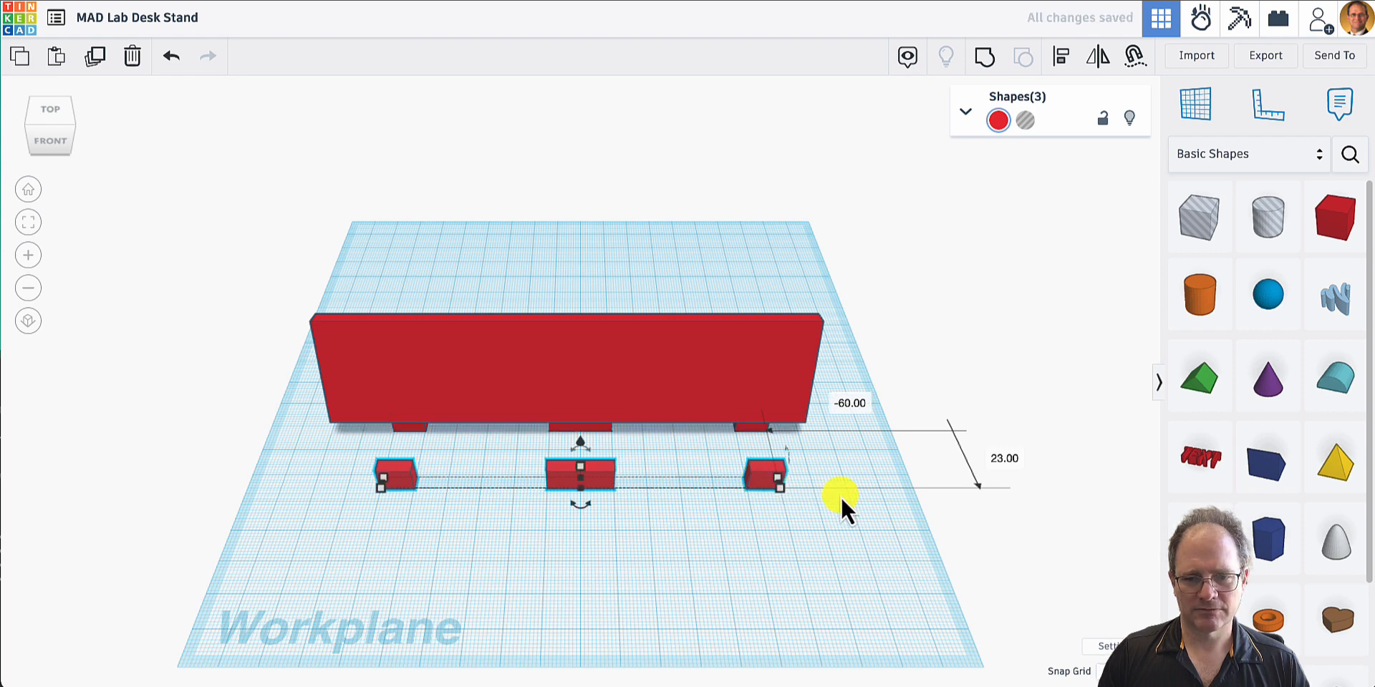
{"action": "left_click", "coordinate": [456, 594]}
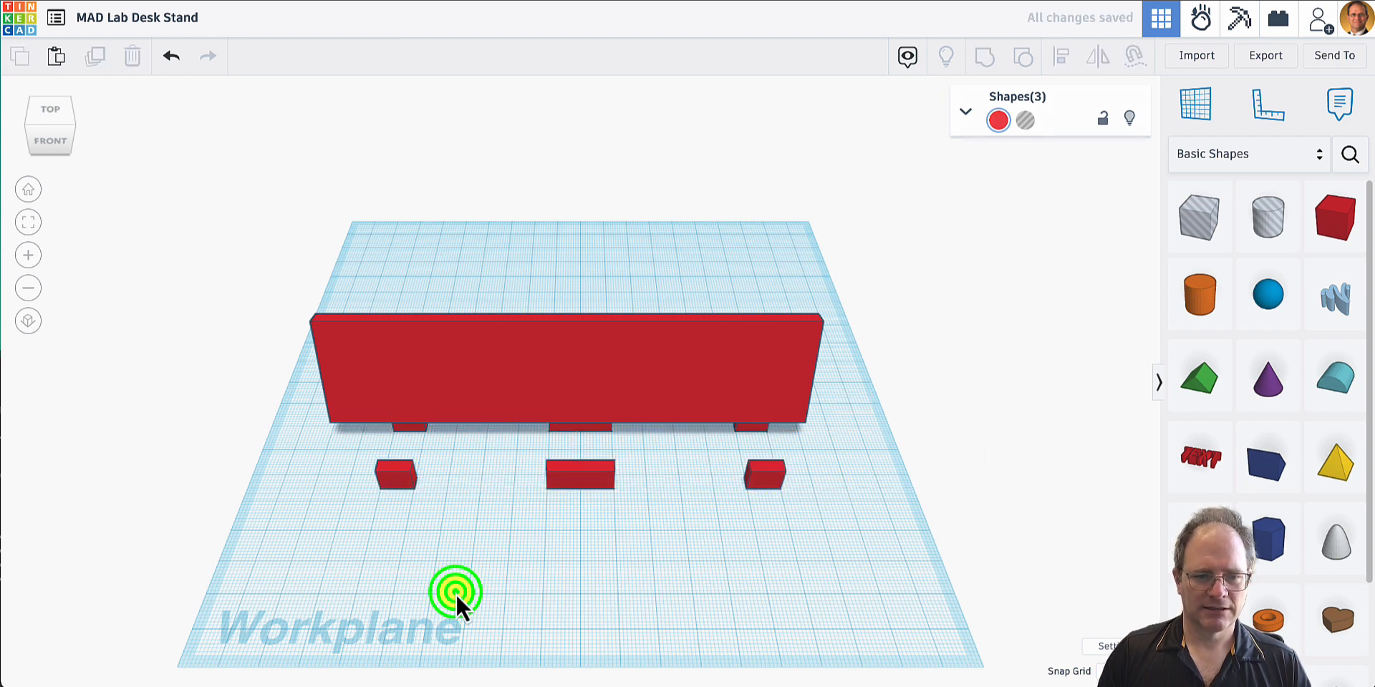
- Group the three peg boxes under the tilted plate with the plate into one shape
{"action": "left_click", "coordinate": [410, 433]}
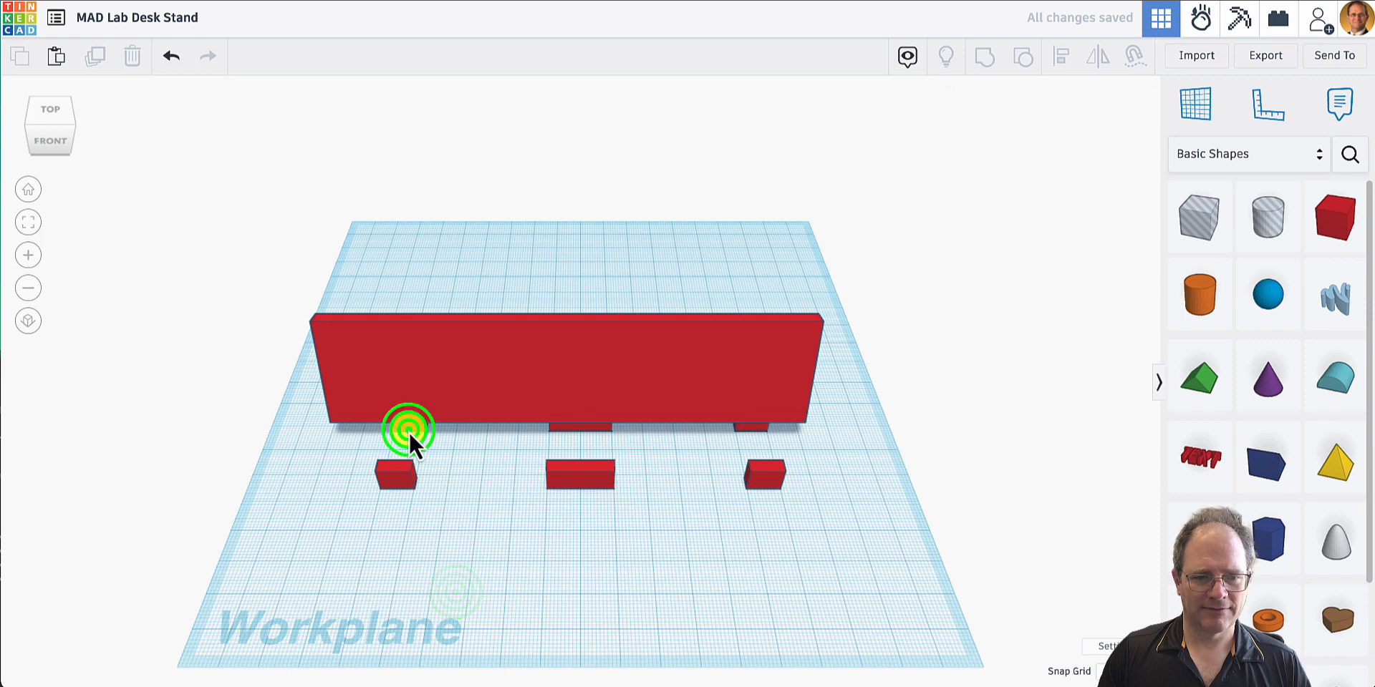
{"action": "left_click", "coordinate": [570, 429], "text": "shift"}
{"action": "left_click", "coordinate": [747, 426], "text": "shift"}
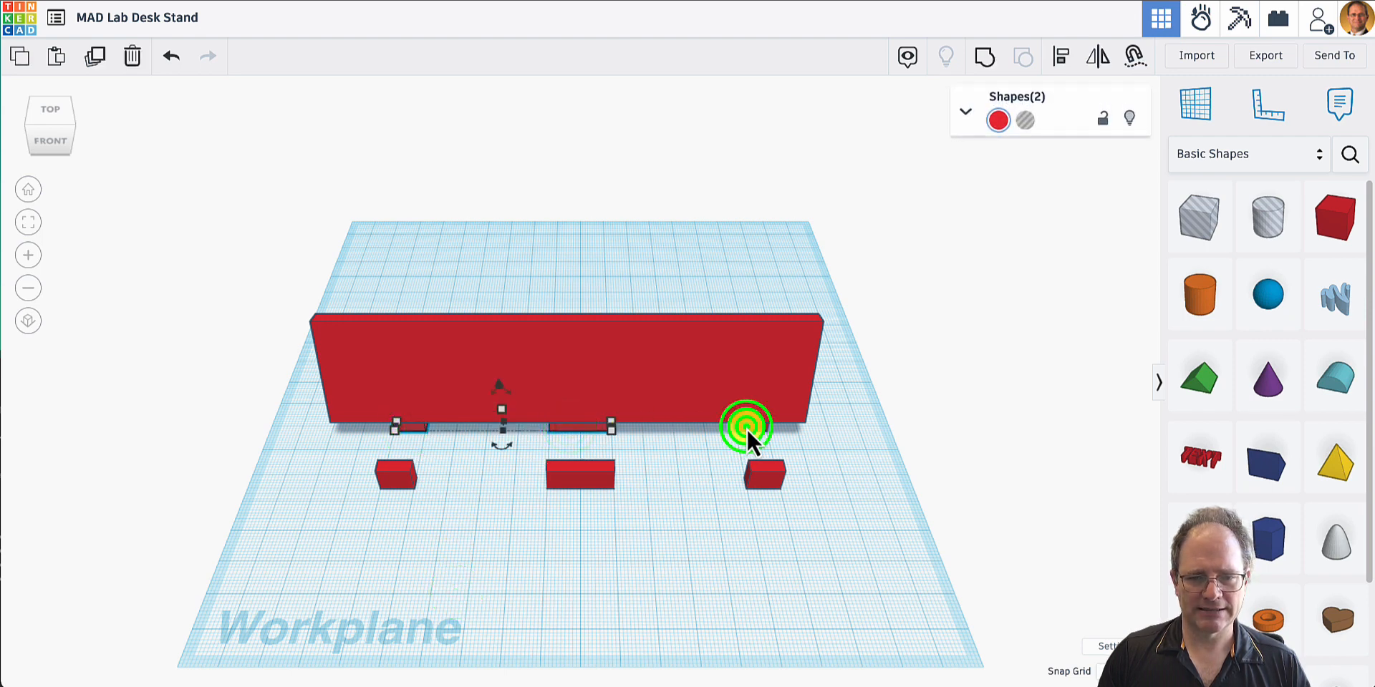
{"action": "left_click", "coordinate": [782, 342], "text": "shift"}
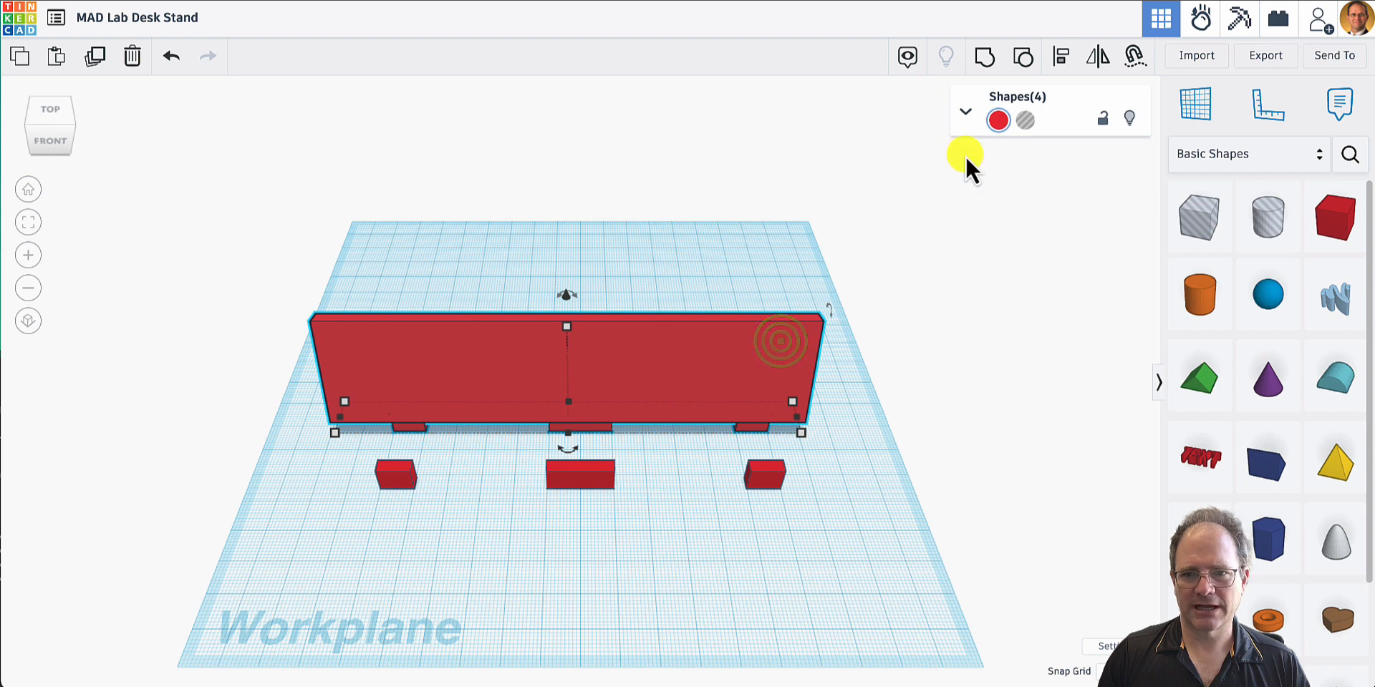
{"action": "left_click", "coordinate": [986, 59]}
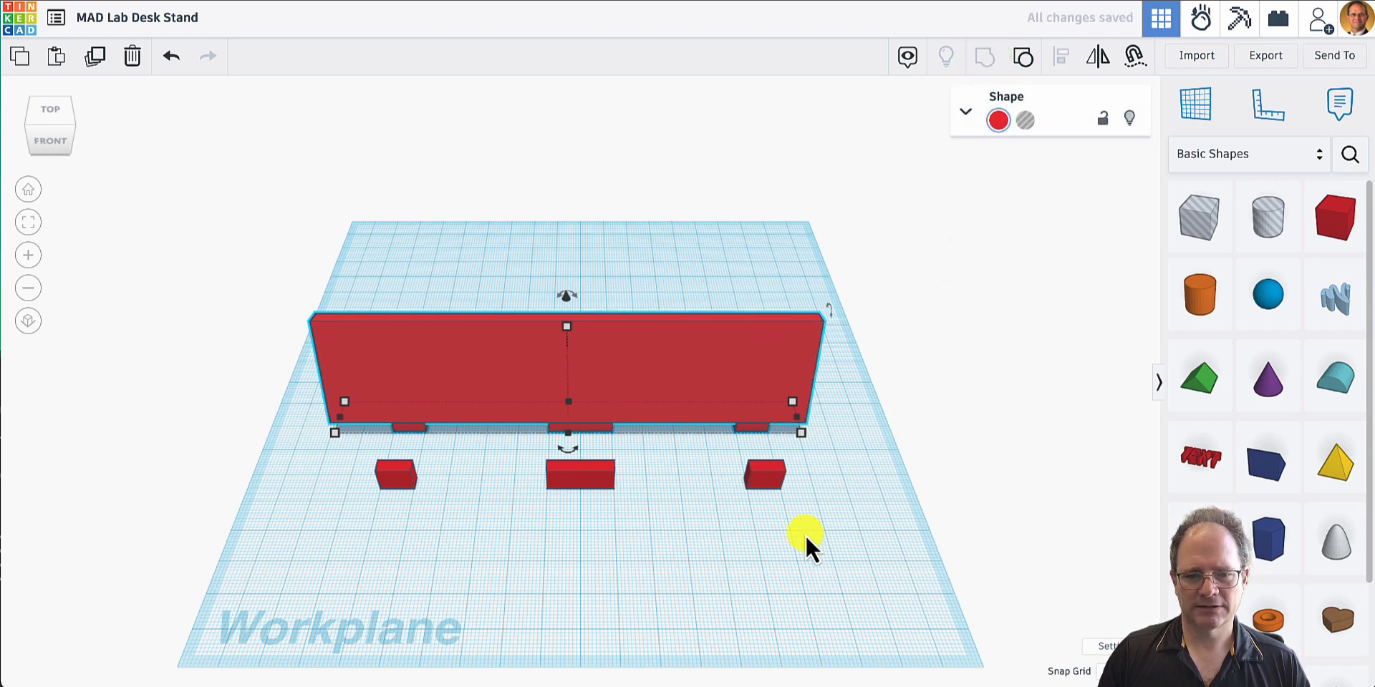
{"action": "left_click", "coordinate": [766, 560]}
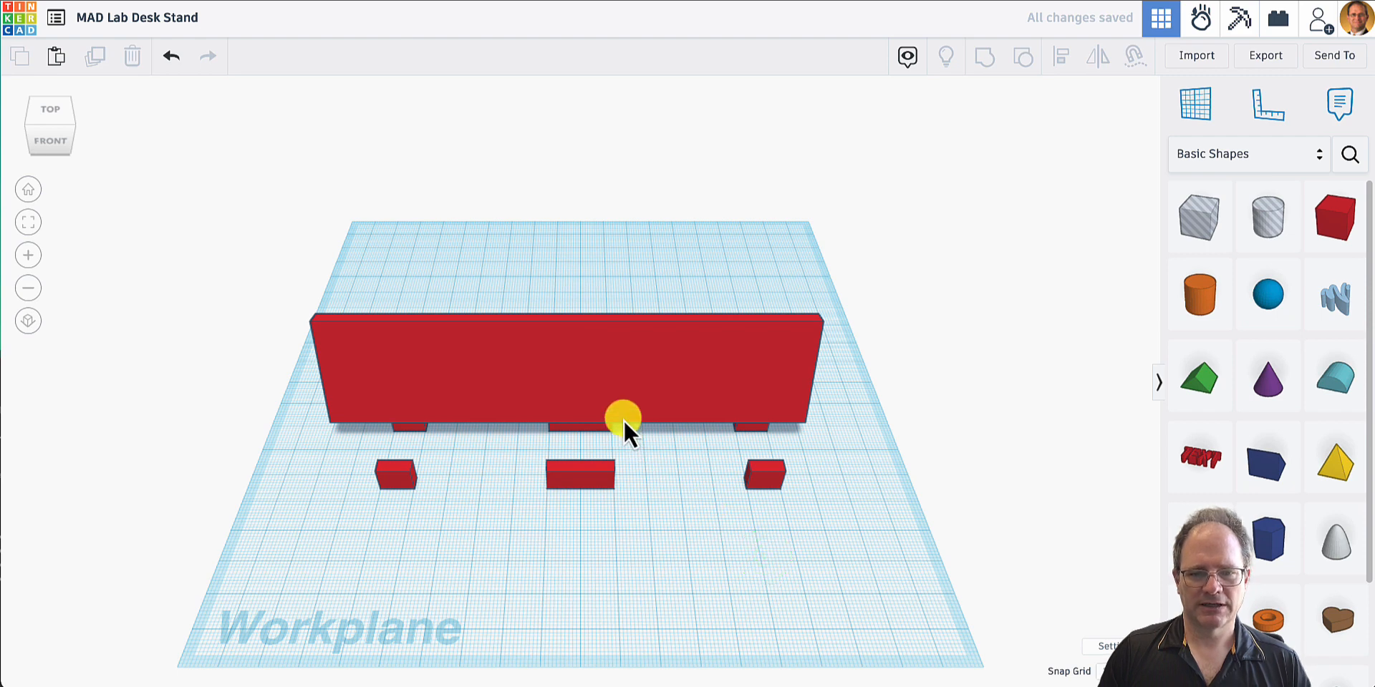
- Move the plate with its pegs toward the back of the workplane and bring the base forward over the three peg copies
{"action": "left_click_drag", "start_coordinate": [575, 370], "coordinate": [578, 229]}
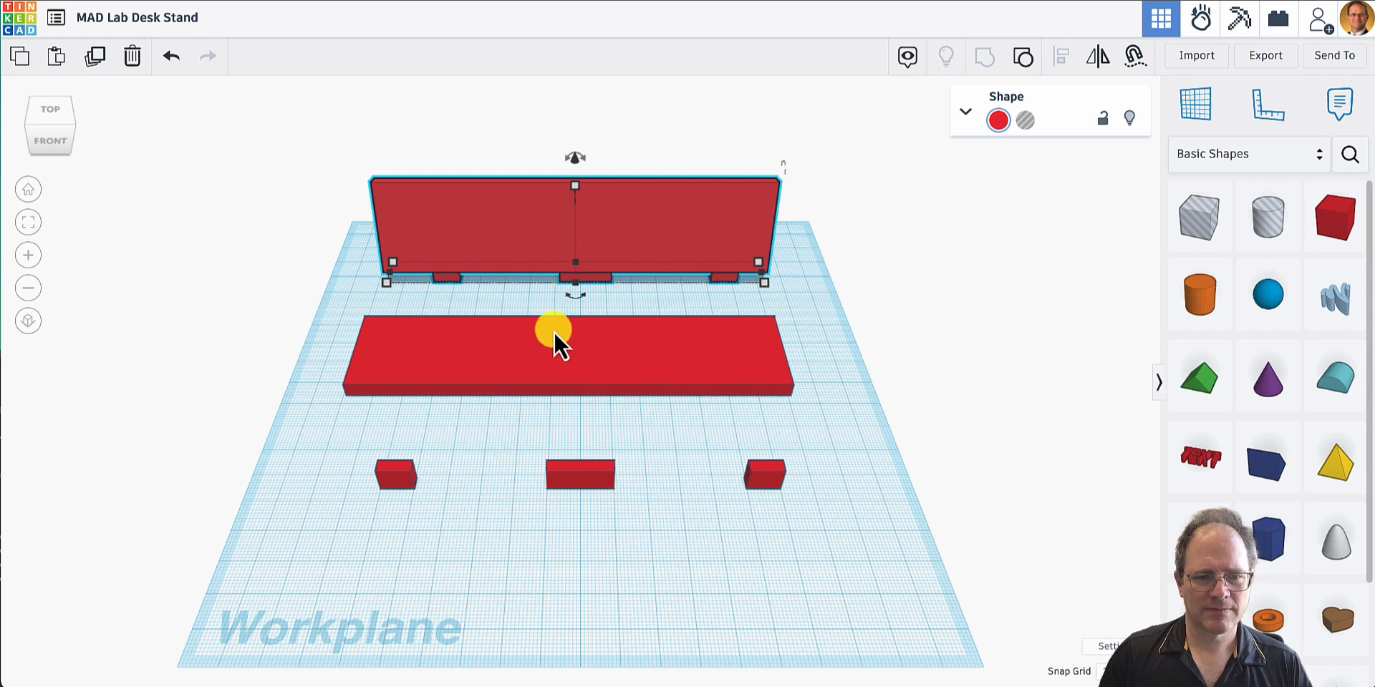
{"action": "left_click", "coordinate": [551, 356]}
{"action": "left_click_drag", "start_coordinate": [550, 362], "coordinate": [539, 462]}
- Set the front-to-back depth of the left peg copy in the base to 4.05 mm
{"action": "left_click", "coordinate": [413, 475]}
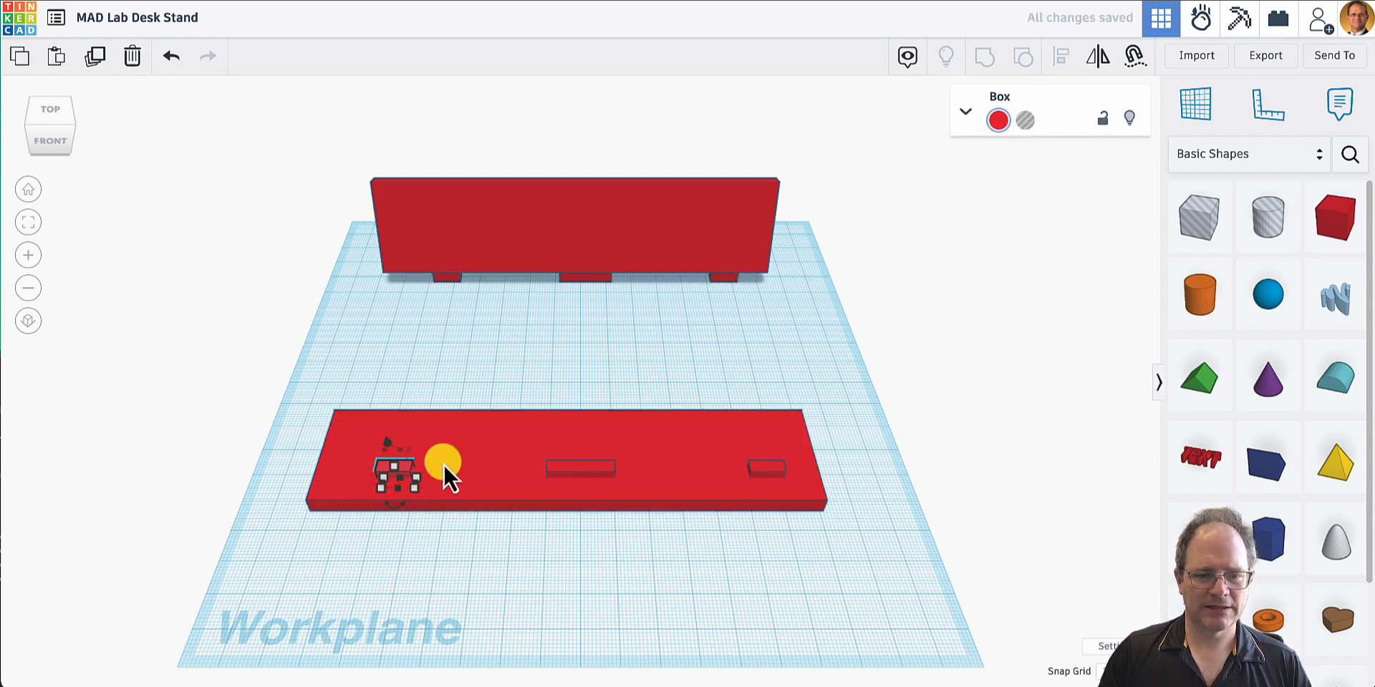
{"action": "left_click", "coordinate": [413, 488]}
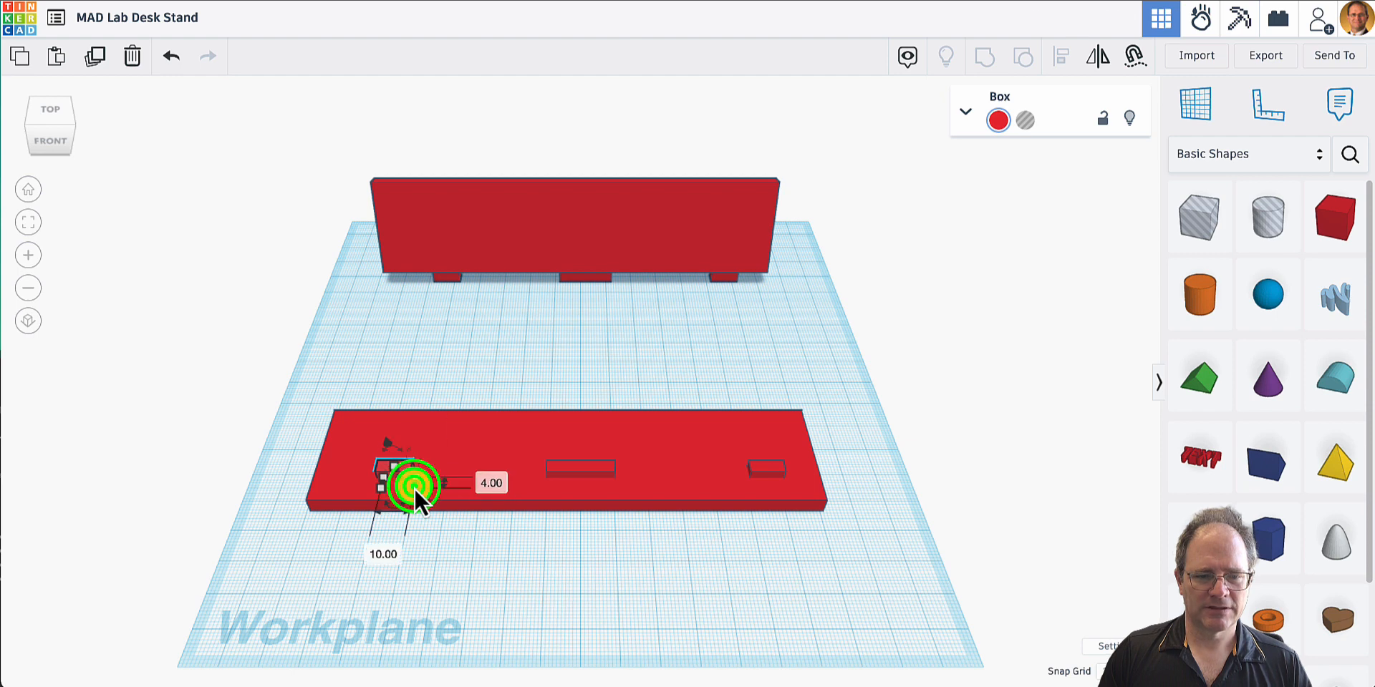
{"action": "left_click", "coordinate": [490, 481]}
{"action": "left_click", "coordinate": [495, 484]}
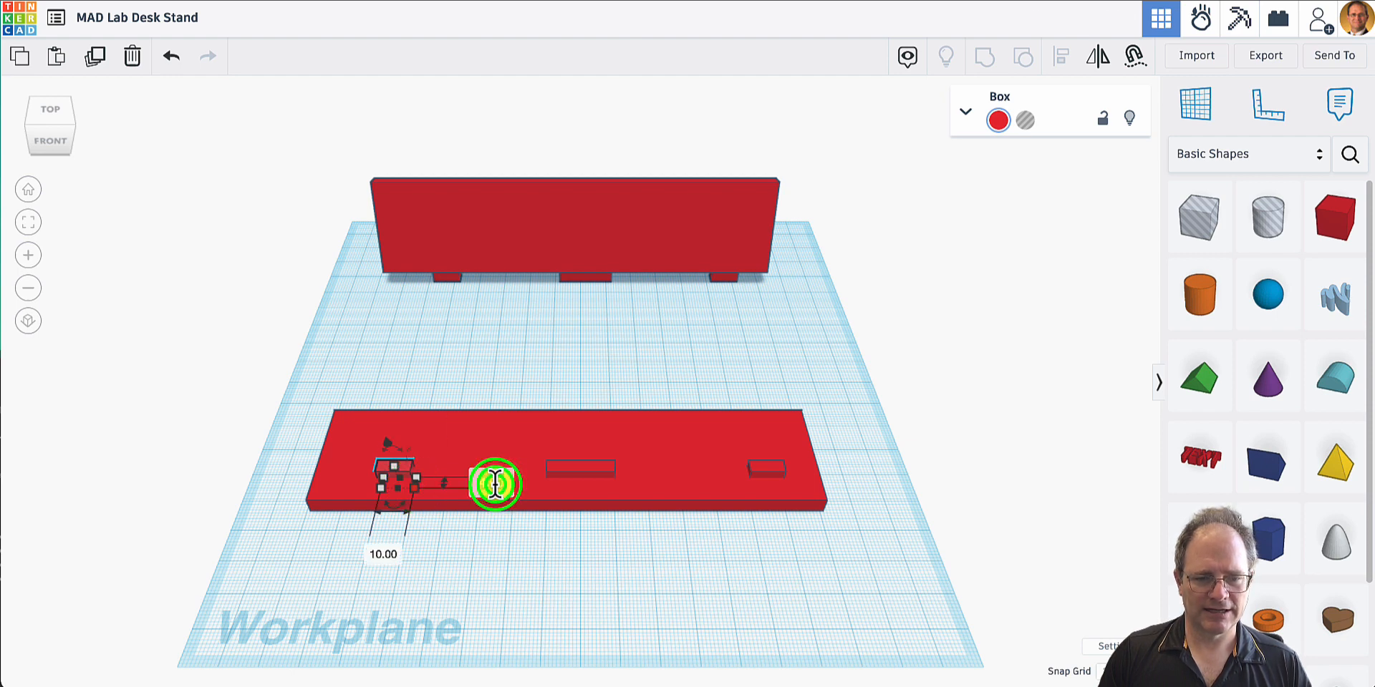
{"action": "left_click", "coordinate": [498, 484]}
{"action": "left_click", "coordinate": [503, 483]}
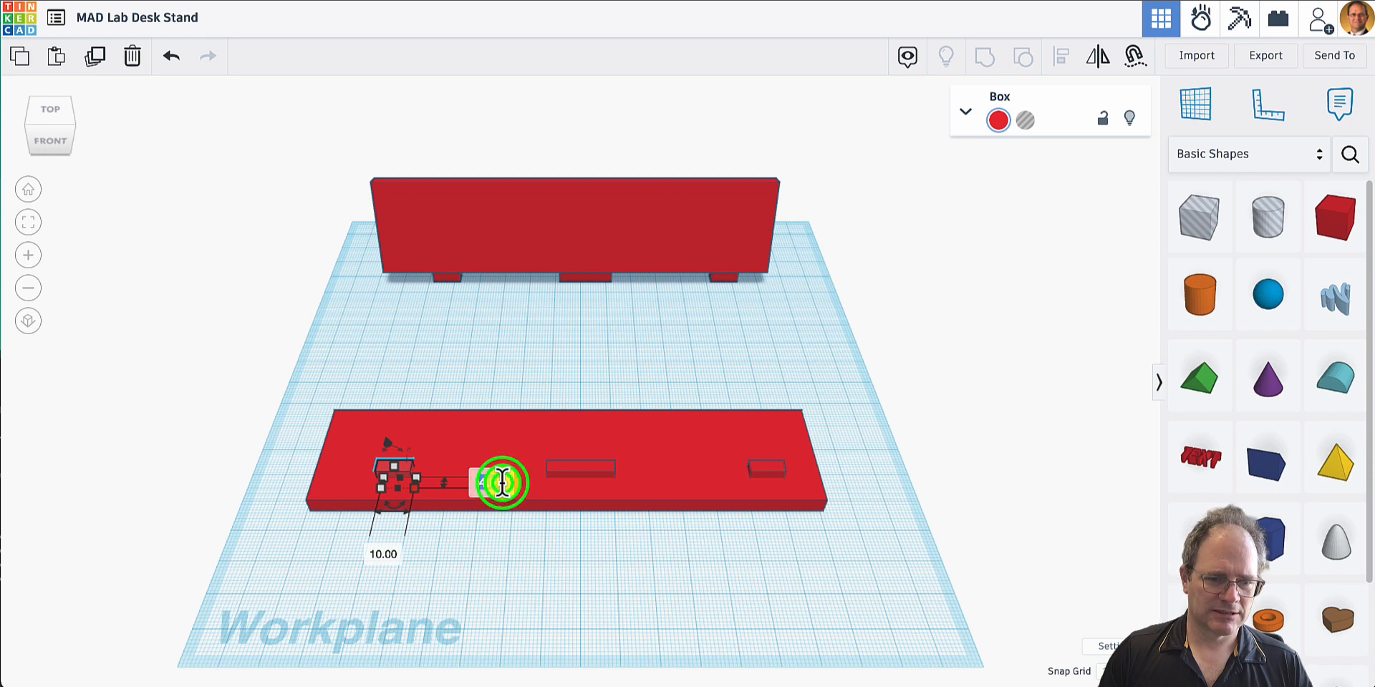
{"action": "left_click", "coordinate": [489, 487]}
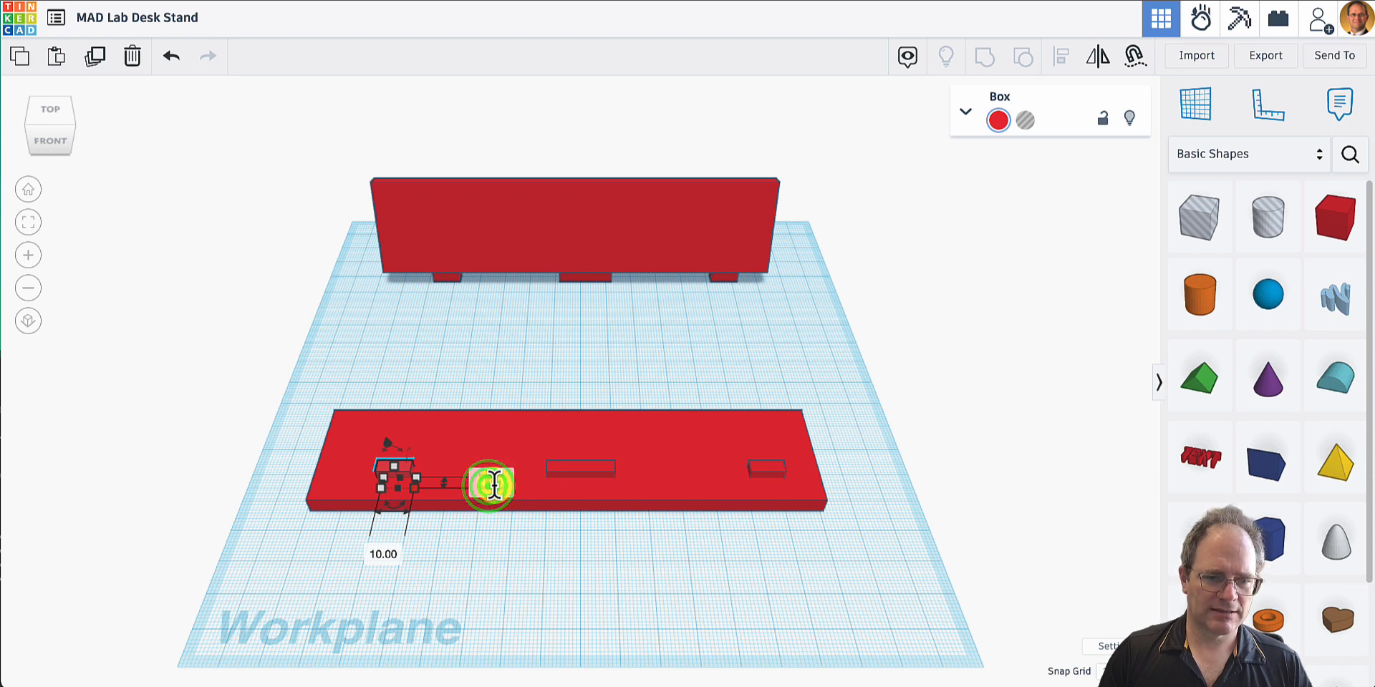
{"action": "left_click", "coordinate": [493, 485]}
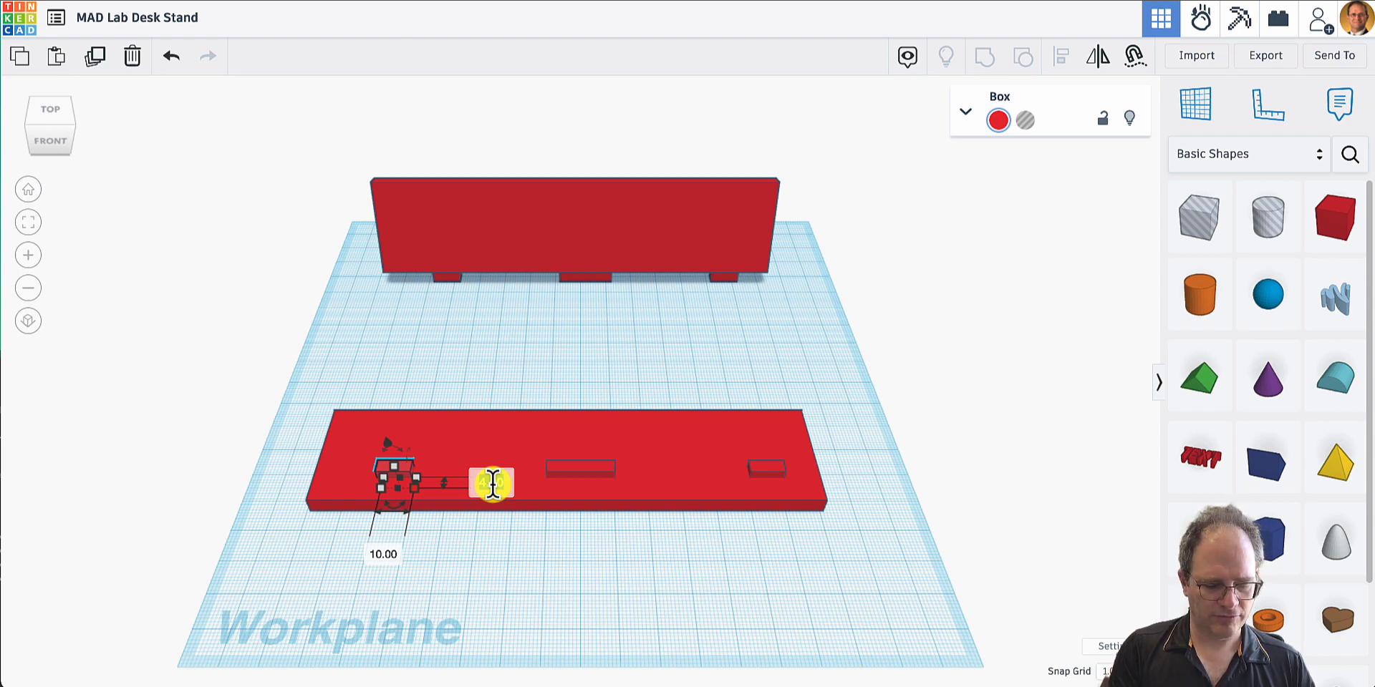
{"action": "type", "text": "4.05"}
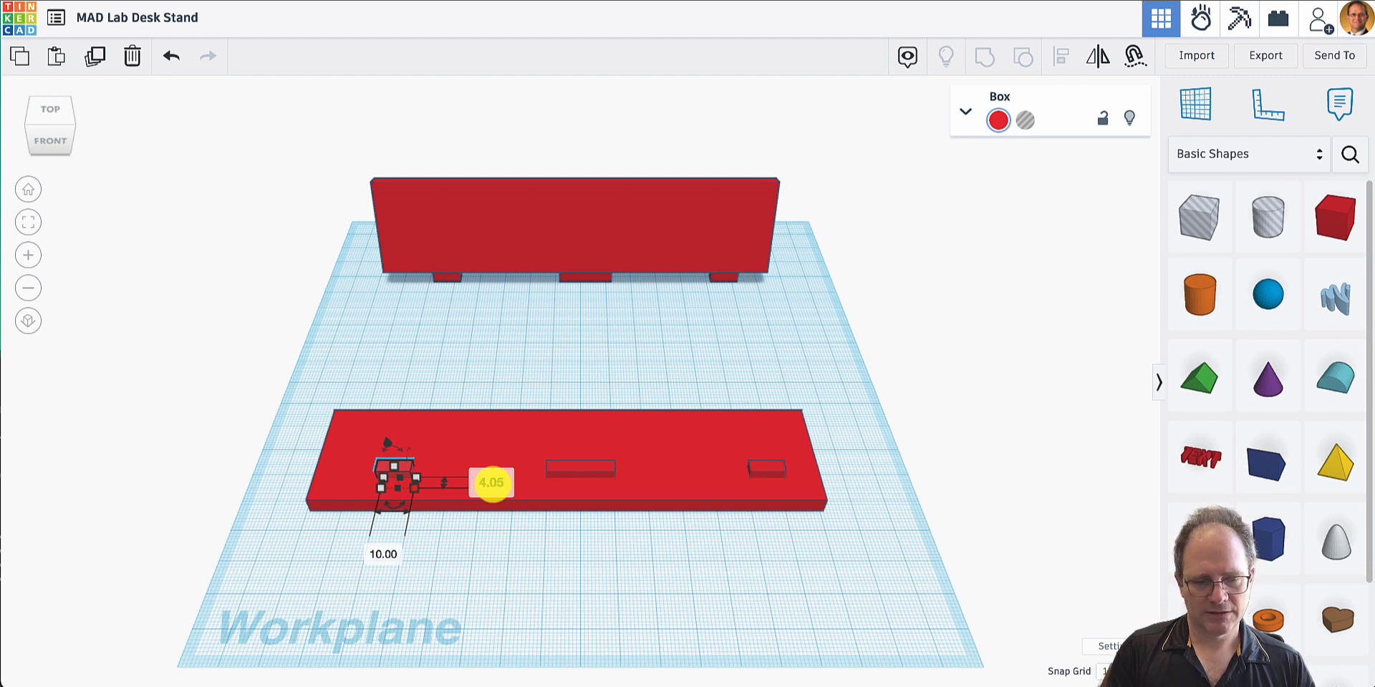
- Set the left peg copy's width to 10.05 mm
{"action": "left_click", "coordinate": [383, 555]}
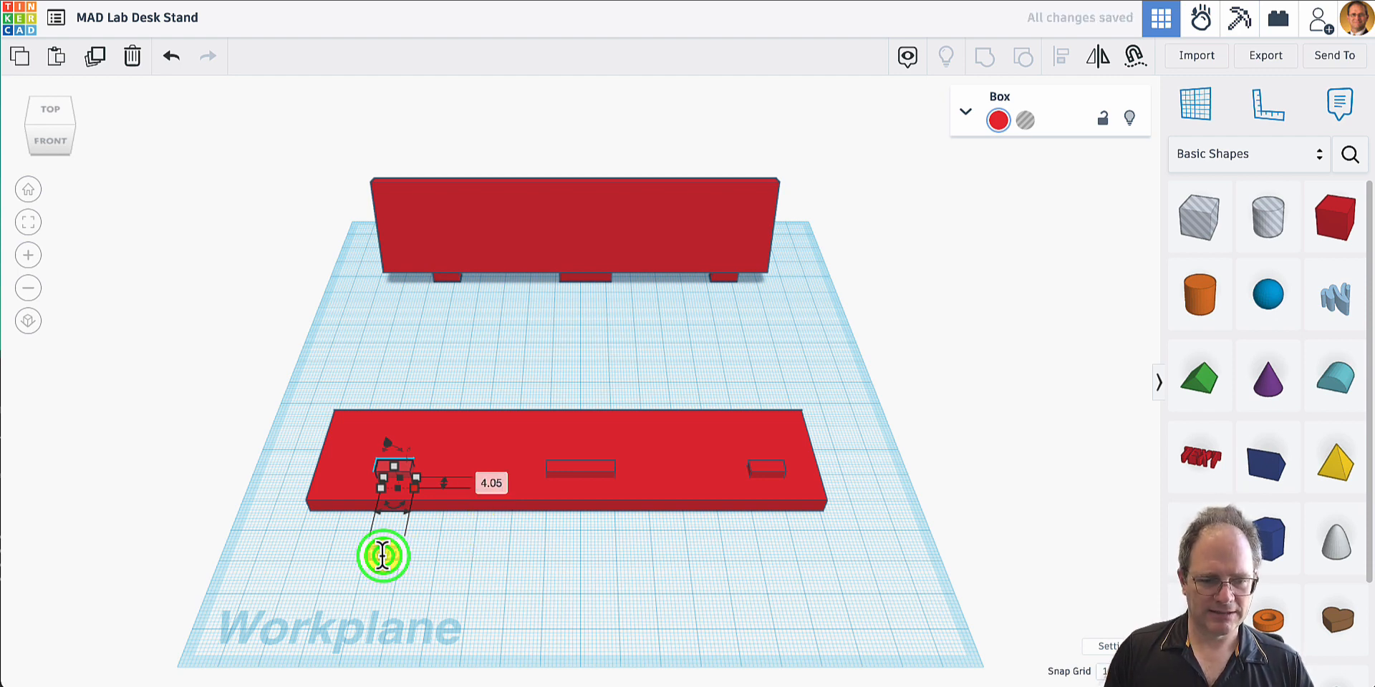
{"action": "type", "text": "10"}
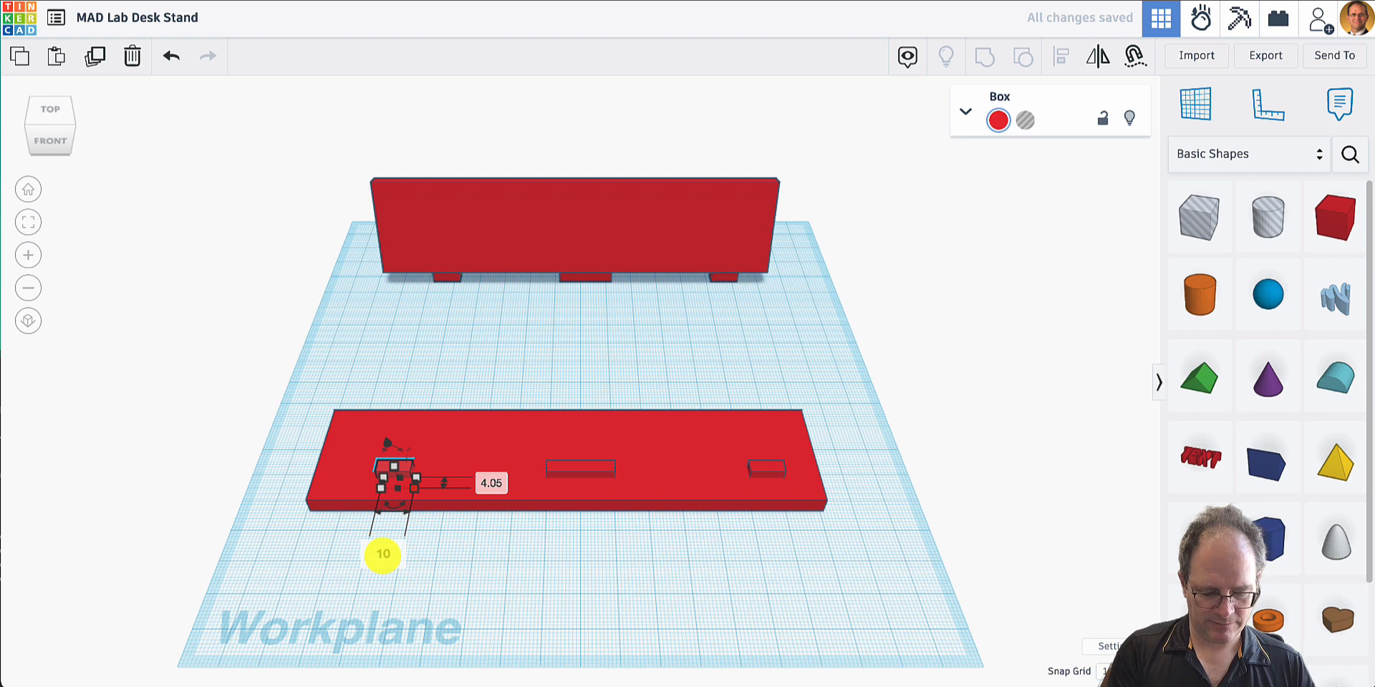
{"action": "type", "text": ".05"}
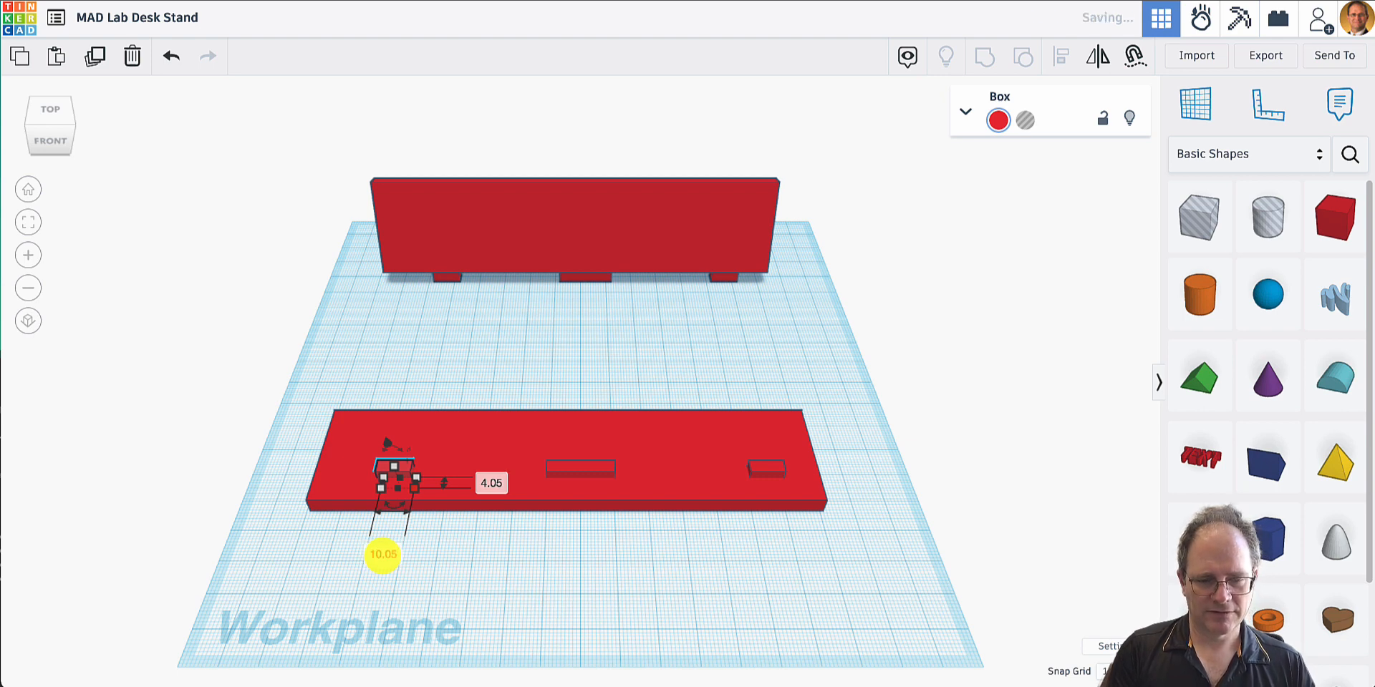
{"action": "key", "text": "Return"}
- Resize the middle peg copy in the base to 20.05 mm wide and 4.05 mm deep
{"action": "left_click", "coordinate": [585, 471]}
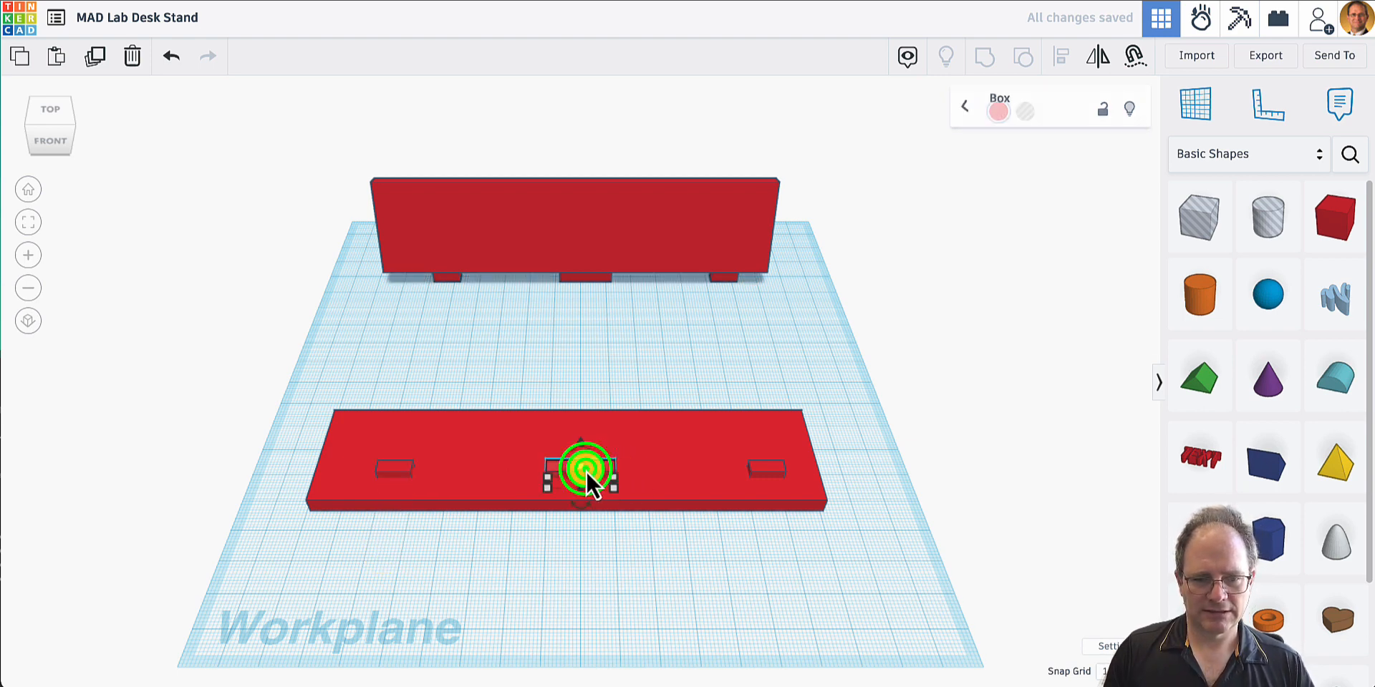
{"action": "left_click", "coordinate": [594, 429]}
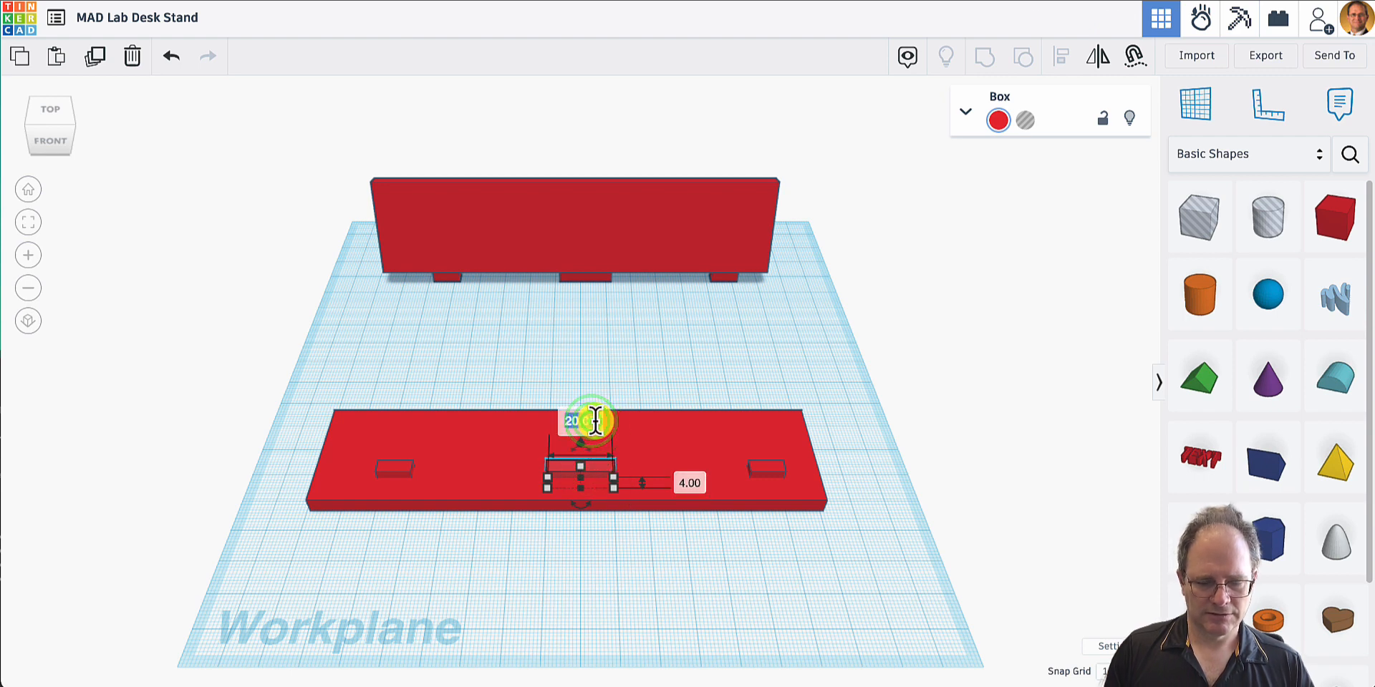
{"action": "key", "text": "Right"}
{"action": "key", "text": "BackSpace"}
{"action": "type", "text": "5"}
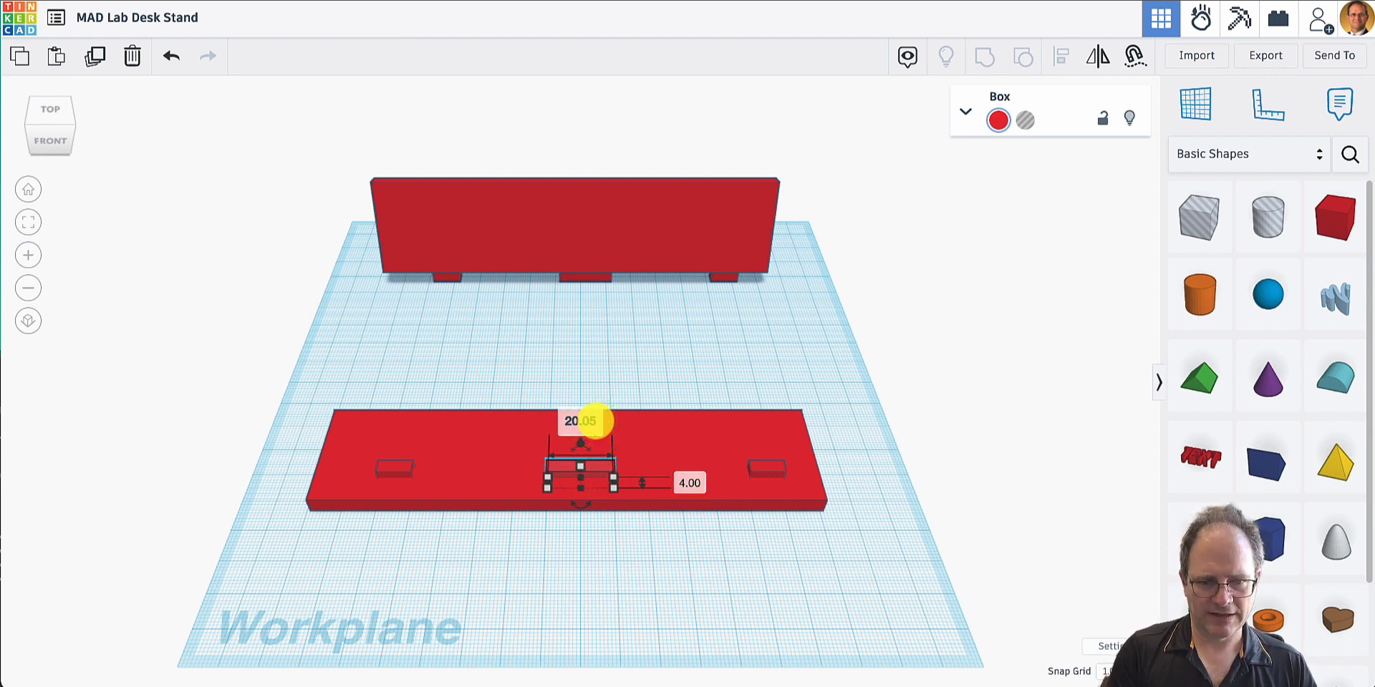
{"action": "key", "text": "Return"}
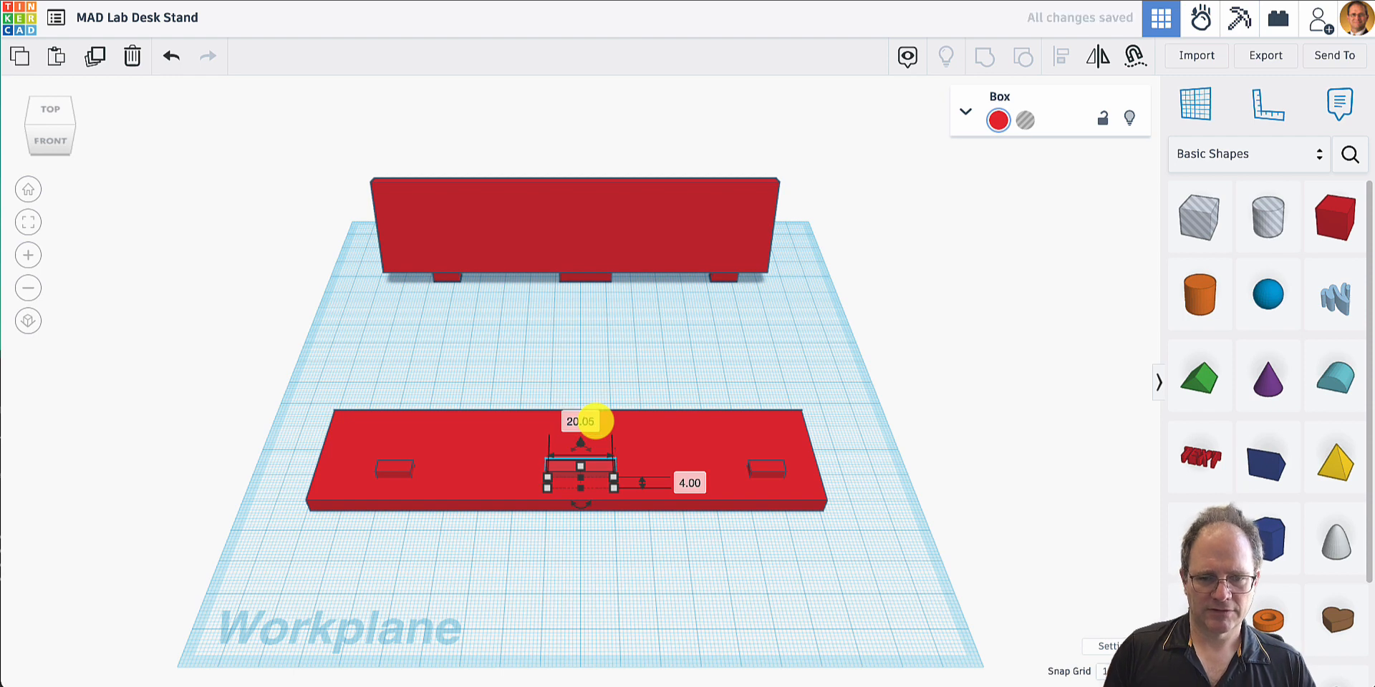
{"action": "left_click", "coordinate": [689, 484]}
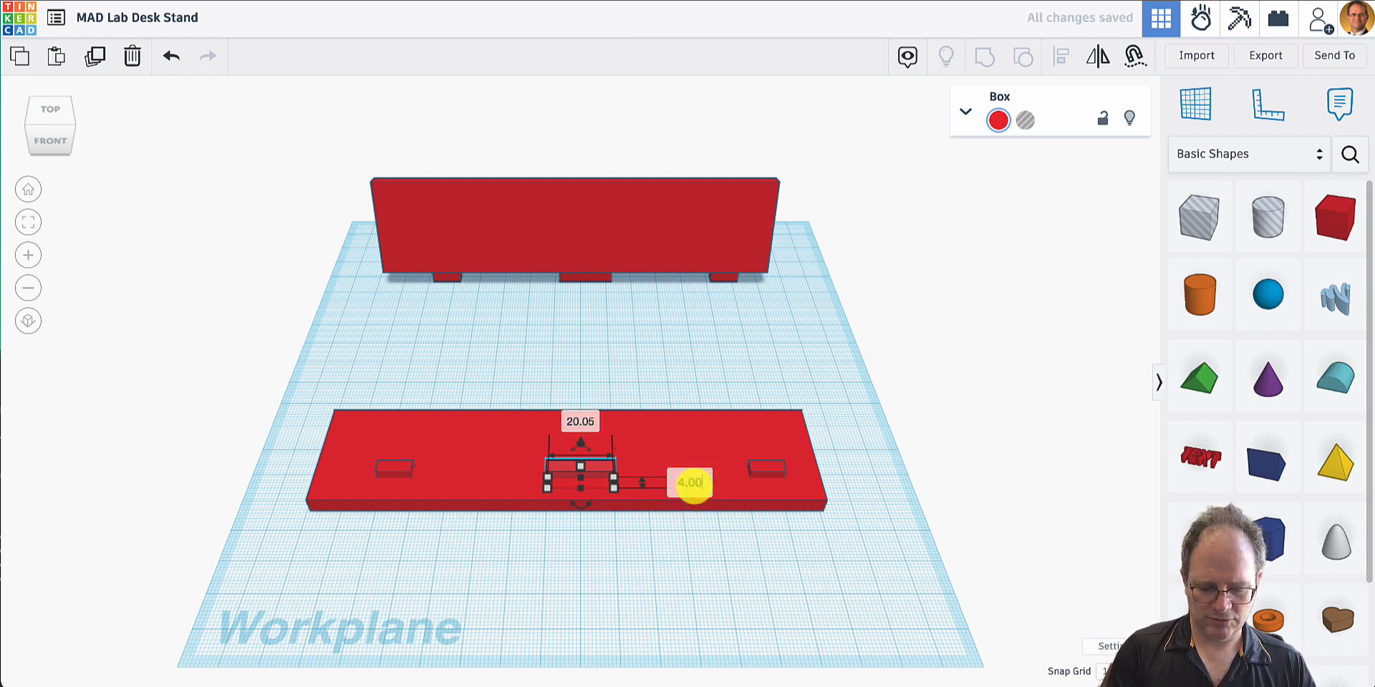
{"action": "key", "text": "BackSpace"}
{"action": "type", "text": "5"}
{"action": "key", "text": "Return"}
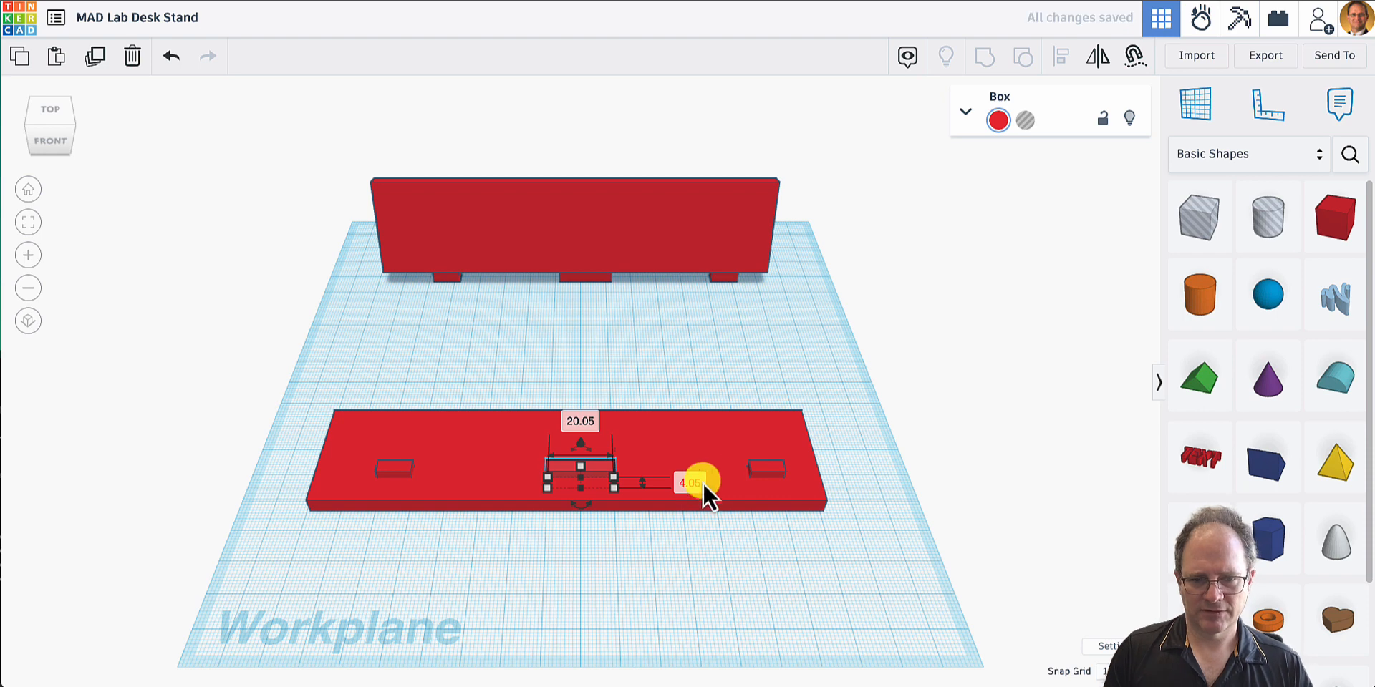
- Resize the right peg copy in the base to 4.05 mm deep and 10.05 mm wide
{"action": "left_click", "coordinate": [763, 469]}
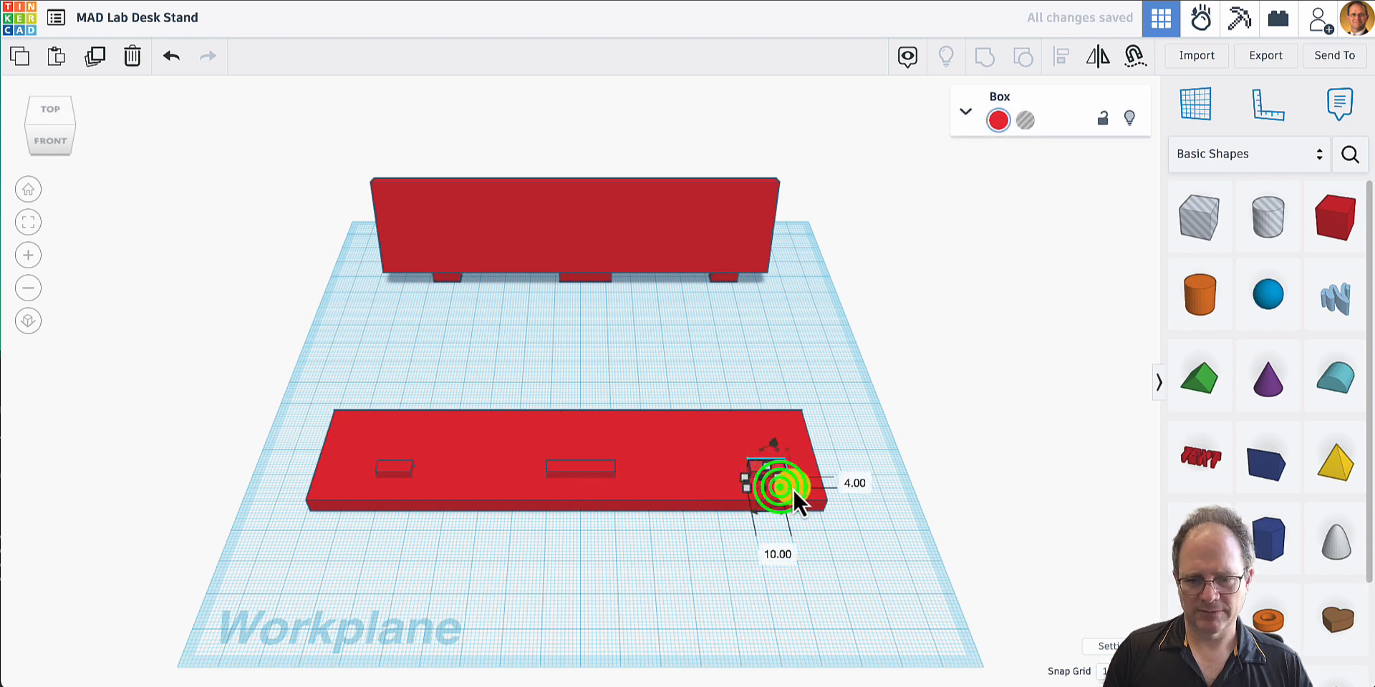
{"action": "left_click", "coordinate": [855, 482]}
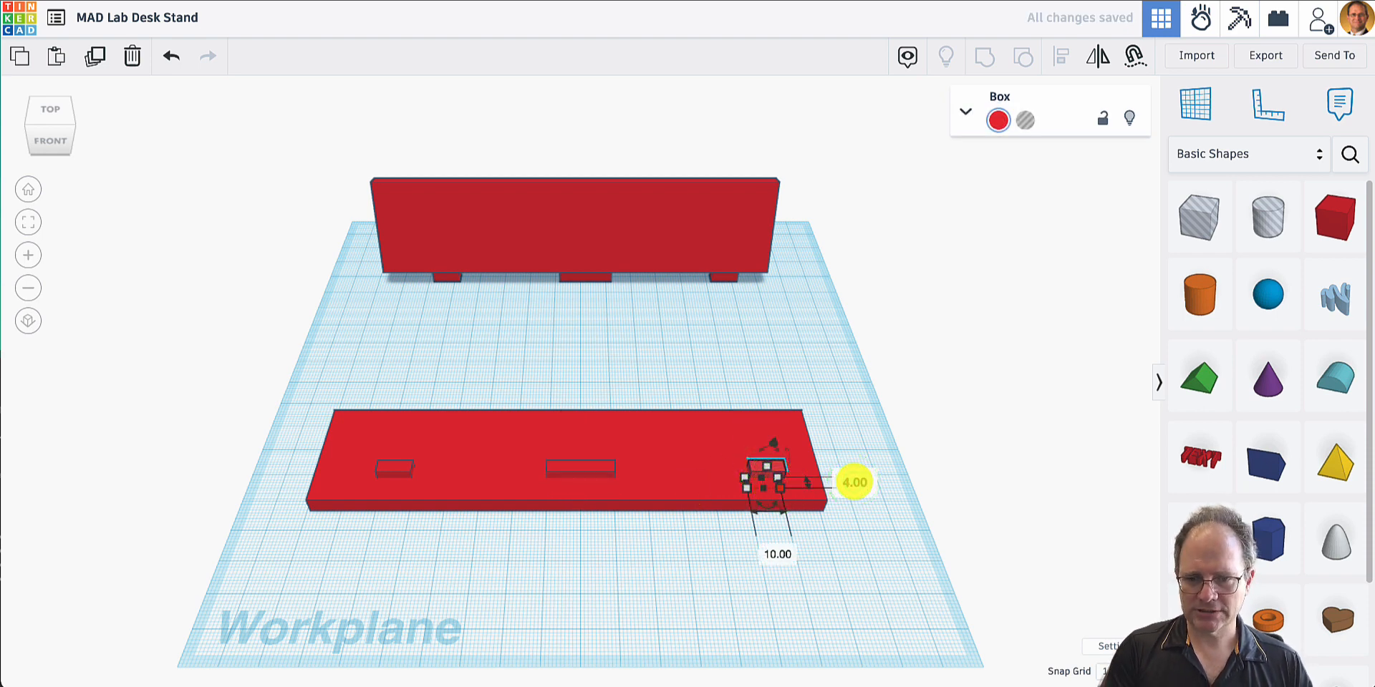
{"action": "key", "text": "BackSpace"}
{"action": "type", "text": "5"}
{"action": "key", "text": "Return"}
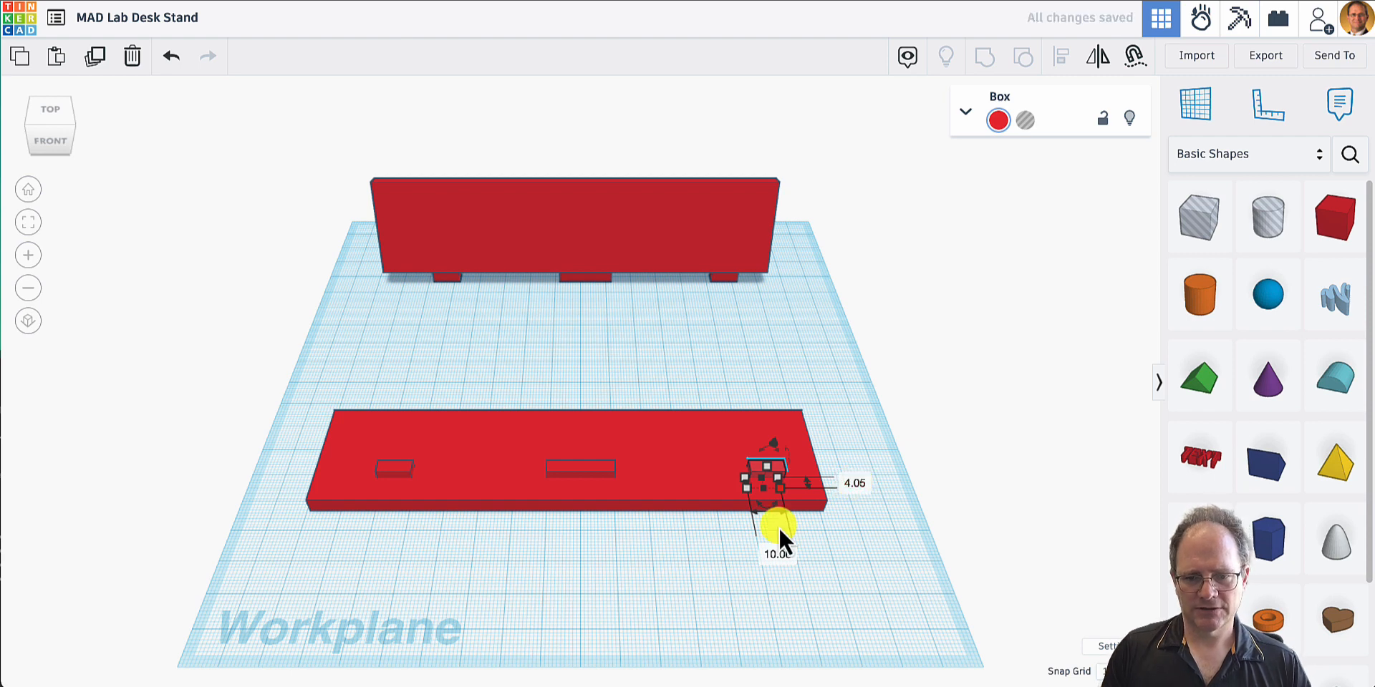
{"action": "left_click", "coordinate": [787, 555]}
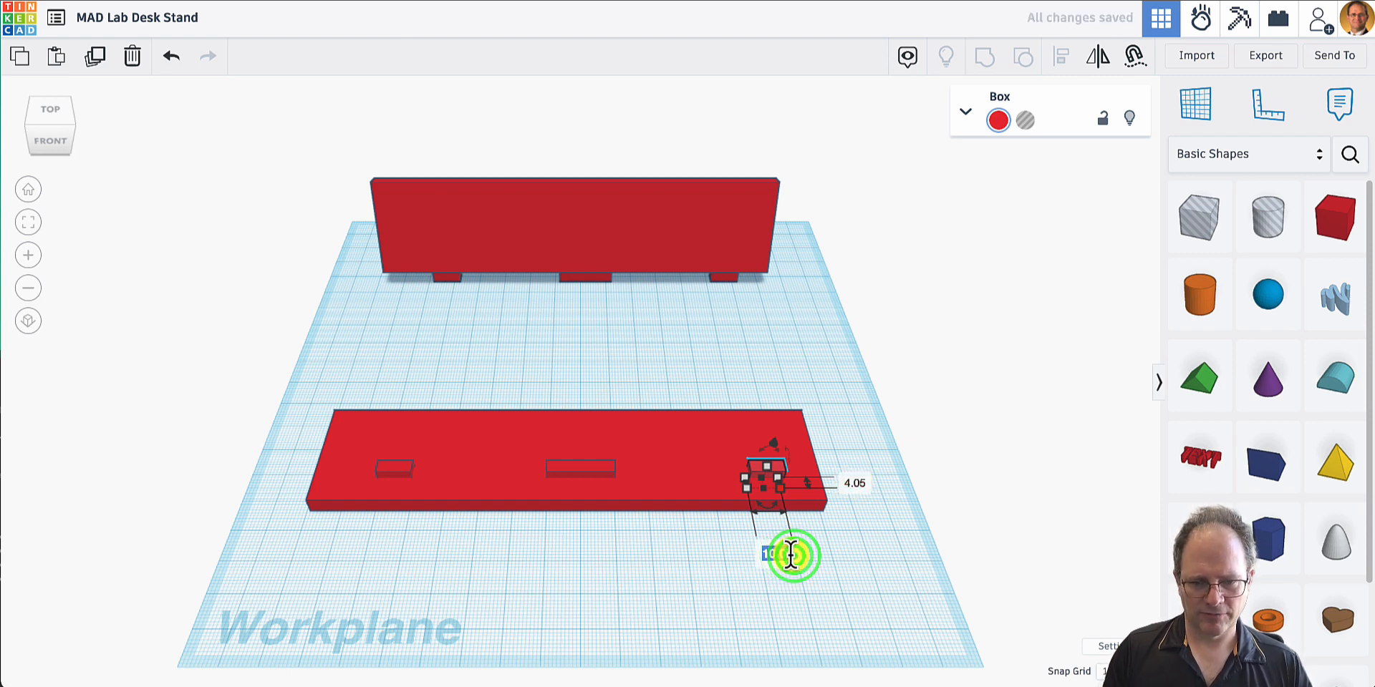
{"action": "type", "text": "10.05"}
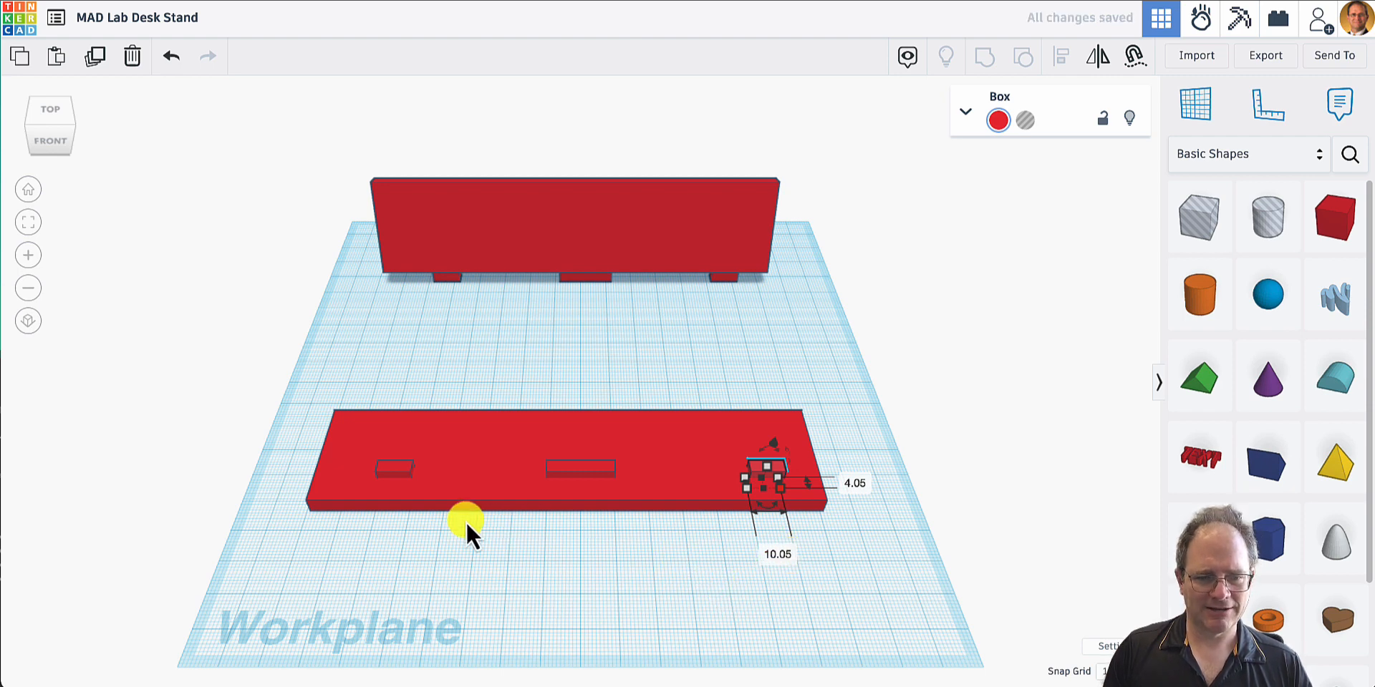
- Turn the three enlarged peg copies into holes and group them with the base to cut the peg slots
{"action": "left_click", "coordinate": [396, 466], "text": "shift"}
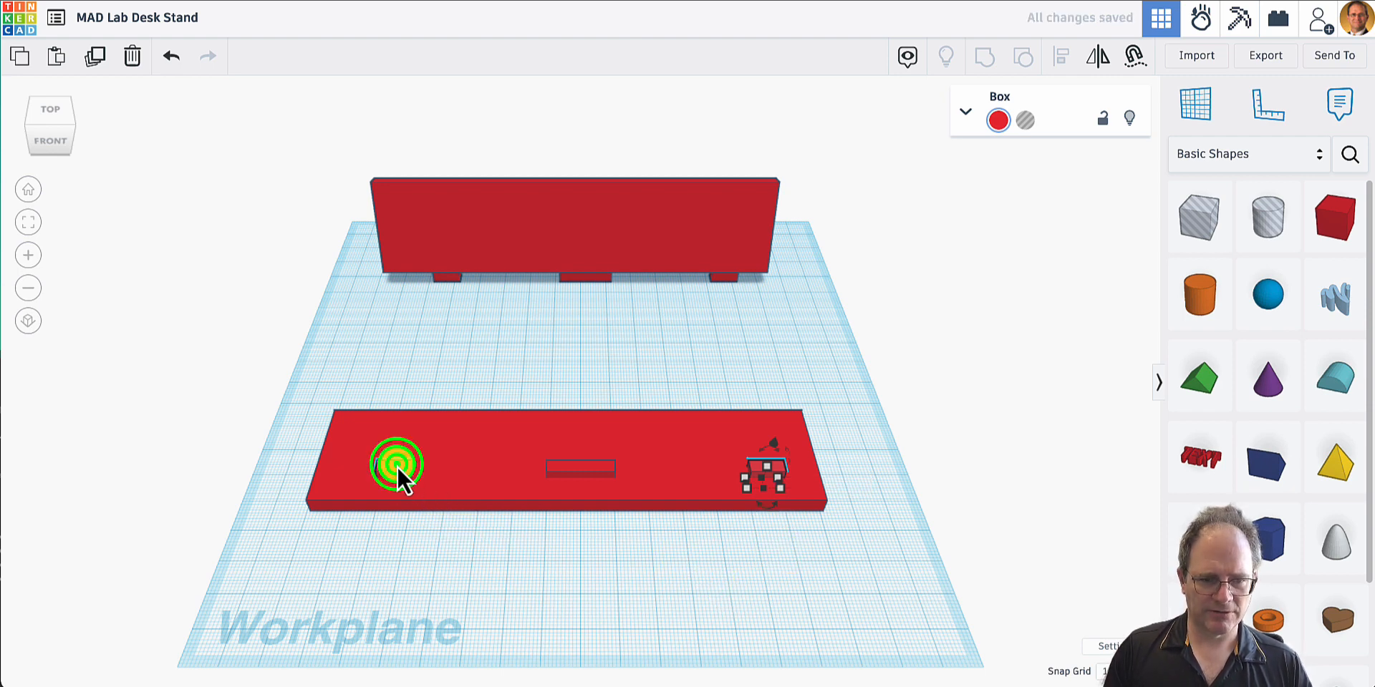
{"action": "left_click", "coordinate": [598, 464], "text": "shift"}
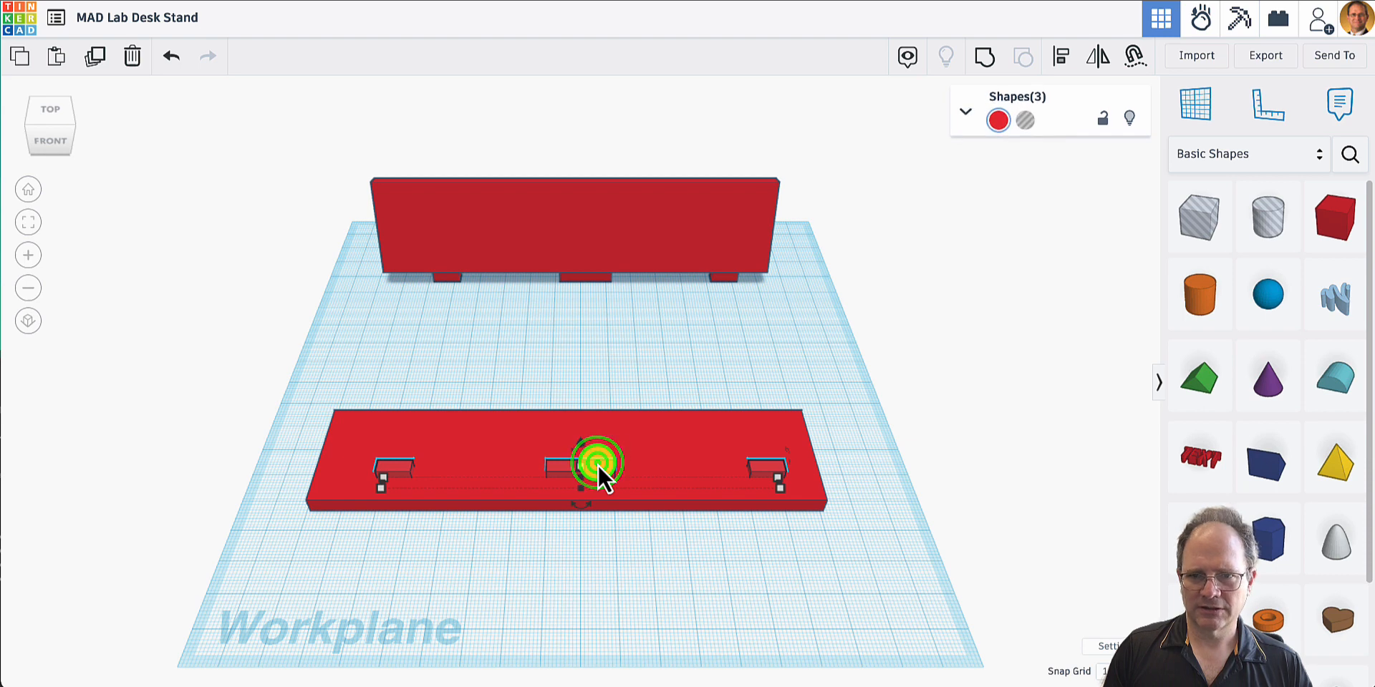
{"action": "left_click", "coordinate": [1026, 118]}
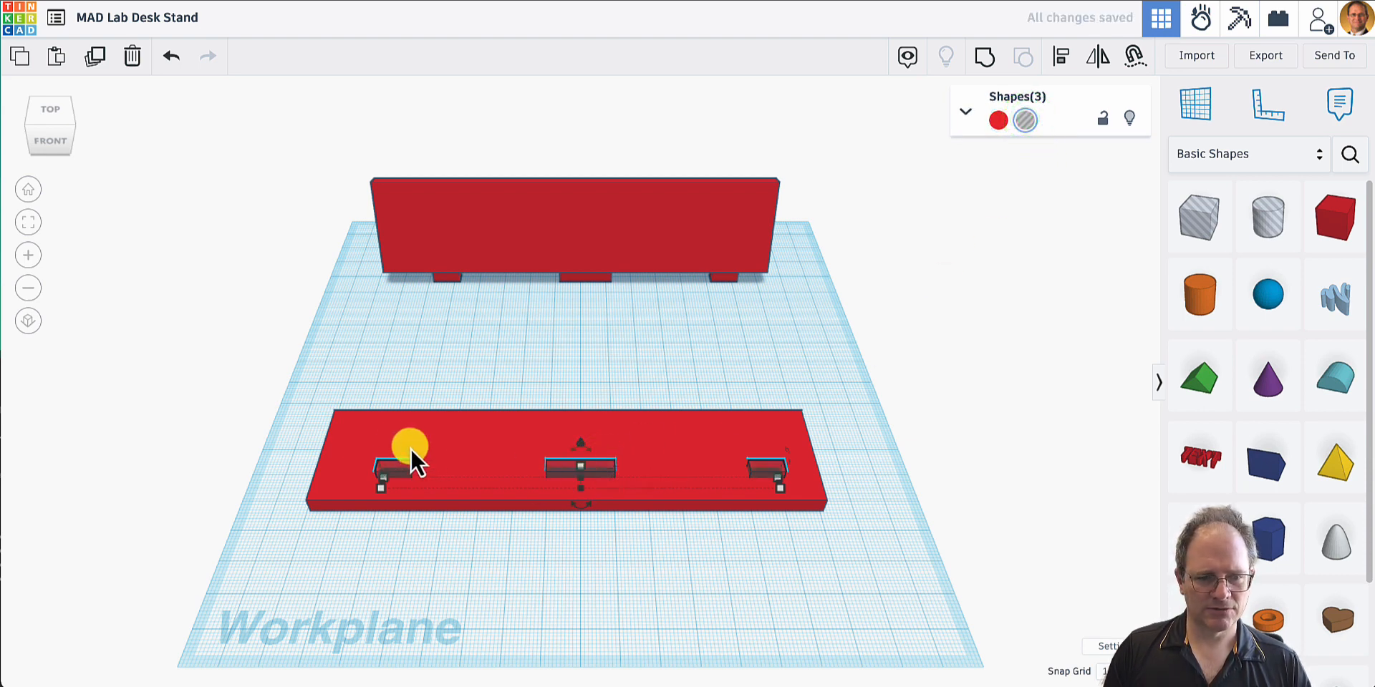
{"action": "left_click", "coordinate": [386, 440], "text": "shift"}
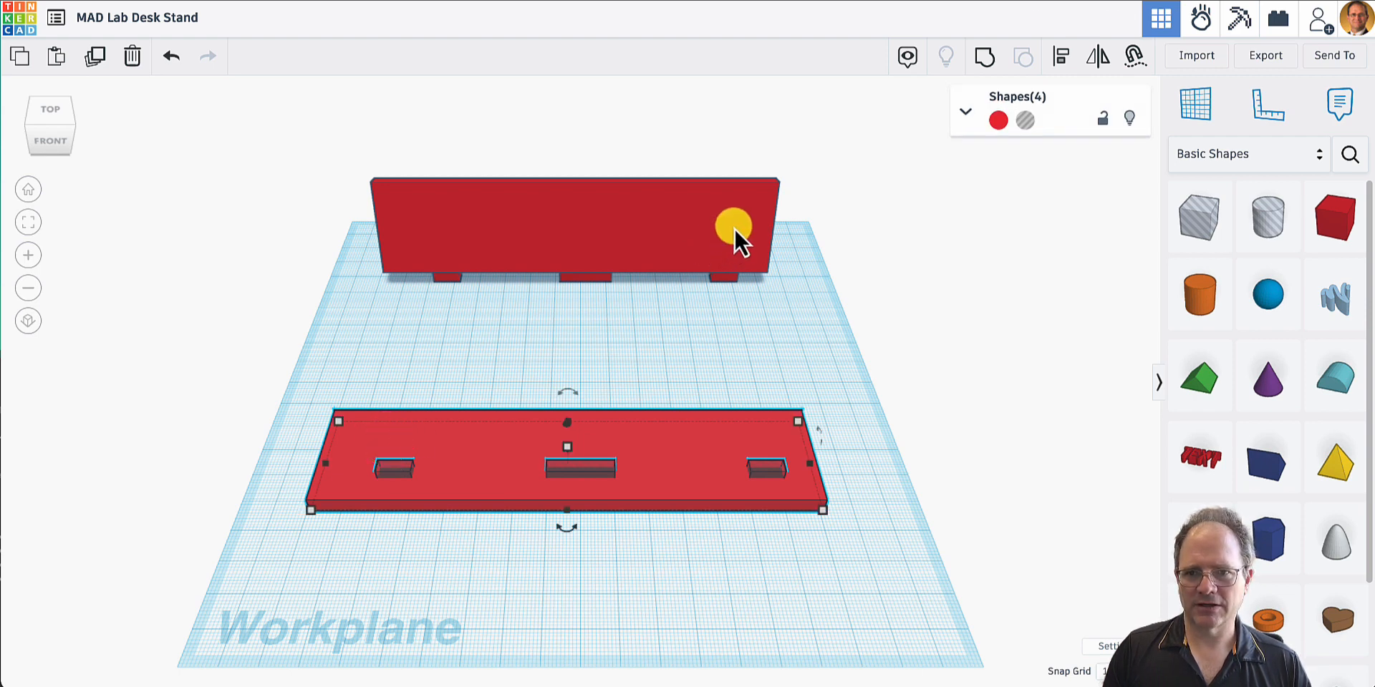
{"action": "left_click", "coordinate": [984, 56]}
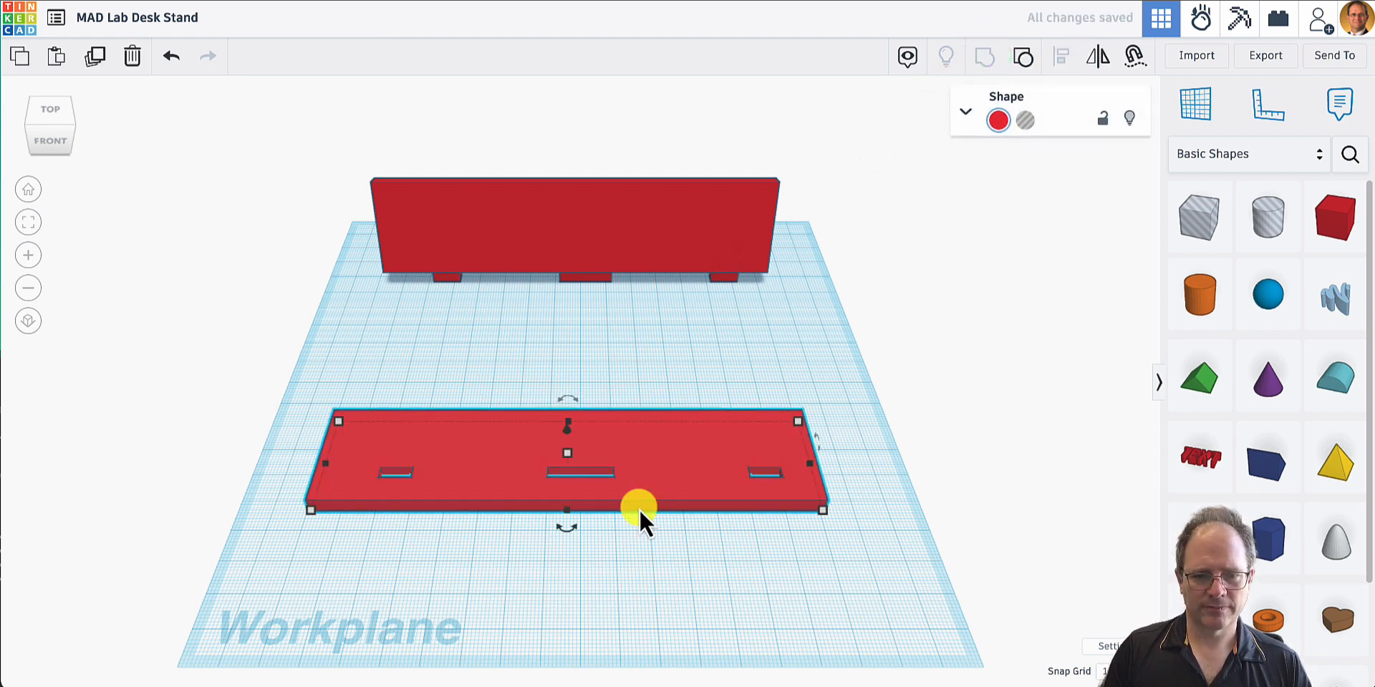
{"action": "left_click", "coordinate": [591, 576]}
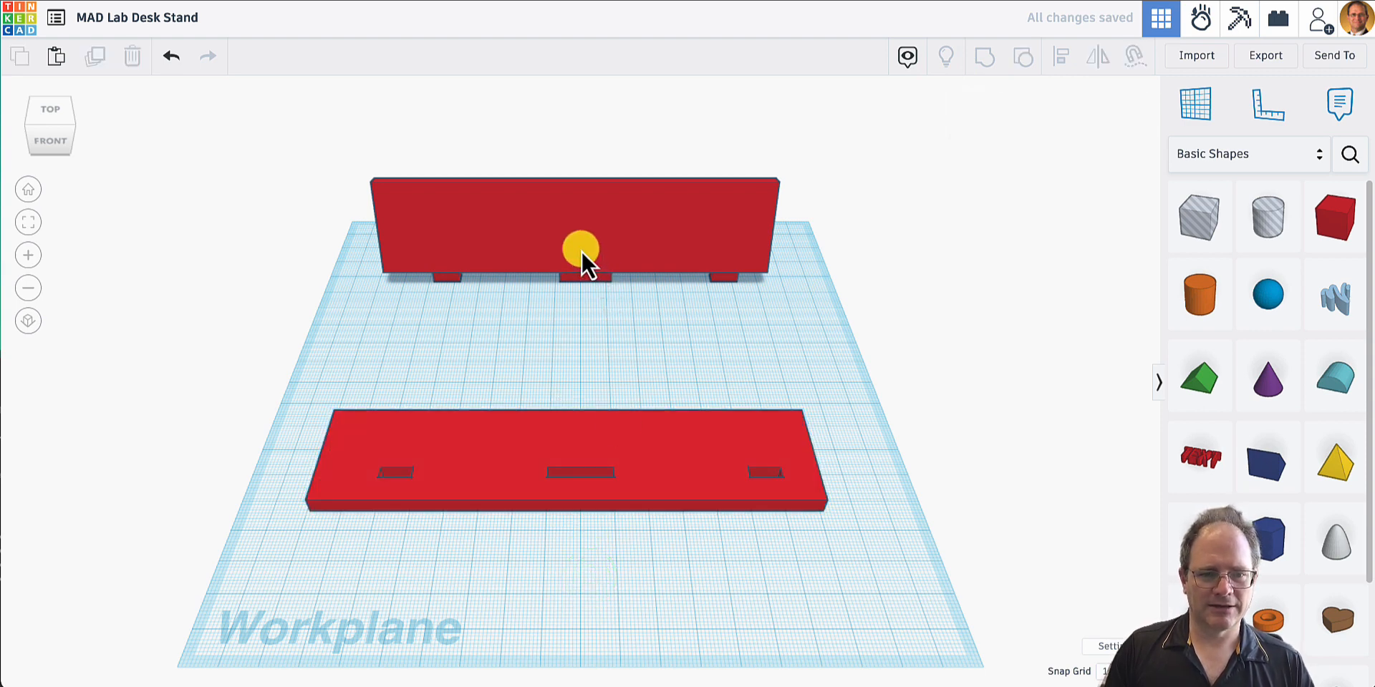
- Move the pegged plate forward 101 mm and sideways -3 mm onto the base, and check the pegs against the slots from below
{"action": "left_click_drag", "start_coordinate": [582, 251], "coordinate": [571, 451]}
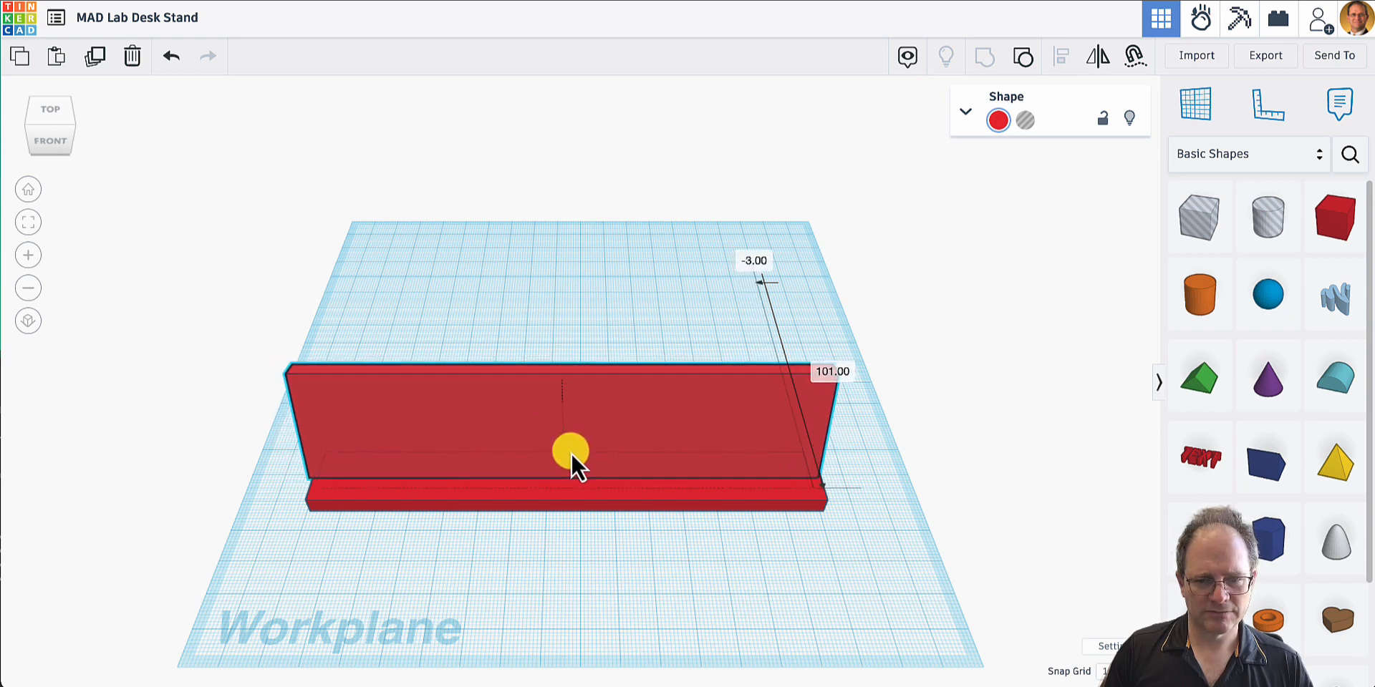
{"action": "right_click_drag", "start_coordinate": [595, 493], "coordinate": [618, 275]}
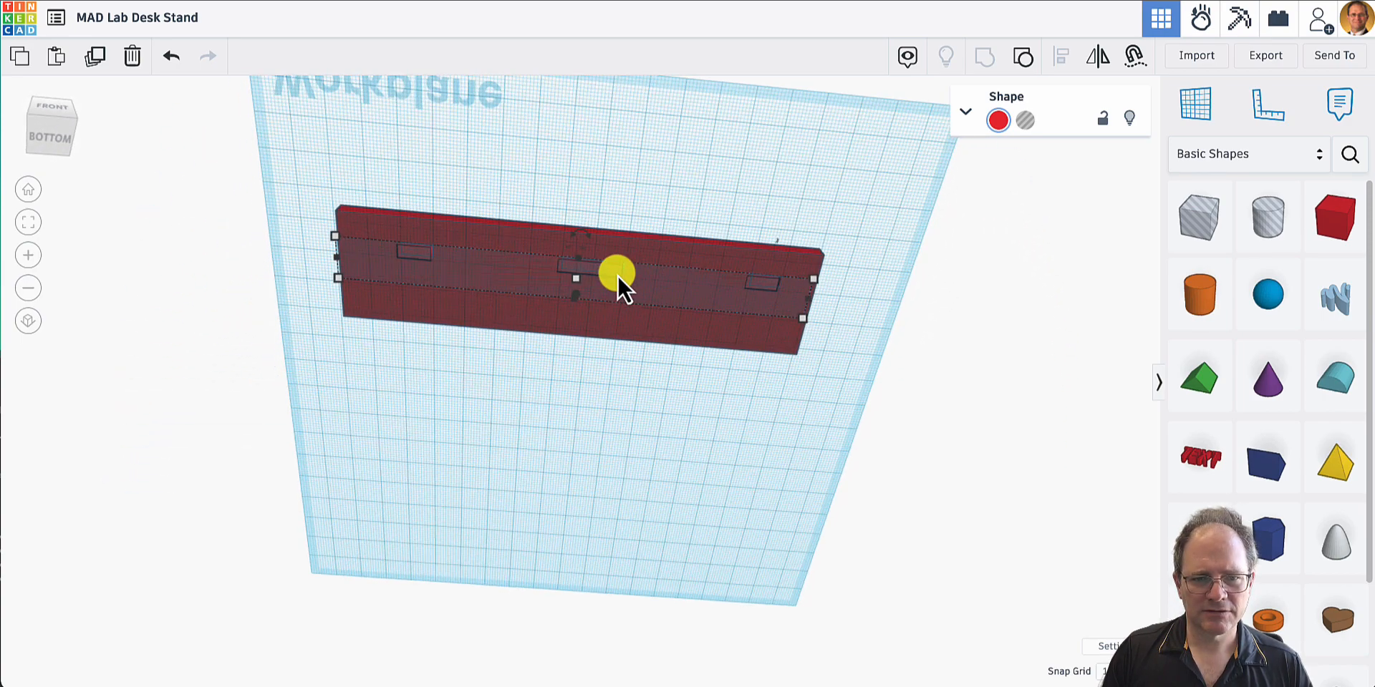
- Nudge the pegged plate 1 mm sideways and 1 mm in depth so its pegs line up with the base slots
{"action": "scroll", "coordinate": [617, 273], "scroll_direction": "up", "scroll_amount": 5}
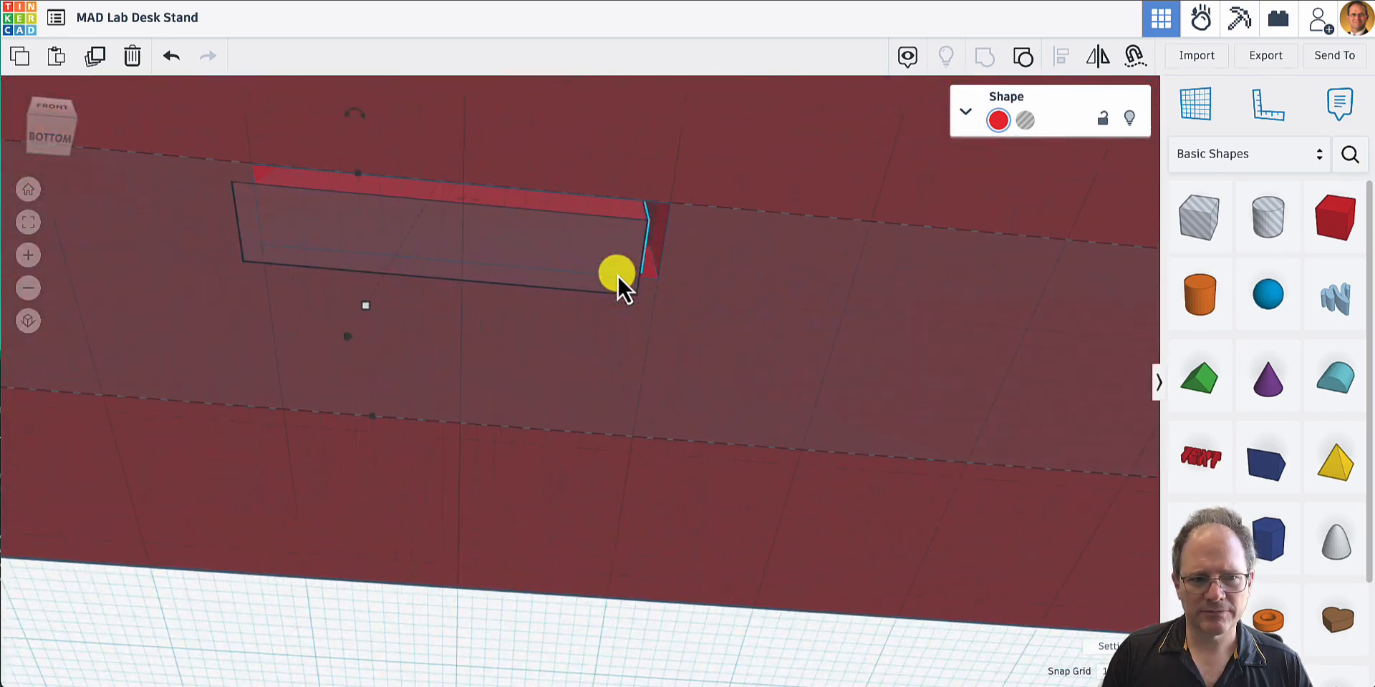
{"action": "key", "text": "Right"}
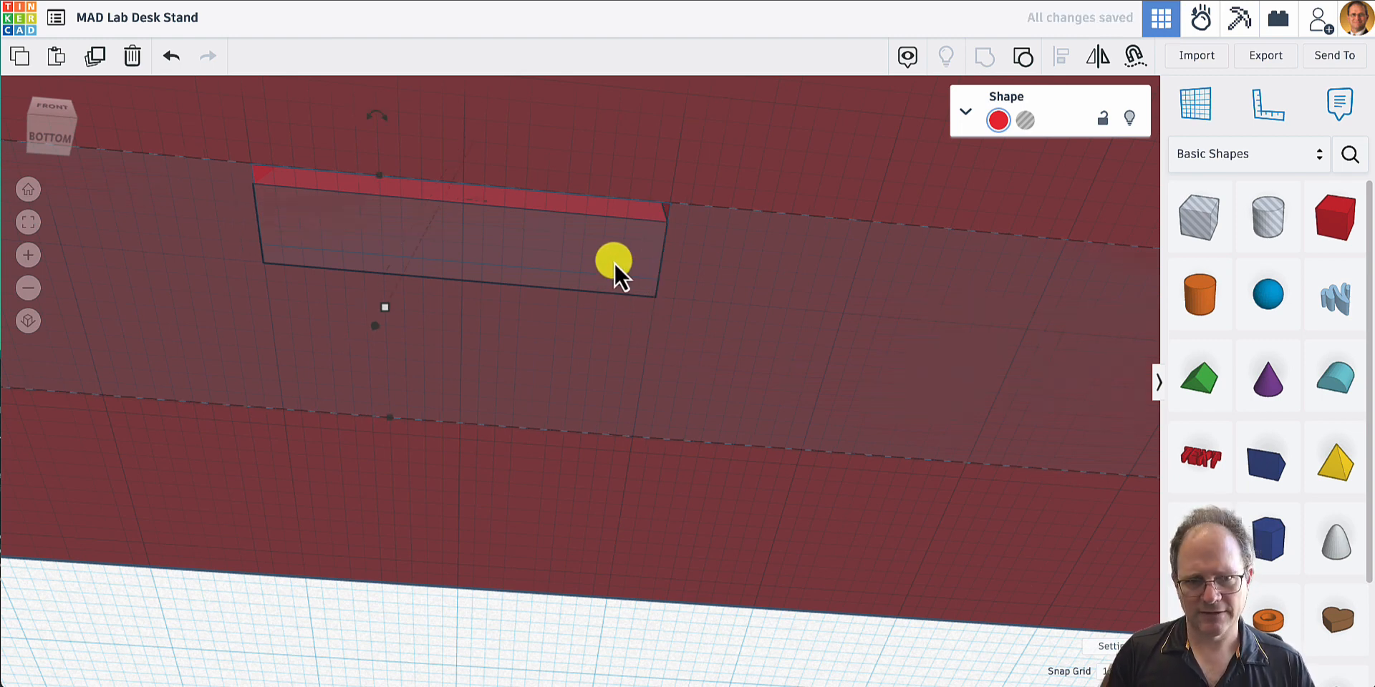
{"action": "key", "text": "Up"}
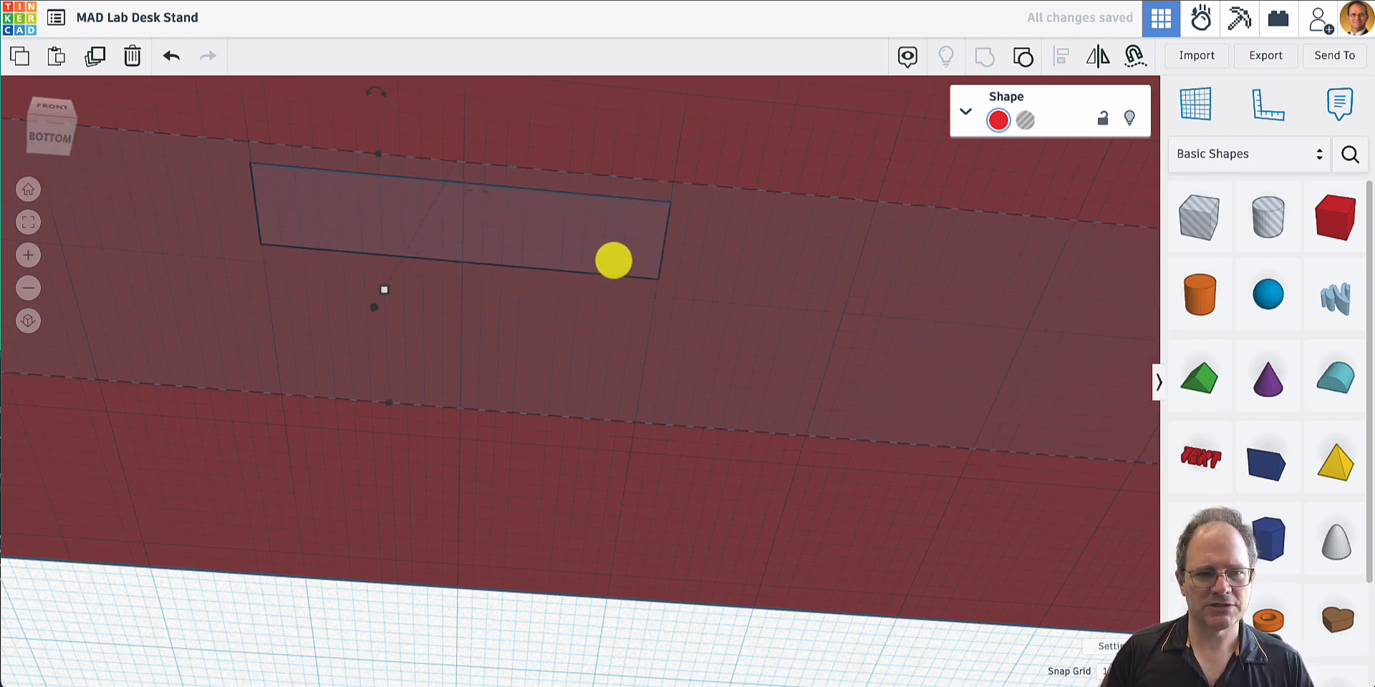
- Examine the assembled stand from the front and the side to check how the tilted plate sits in the base
{"action": "right_click_drag", "start_coordinate": [642, 213], "coordinate": [669, 418]}
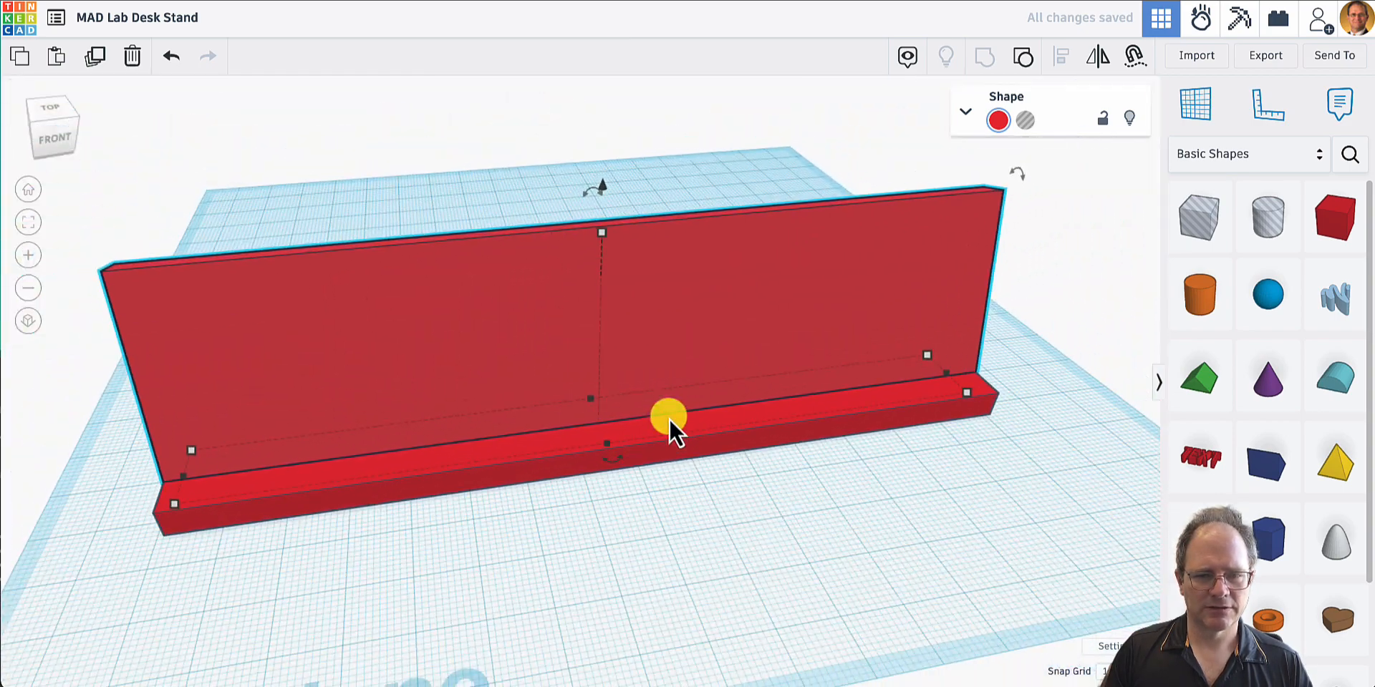
{"action": "right_click_drag", "start_coordinate": [448, 521], "coordinate": [453, 520]}
{"action": "right_click_drag", "start_coordinate": [635, 462], "coordinate": [408, 461]}
{"action": "scroll", "coordinate": [525, 409], "scroll_direction": "up", "scroll_amount": 3}
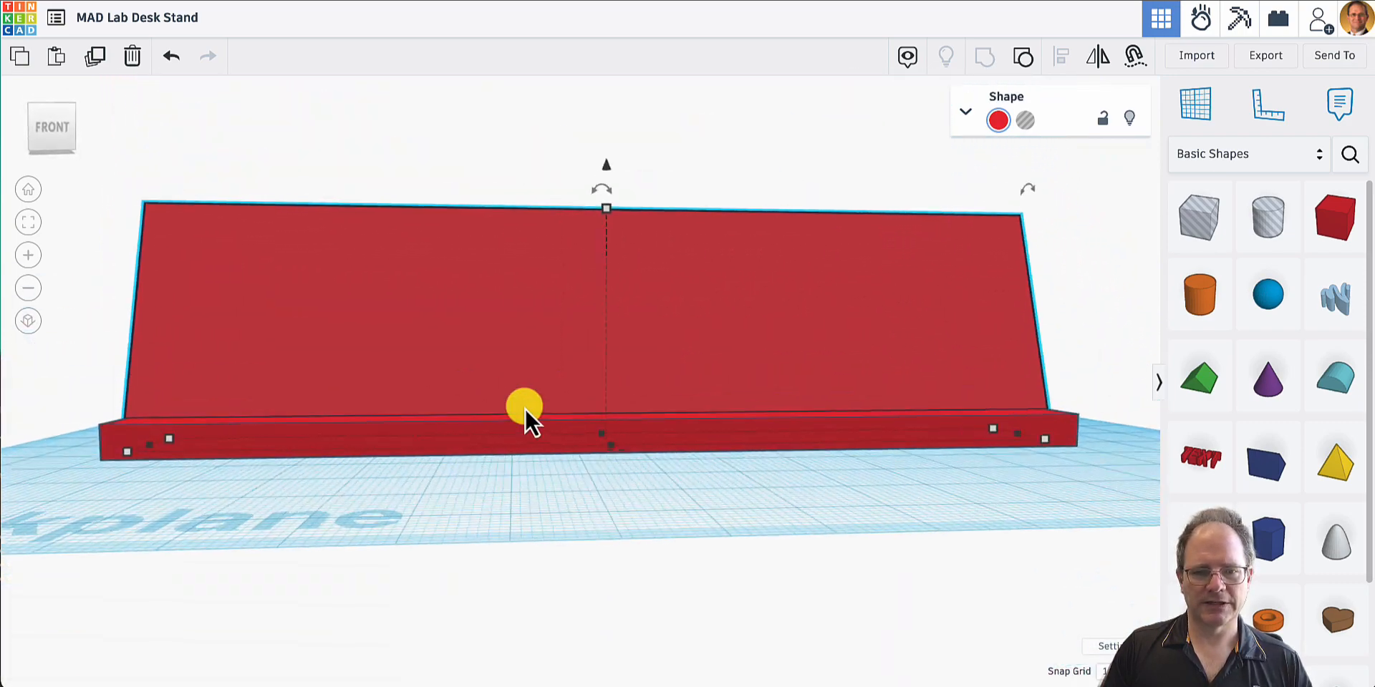
{"action": "scroll", "coordinate": [526, 409], "scroll_direction": "down", "scroll_amount": 5}
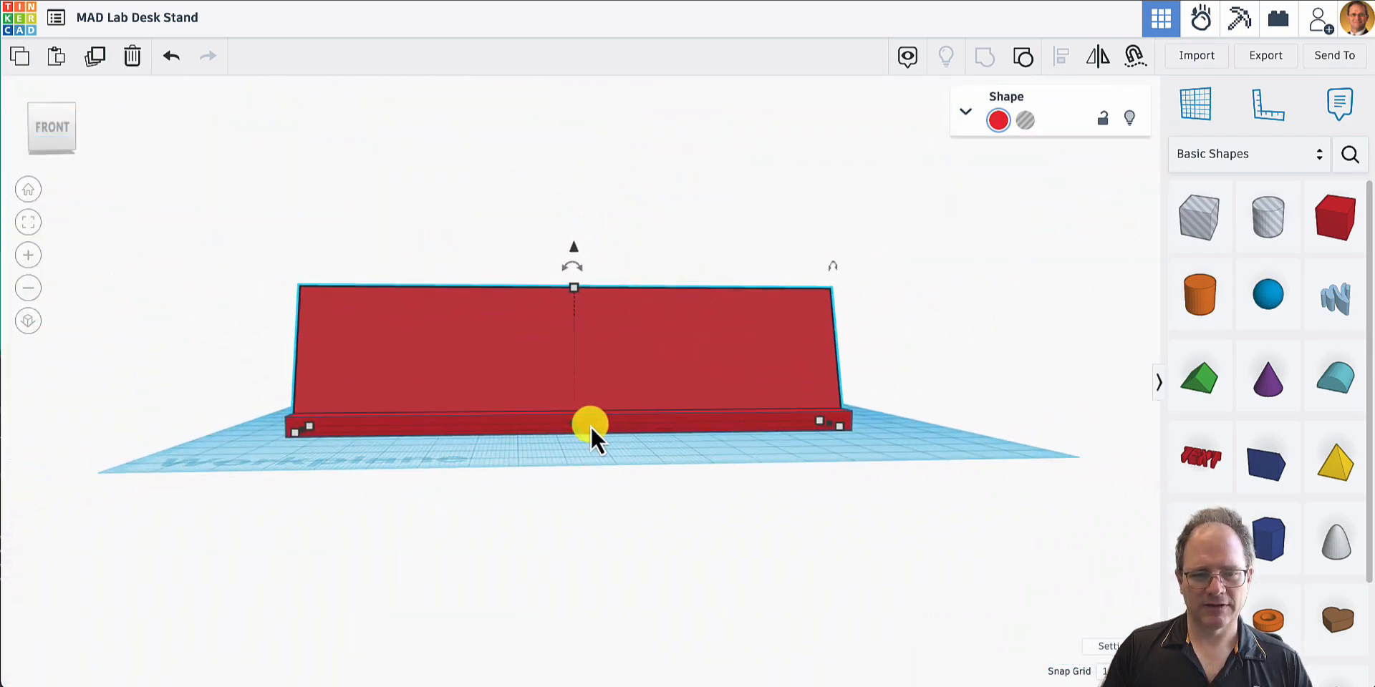
{"action": "mouse_move", "coordinate": [590, 427]}
{"action": "right_mouse_down"}
{"action": "mouse_move", "coordinate": [579, 455]}
{"action": "mouse_move", "coordinate": [571, 420]}
{"action": "right_mouse_up"}
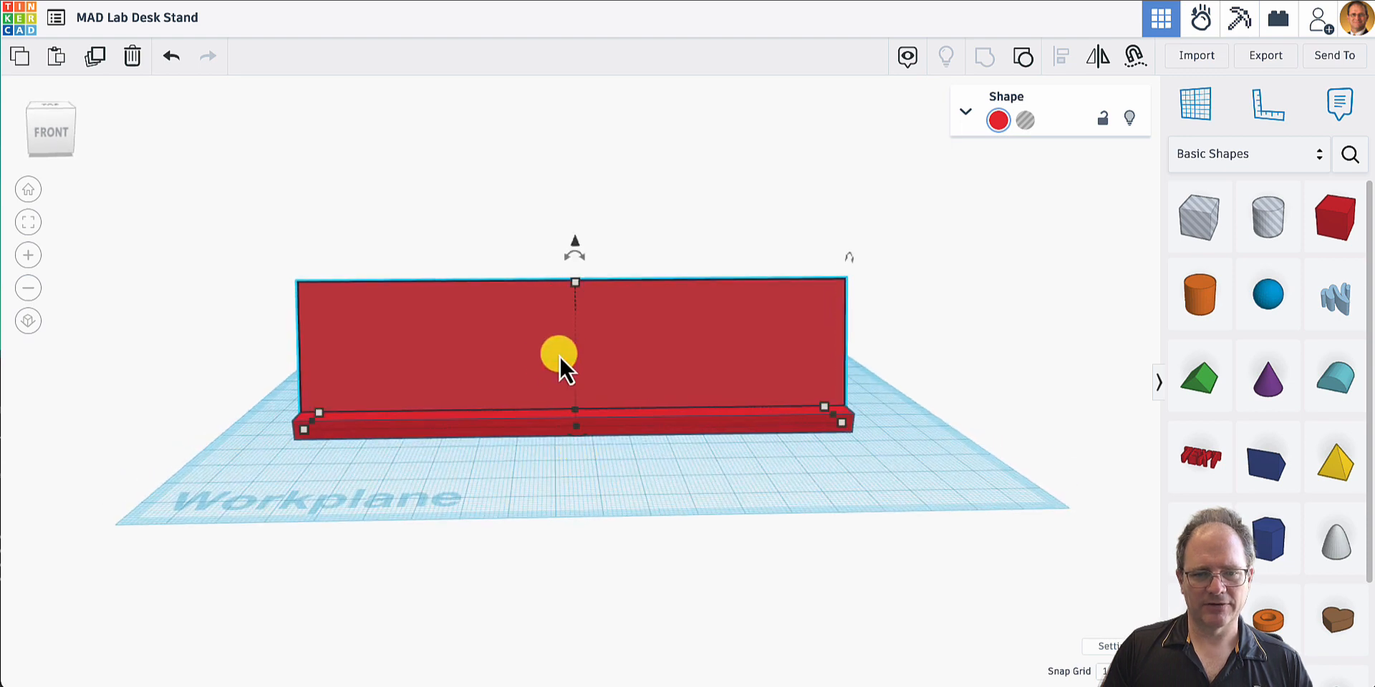
{"action": "right_click_drag", "start_coordinate": [473, 449], "coordinate": [824, 415]}
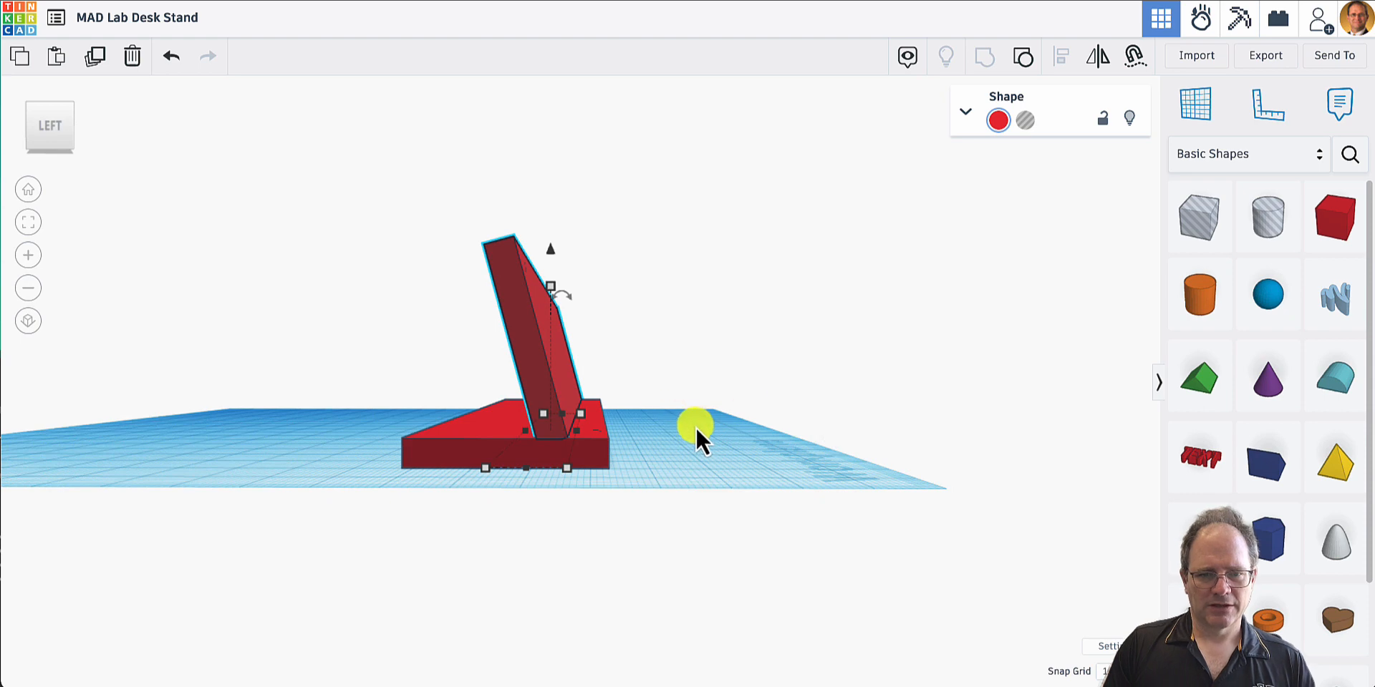
{"action": "right_click_drag", "start_coordinate": [702, 431], "coordinate": [721, 440]}
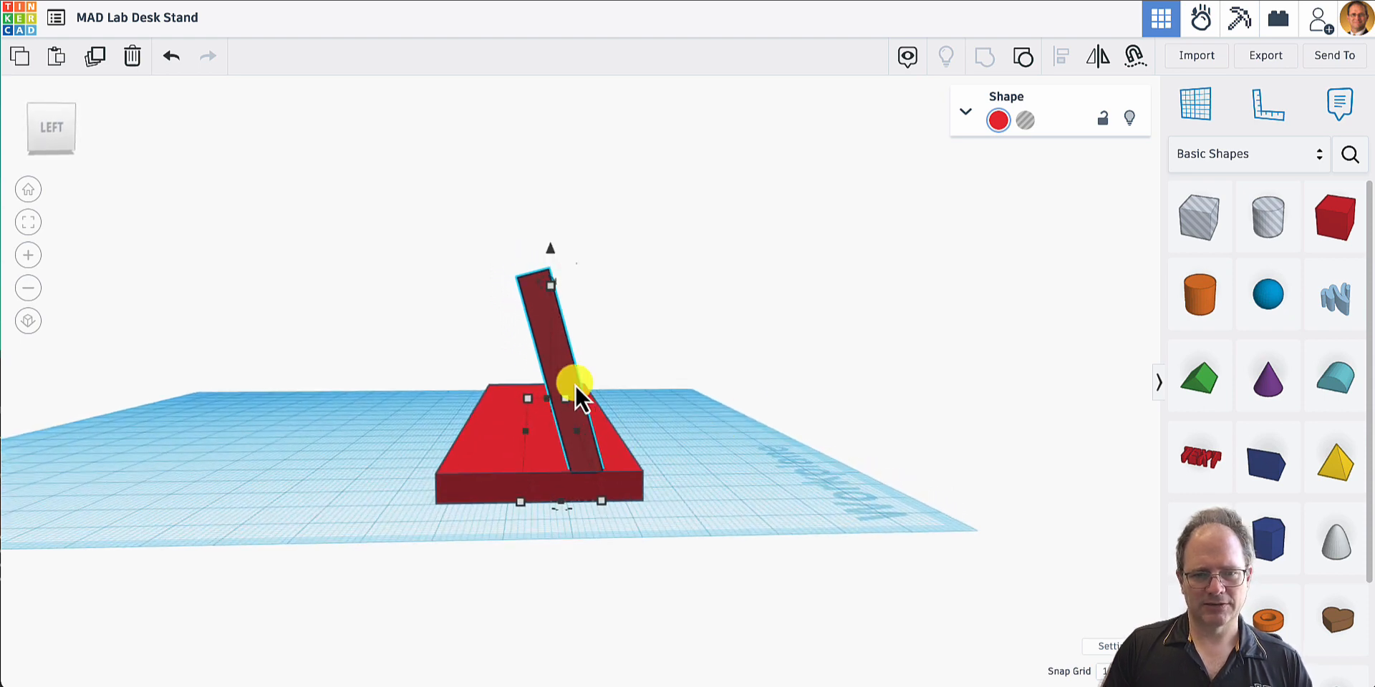
- Rotate the pegged plate 75° so it lies flat, and move it off the base to the area behind it
{"action": "left_click_drag", "start_coordinate": [544, 286], "coordinate": [464, 325]}
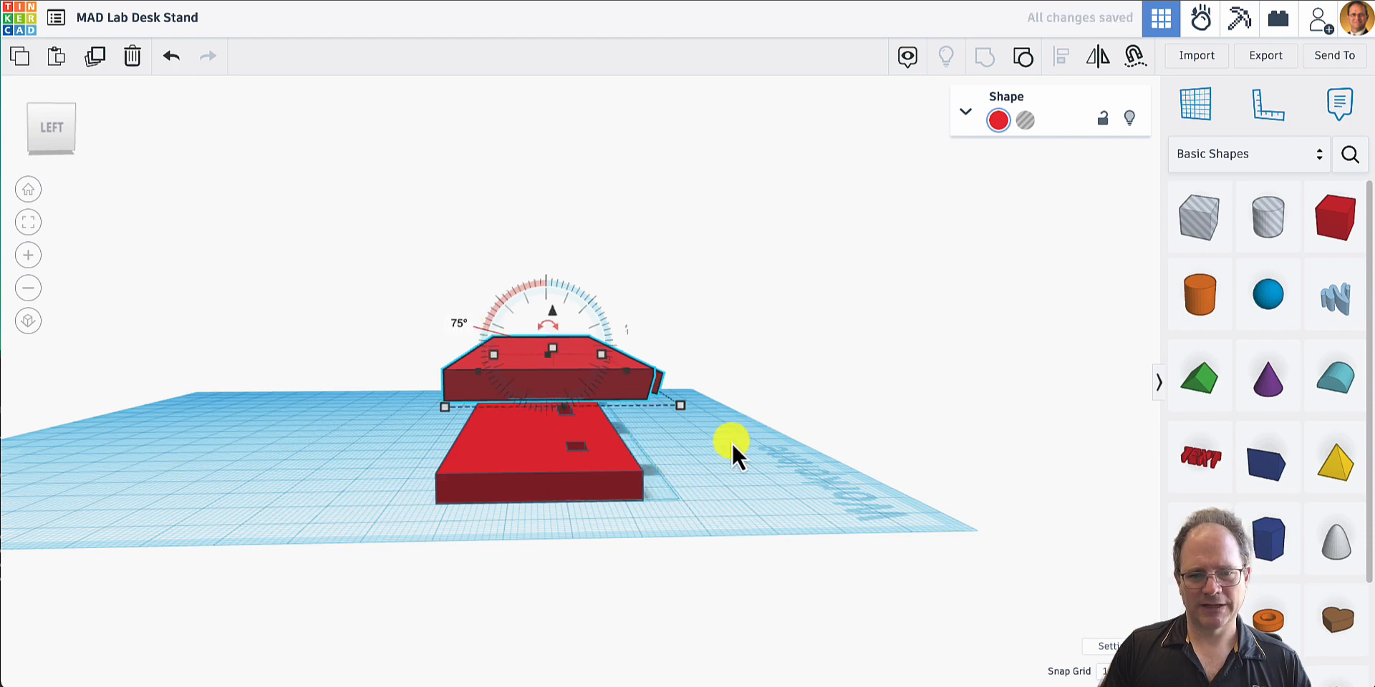
{"action": "left_click_drag", "start_coordinate": [583, 385], "coordinate": [292, 423]}
{"action": "right_click_drag", "start_coordinate": [550, 446], "coordinate": [671, 465]}
{"action": "left_click_drag", "start_coordinate": [742, 565], "coordinate": [332, 599]}
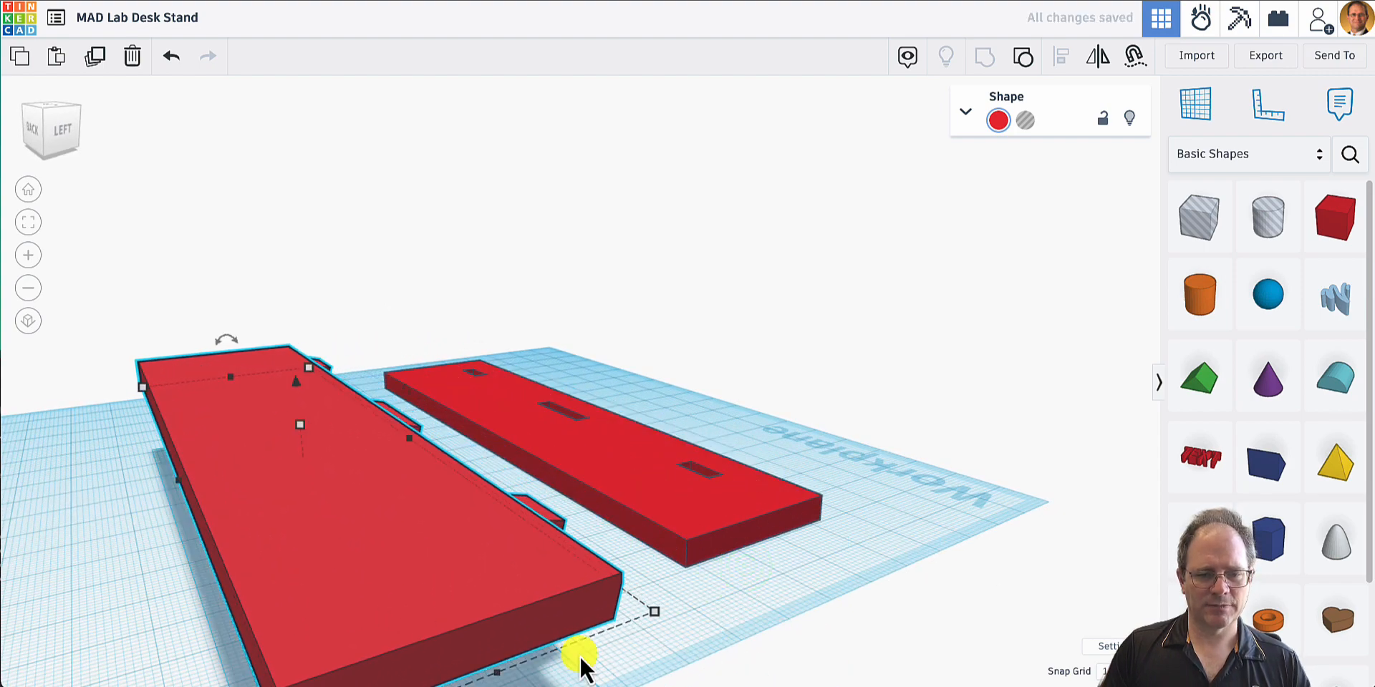
{"action": "right_click_drag", "start_coordinate": [577, 654], "coordinate": [538, 636]}
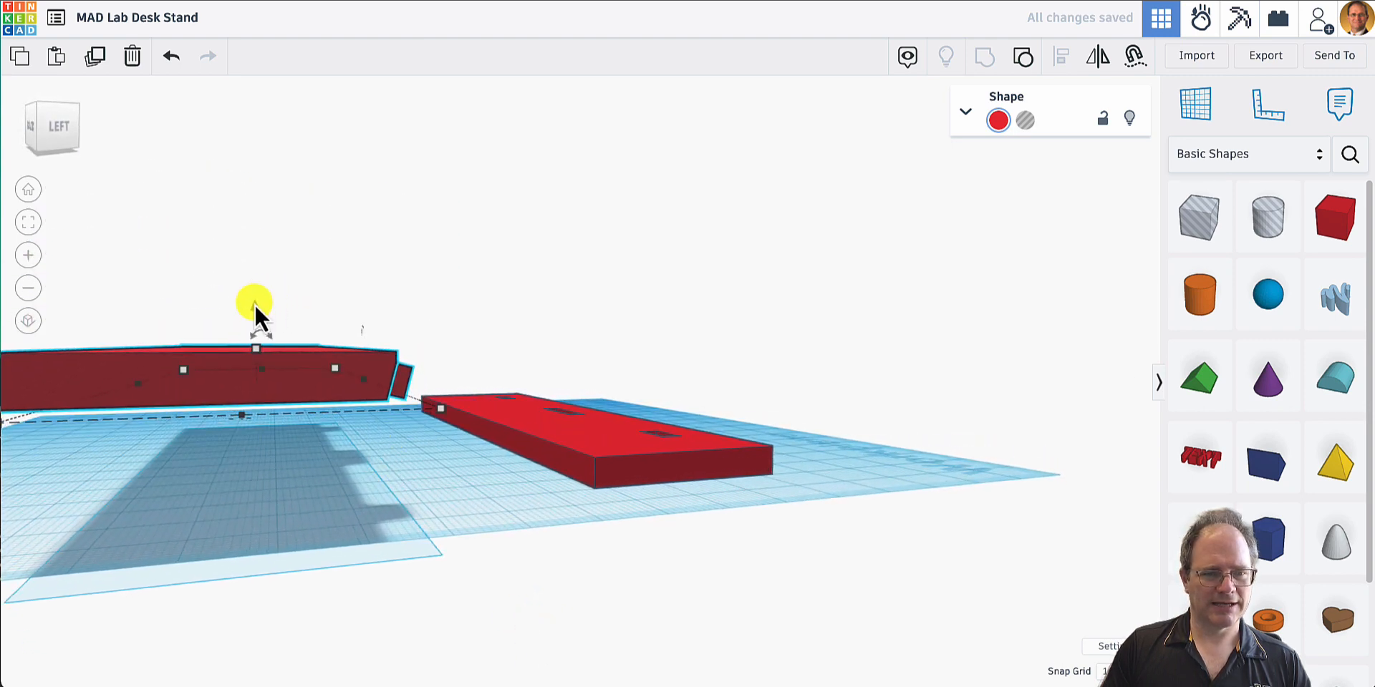
- Lower the flat pegged plate to the workplane, finishing with a 2 mm downward move
{"action": "left_click_drag", "start_coordinate": [255, 308], "coordinate": [251, 384]}
{"action": "mouse_move", "coordinate": [441, 379]}
{"action": "right_mouse_down"}
{"action": "mouse_move", "coordinate": [460, 373]}
{"action": "mouse_move", "coordinate": [460, 346]}
{"action": "mouse_move", "coordinate": [457, 387]}
{"action": "mouse_move", "coordinate": [456, 373]}
{"action": "right_mouse_up"}
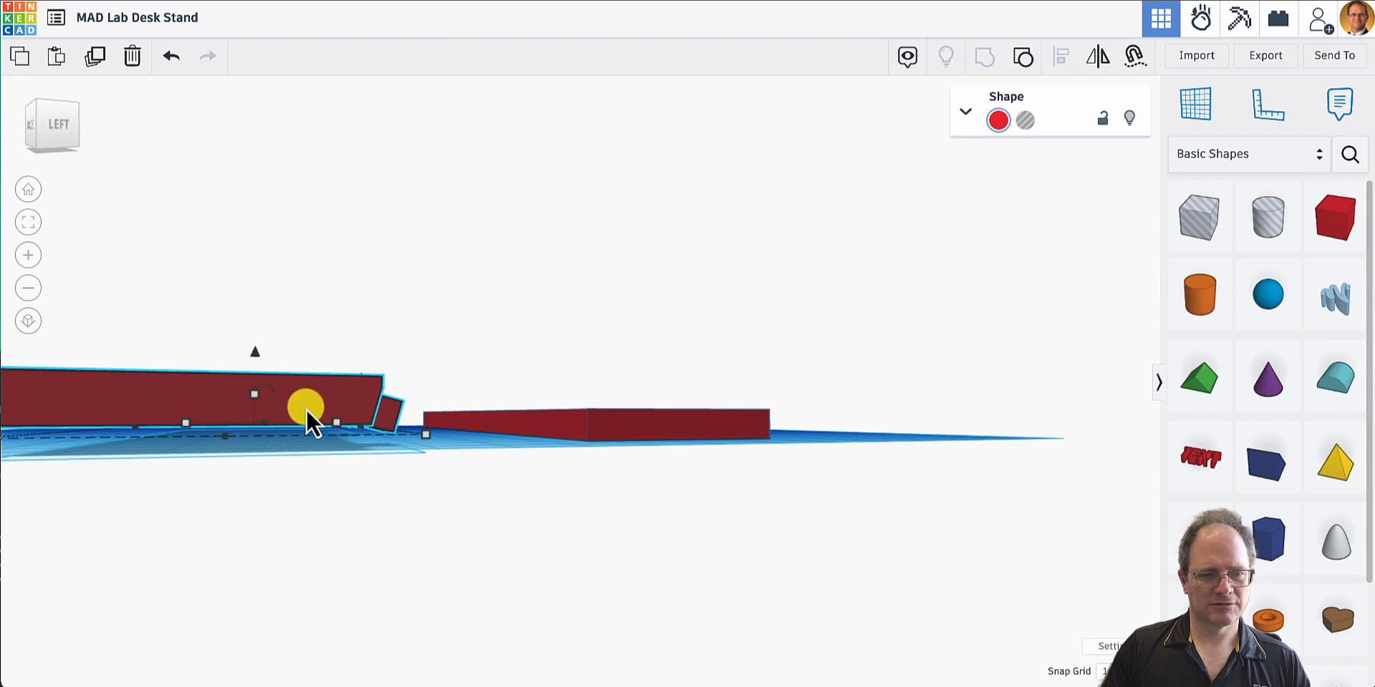
{"action": "left_click_drag", "start_coordinate": [256, 352], "coordinate": [255, 361]}
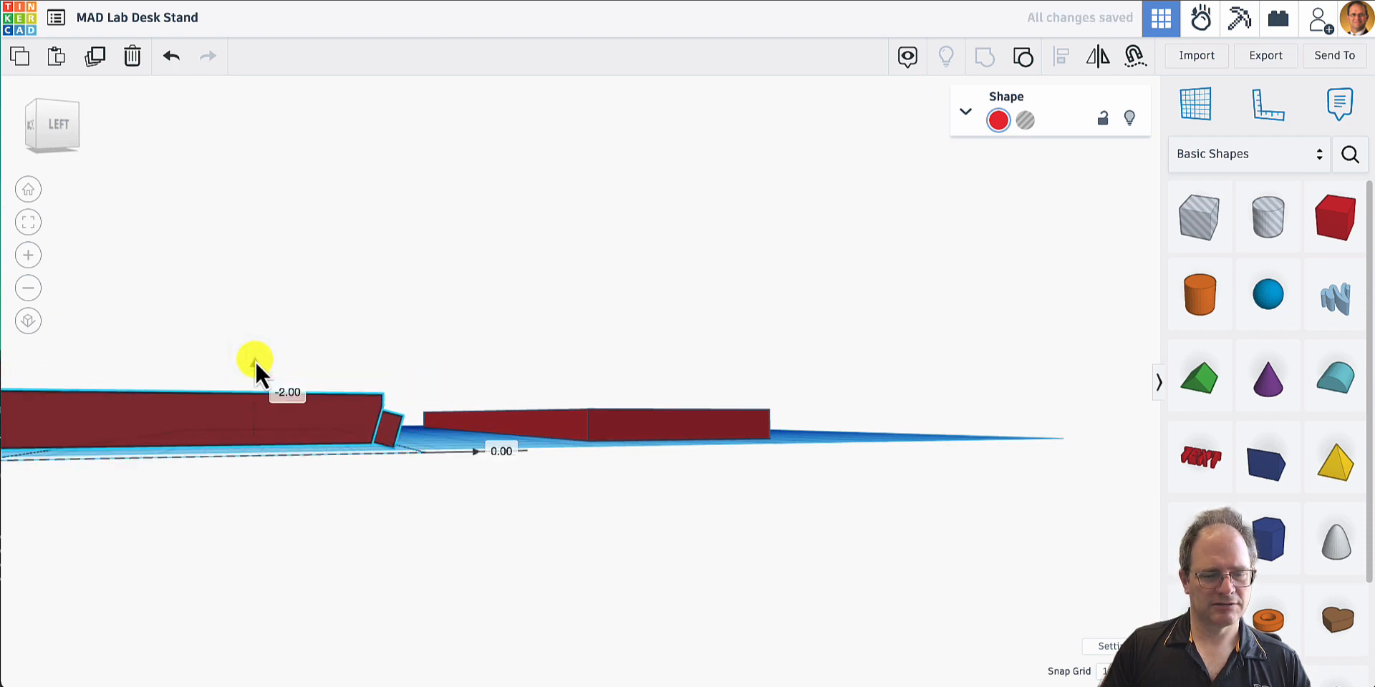
{"action": "right_click_drag", "start_coordinate": [499, 377], "coordinate": [491, 378]}
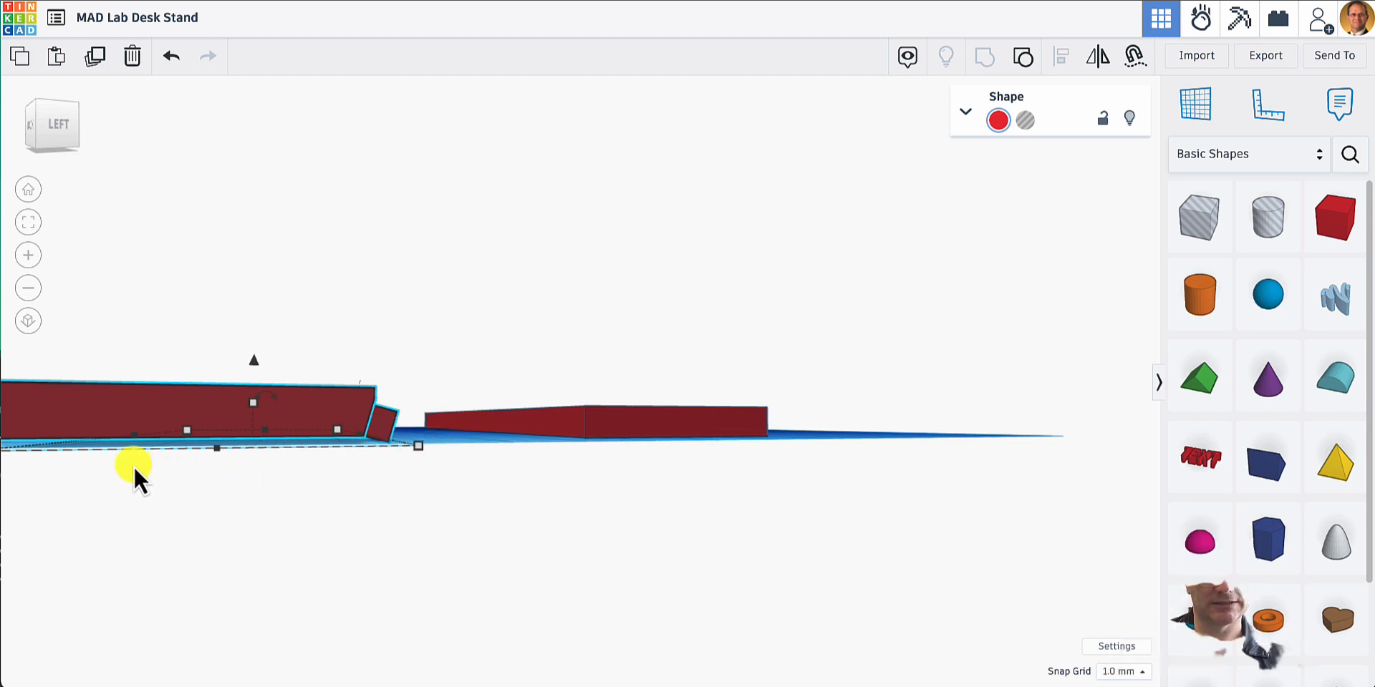
{"action": "right_click_drag", "start_coordinate": [140, 444], "coordinate": [166, 444]}
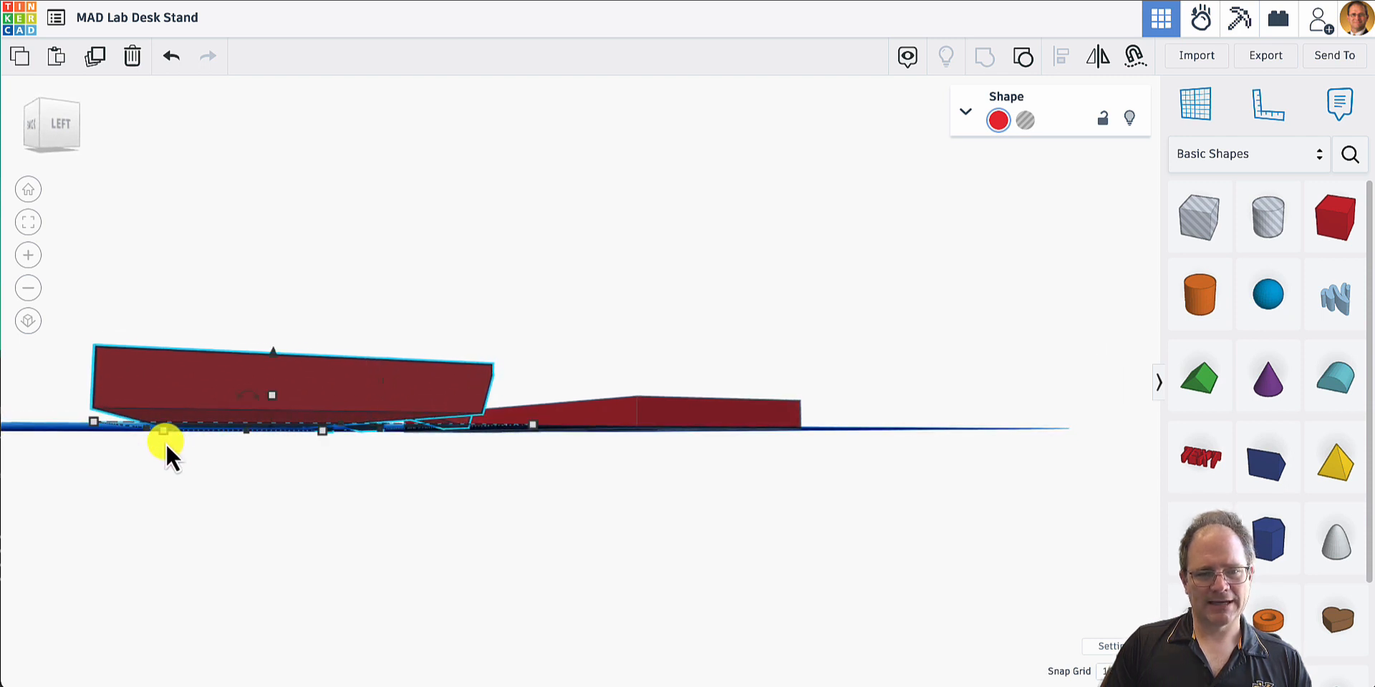
- Add a solid box to the design and move it onto the pegged plate
{"action": "left_click", "coordinate": [1332, 219]}
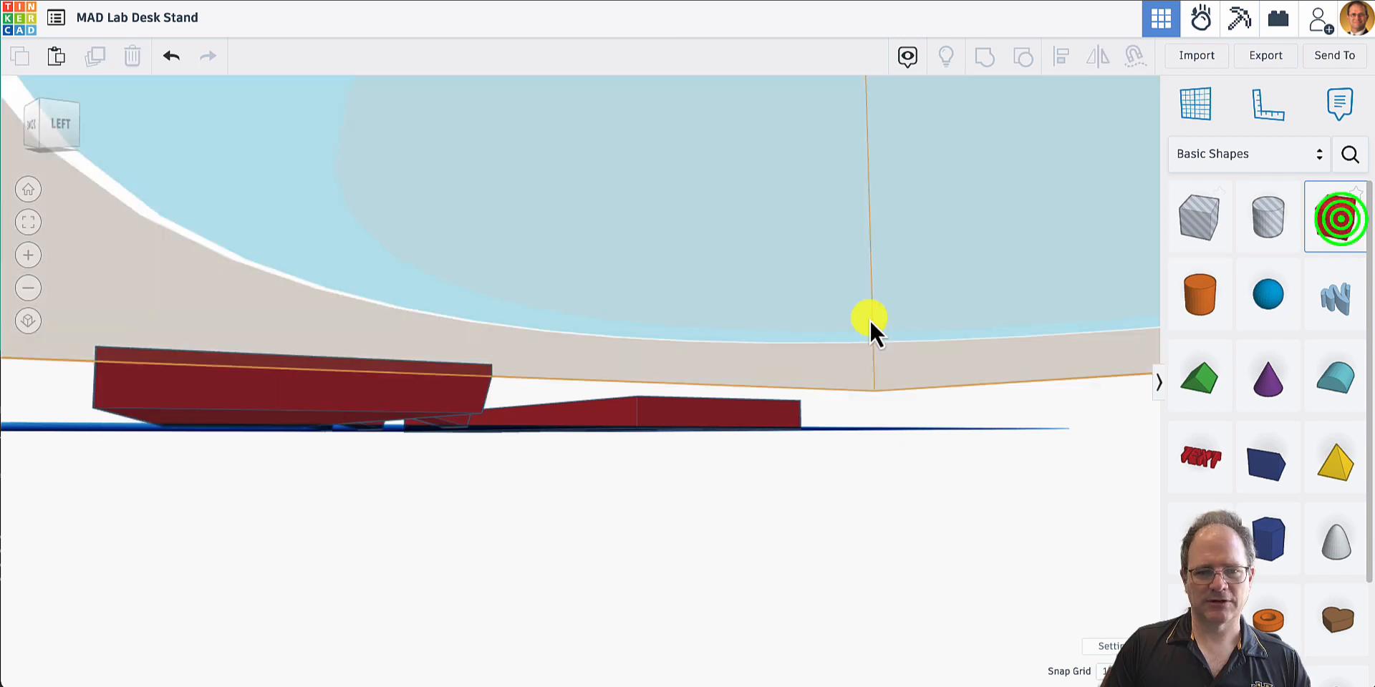
{"action": "left_click", "coordinate": [1057, 293]}
{"action": "right_click_drag", "start_coordinate": [887, 278], "coordinate": [388, 420]}
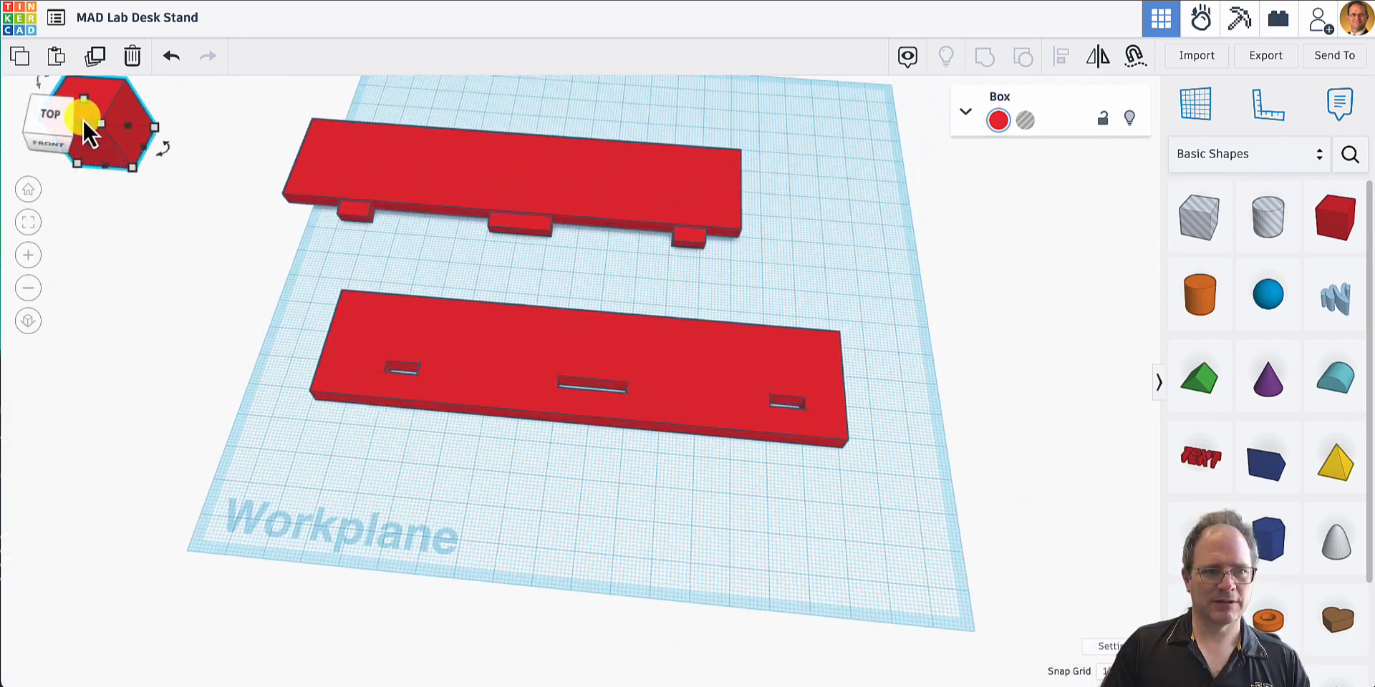
{"action": "left_click_drag", "start_coordinate": [125, 148], "coordinate": [560, 177]}
{"action": "left_click_drag", "start_coordinate": [712, 197], "coordinate": [775, 225]}
{"action": "right_click_drag", "start_coordinate": [806, 293], "coordinate": [1285, 169]}
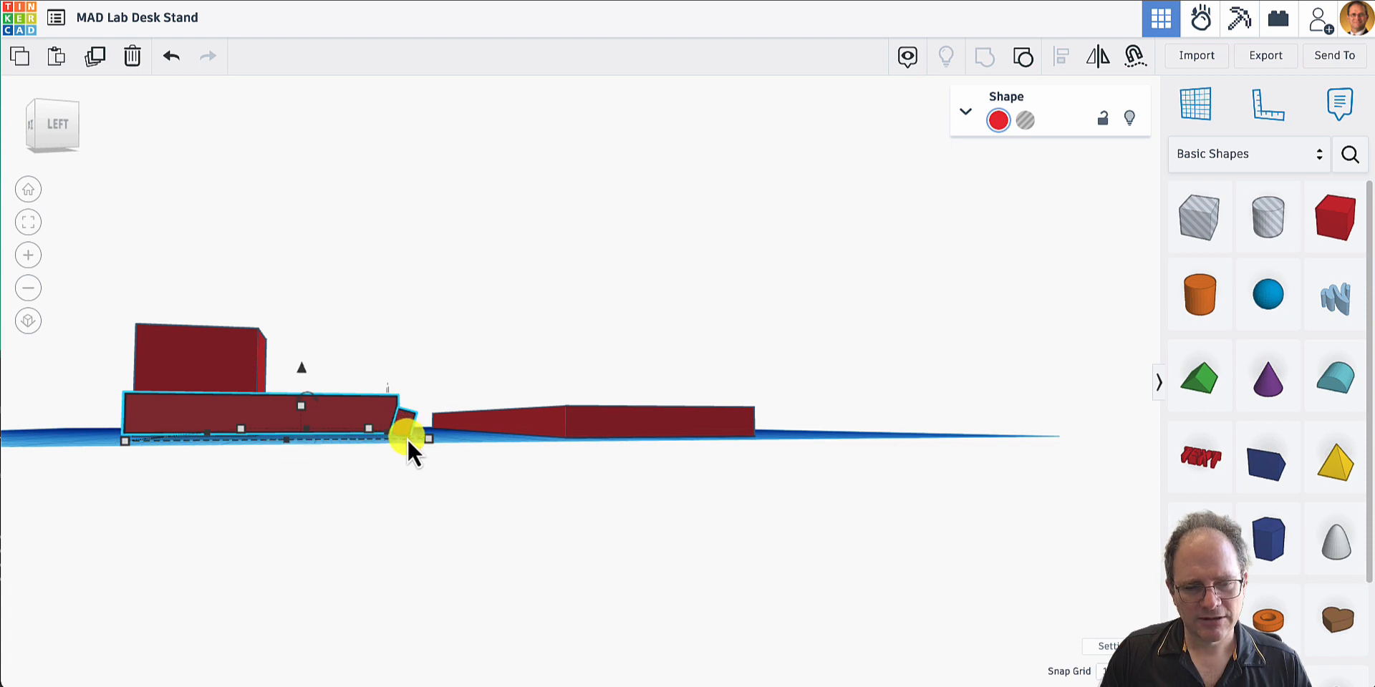
- Stretch the box over the pegged plate to 150 mm long and 40 mm deep
{"action": "right_click_drag", "start_coordinate": [401, 441], "coordinate": [361, 445]}
{"action": "scroll", "coordinate": [337, 434], "scroll_direction": "up", "scroll_amount": 5}
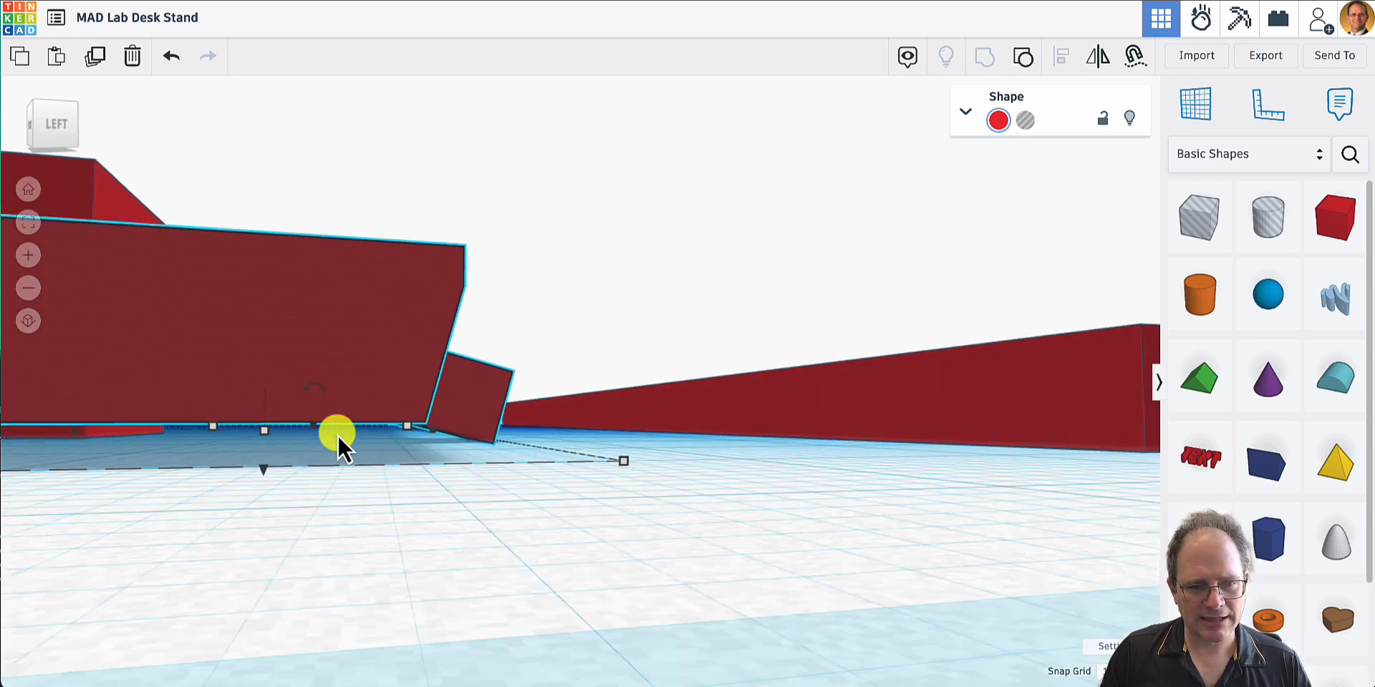
{"action": "scroll", "coordinate": [338, 436], "scroll_direction": "up", "scroll_amount": 3}
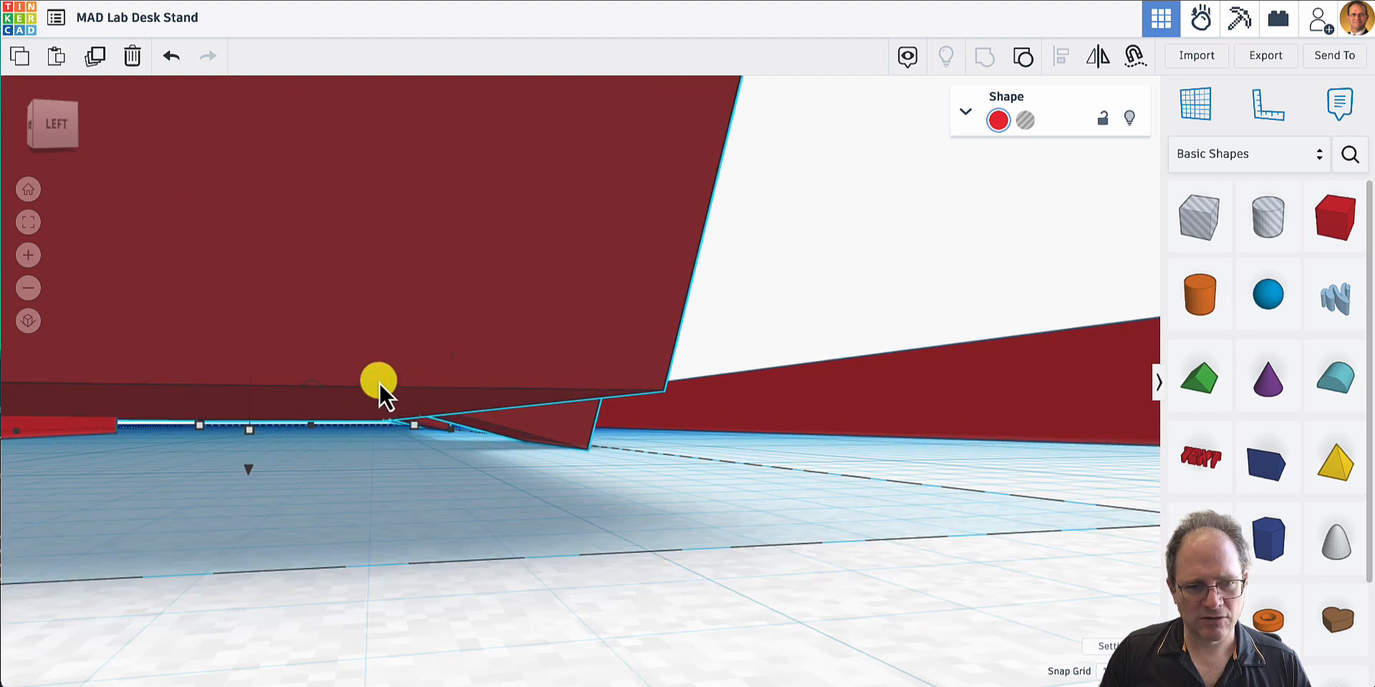
{"action": "right_click_drag", "start_coordinate": [447, 425], "coordinate": [47, 532]}
{"action": "scroll", "coordinate": [592, 468], "scroll_direction": "down", "scroll_amount": 5}
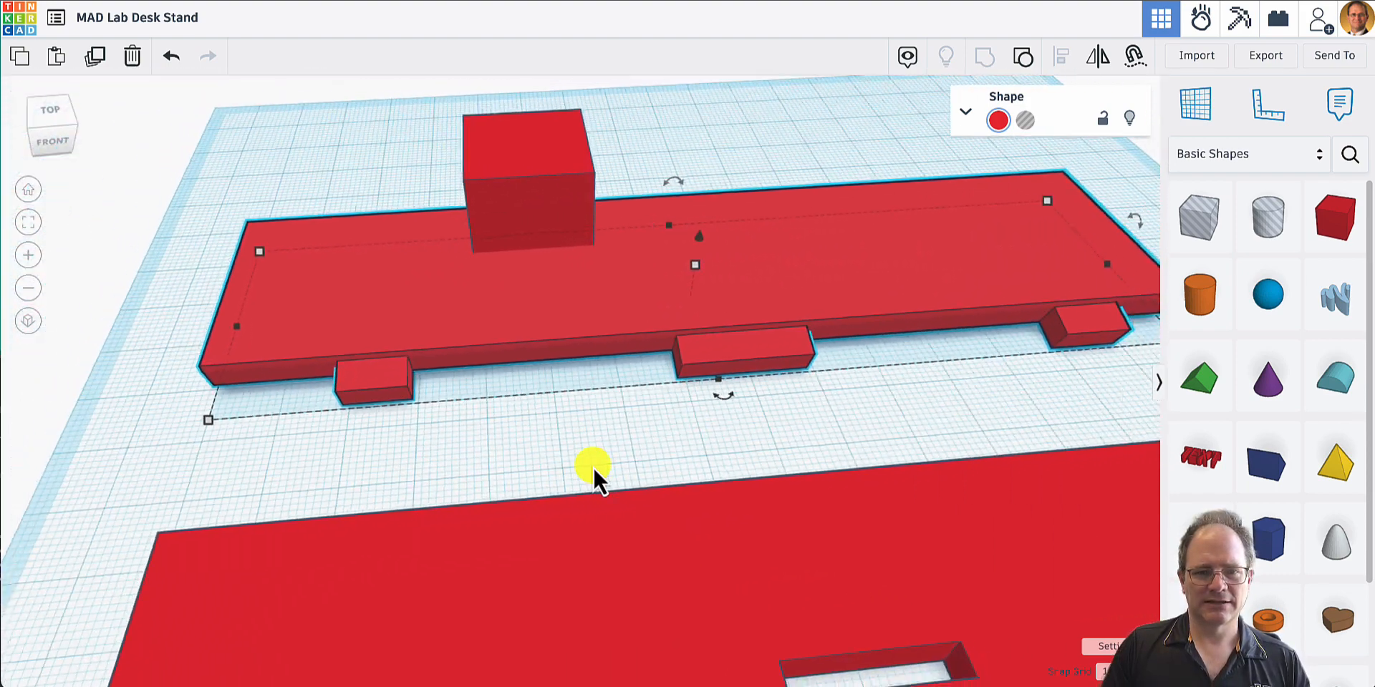
{"action": "left_click", "coordinate": [519, 251]}
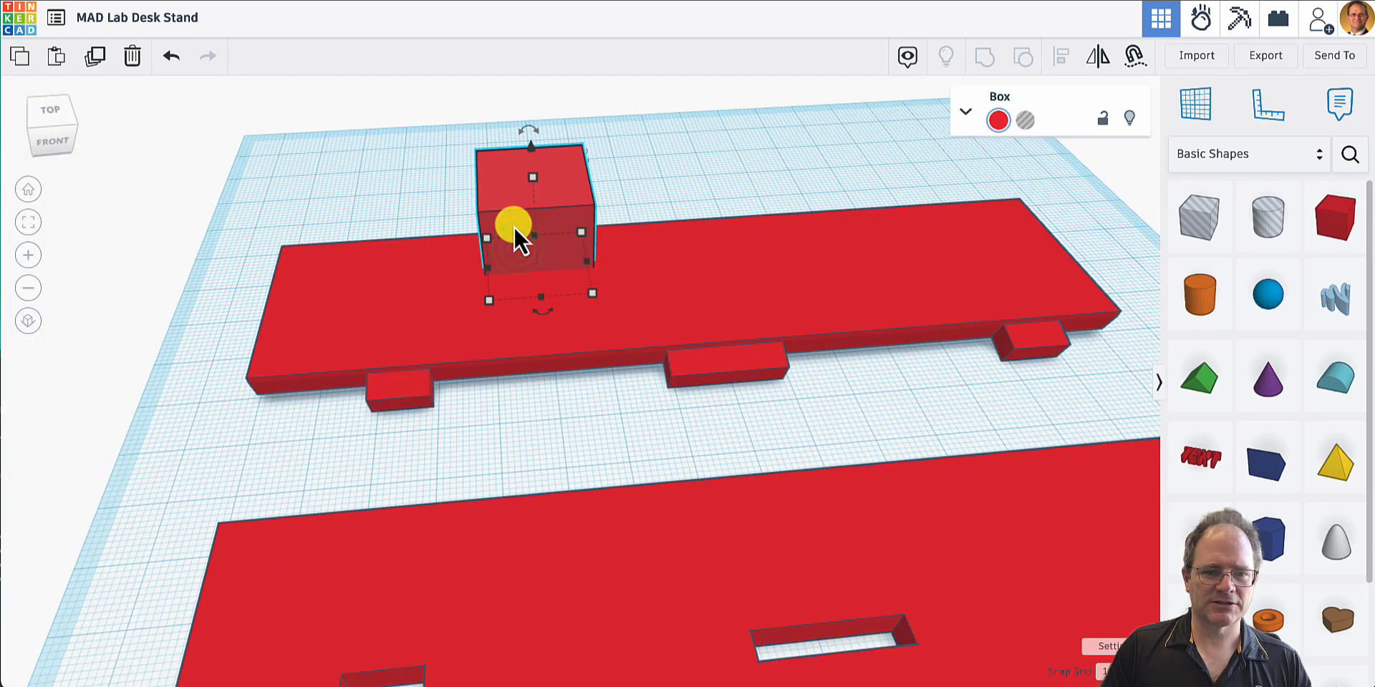
{"action": "left_click_drag", "start_coordinate": [488, 300], "coordinate": [265, 377]}
{"action": "left_click_drag", "start_coordinate": [601, 348], "coordinate": [1092, 328]}
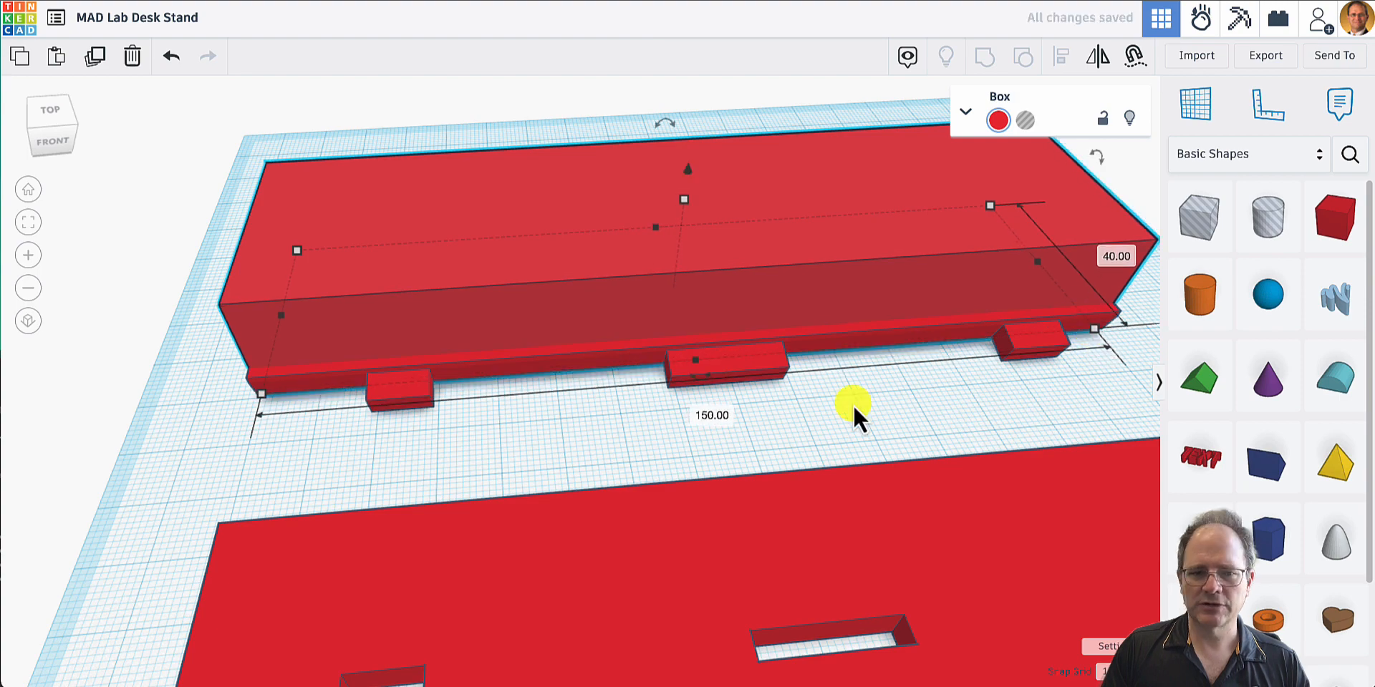
- Resize the box to 140 mm by 33 mm so its depth matches the plate's flat underside
{"action": "right_click_drag", "start_coordinate": [853, 405], "coordinate": [1181, 362]}
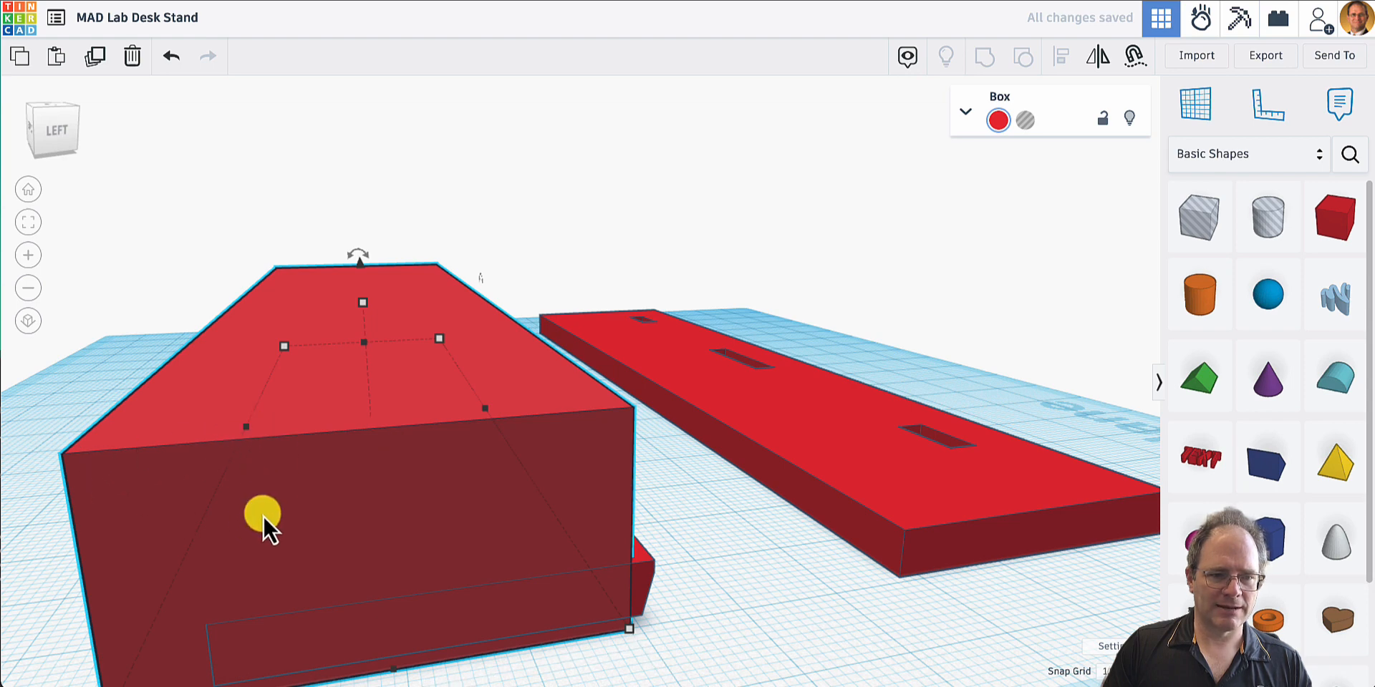
{"action": "left_click_drag", "start_coordinate": [285, 345], "coordinate": [320, 349]}
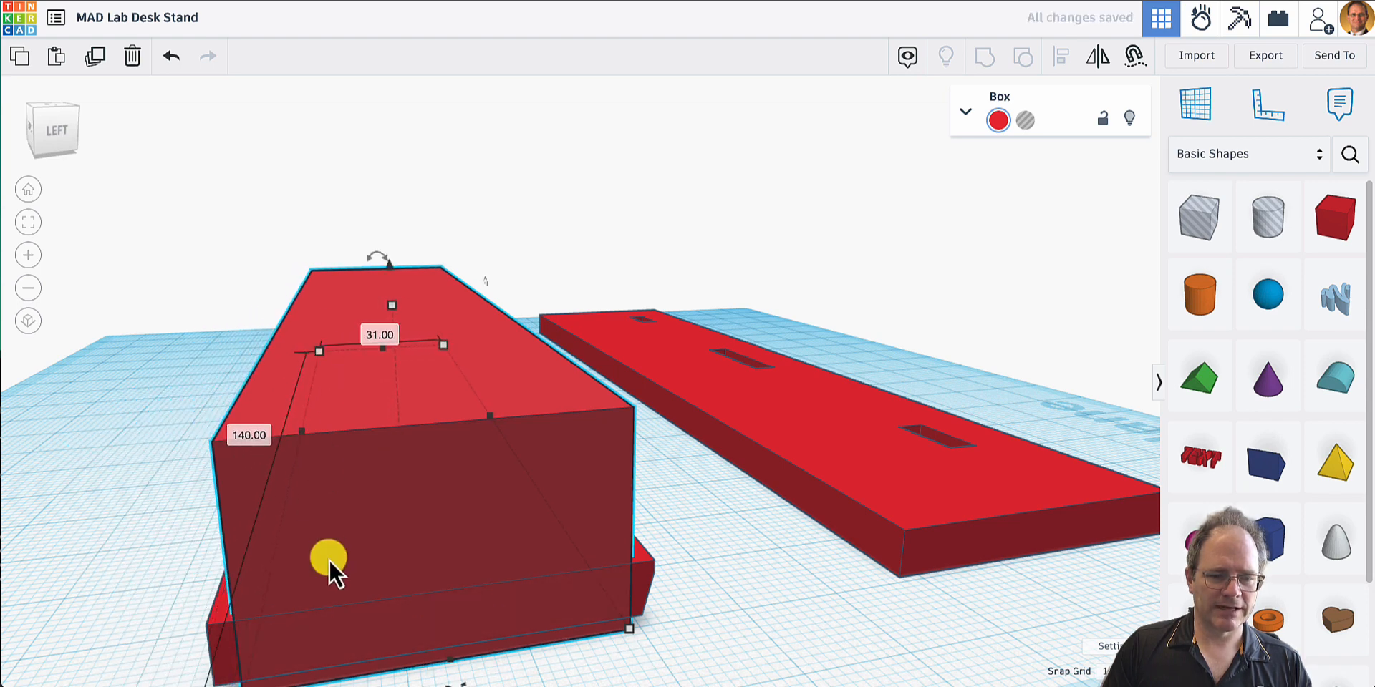
{"action": "right_click_drag", "start_coordinate": [330, 558], "coordinate": [330, 540]}
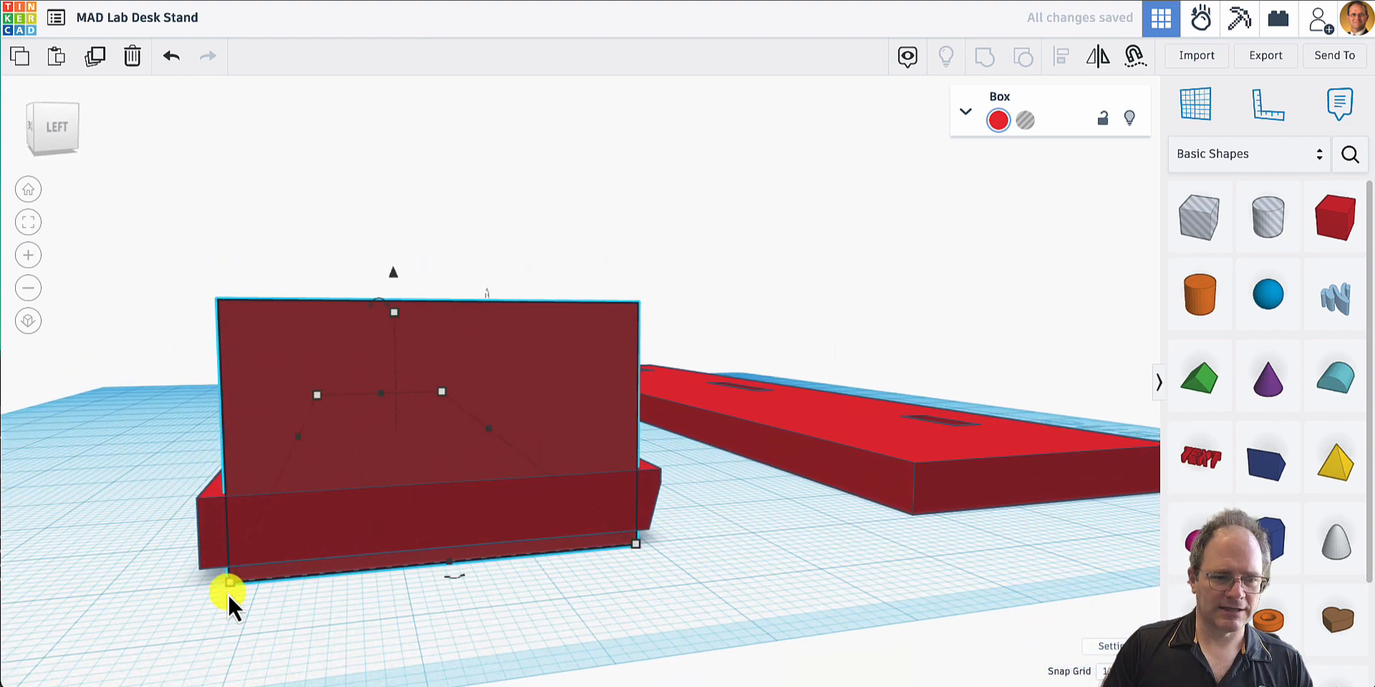
{"action": "left_click_drag", "start_coordinate": [229, 584], "coordinate": [203, 583]}
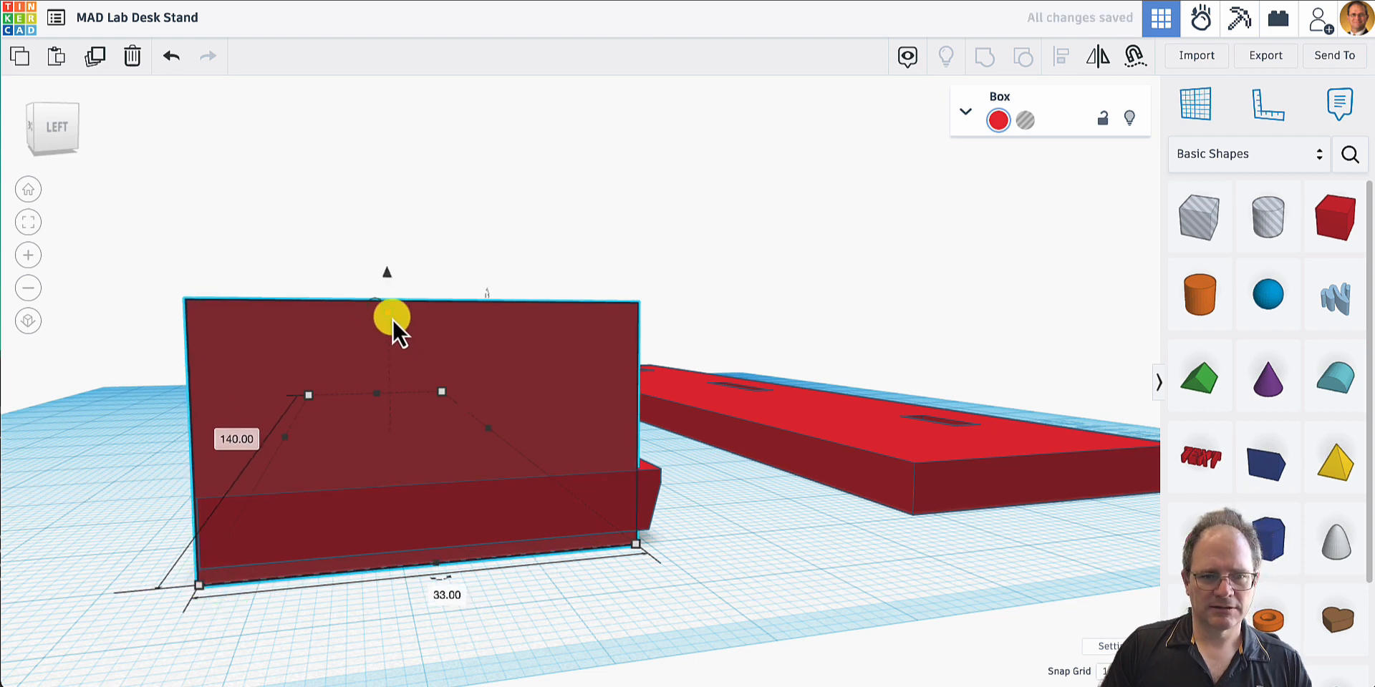
- Reduce the box to a thin slab beneath the pegged plate and shorten it to 139 mm, keeping 33 mm depth
{"action": "left_click_drag", "start_coordinate": [390, 315], "coordinate": [376, 423]}
{"action": "mouse_move", "coordinate": [416, 476]}
{"action": "right_mouse_down"}
{"action": "mouse_move", "coordinate": [465, 474]}
{"action": "mouse_move", "coordinate": [424, 464]}
{"action": "right_mouse_up"}
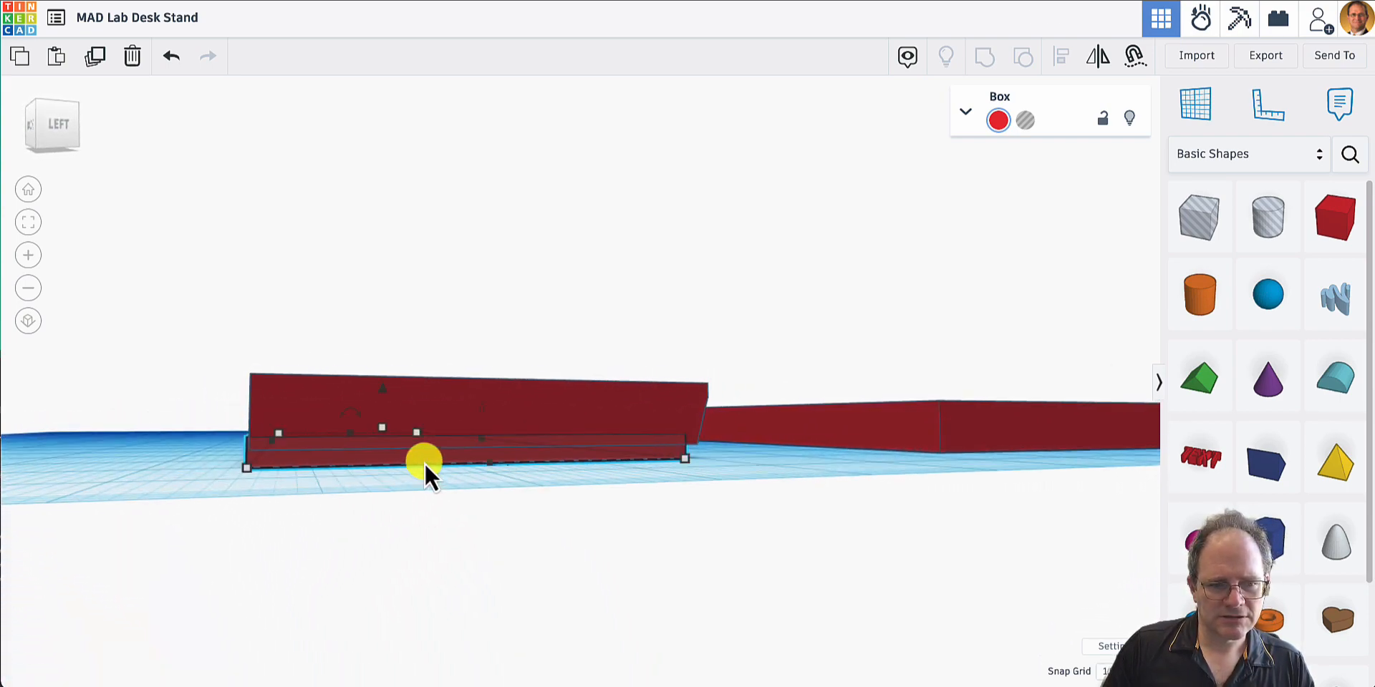
{"action": "left_click_drag", "start_coordinate": [250, 470], "coordinate": [263, 470]}
{"action": "mouse_move", "coordinate": [325, 481]}
{"action": "right_mouse_down"}
{"action": "mouse_move", "coordinate": [355, 481]}
{"action": "mouse_move", "coordinate": [328, 481]}
{"action": "right_mouse_up"}
{"action": "left_click_drag", "start_coordinate": [270, 479], "coordinate": [257, 479]}
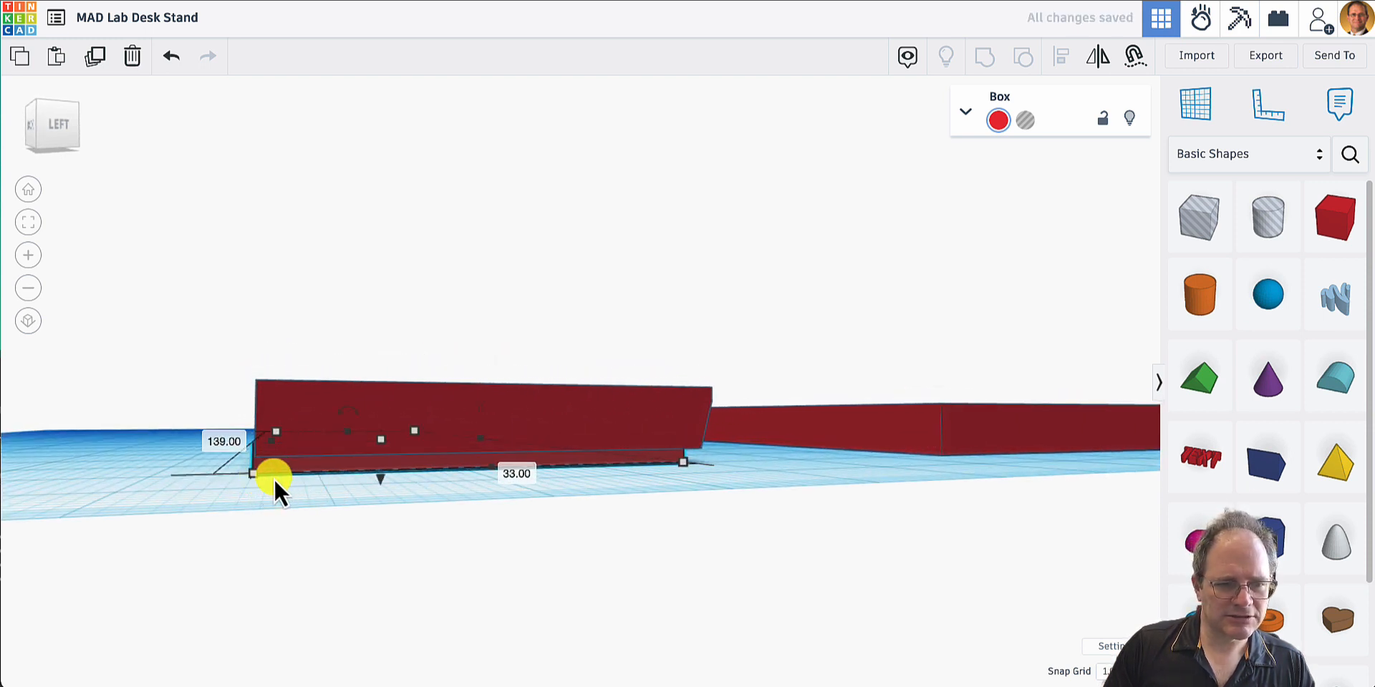
- Shift the thin slab 1 mm sideways so its end lines up with the end of the pegged plate
{"action": "scroll", "coordinate": [261, 466], "scroll_direction": "up", "scroll_amount": 5}
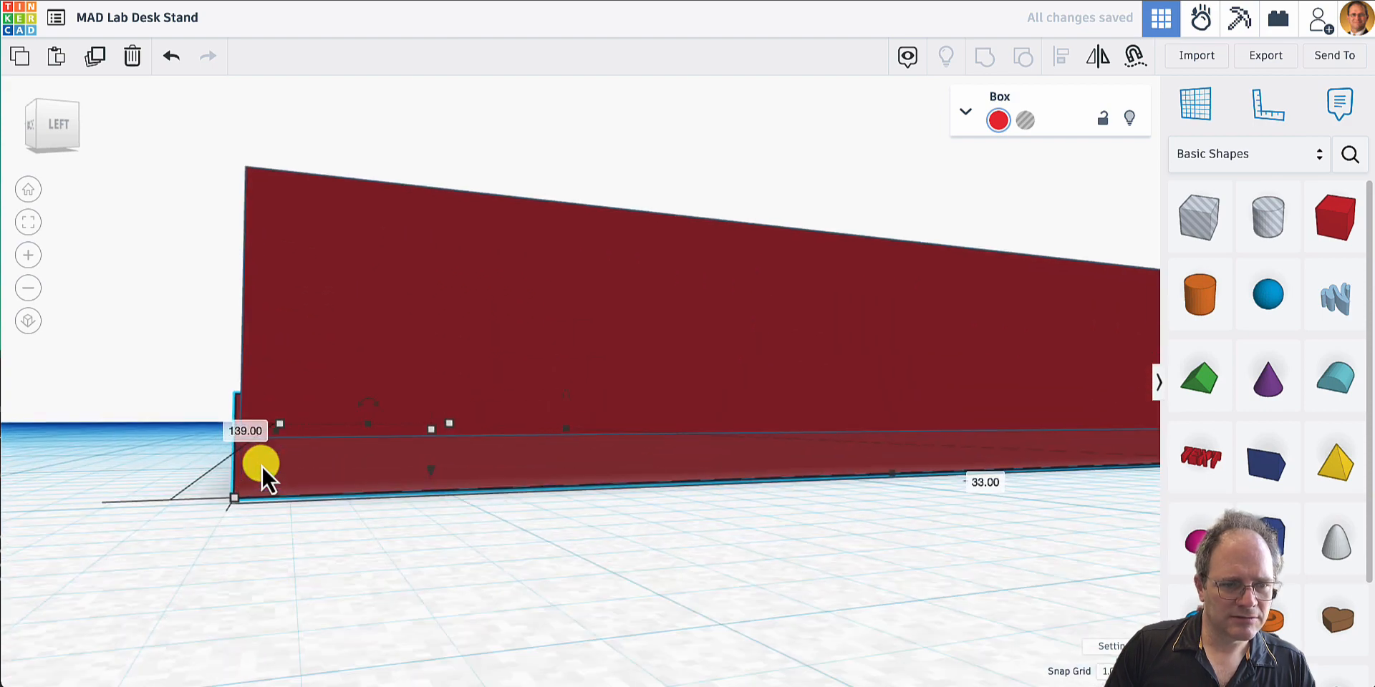
{"action": "scroll", "coordinate": [261, 465], "scroll_direction": "up", "scroll_amount": 1}
{"action": "right_click_drag", "start_coordinate": [311, 482], "coordinate": [577, 482]}
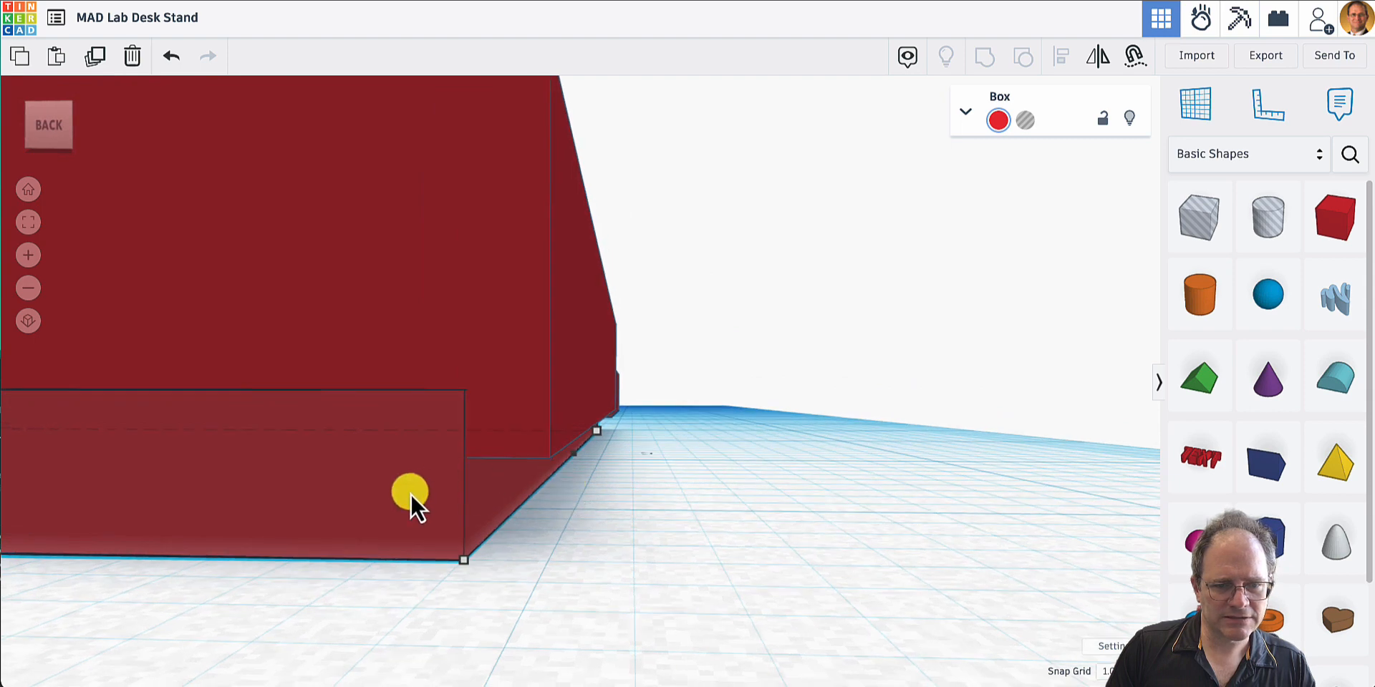
{"action": "key", "text": "Right"}
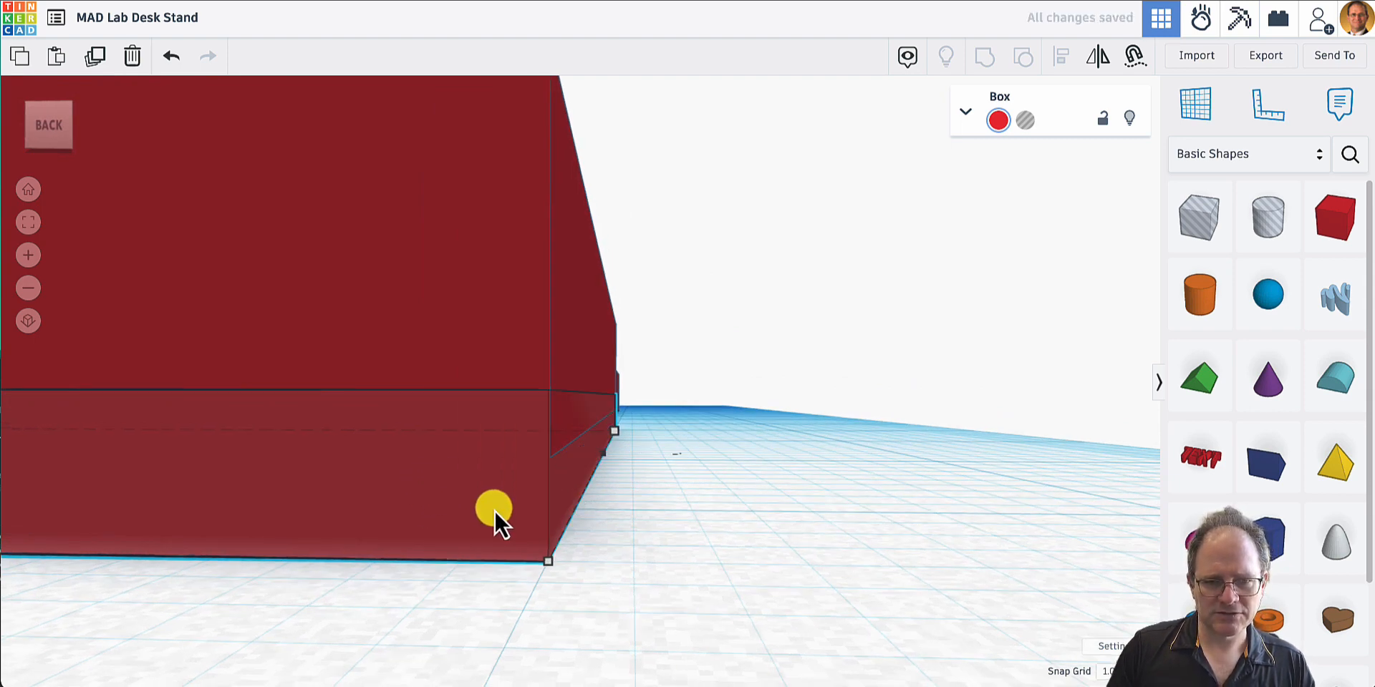
- Resize the pegged plate to 113 mm by 40 mm from its end corner, aligning that end with the thin slab
{"action": "right_click_drag", "start_coordinate": [581, 530], "coordinate": [337, 552]}
{"action": "left_click", "coordinate": [335, 362]}
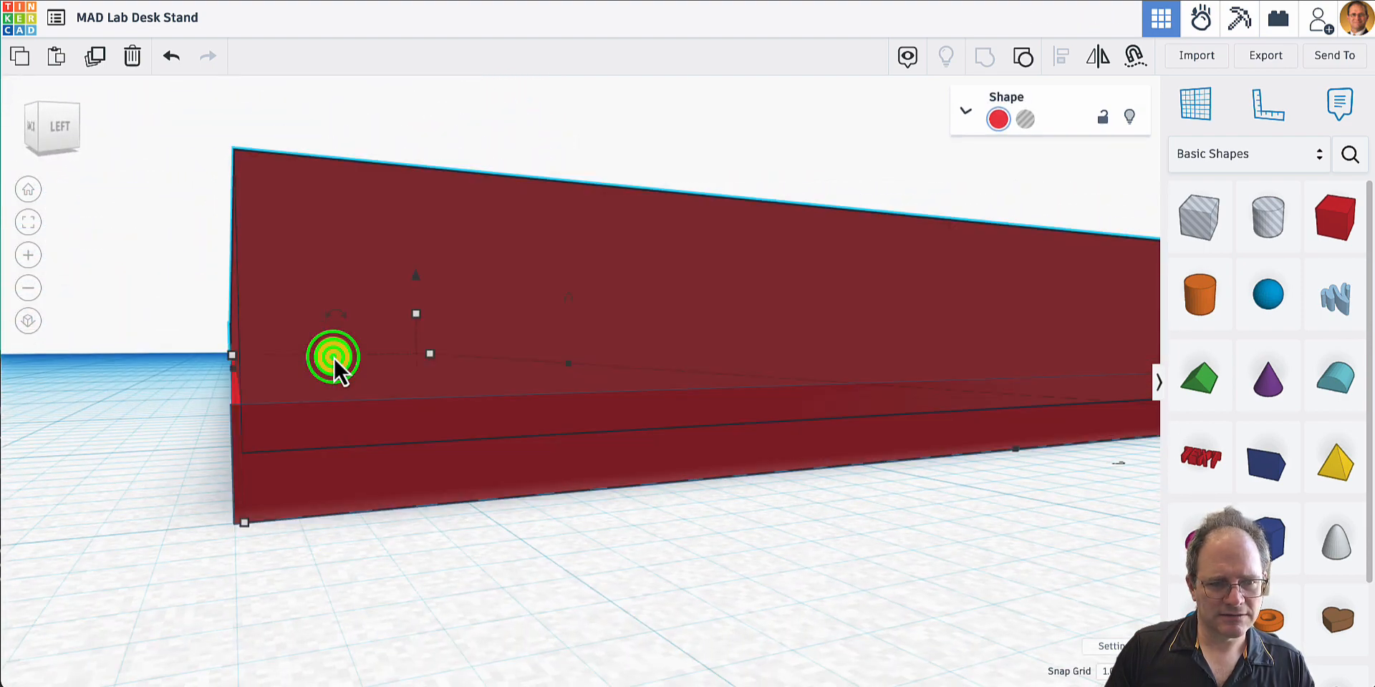
{"action": "key", "text": "Right"}
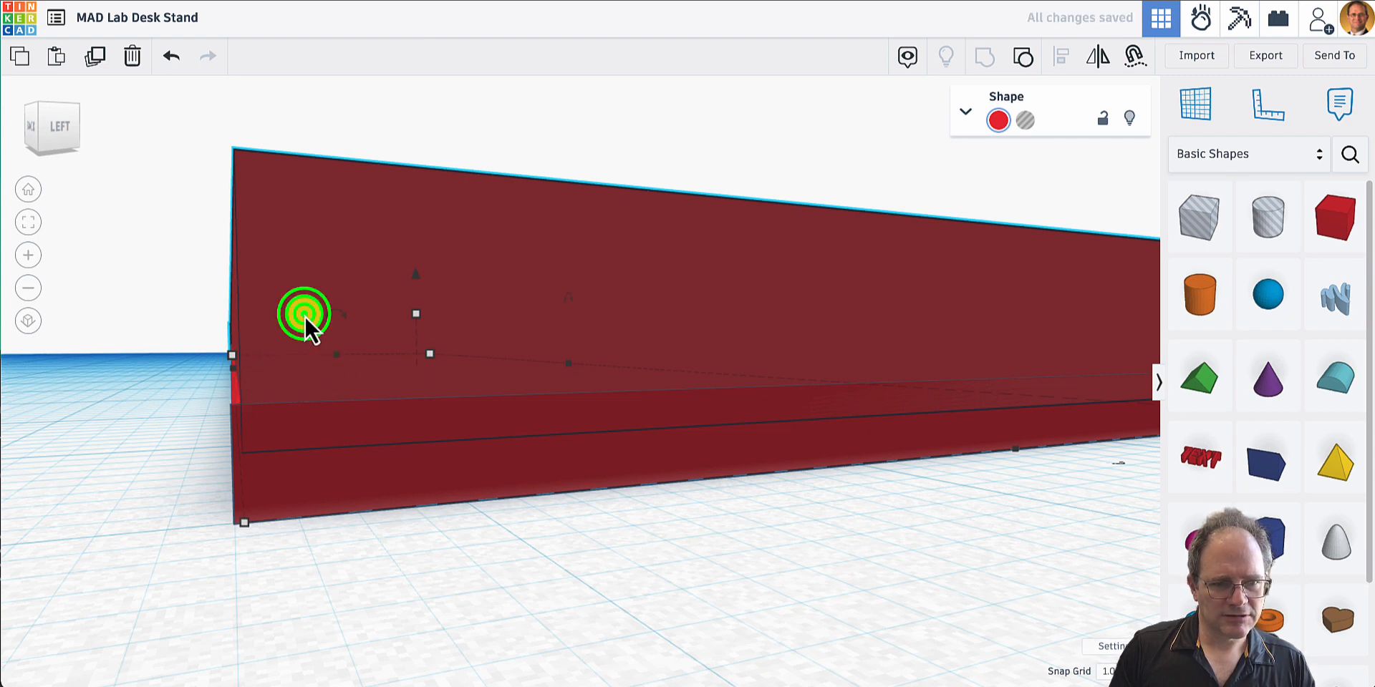
{"action": "left_click", "coordinate": [298, 235]}
{"action": "left_click", "coordinate": [310, 564]}
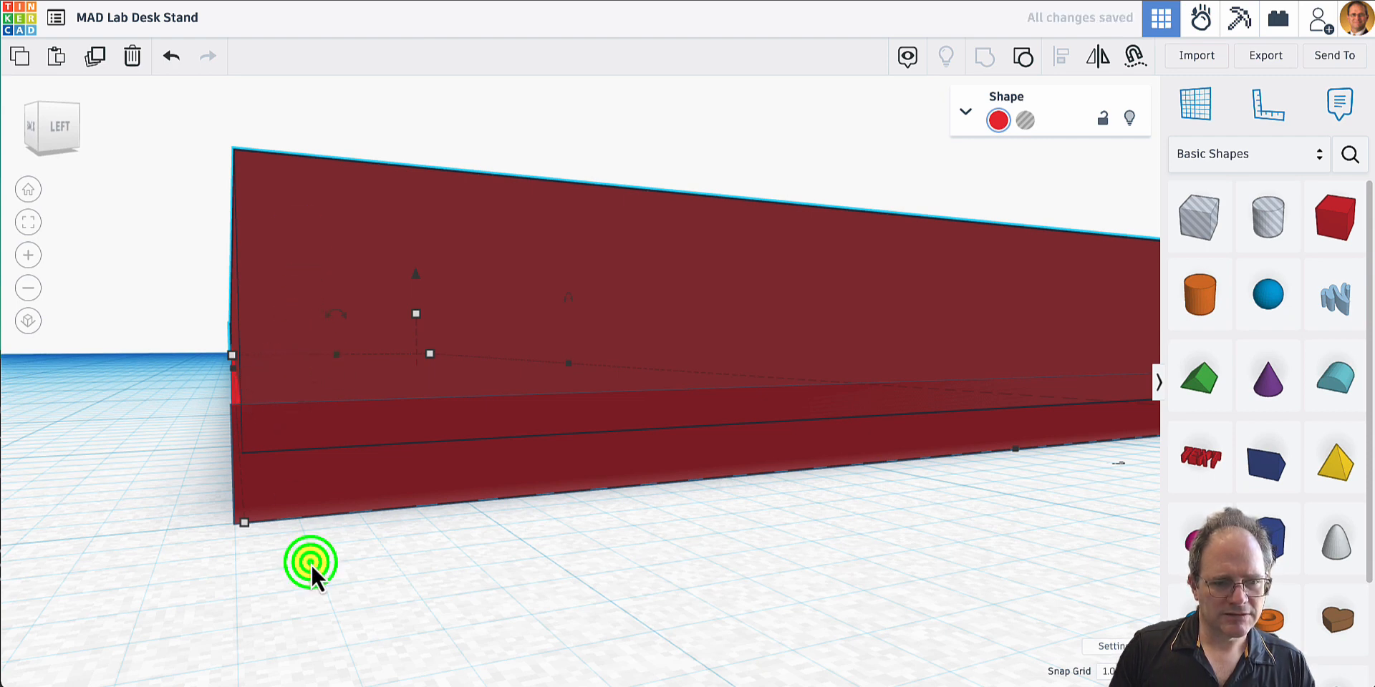
{"action": "left_click", "coordinate": [353, 300]}
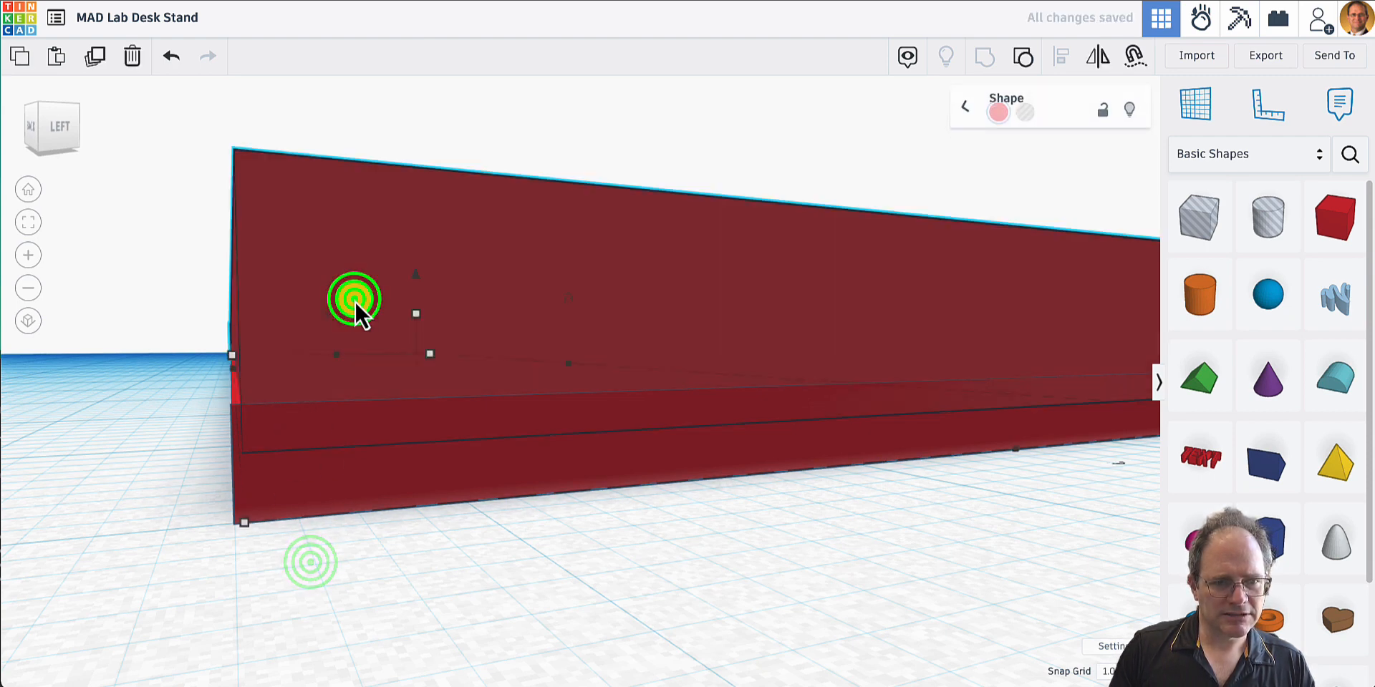
{"action": "left_click", "coordinate": [232, 355]}
{"action": "left_click_drag", "start_coordinate": [227, 356], "coordinate": [229, 357]}
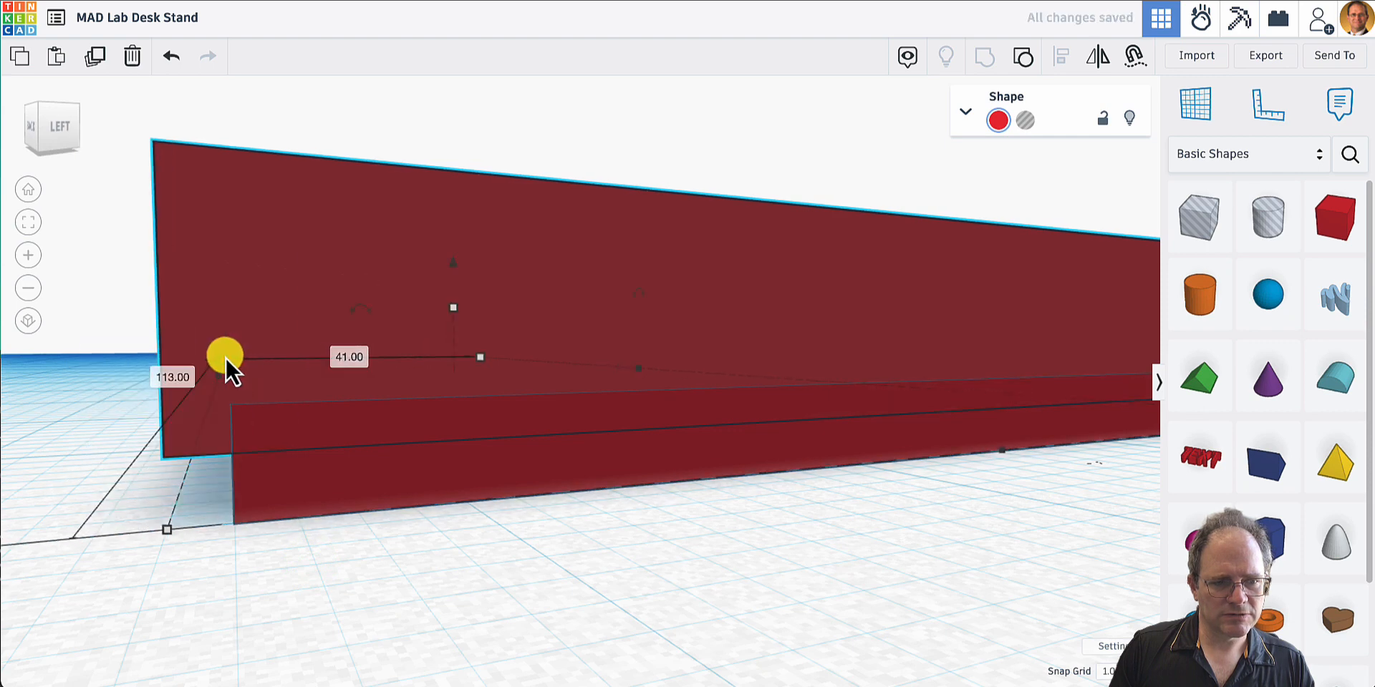
{"action": "right_click_drag", "start_coordinate": [226, 362], "coordinate": [231, 363]}
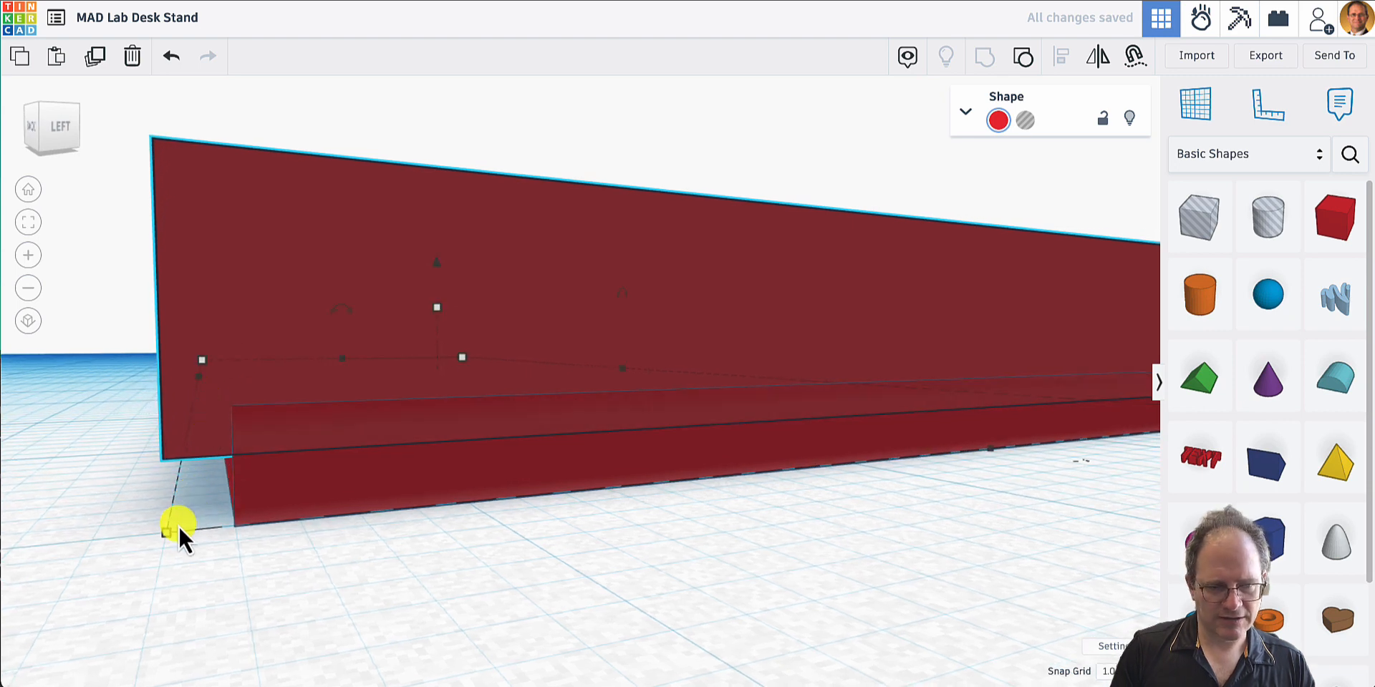
{"action": "left_click_drag", "start_coordinate": [160, 533], "coordinate": [221, 528]}
{"action": "left_click", "coordinate": [283, 595]}
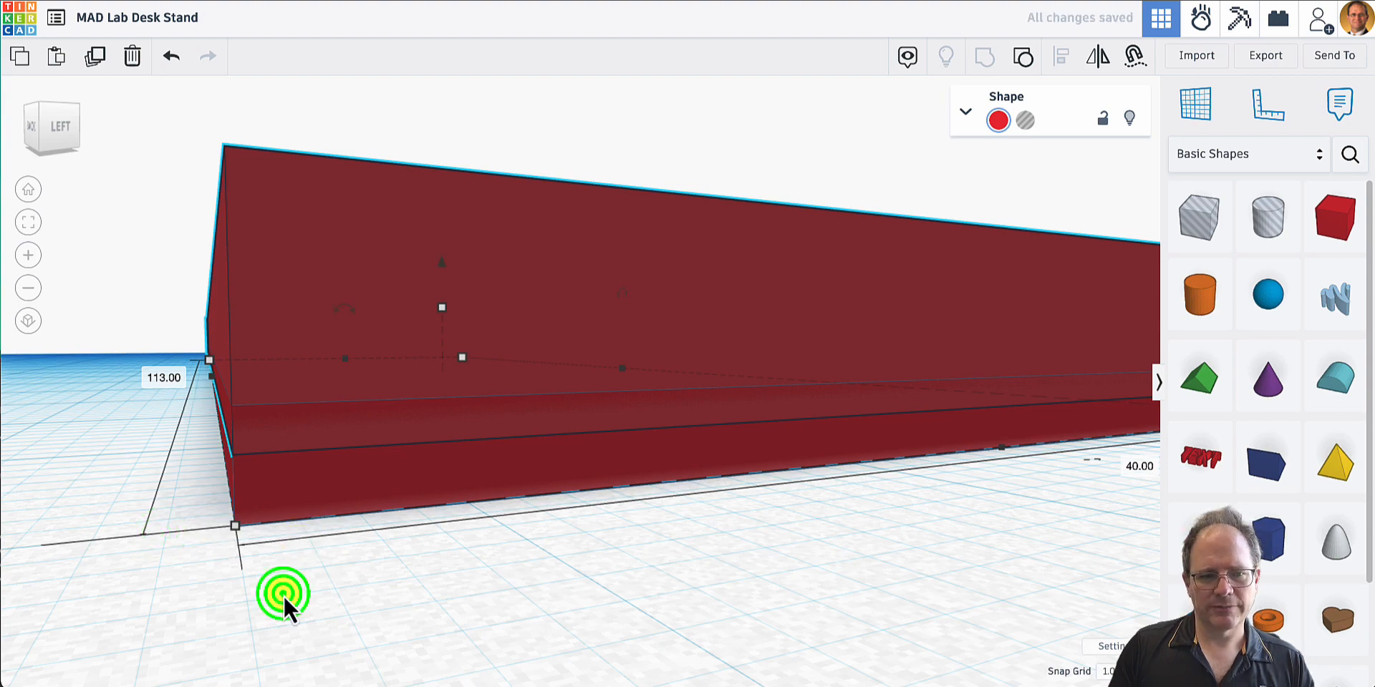
- Try shortening the pegged plate and thin slab together to 133 mm at 40 mm depth, and undo that resize
{"action": "right_click_drag", "start_coordinate": [320, 519], "coordinate": [403, 559]}
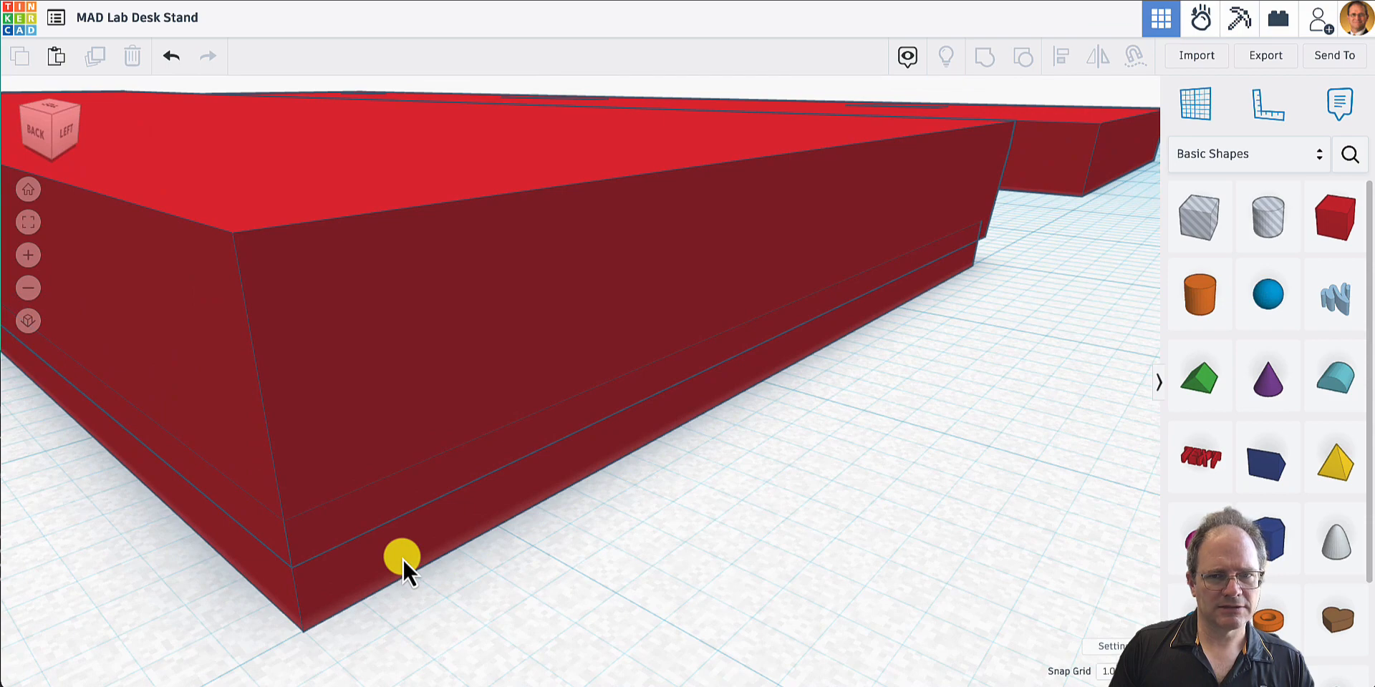
{"action": "scroll", "coordinate": [402, 558], "scroll_direction": "down", "scroll_amount": 6}
{"action": "left_click_drag", "start_coordinate": [220, 491], "coordinate": [331, 478]}
{"action": "right_click_drag", "start_coordinate": [128, 459], "coordinate": [242, 482]}
{"action": "left_click", "coordinate": [28, 191]}
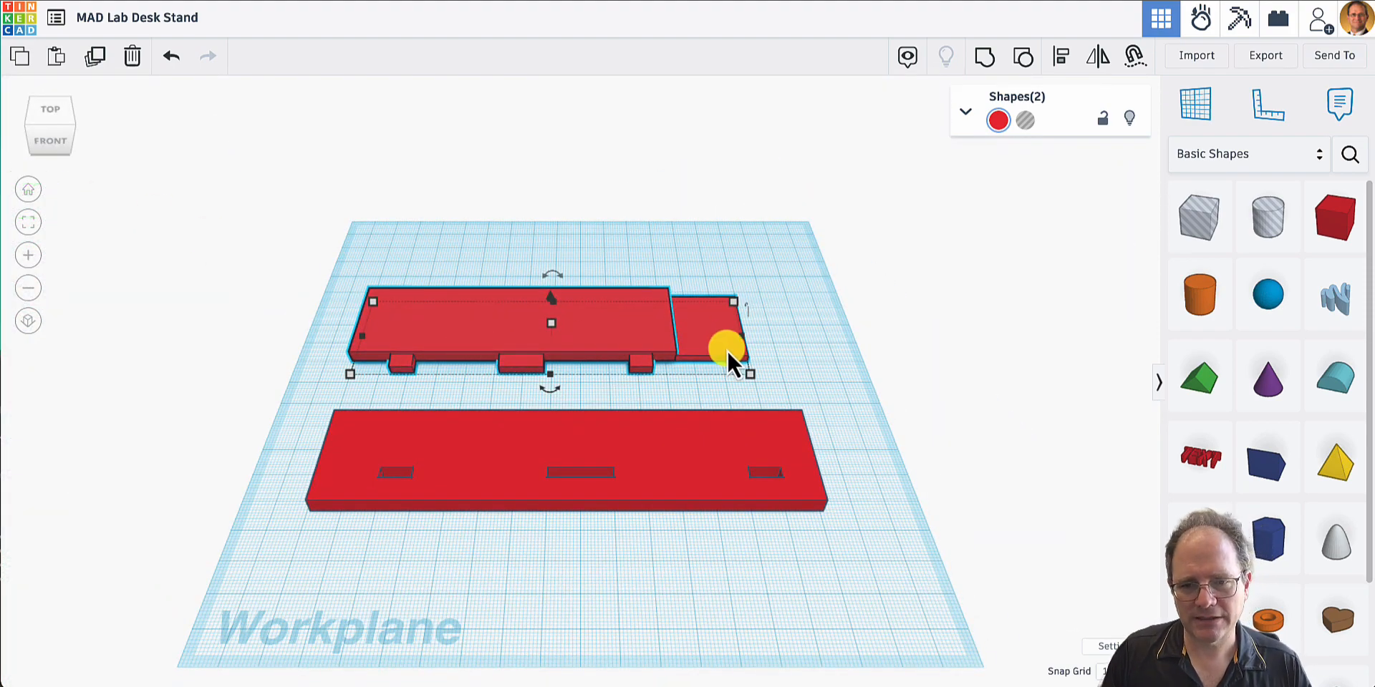
{"action": "left_click_drag", "start_coordinate": [750, 375], "coordinate": [731, 376]}
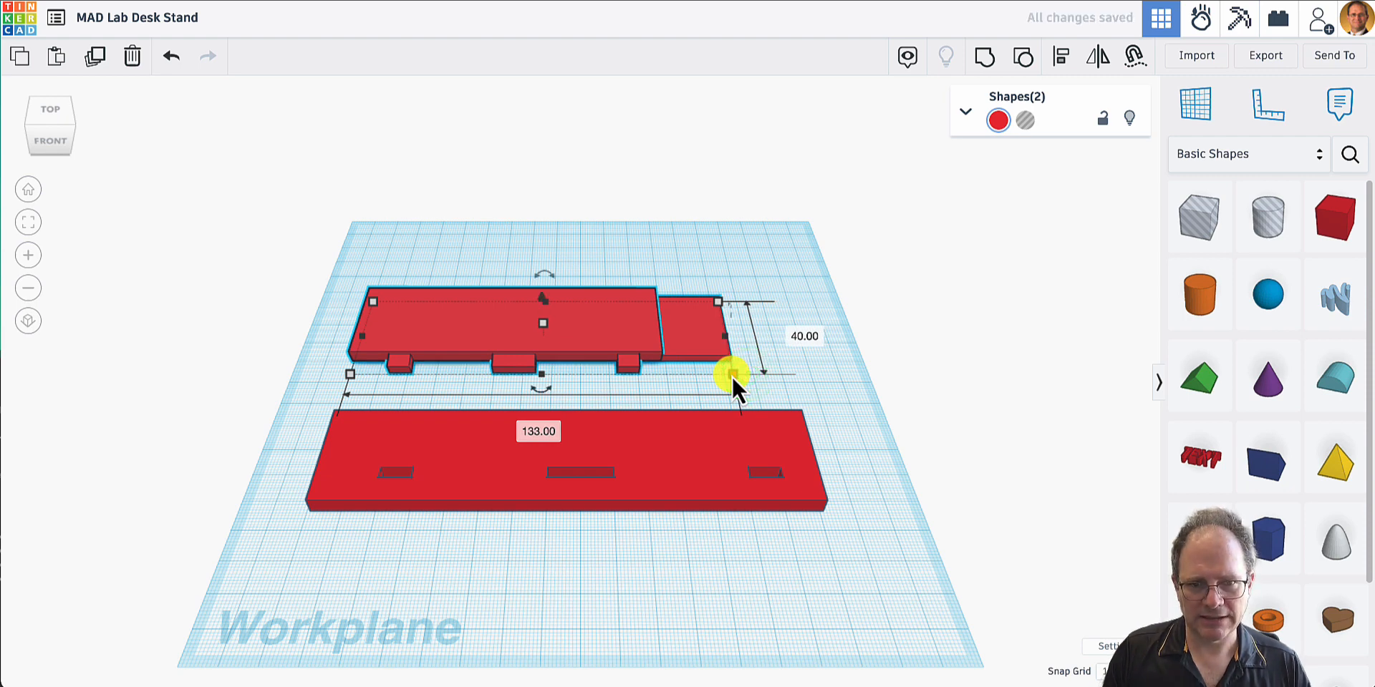
{"action": "key", "text": "ctrl+z"}
- Stretch only the pegged plate to 153 mm long and 41 mm deep, past the free end of the slab
{"action": "left_click", "coordinate": [809, 378]}
{"action": "left_click", "coordinate": [655, 330]}
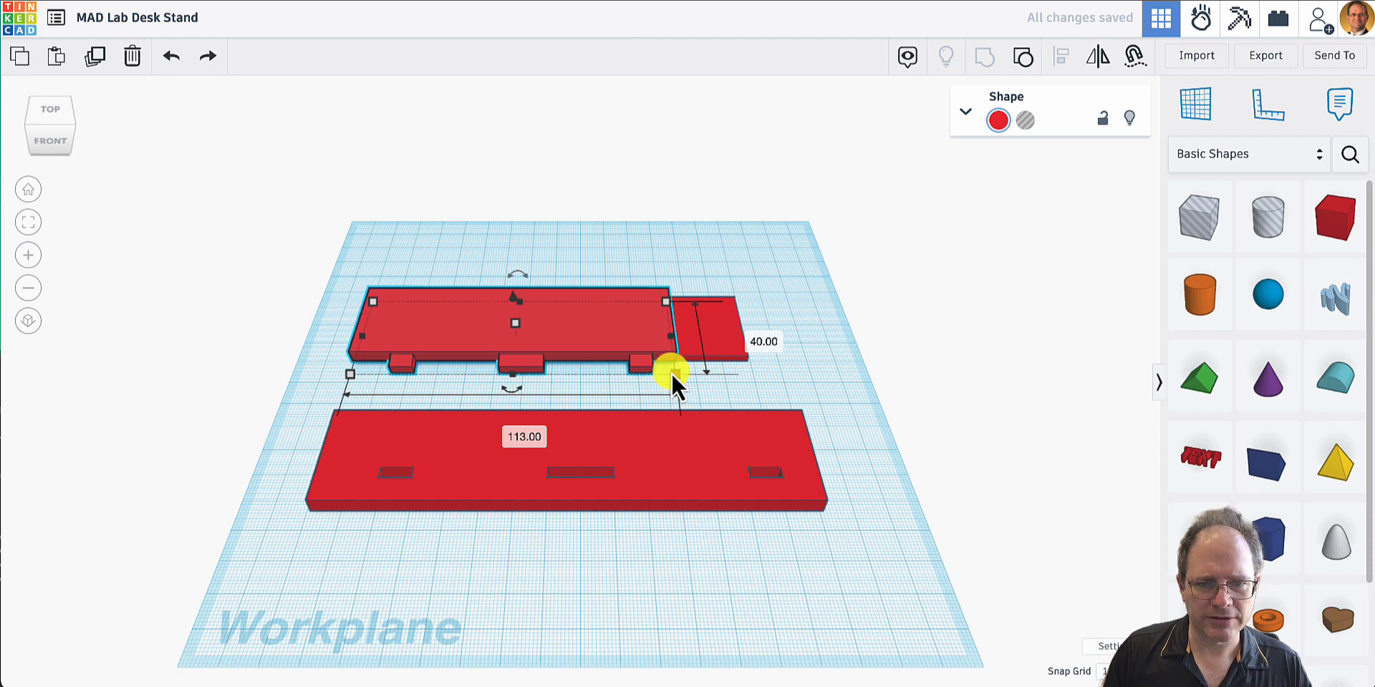
{"action": "left_click_drag", "start_coordinate": [672, 372], "coordinate": [787, 375]}
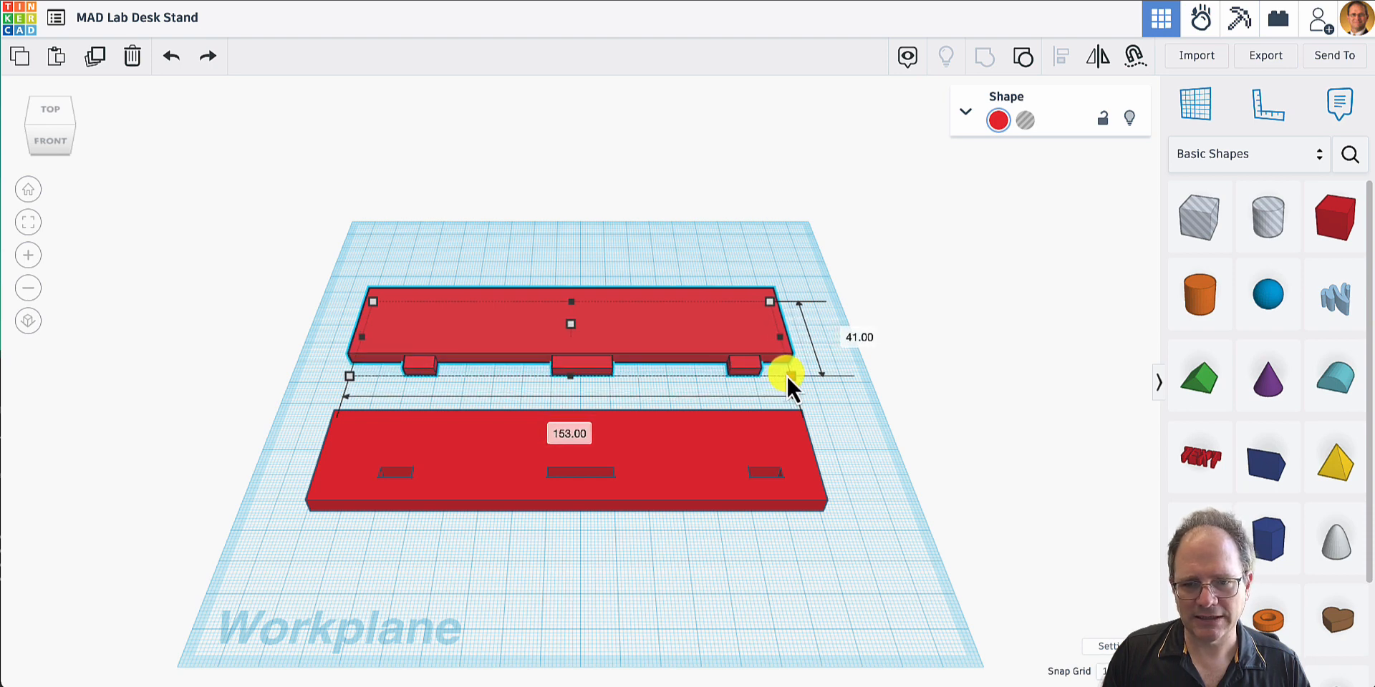
- Resize the pegged plate to 150 mm long and 42 mm deep from its rear corner
{"action": "left_click", "coordinate": [659, 415]}
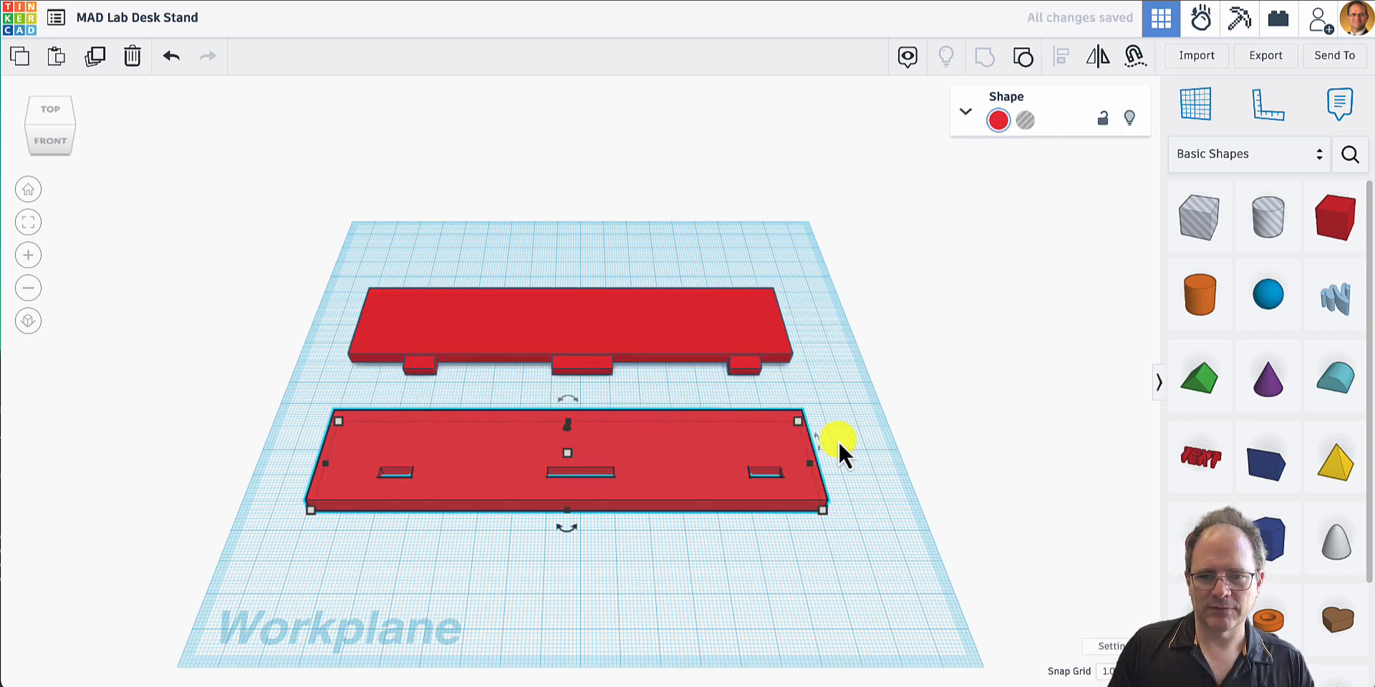
{"action": "right_click_drag", "start_coordinate": [839, 403], "coordinate": [1104, 326]}
{"action": "right_click_drag", "start_coordinate": [480, 431], "coordinate": [705, 479]}
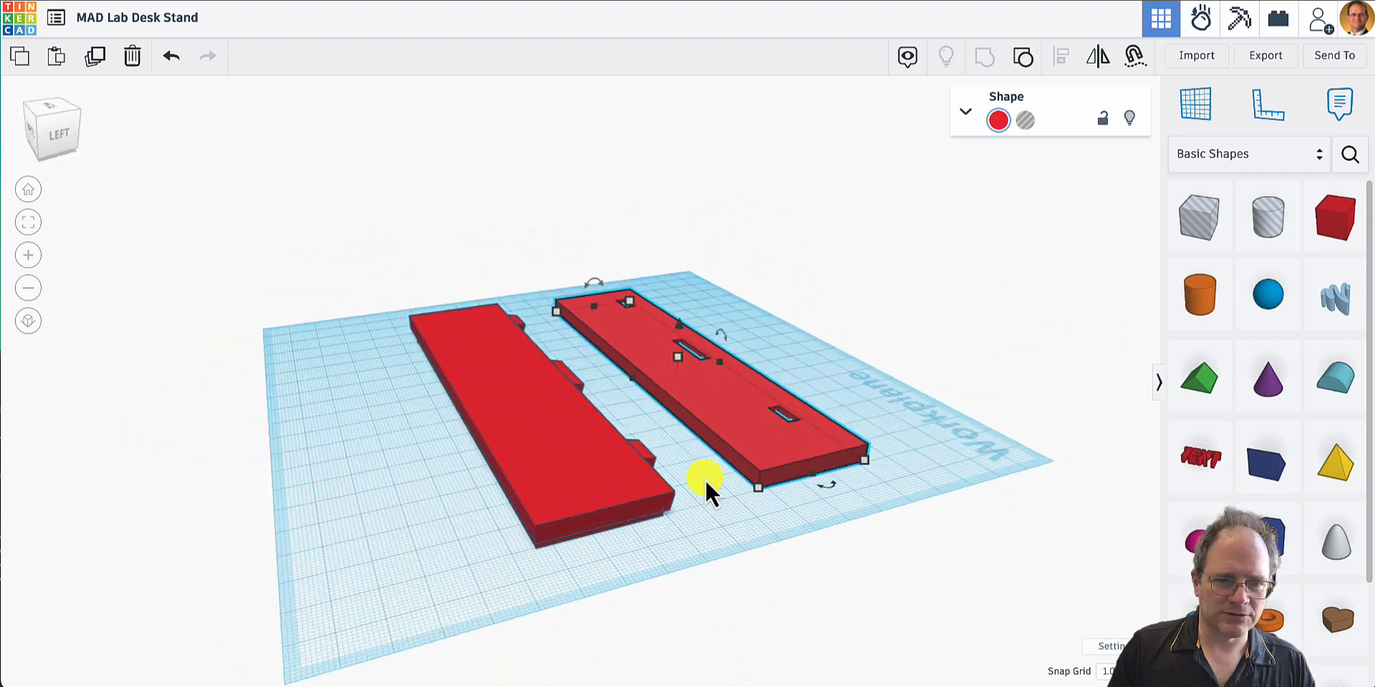
{"action": "right_click_drag", "start_coordinate": [400, 456], "coordinate": [719, 430]}
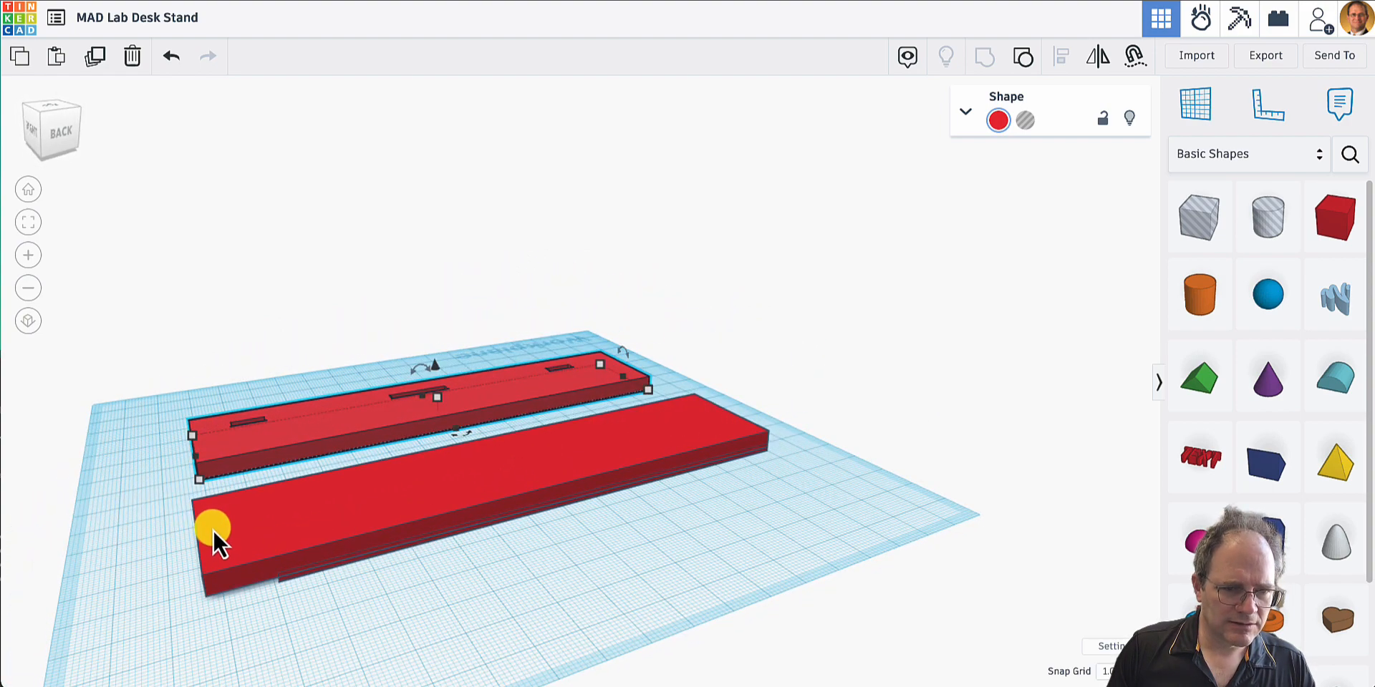
{"action": "left_click", "coordinate": [214, 551]}
{"action": "left_click_drag", "start_coordinate": [209, 602], "coordinate": [222, 601]}
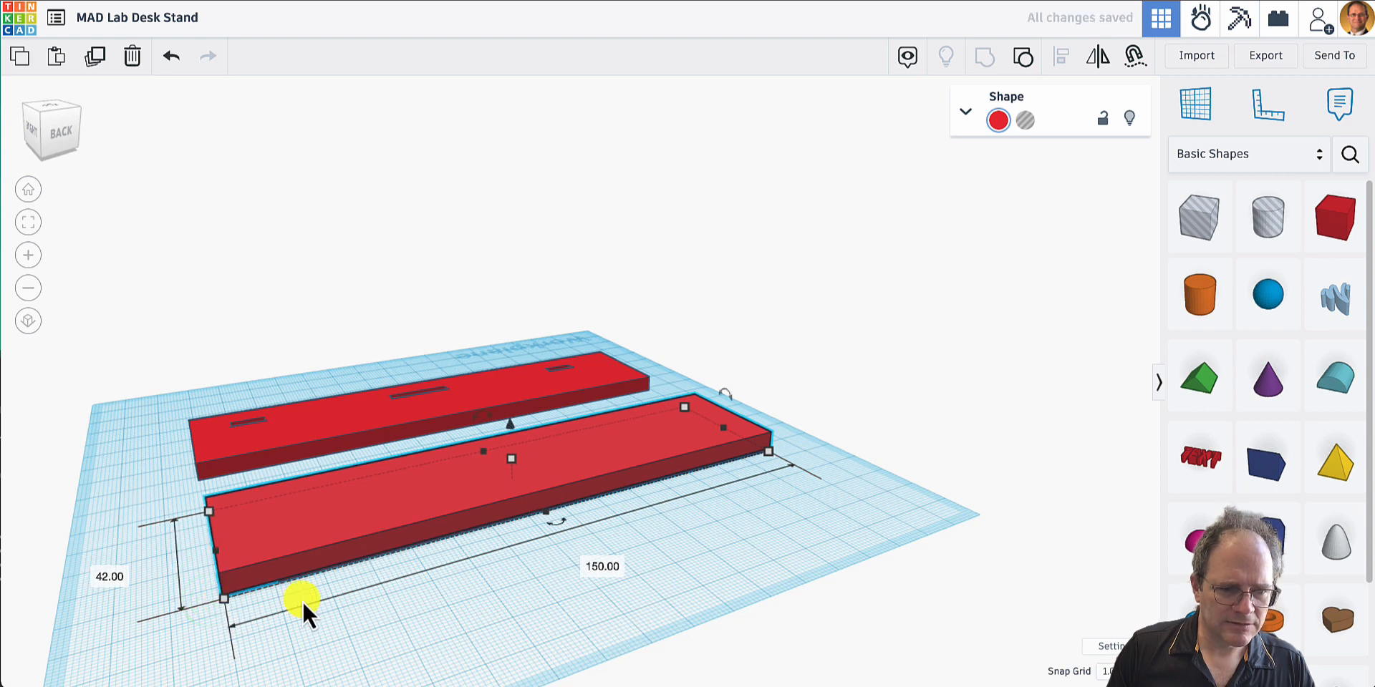
{"action": "left_click", "coordinate": [302, 581]}
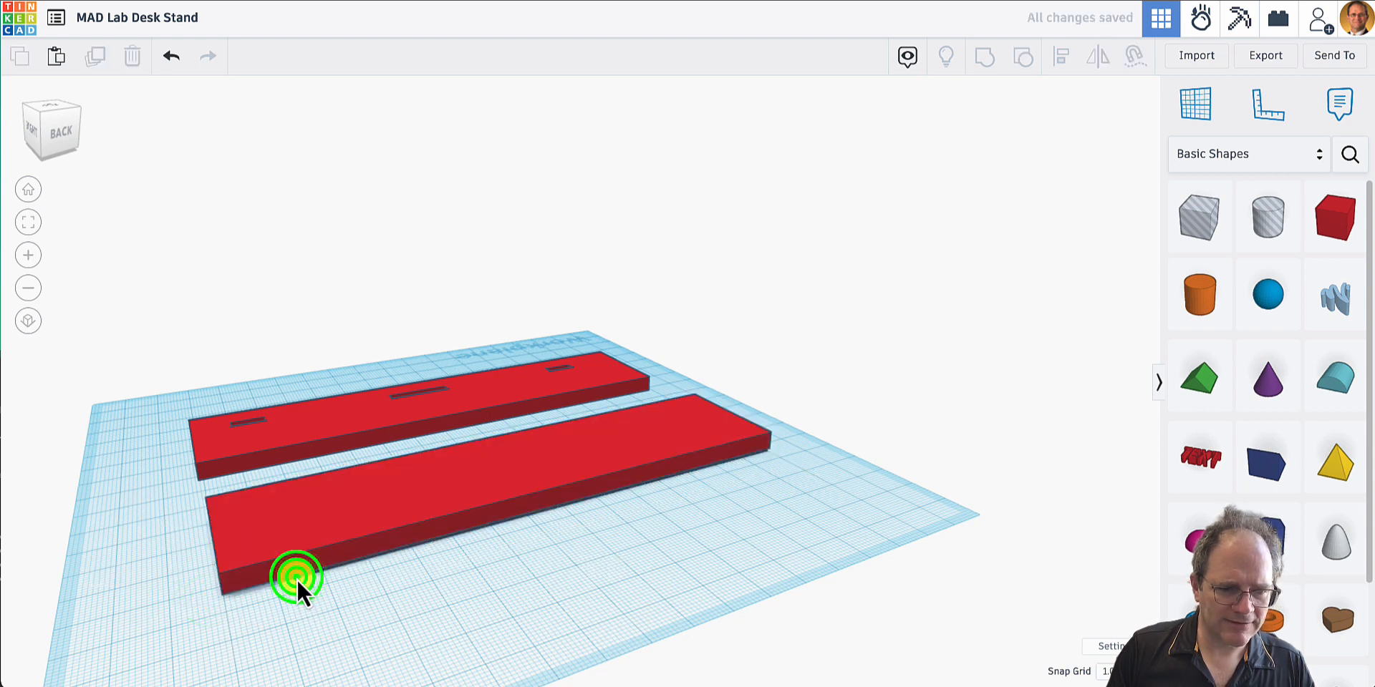
- Extend the thin slab beneath the pegged plate to 150 mm by about 35.6 mm and pull its protruding rear corner in
{"action": "right_click_drag", "start_coordinate": [296, 579], "coordinate": [293, 370]}
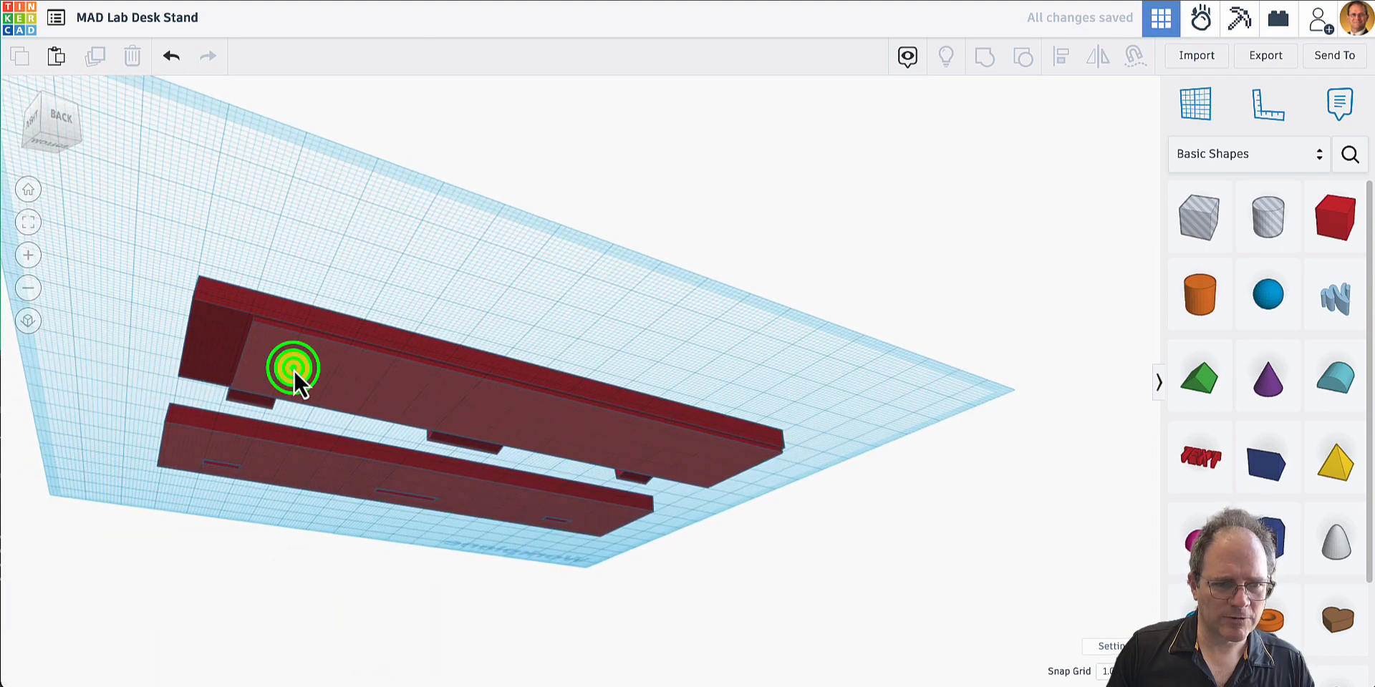
{"action": "left_click", "coordinate": [294, 370]}
{"action": "left_click_drag", "start_coordinate": [252, 326], "coordinate": [190, 311]}
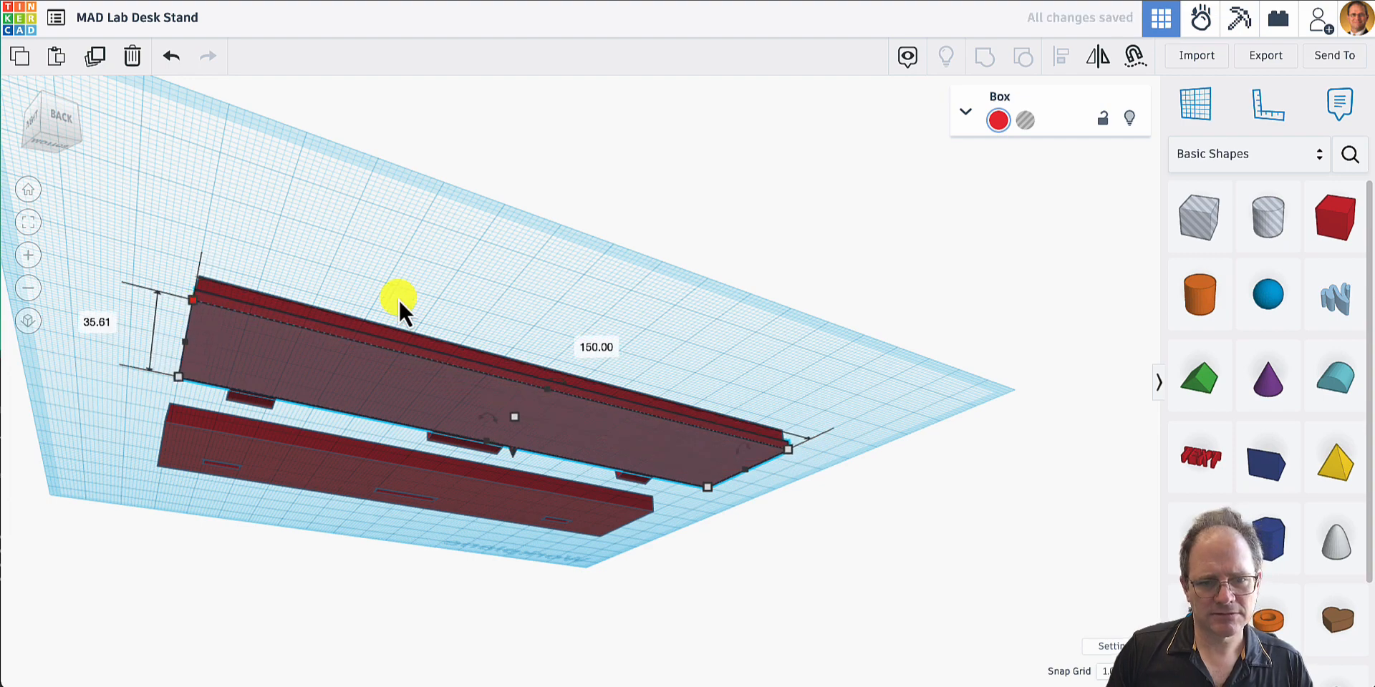
{"action": "right_click_drag", "start_coordinate": [399, 301], "coordinate": [653, 356]}
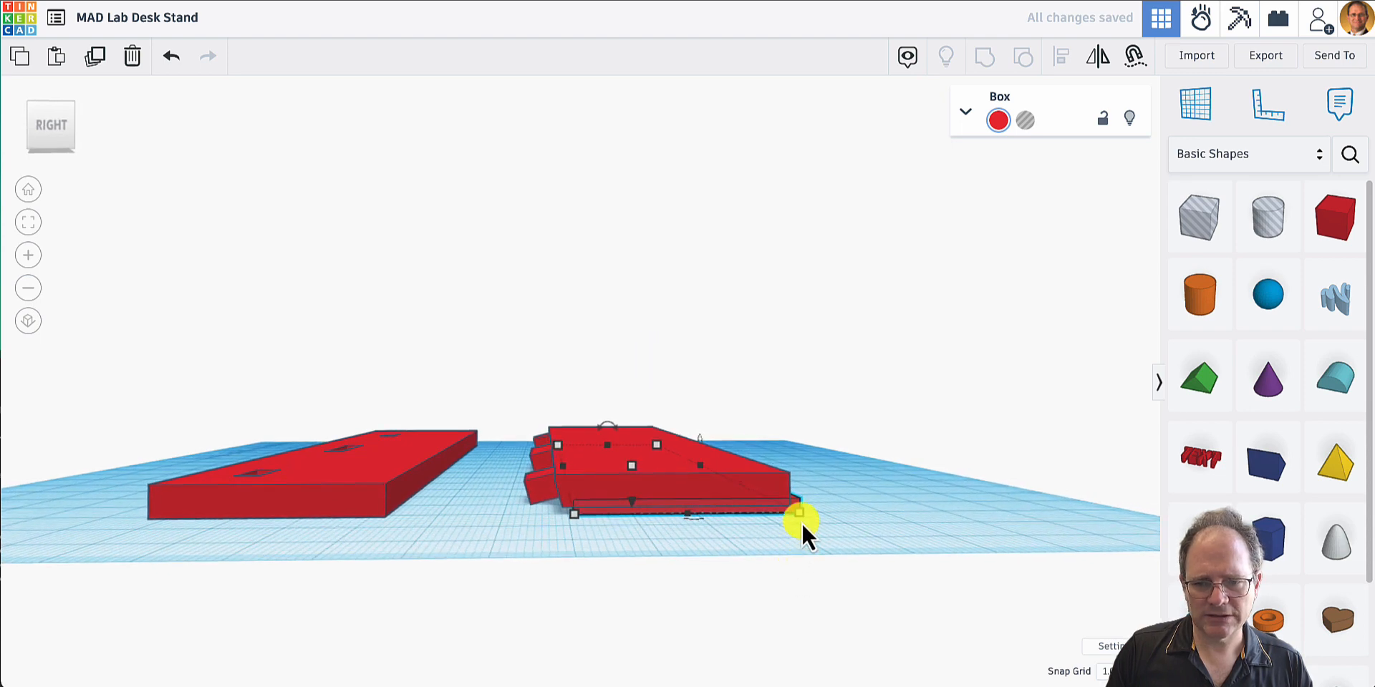
{"action": "left_click_drag", "start_coordinate": [801, 522], "coordinate": [791, 517]}
{"action": "right_click_drag", "start_coordinate": [822, 521], "coordinate": [818, 571]}
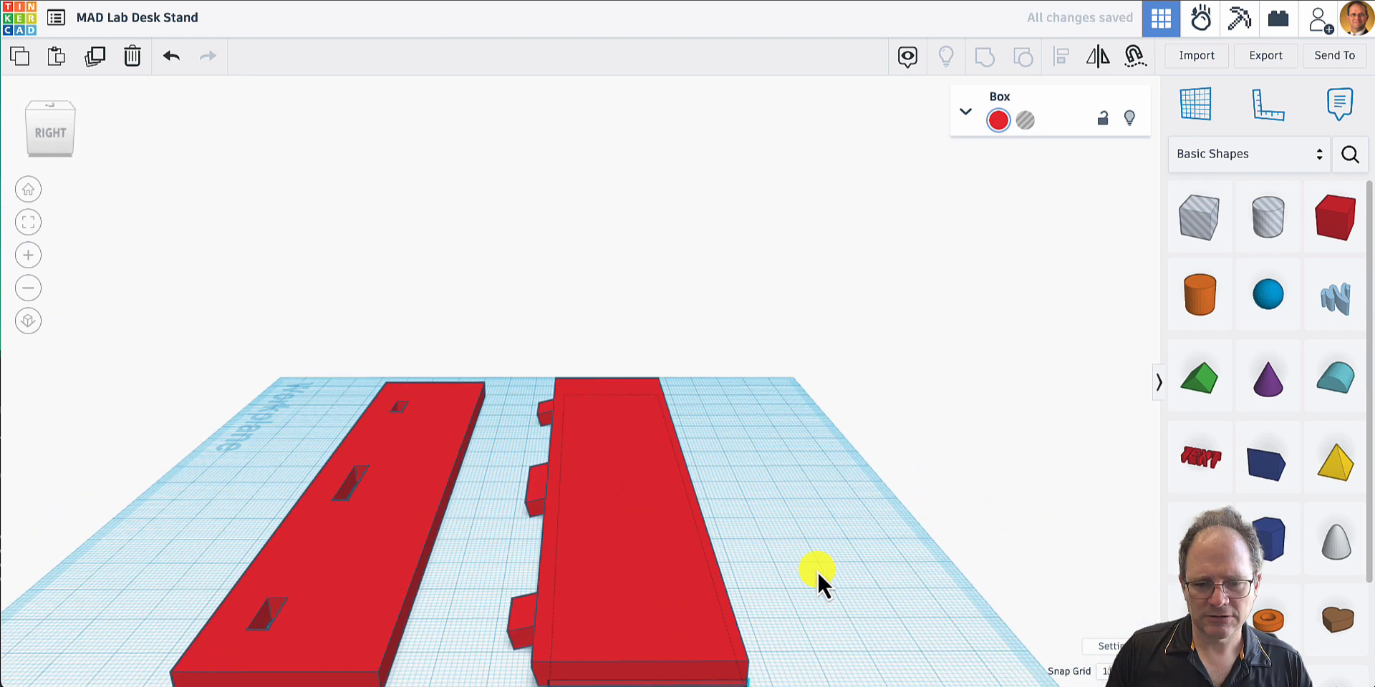
- Compare the length and depth of the slotted plate with those of the pegged plate
{"action": "left_click", "coordinate": [358, 640]}
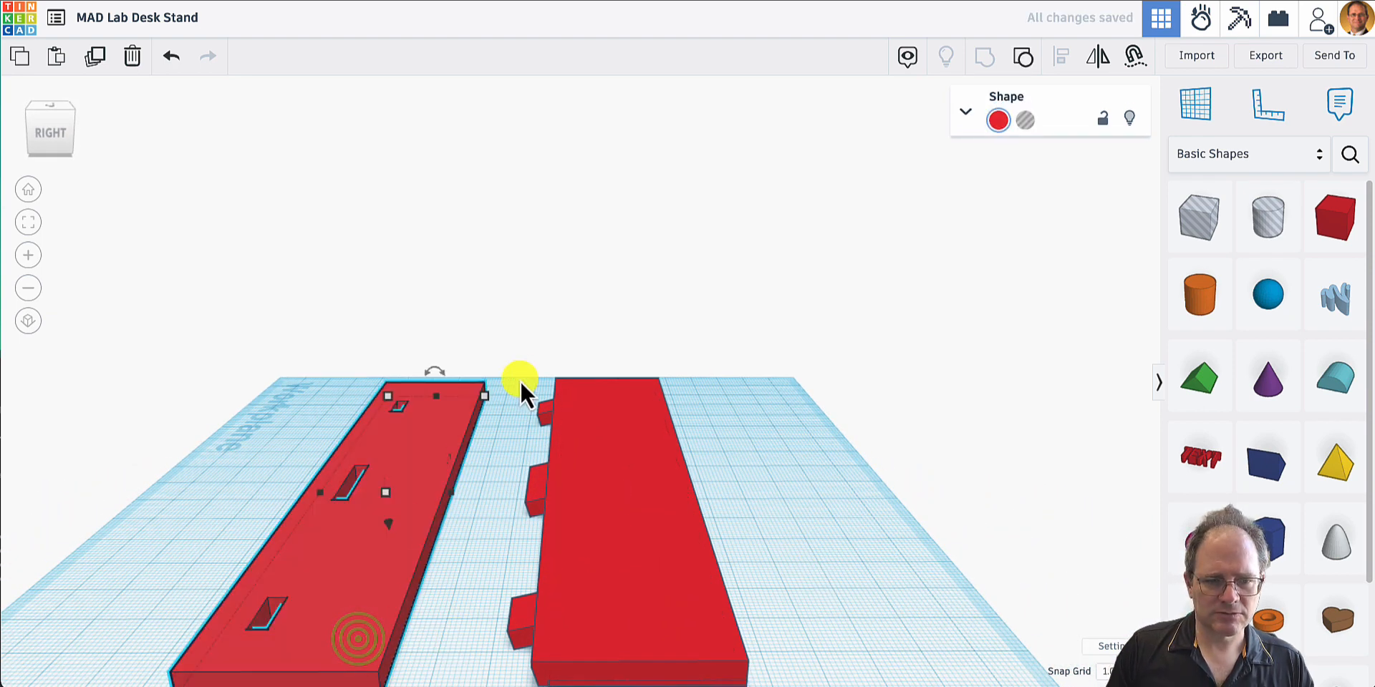
{"action": "mouse_move", "coordinate": [486, 395]}
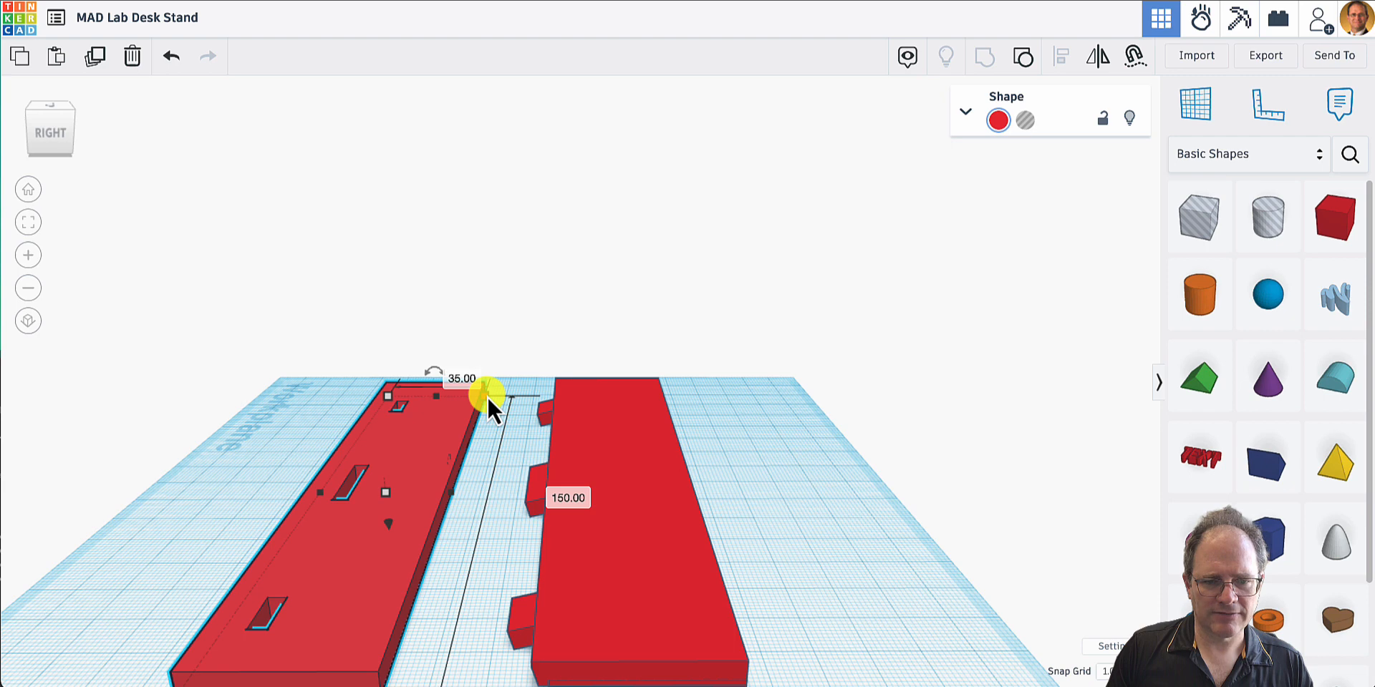
{"action": "left_click", "coordinate": [552, 531]}
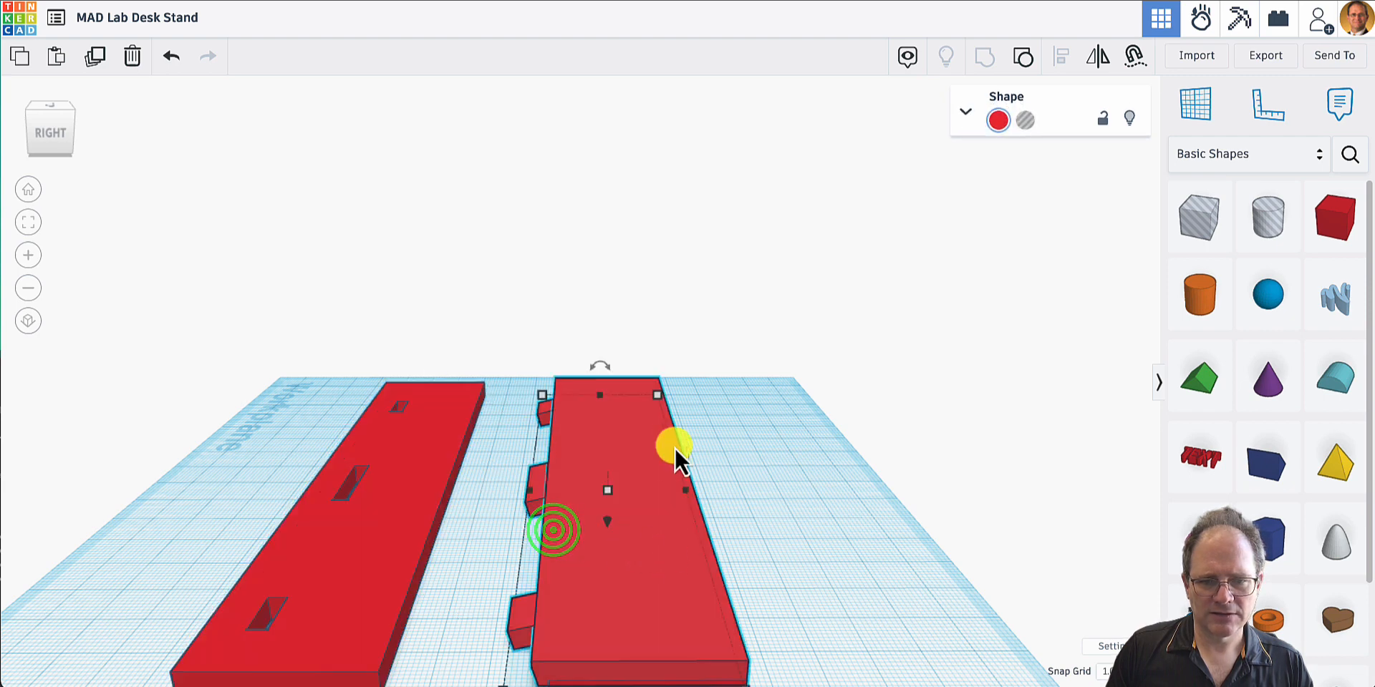
{"action": "mouse_move", "coordinate": [659, 397]}
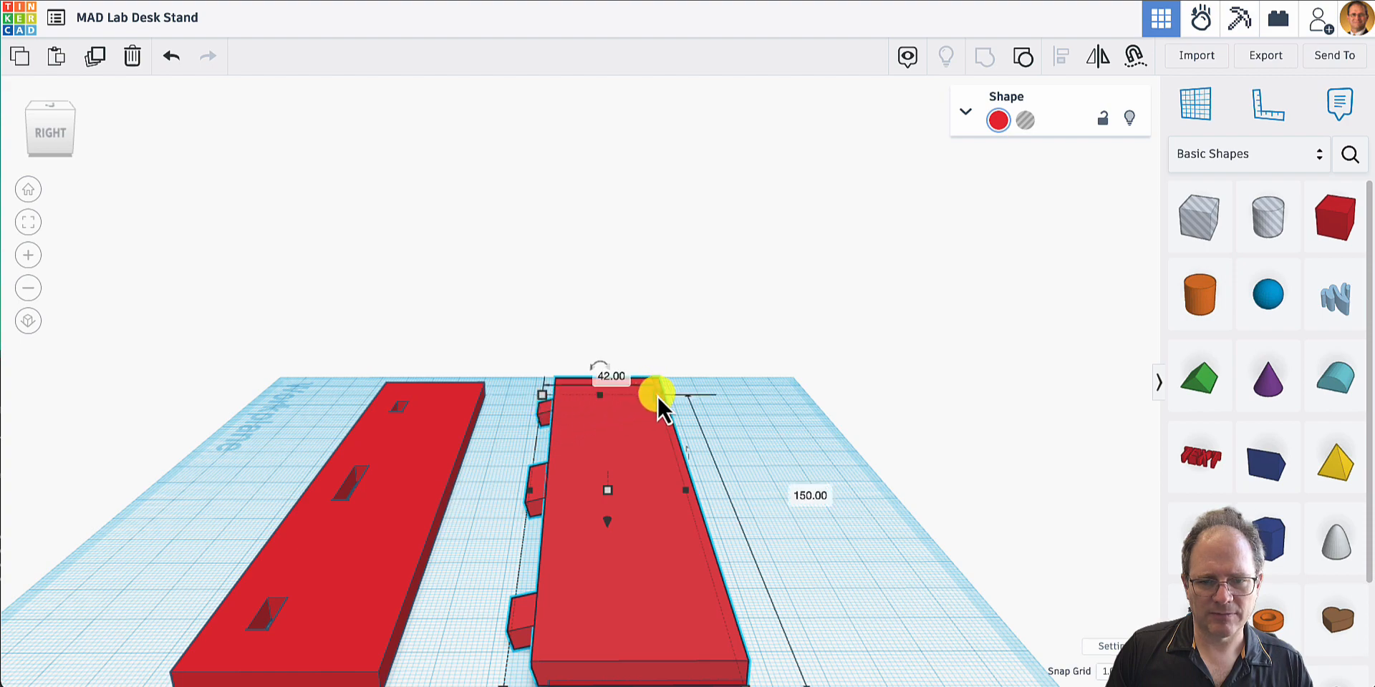
{"action": "left_click", "coordinate": [764, 497]}
- Group the pegged plate and the thin slab beneath it into one shape
{"action": "right_click_drag", "start_coordinate": [764, 497], "coordinate": [602, 457]}
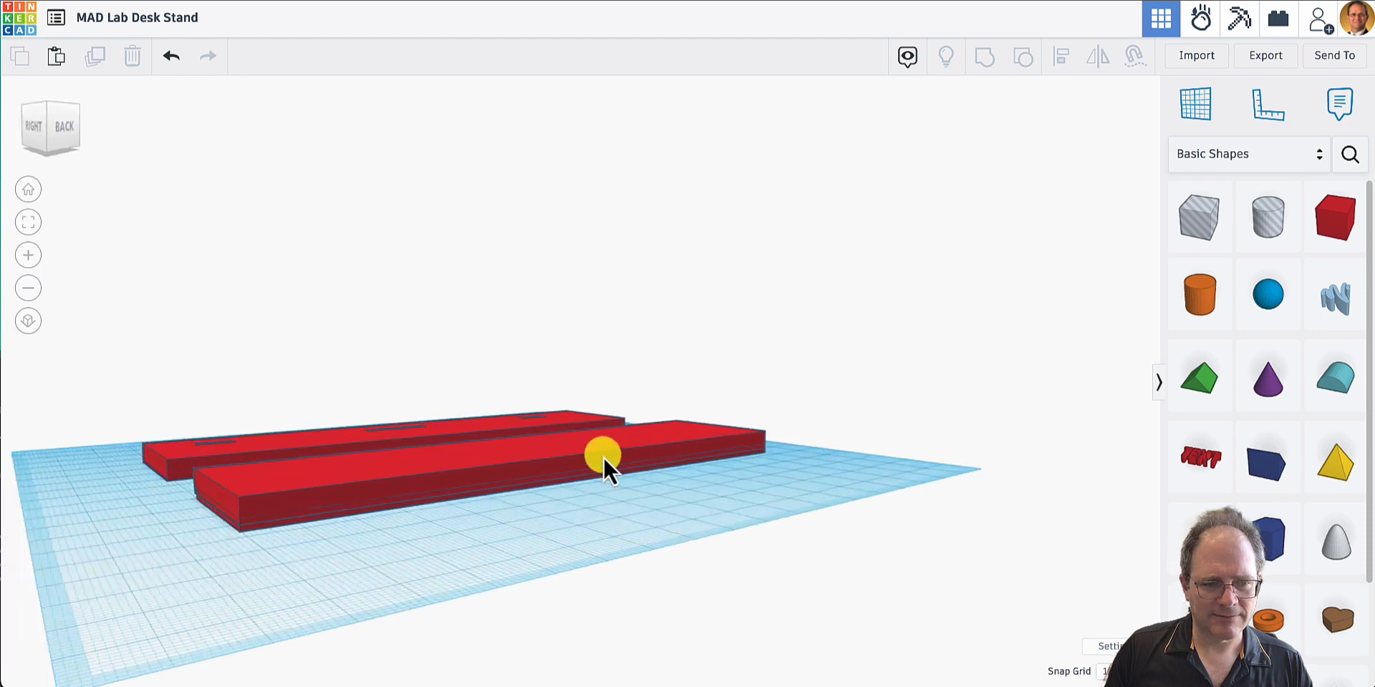
{"action": "left_click", "coordinate": [312, 508]}
{"action": "left_click", "coordinate": [313, 478], "text": "shift"}
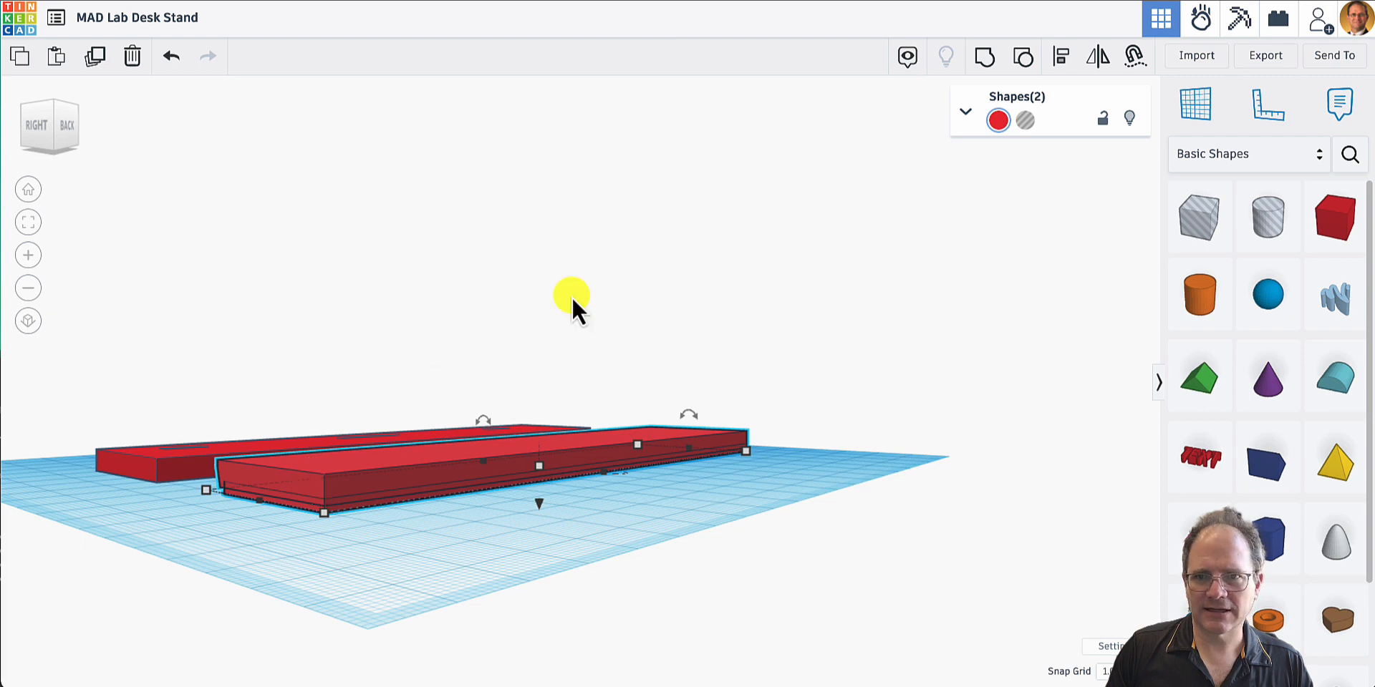
{"action": "left_click", "coordinate": [306, 478]}
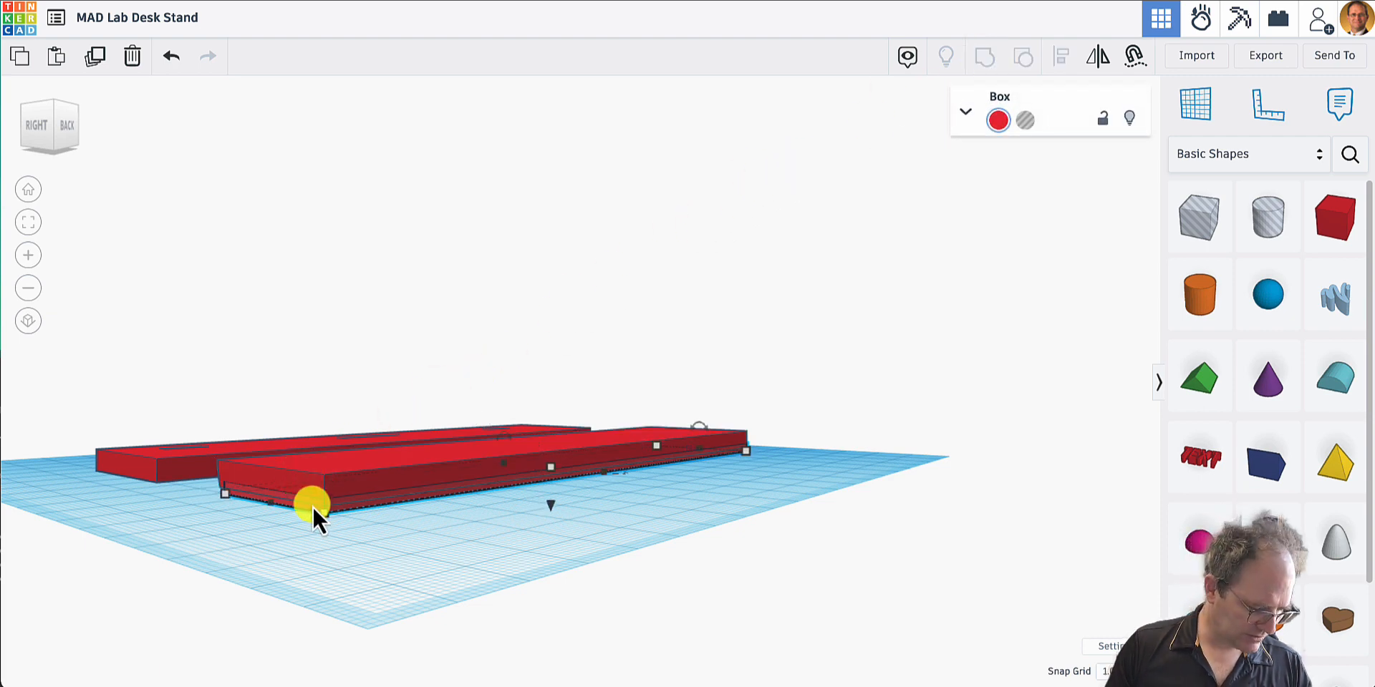
{"action": "left_click", "coordinate": [300, 529]}
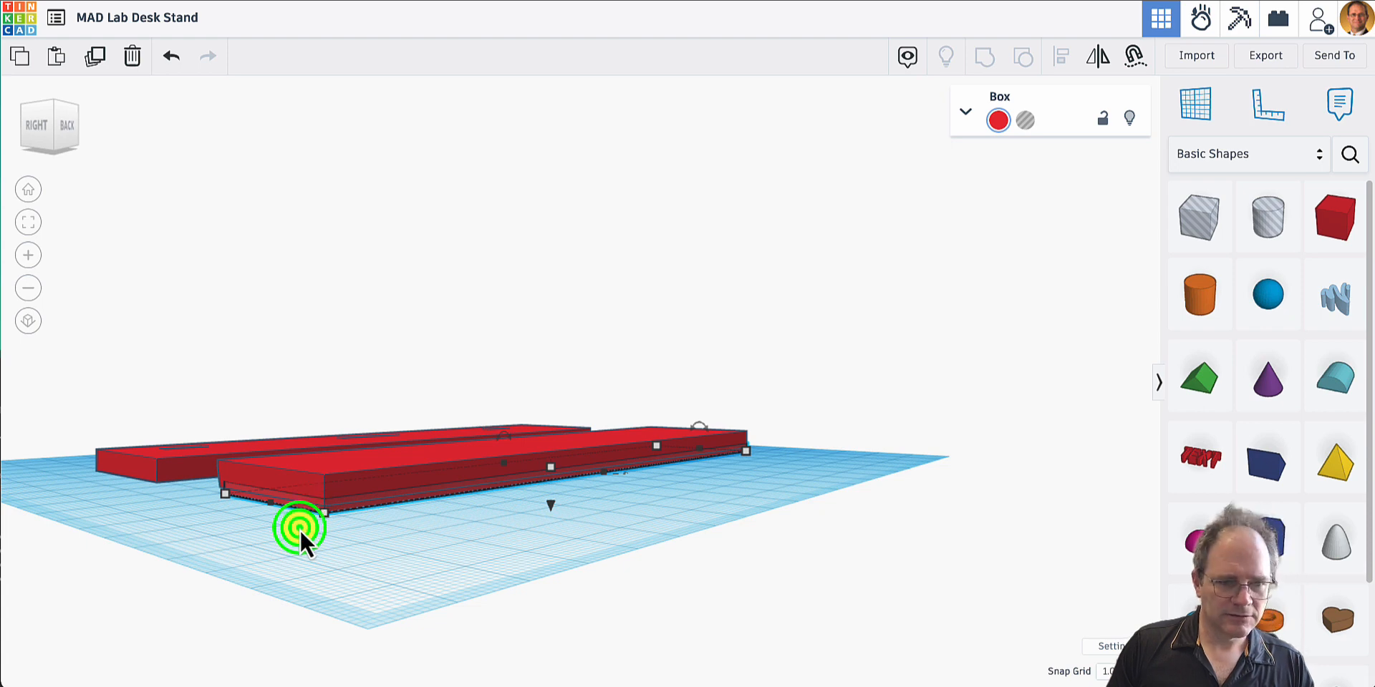
{"action": "left_click", "coordinate": [304, 507]}
{"action": "left_click", "coordinate": [306, 478], "text": "shift"}
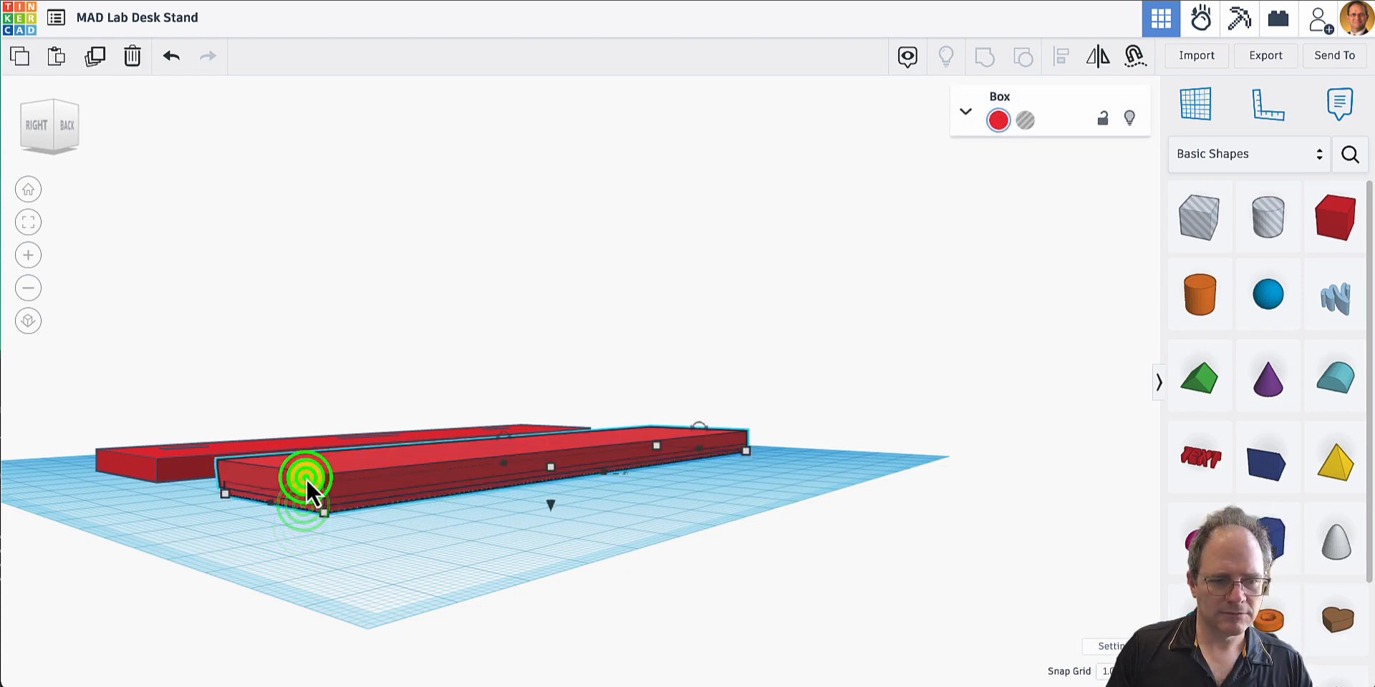
{"action": "left_click", "coordinate": [991, 55]}
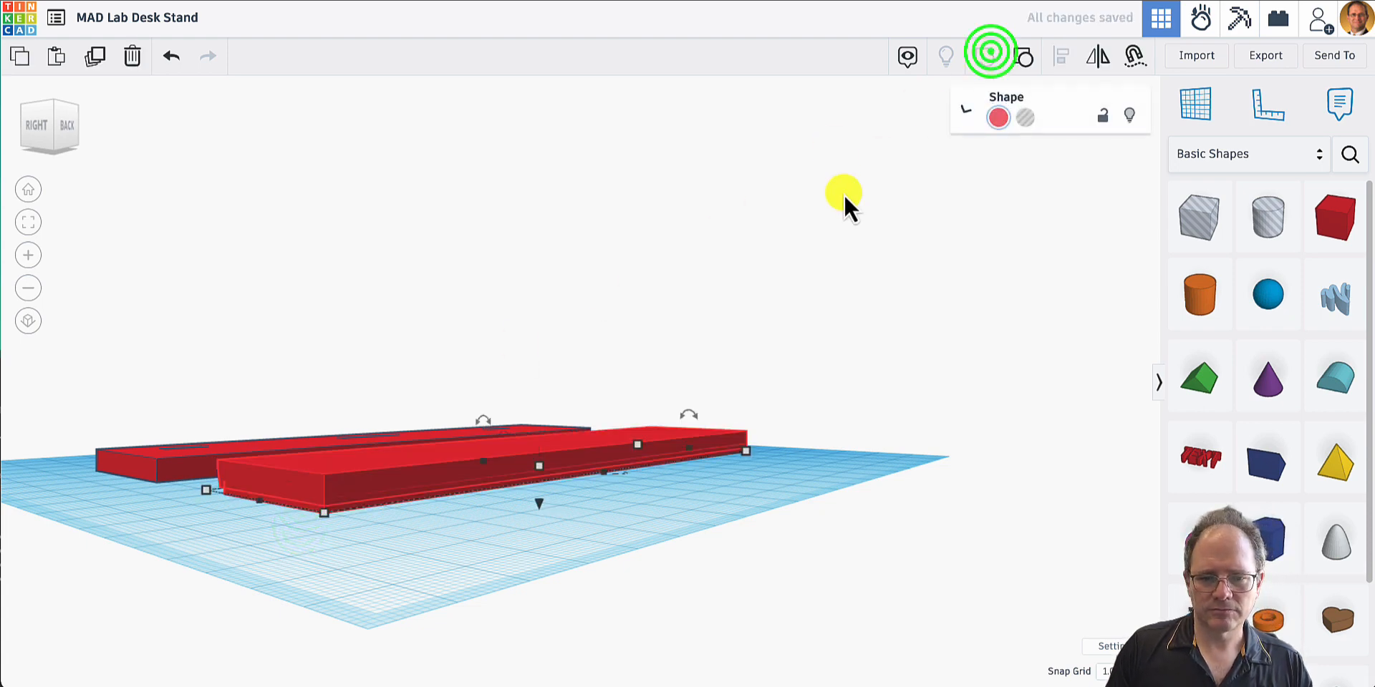
- Inspect the grouped plate's pegs beside the slotted plate's openings and restore the default view
{"action": "right_click_drag", "start_coordinate": [518, 489], "coordinate": [635, 506]}
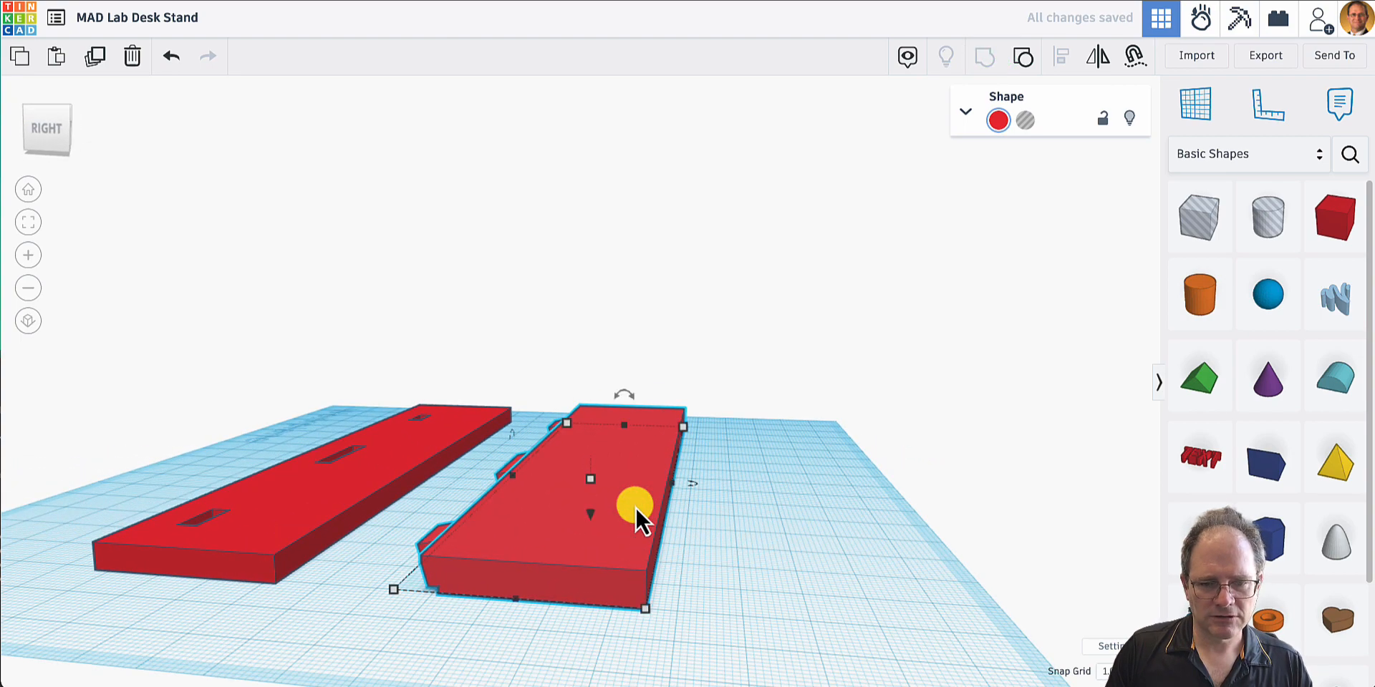
{"action": "right_click_drag", "start_coordinate": [689, 557], "coordinate": [1039, 559]}
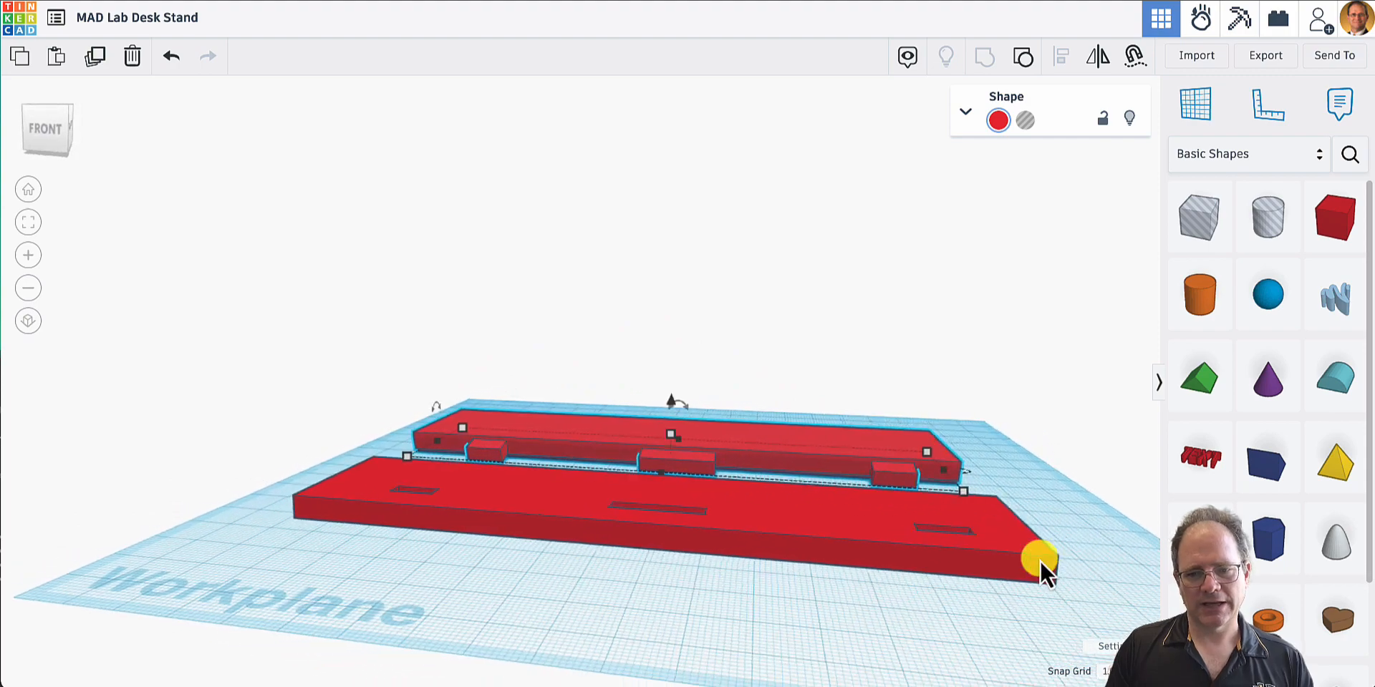
{"action": "scroll", "coordinate": [684, 515], "scroll_direction": "up", "scroll_amount": 5}
{"action": "right_click_drag", "start_coordinate": [685, 513], "coordinate": [641, 454]}
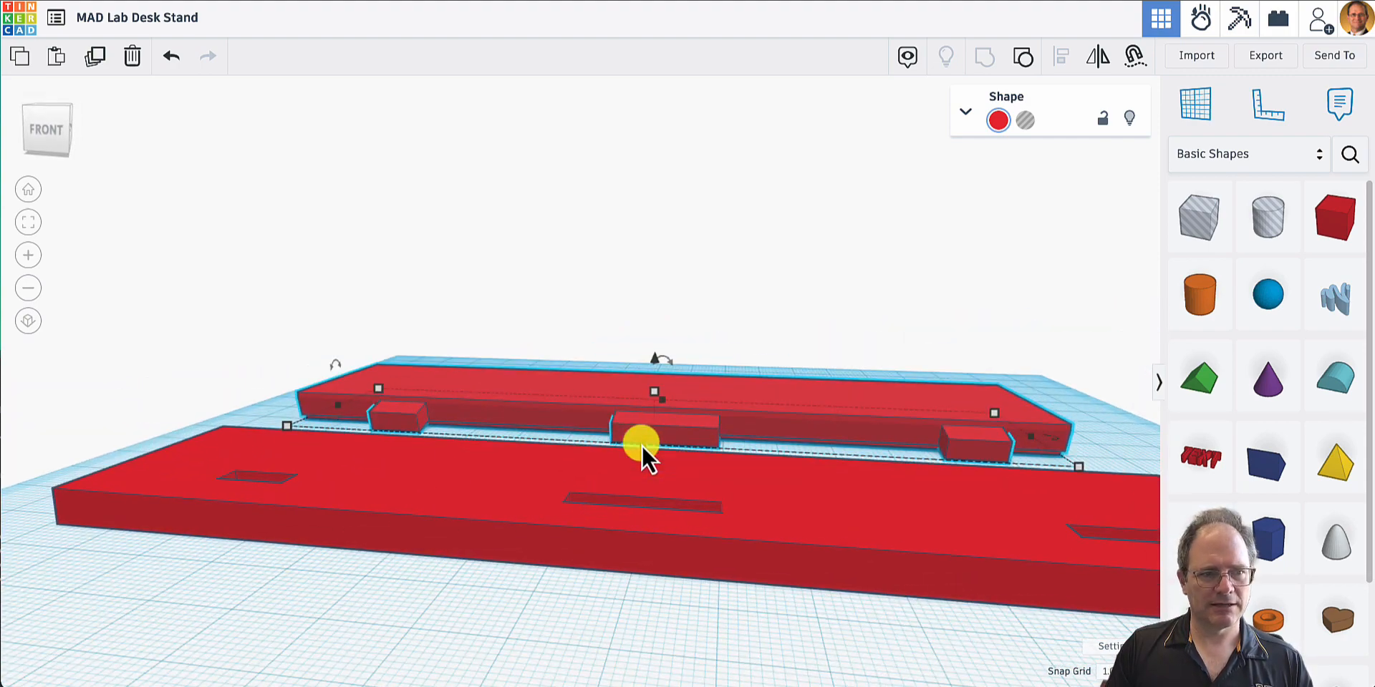
{"action": "left_click", "coordinate": [26, 193]}
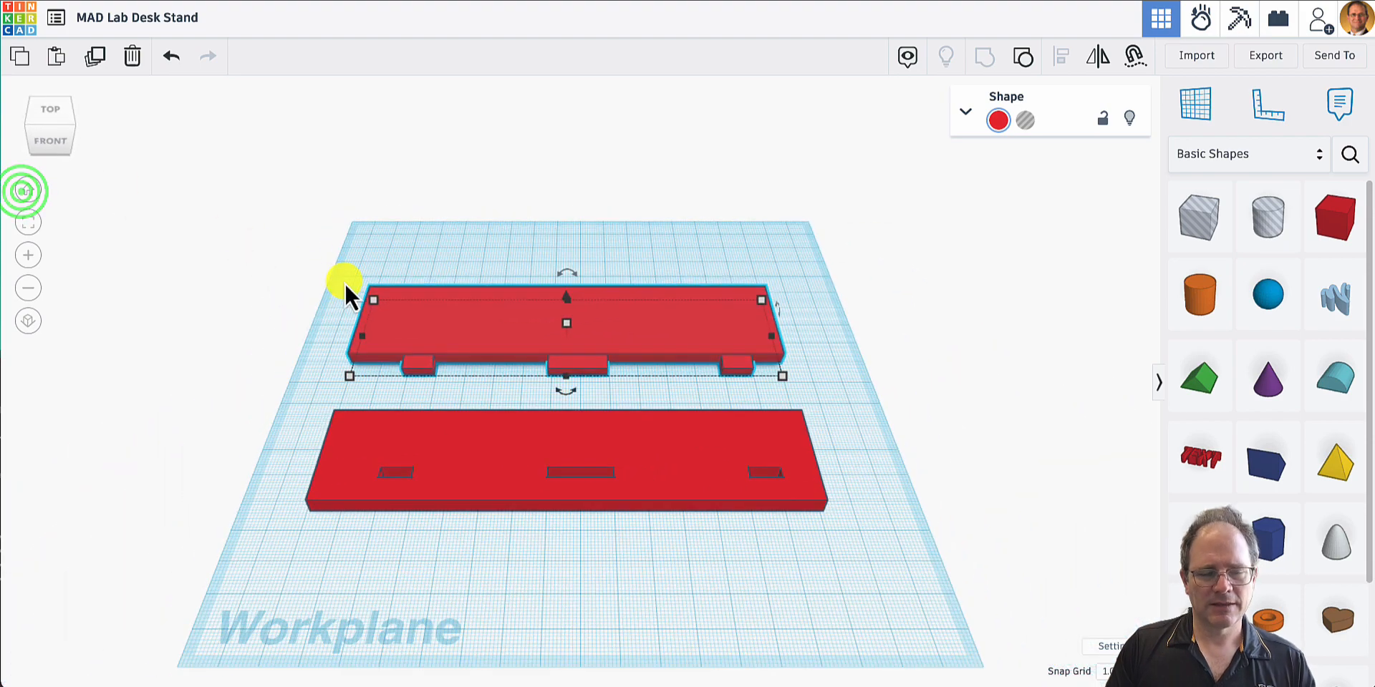
- Deselect the grouped plate and choose MAD Lab Sign.svg from the MAD Lab folder in KSU Admin as the file for import
{"action": "left_click", "coordinate": [584, 248]}
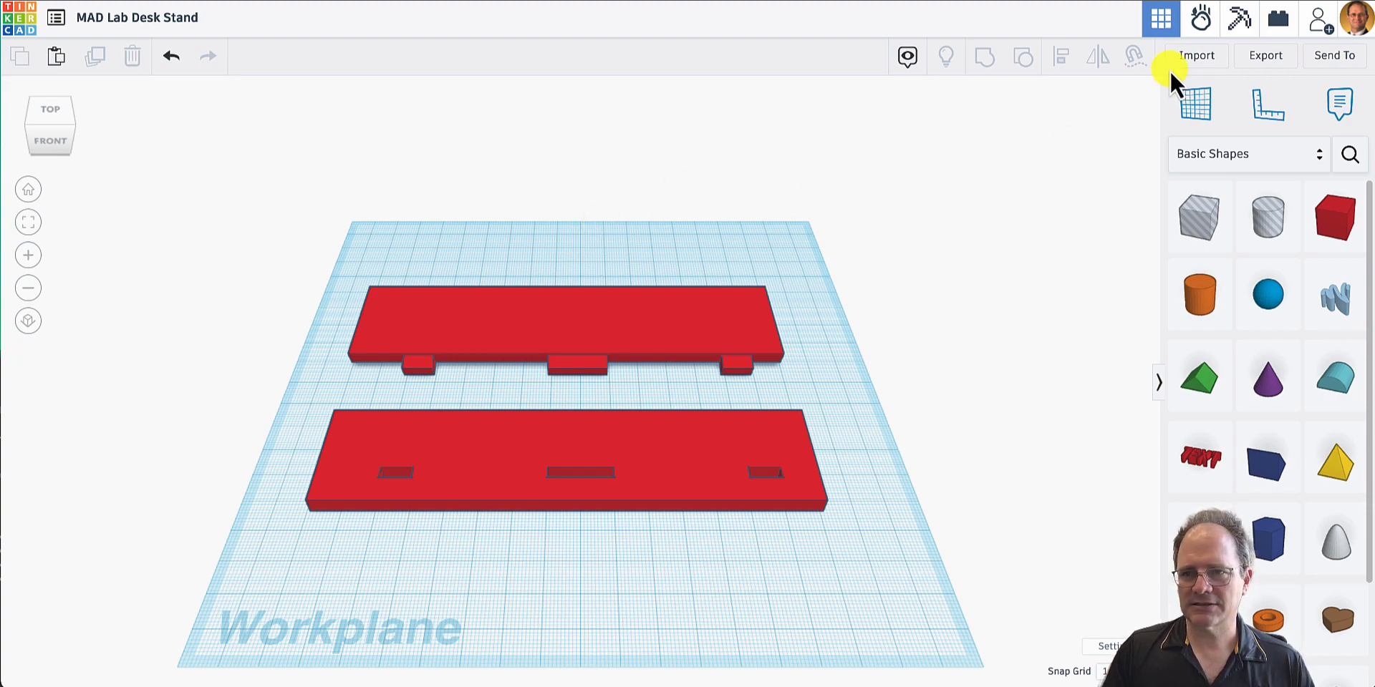
{"action": "left_click", "coordinate": [1197, 56]}
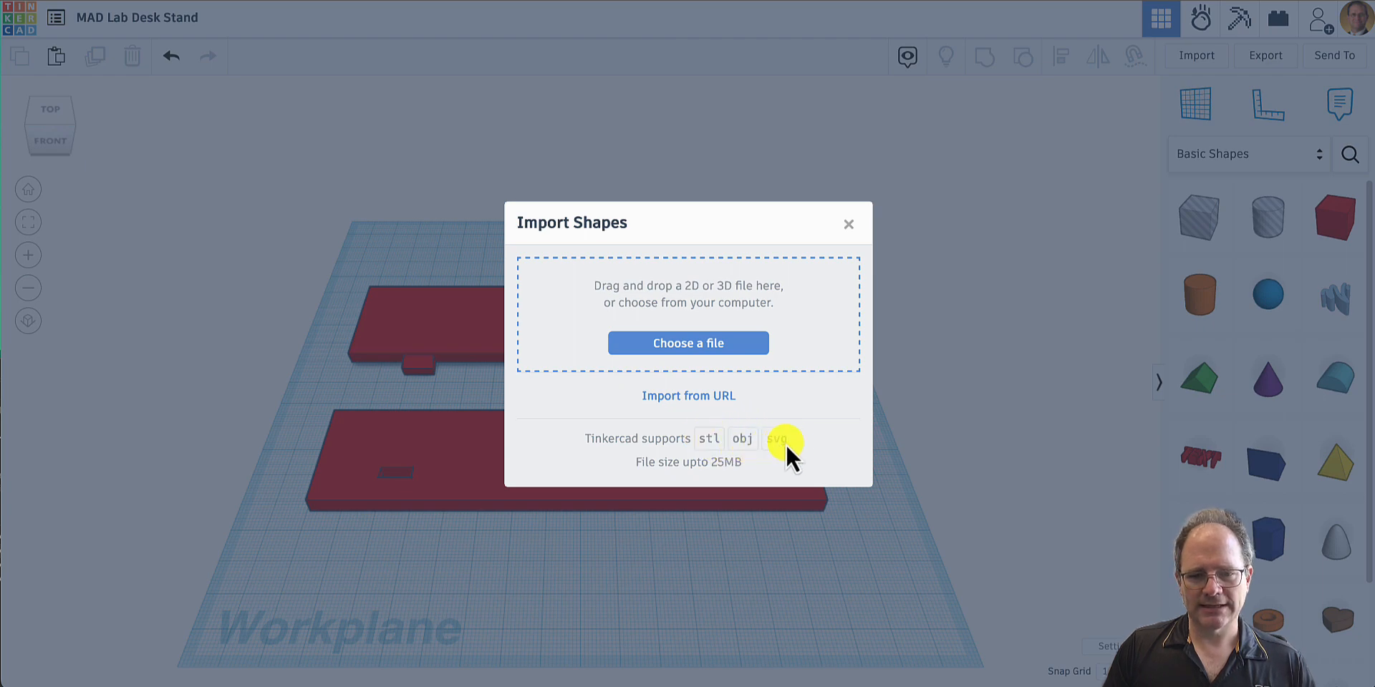
{"action": "left_click", "coordinate": [725, 344]}
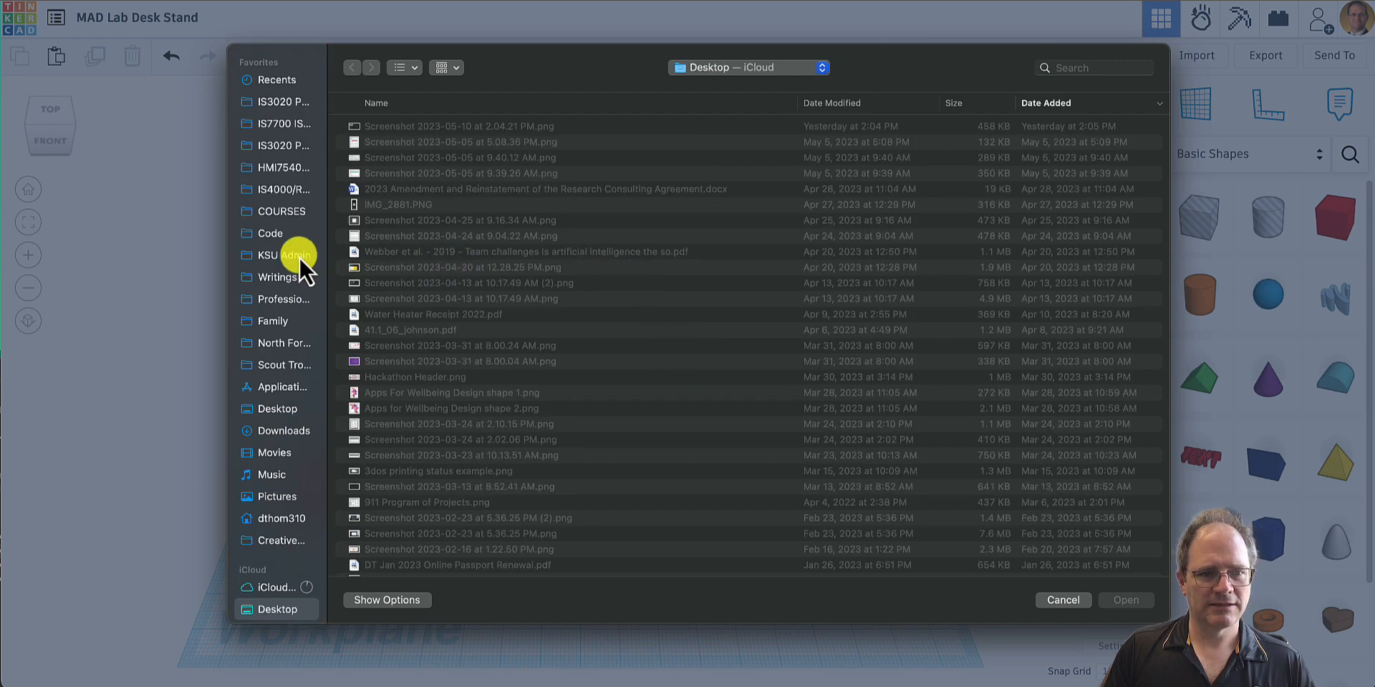
{"action": "left_click", "coordinate": [298, 257]}
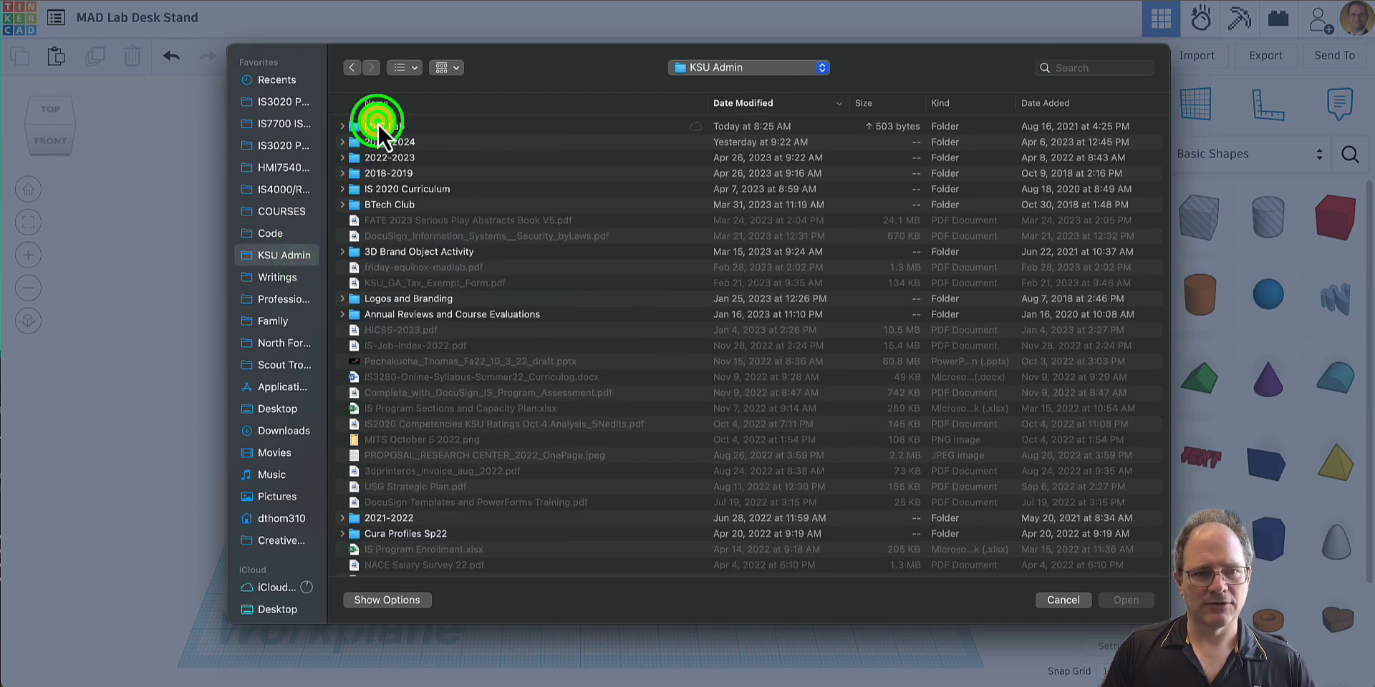
{"action": "double_click", "coordinate": [377, 126]}
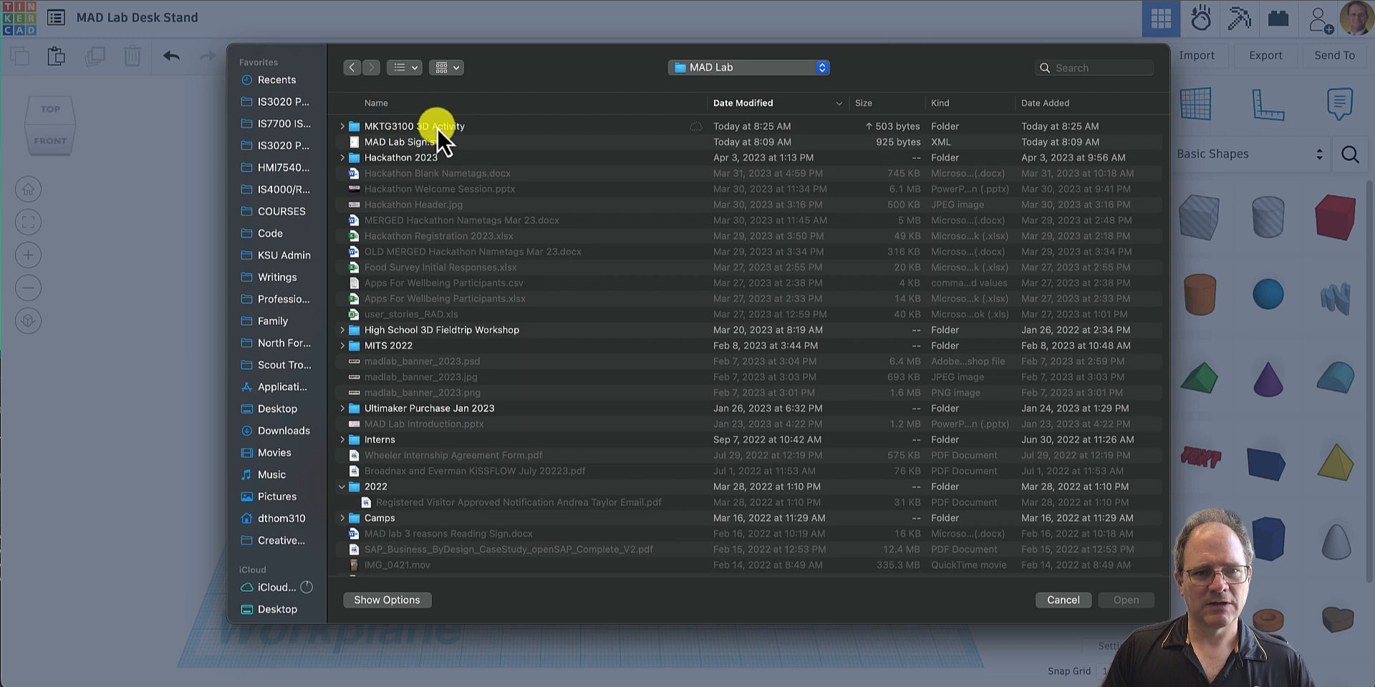
{"action": "double_click", "coordinate": [420, 141]}
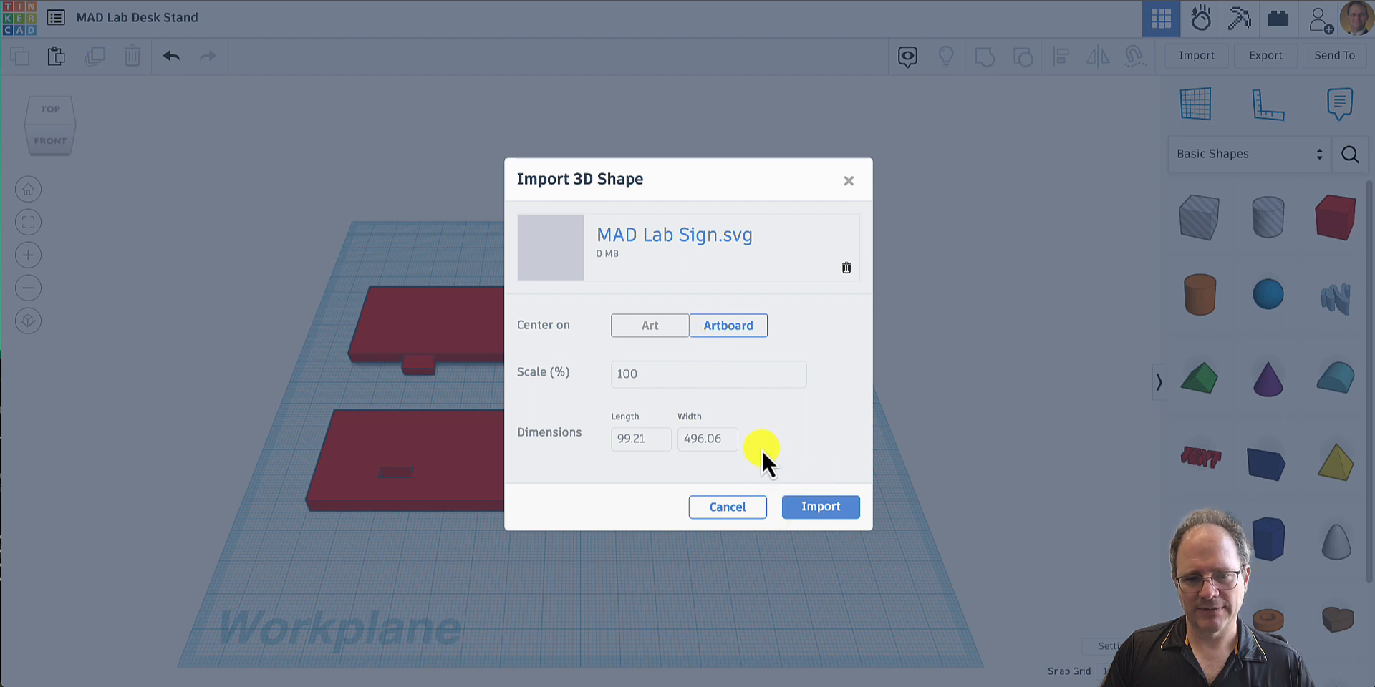
- Try to import the sign drawing at 100% scale, centred on its artboard, and dismiss the import notice
{"action": "left_click", "coordinate": [695, 442]}
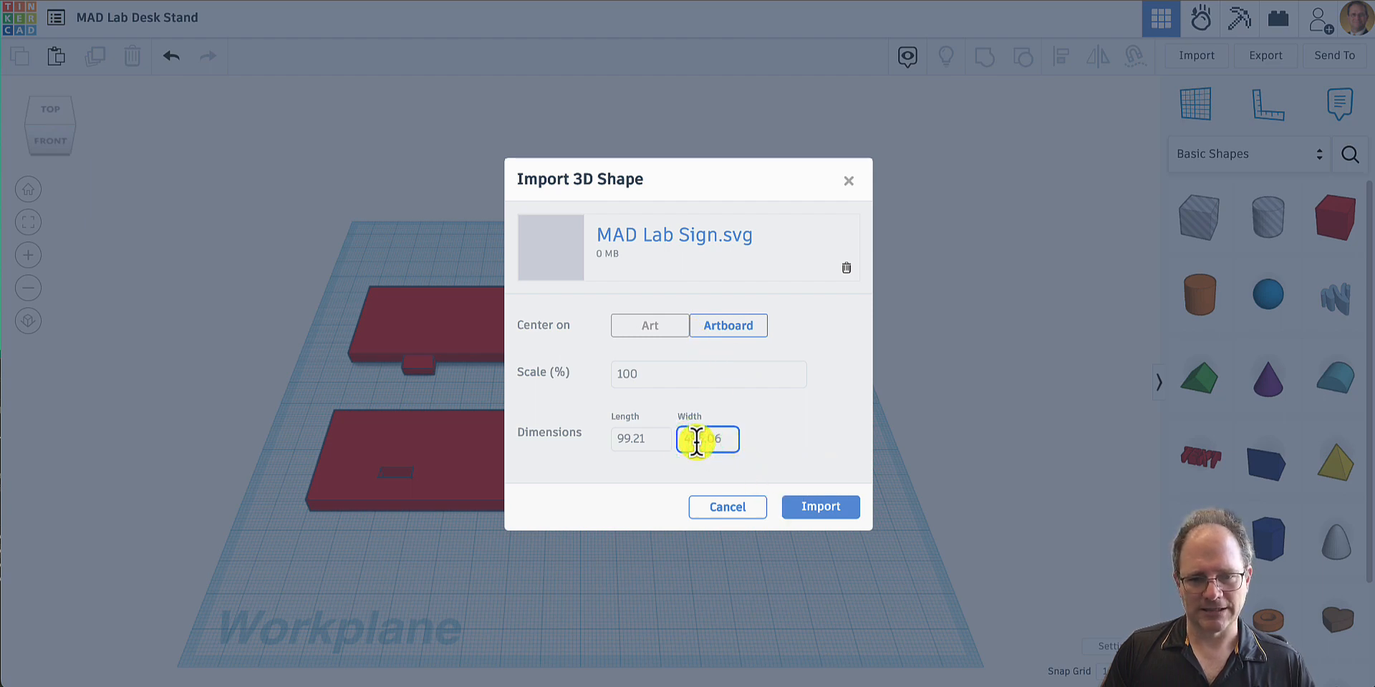
{"action": "left_click_drag", "start_coordinate": [700, 438], "coordinate": [680, 438]}
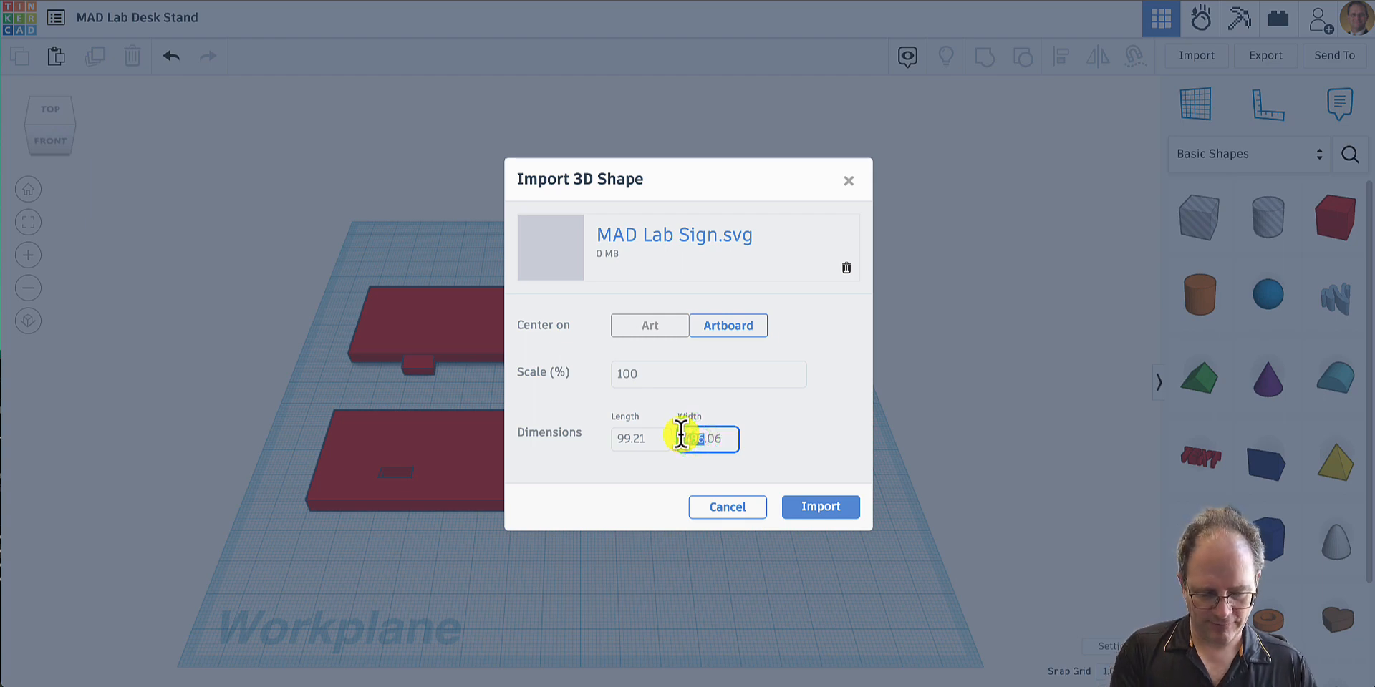
{"action": "type", "text": "100"}
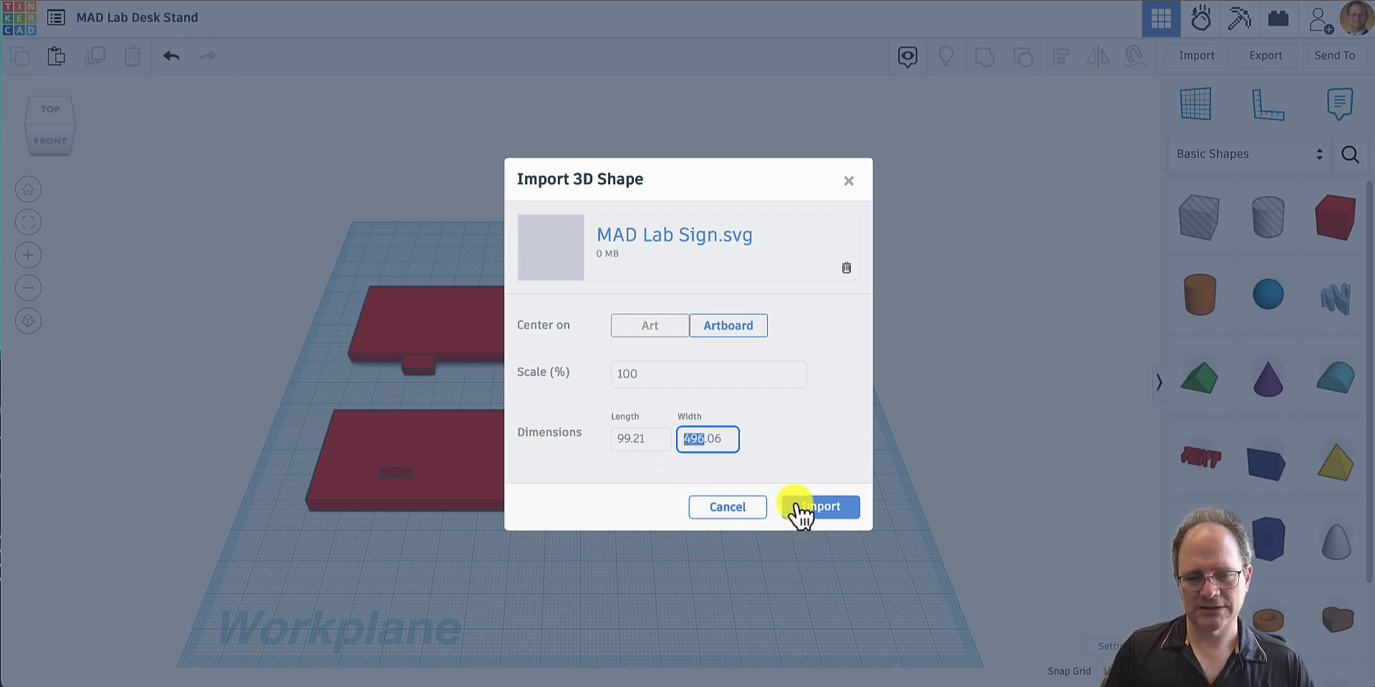
{"action": "left_click", "coordinate": [822, 507]}
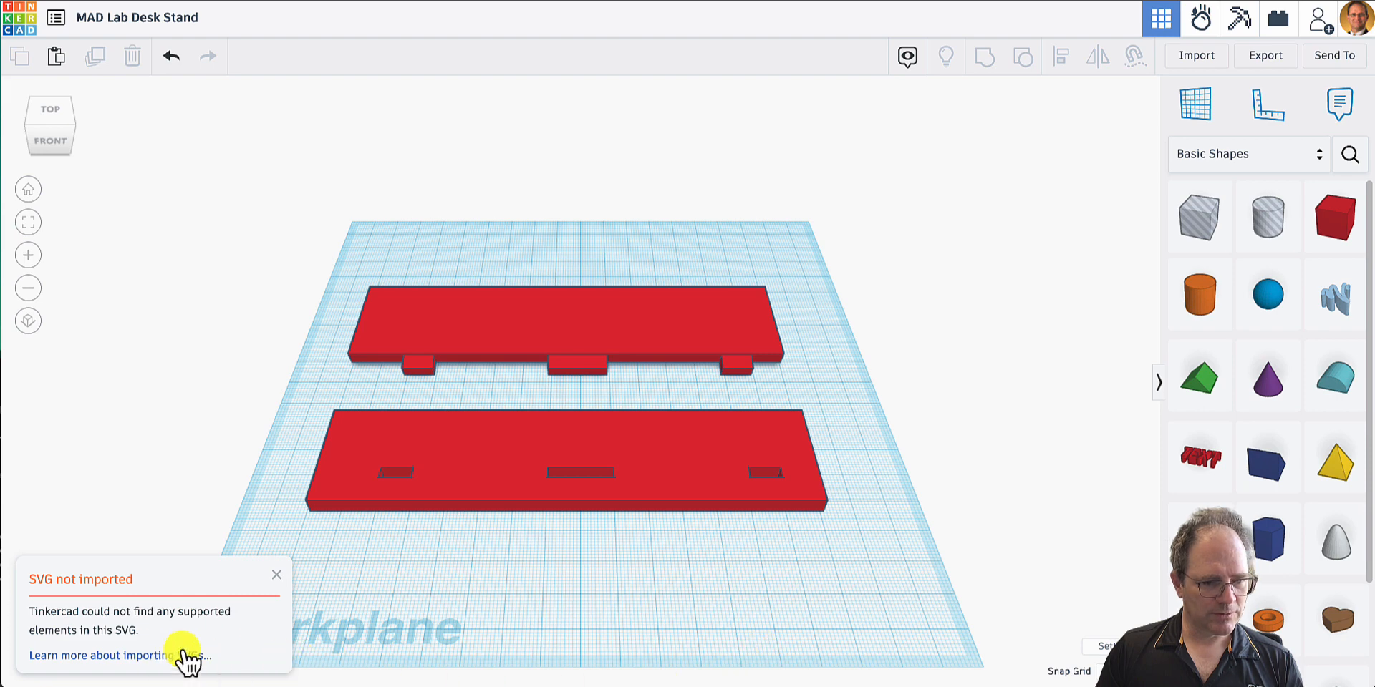
{"action": "left_click", "coordinate": [276, 577]}
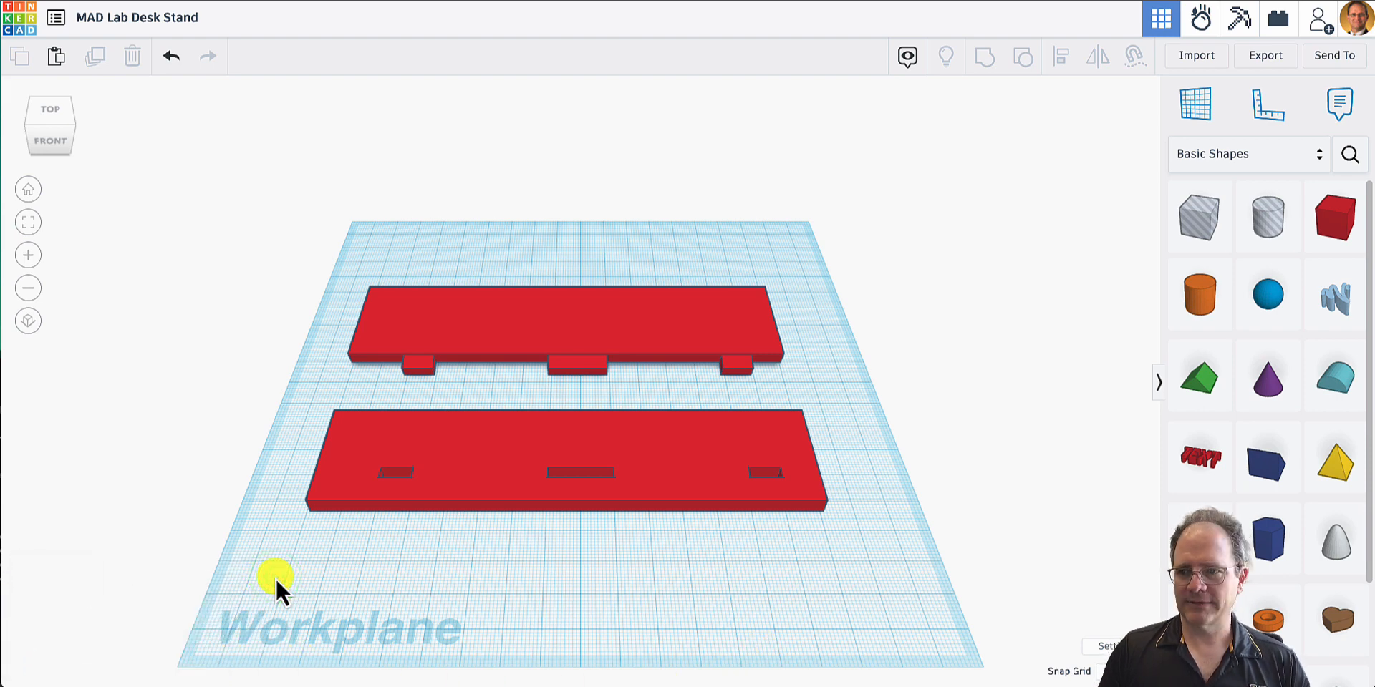
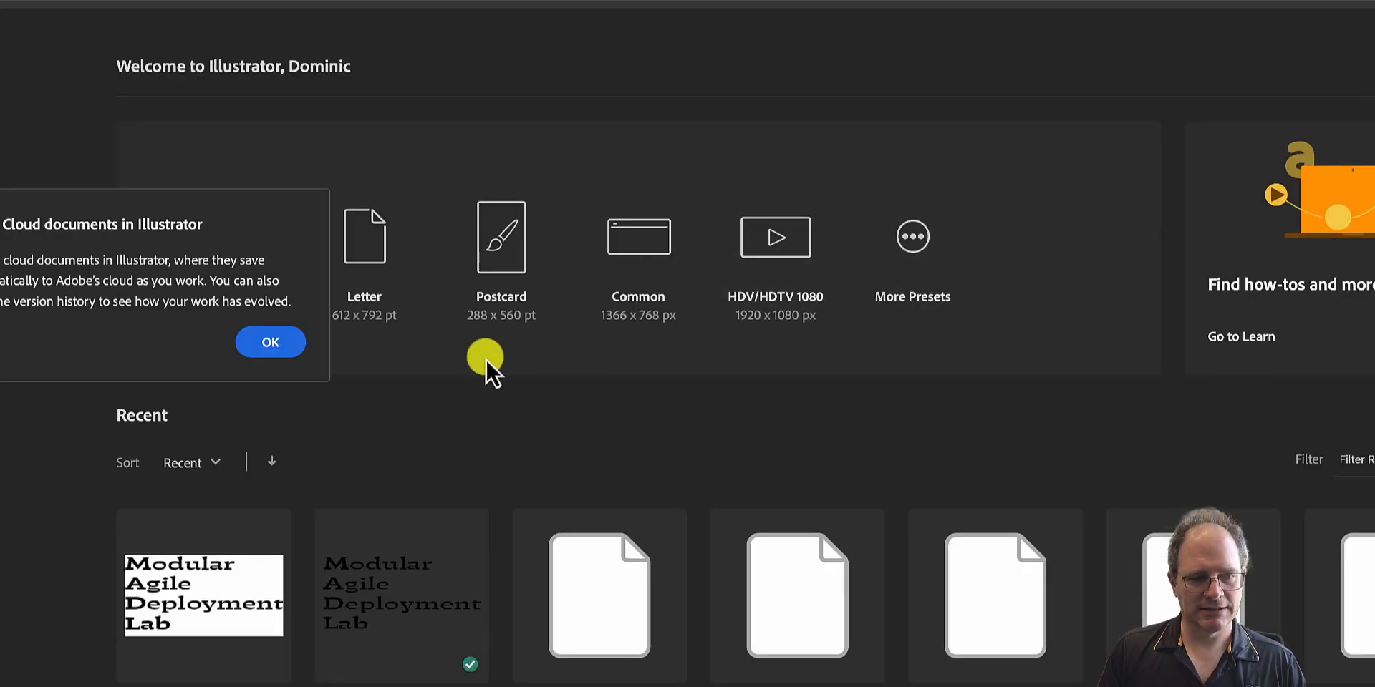
- Switch to Illustrator, open the most recent Modular Agile Deployment Lab sign file and select its text block
{"action": "left_click", "coordinate": [193, 596]}
{"action": "left_click", "coordinate": [192, 596]}
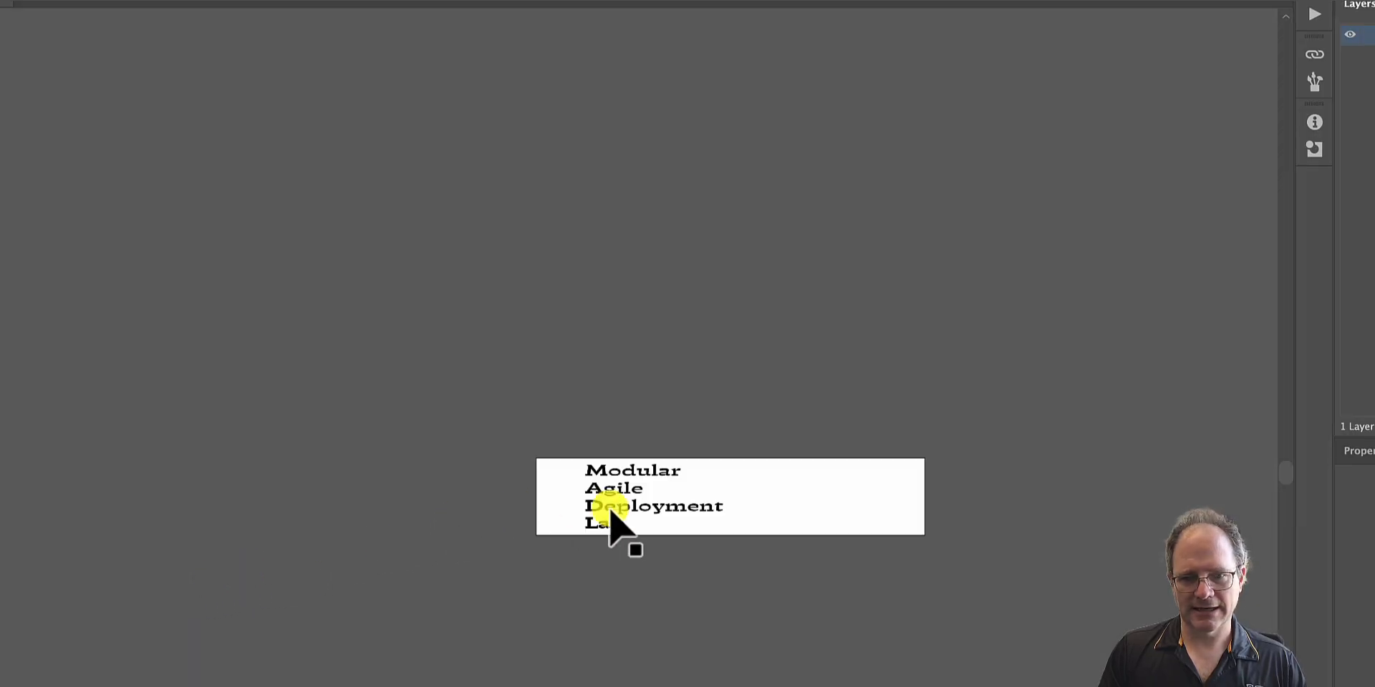
{"action": "left_click", "coordinate": [613, 487]}
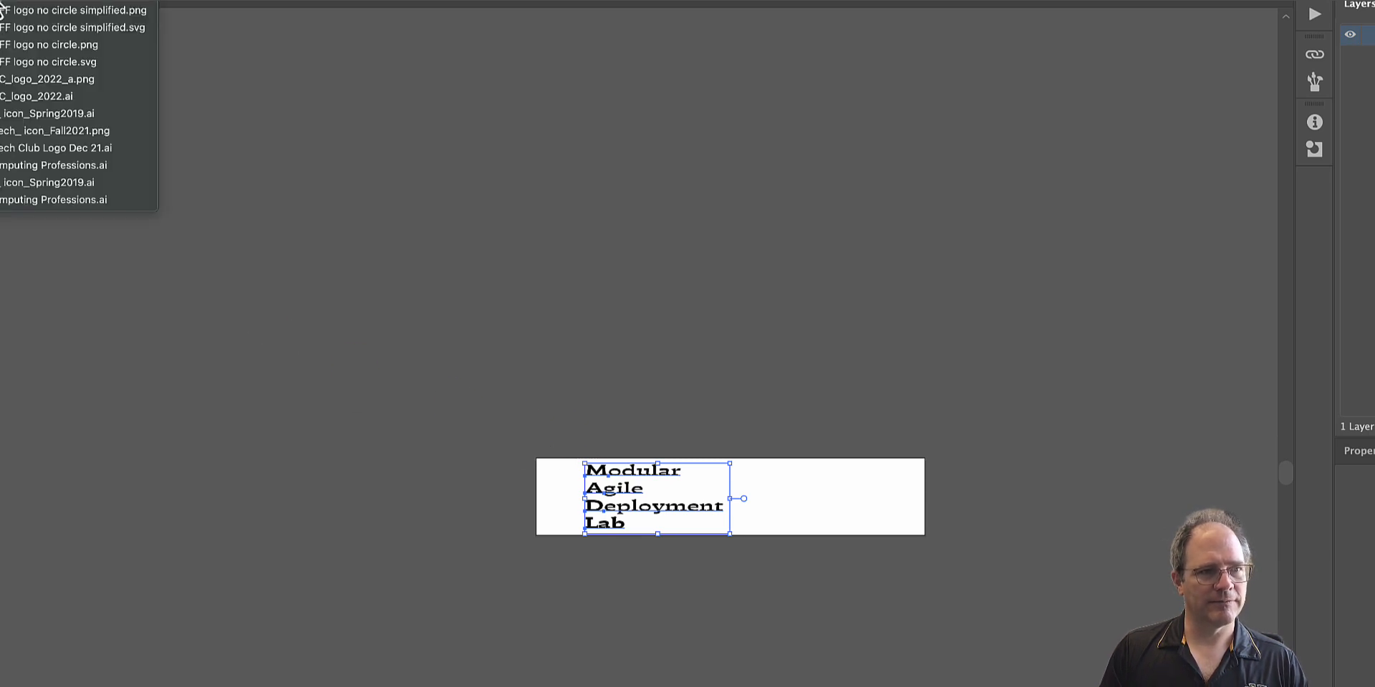
- Open the other MAD Lab sign document from the recent files and select its four-line text block
{"action": "left_click", "coordinate": [15, 9]}
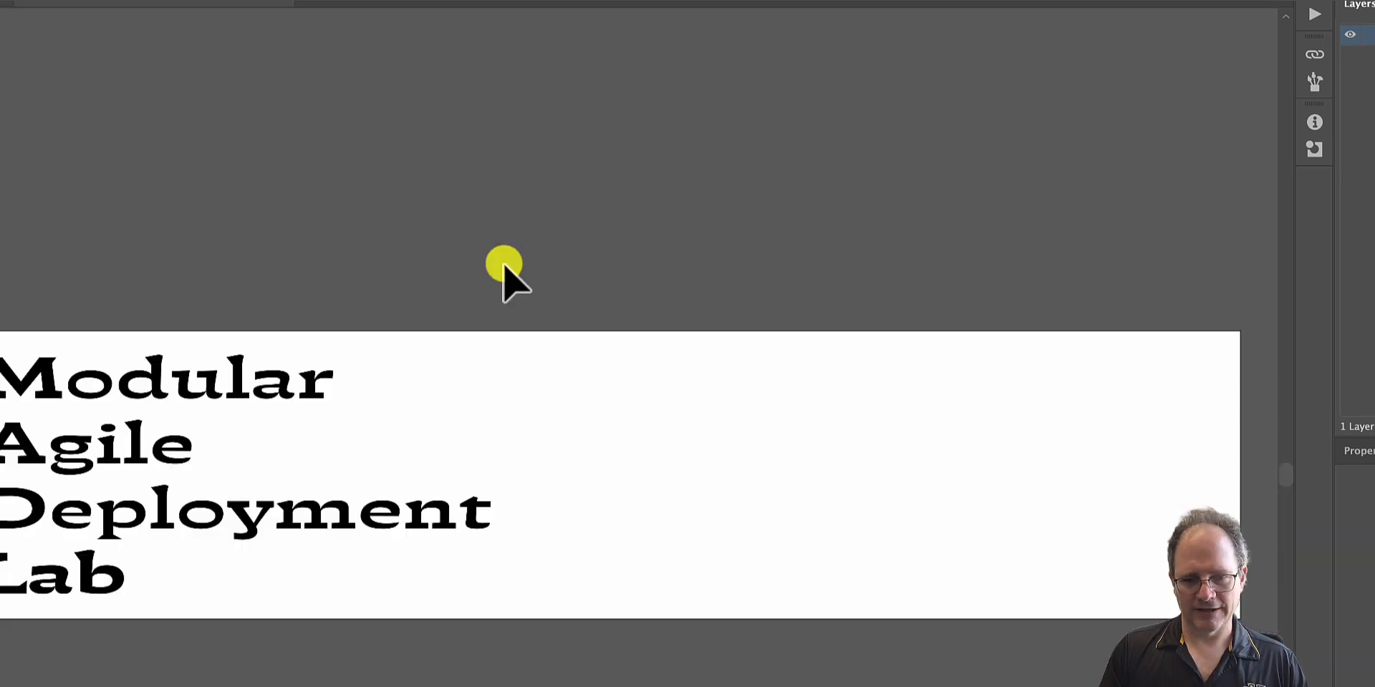
{"action": "scroll", "coordinate": [446, 397], "scroll_direction": "left", "scroll_amount": 4}
{"action": "scroll", "coordinate": [446, 396], "scroll_direction": "down", "scroll_amount": 1}
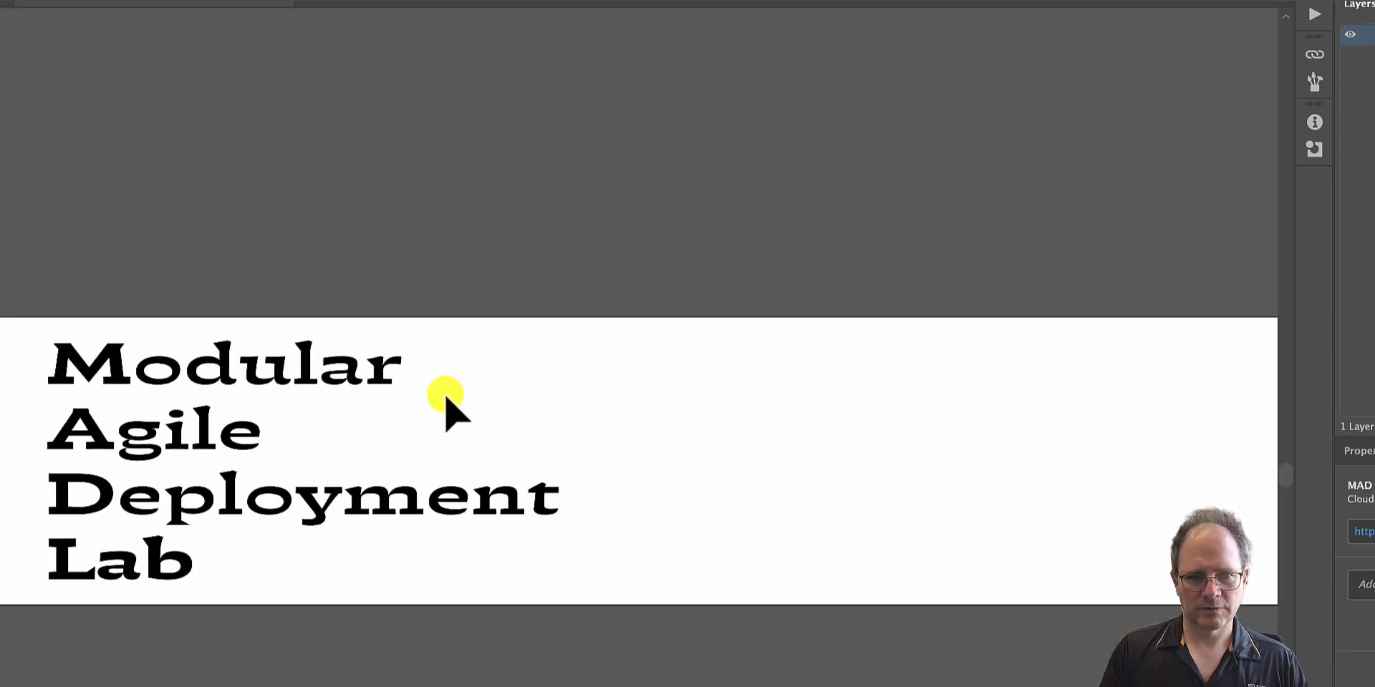
{"action": "scroll", "coordinate": [446, 398], "scroll_direction": "left", "scroll_amount": 2}
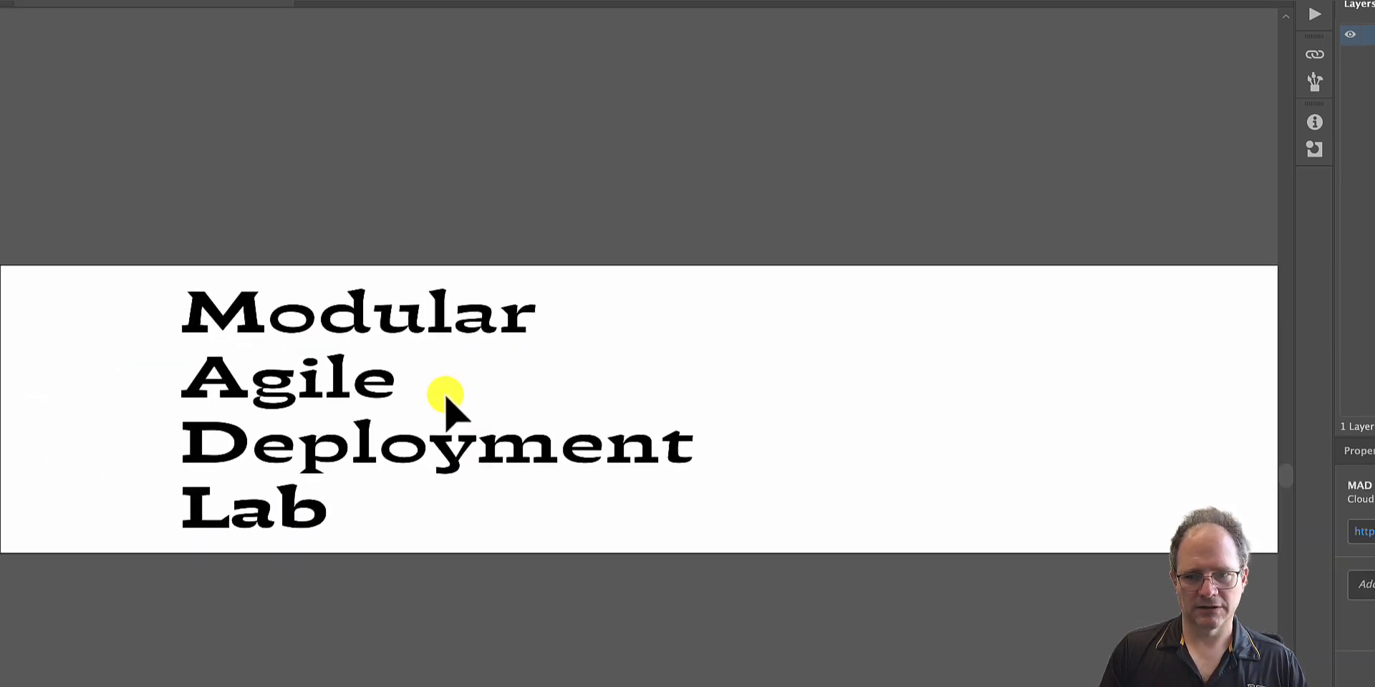
{"action": "left_click", "coordinate": [361, 388]}
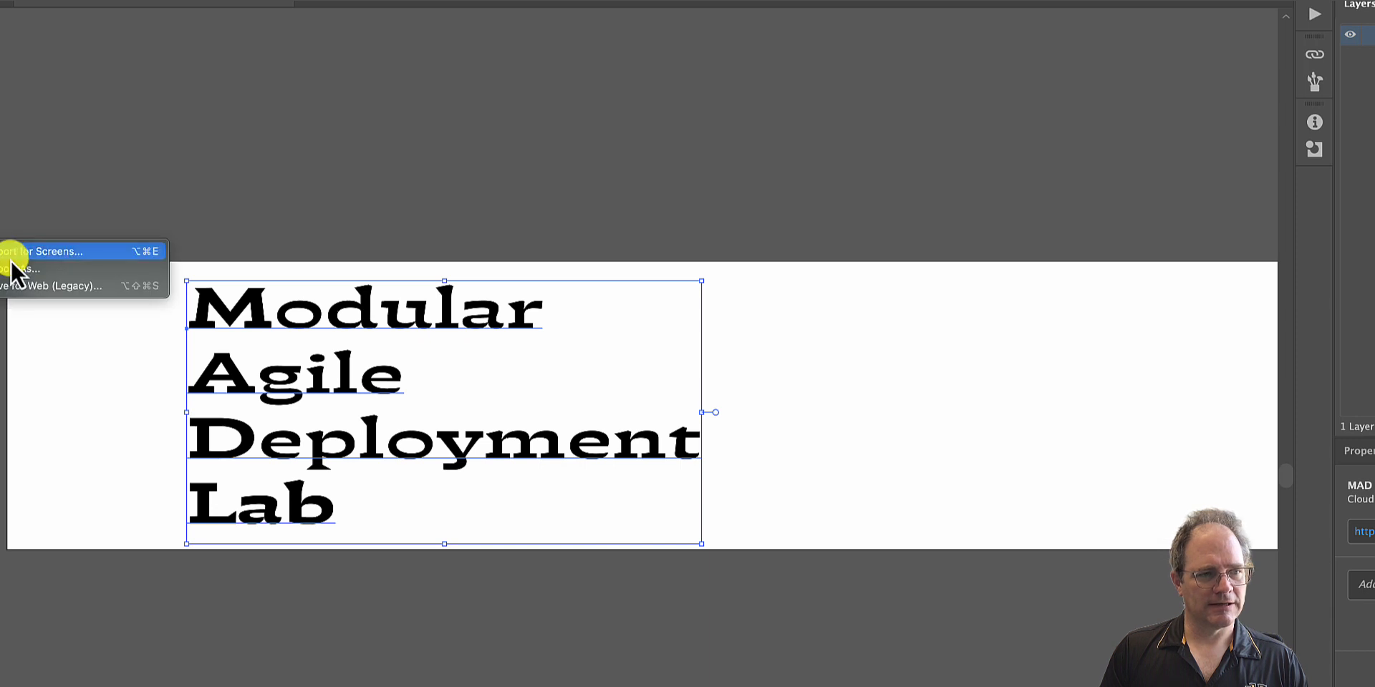
- Export the sign as MAD Lab Sign.svg in the MAD Lab folder, replacing the existing file, with Minify off and font type SVG
{"action": "left_click", "coordinate": [22, 271]}
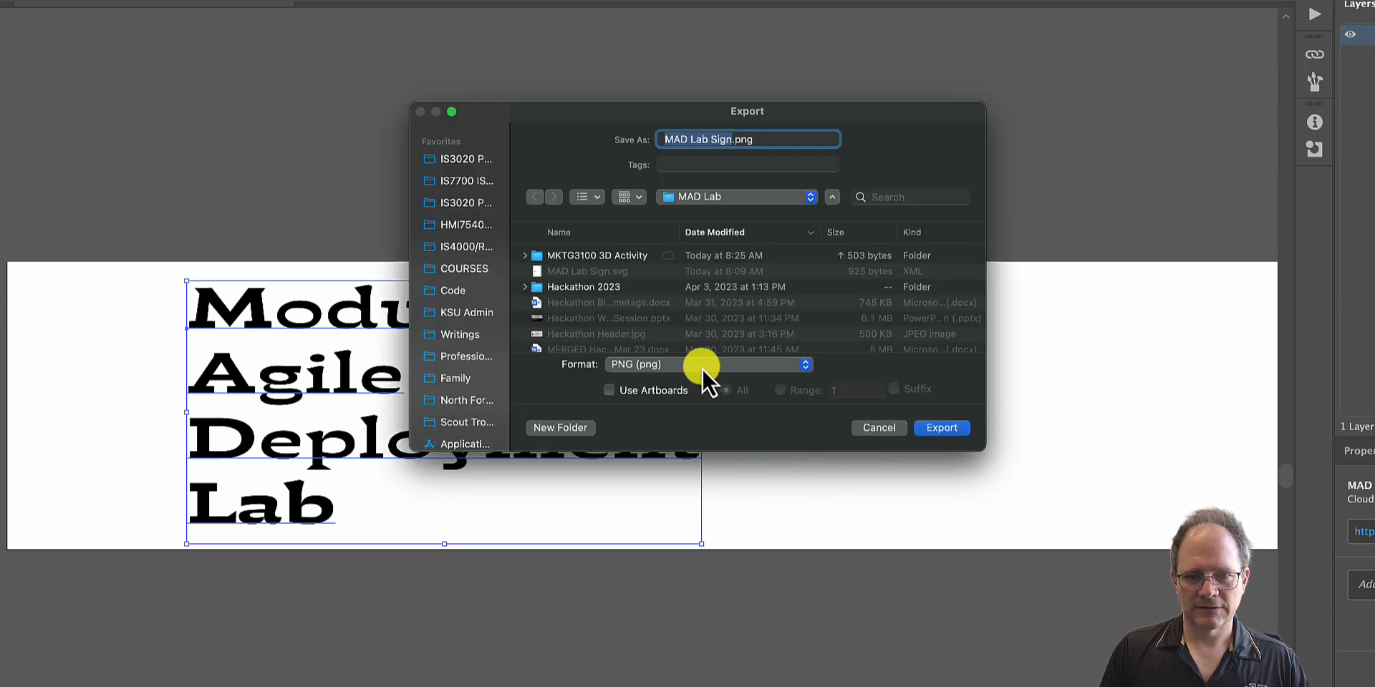
{"action": "left_click", "coordinate": [696, 366]}
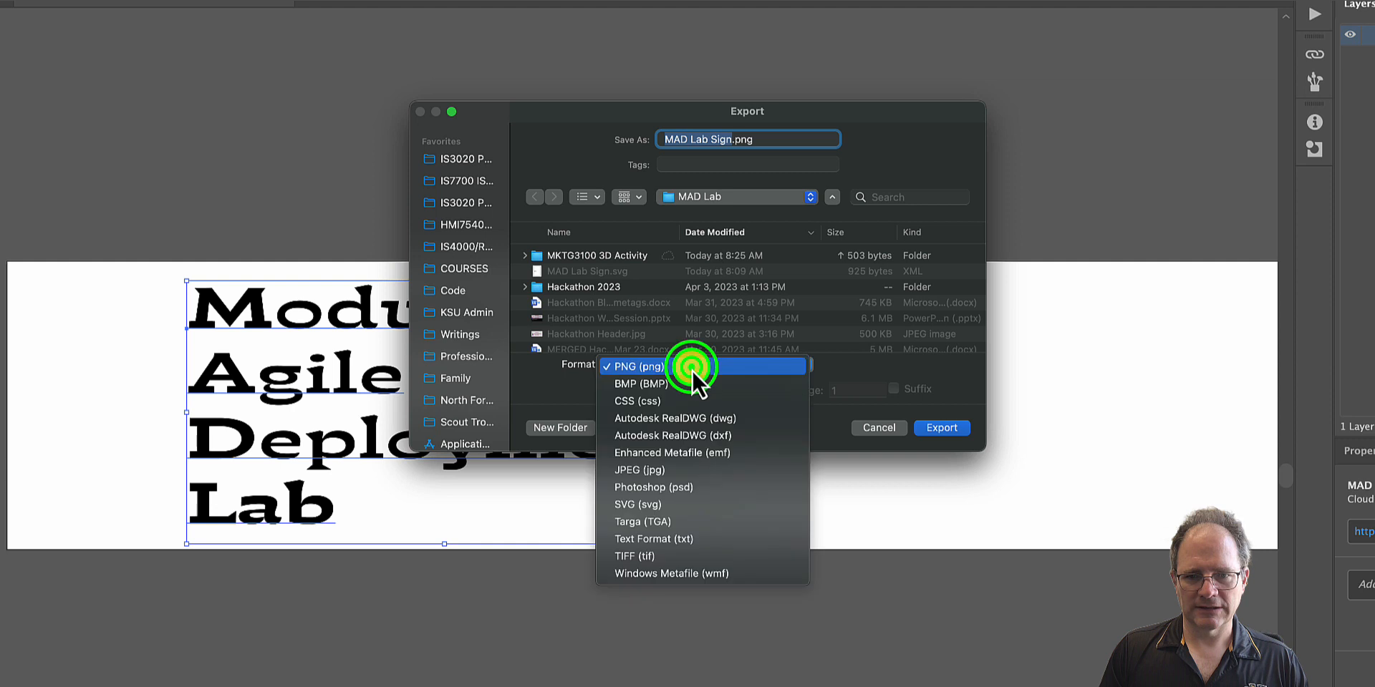
{"action": "left_click", "coordinate": [653, 507]}
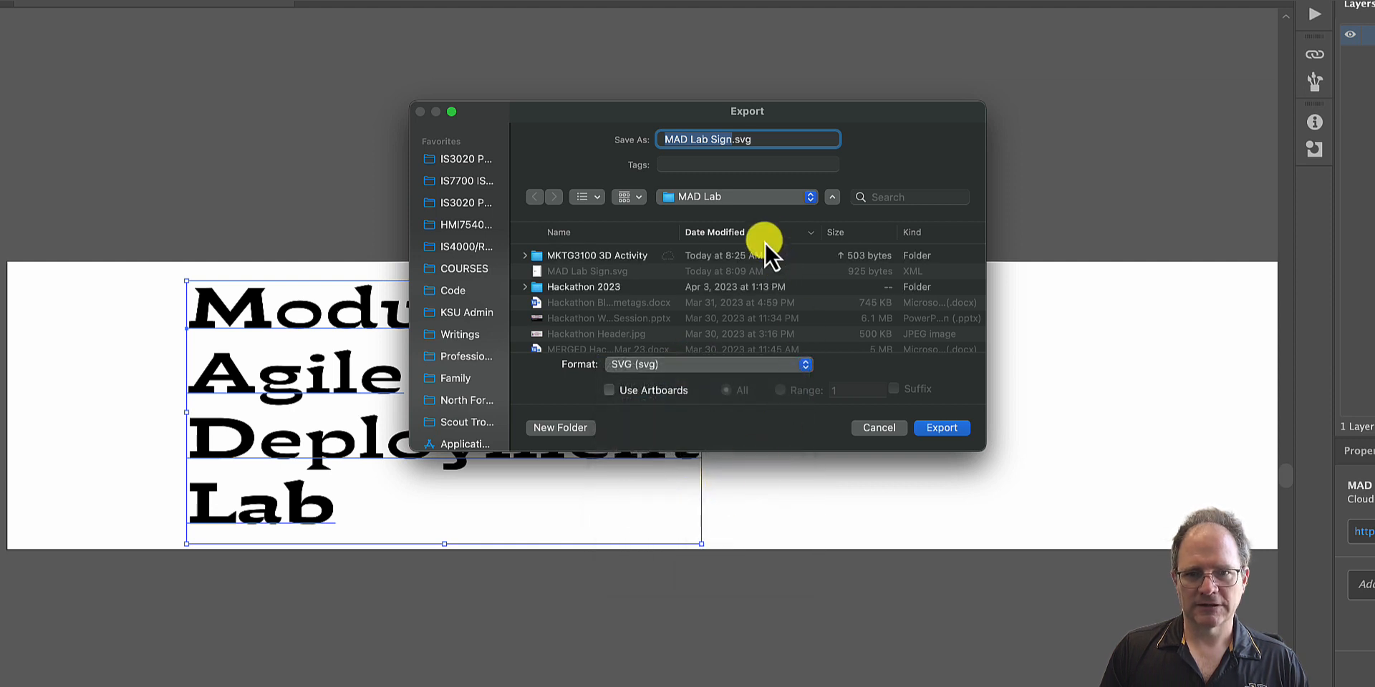
{"action": "left_click", "coordinate": [951, 430]}
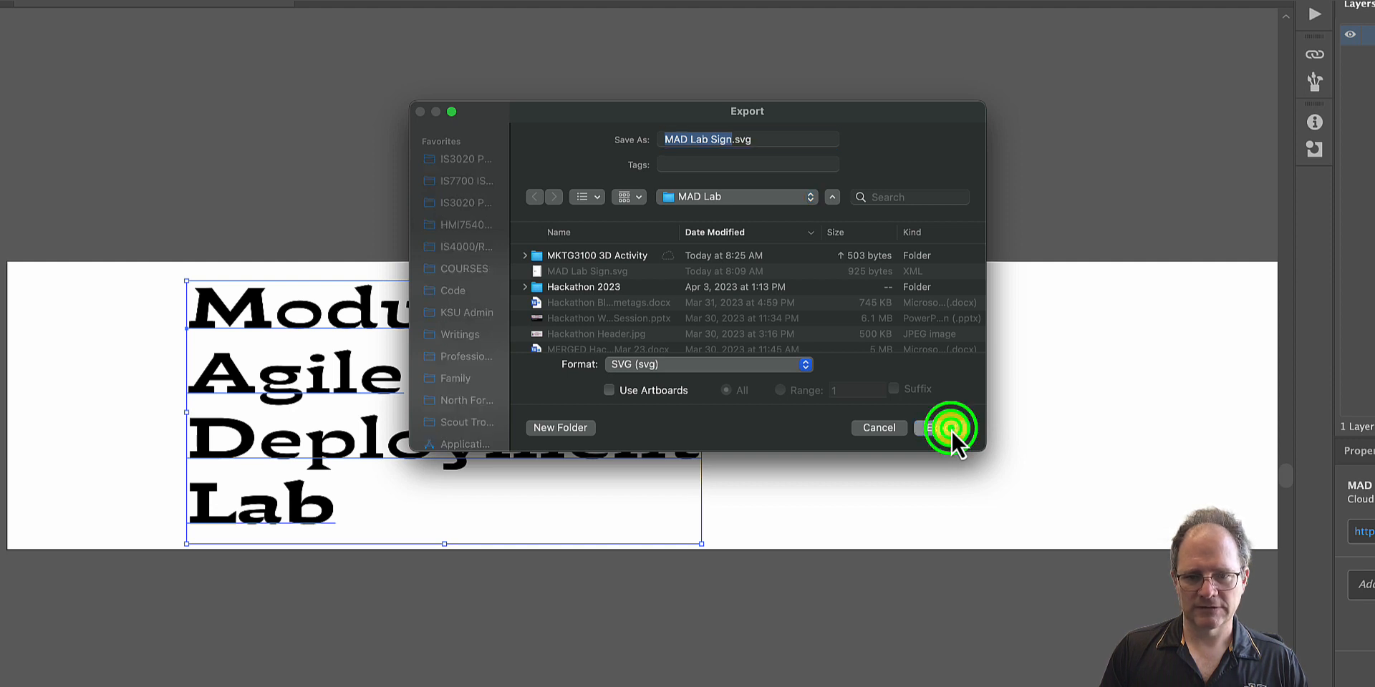
{"action": "left_click", "coordinate": [774, 362]}
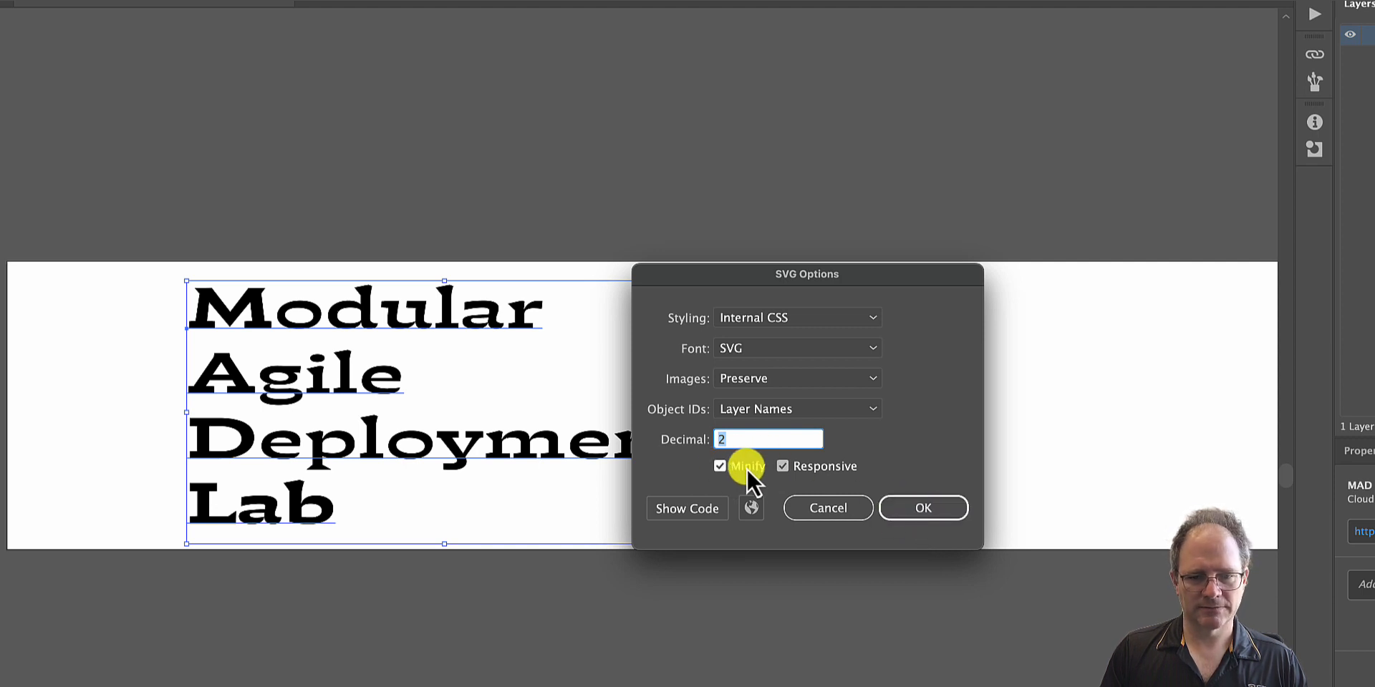
{"action": "left_click", "coordinate": [719, 466]}
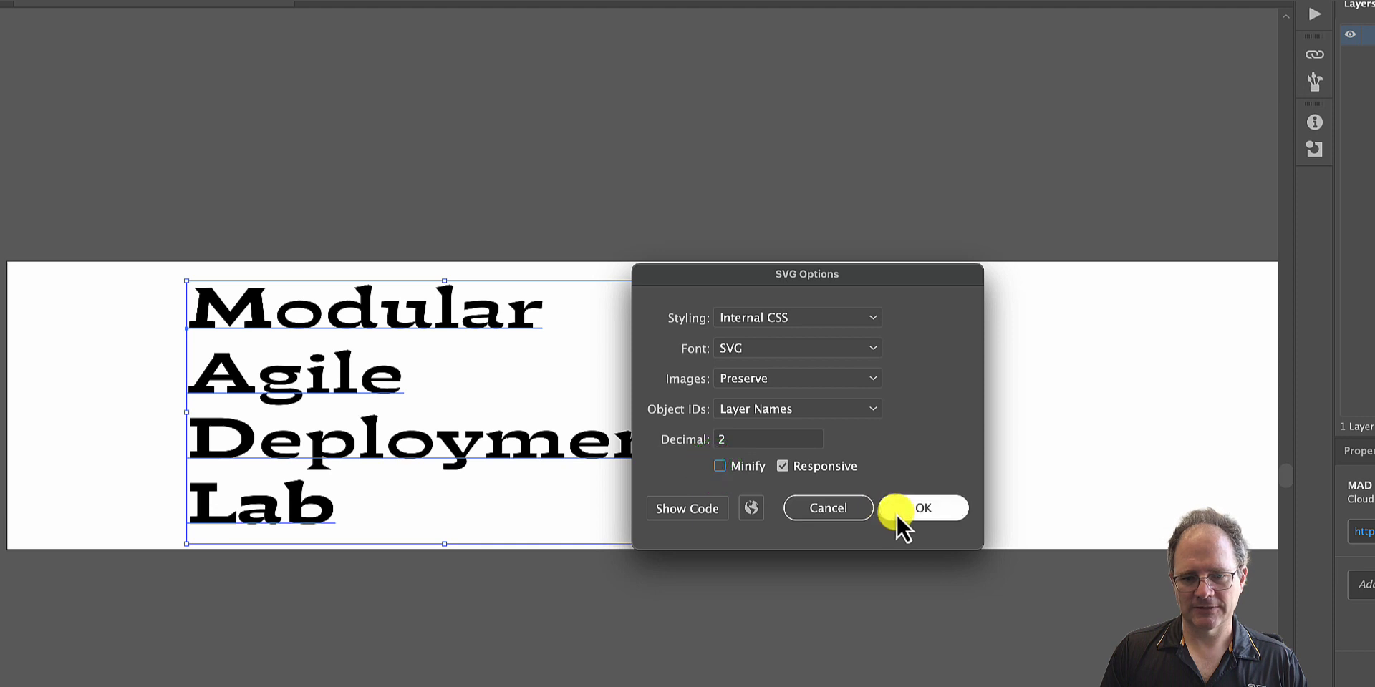
{"action": "left_click", "coordinate": [924, 510]}
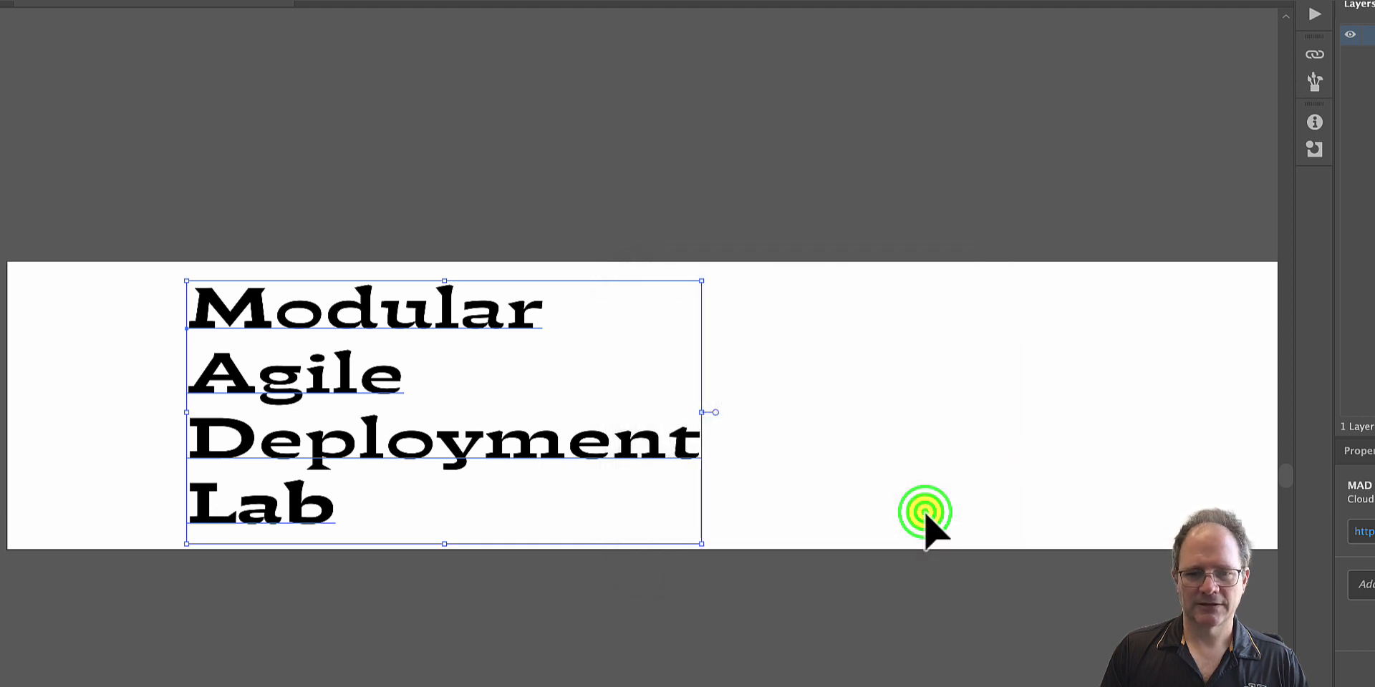
{"action": "left_click", "coordinate": [914, 347]}
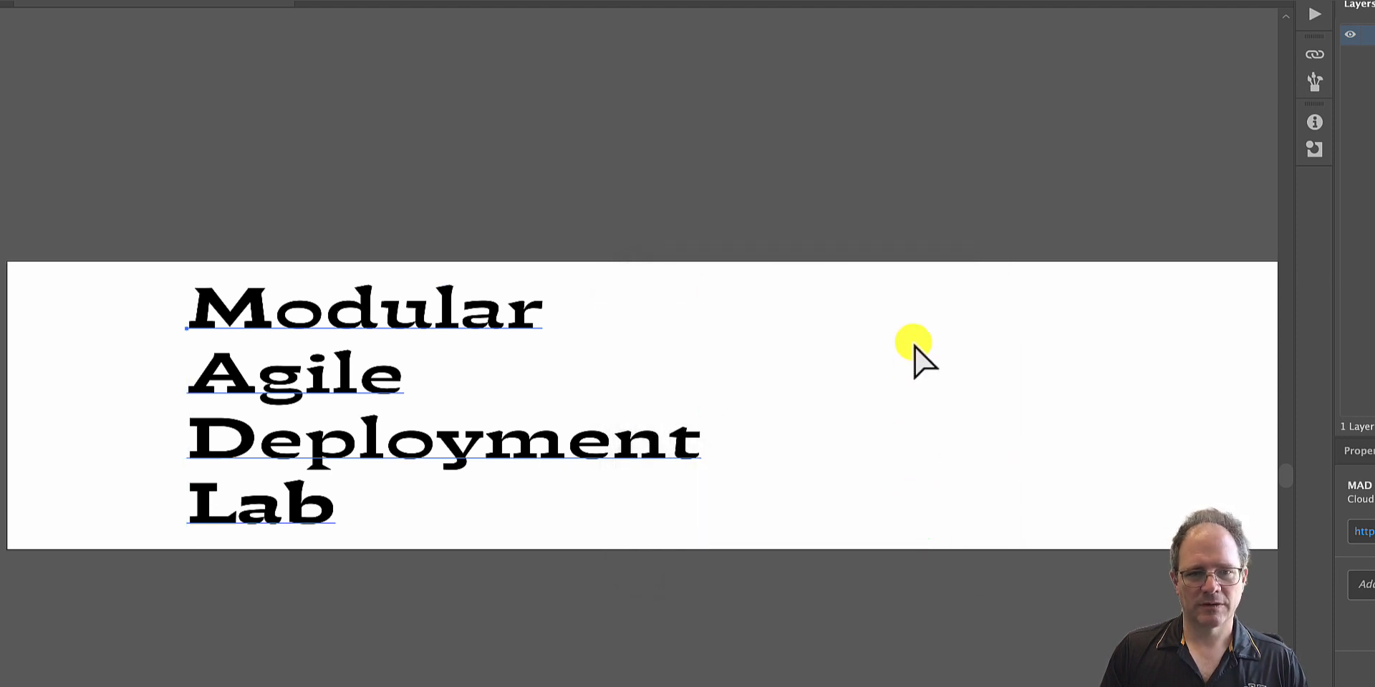
{"action": "key", "text": "ctrl+a"}
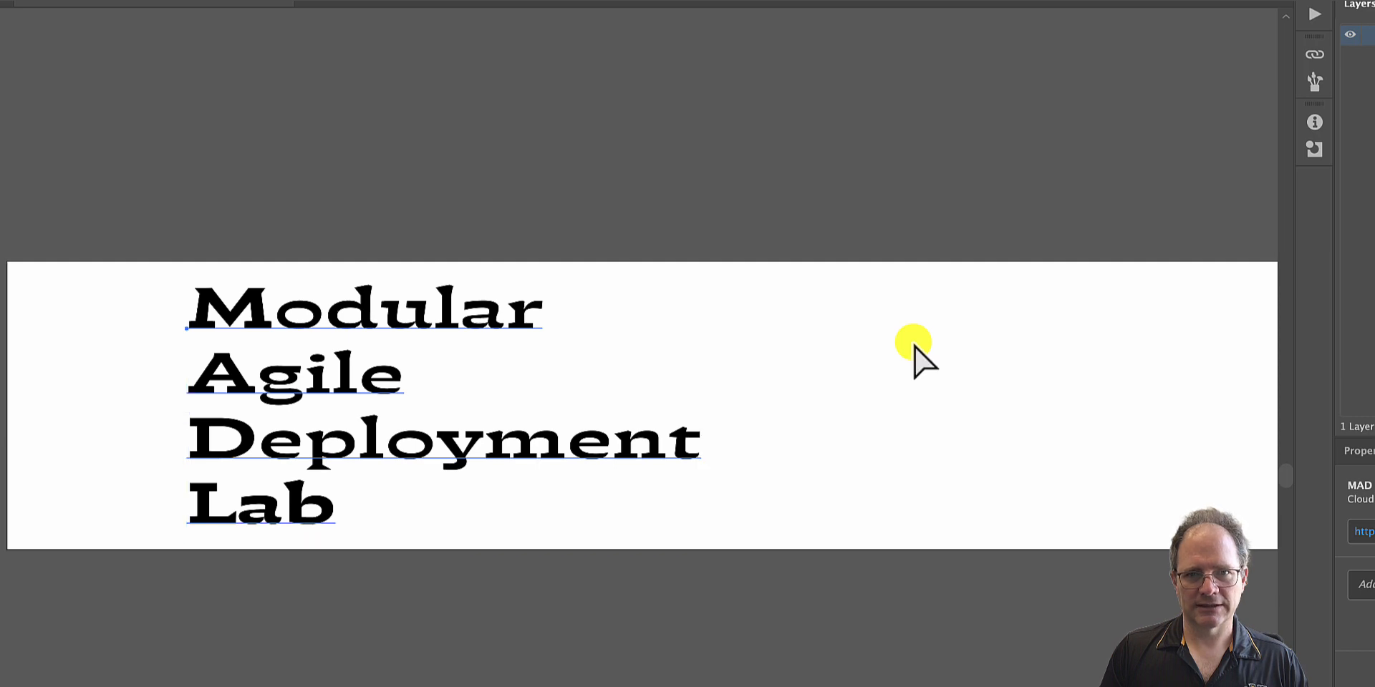
- Switch back to Tinkercad and import the re-exported MAD Lab Sign.svg at 100% scale, centred on its artboard
{"action": "key", "text": "super+Tab"}
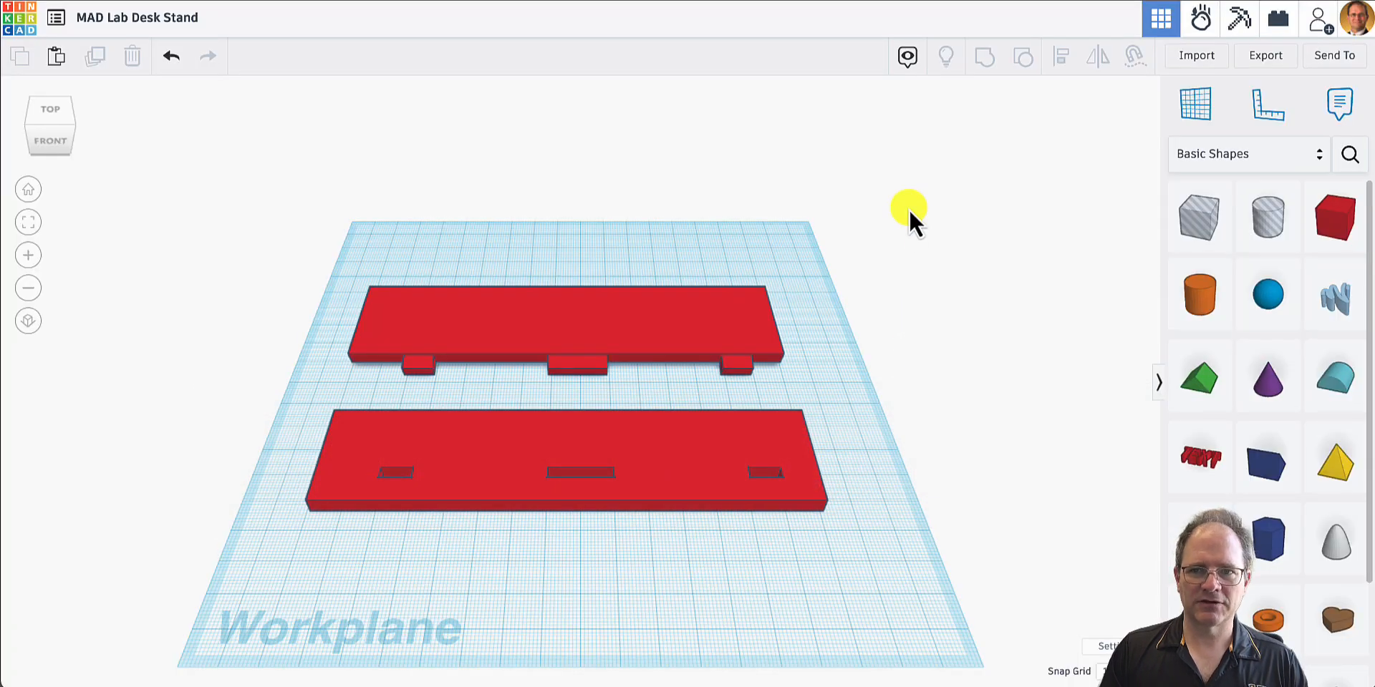
{"action": "left_click", "coordinate": [1190, 56]}
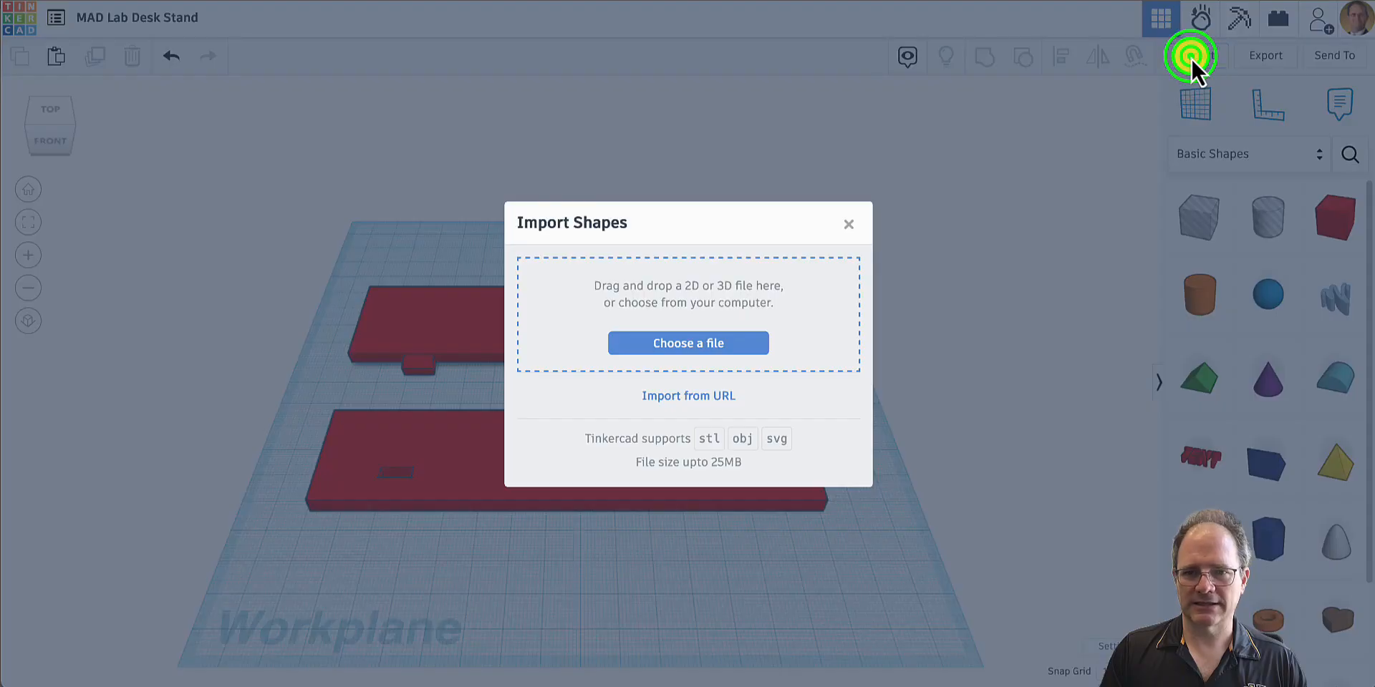
{"action": "left_click", "coordinate": [654, 340]}
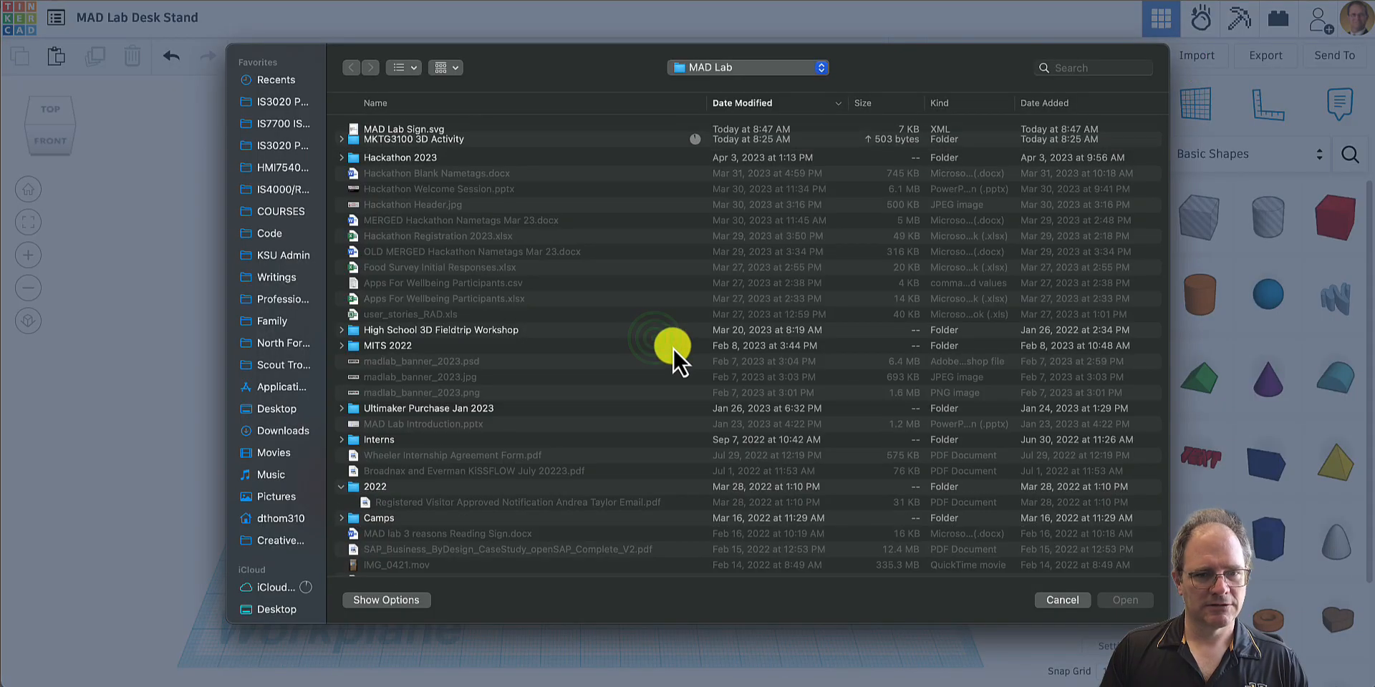
{"action": "double_click", "coordinate": [414, 129]}
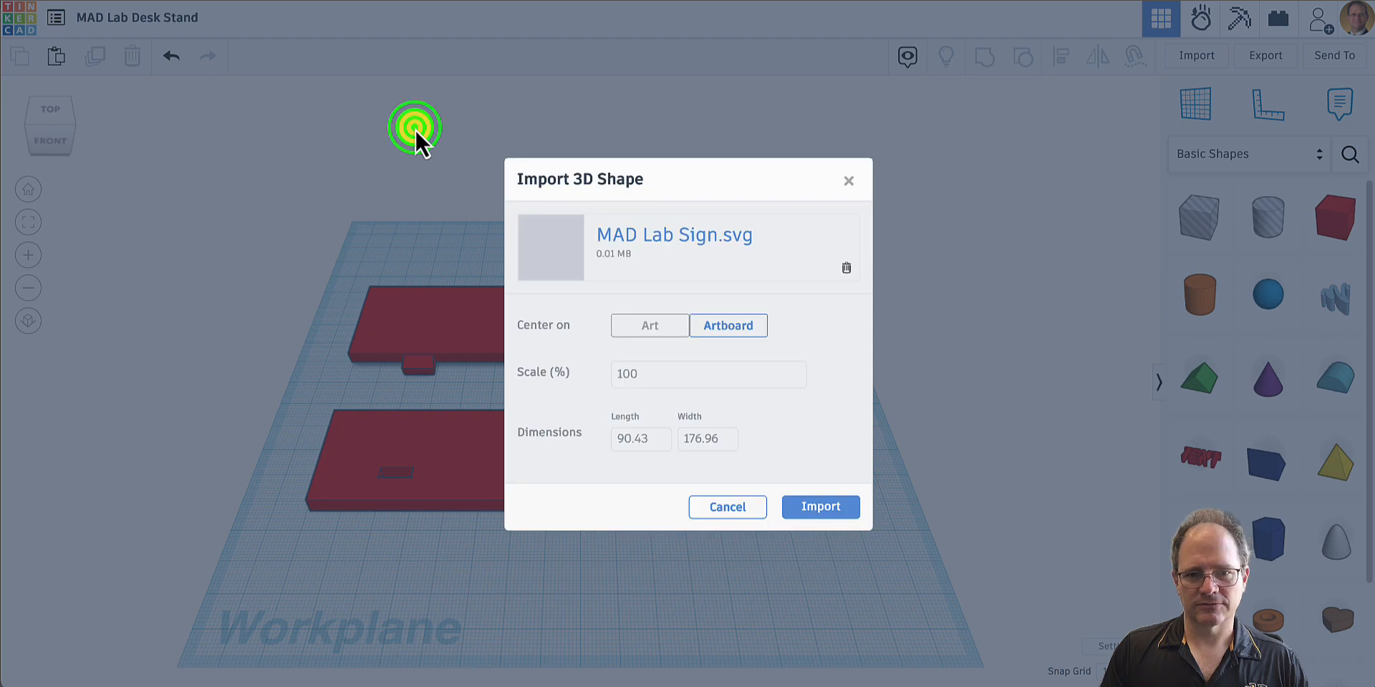
{"action": "left_click", "coordinate": [817, 508]}
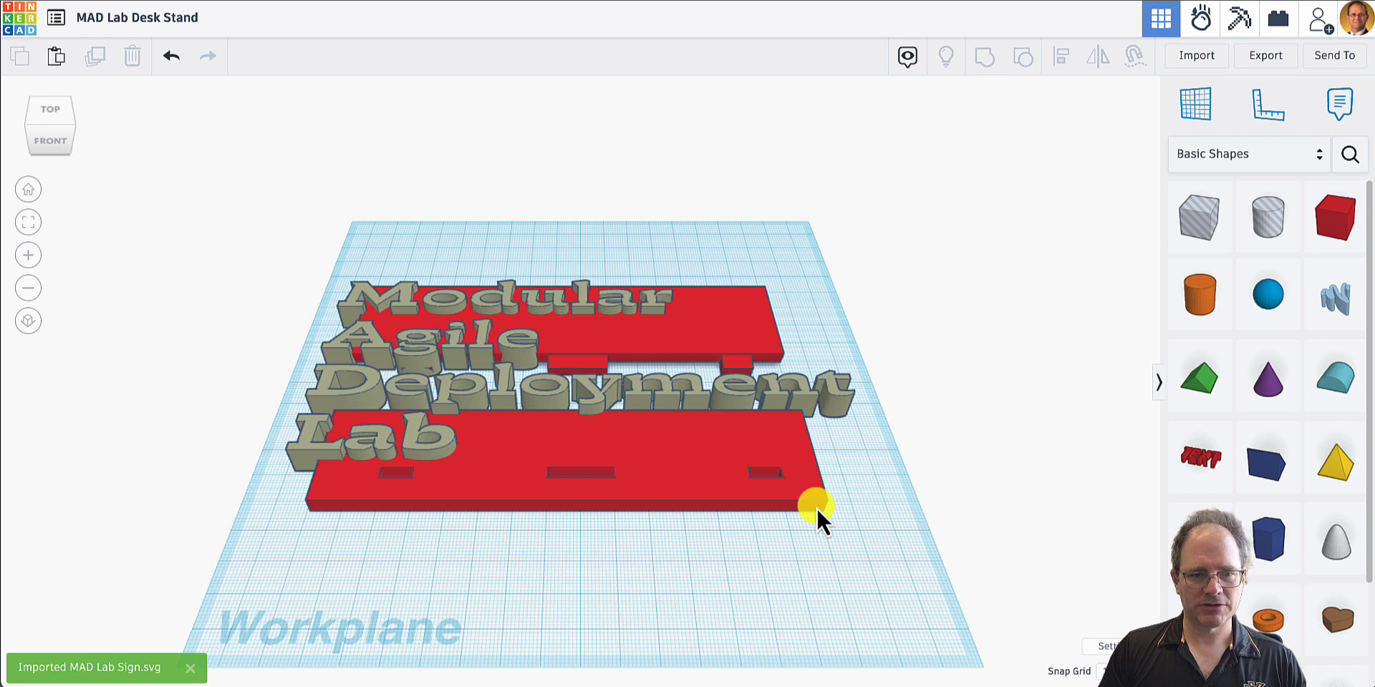
- Shrink the imported lettering to about 116 mm by 30.92 mm so it fits on the pegged plate
{"action": "left_click", "coordinate": [457, 390]}
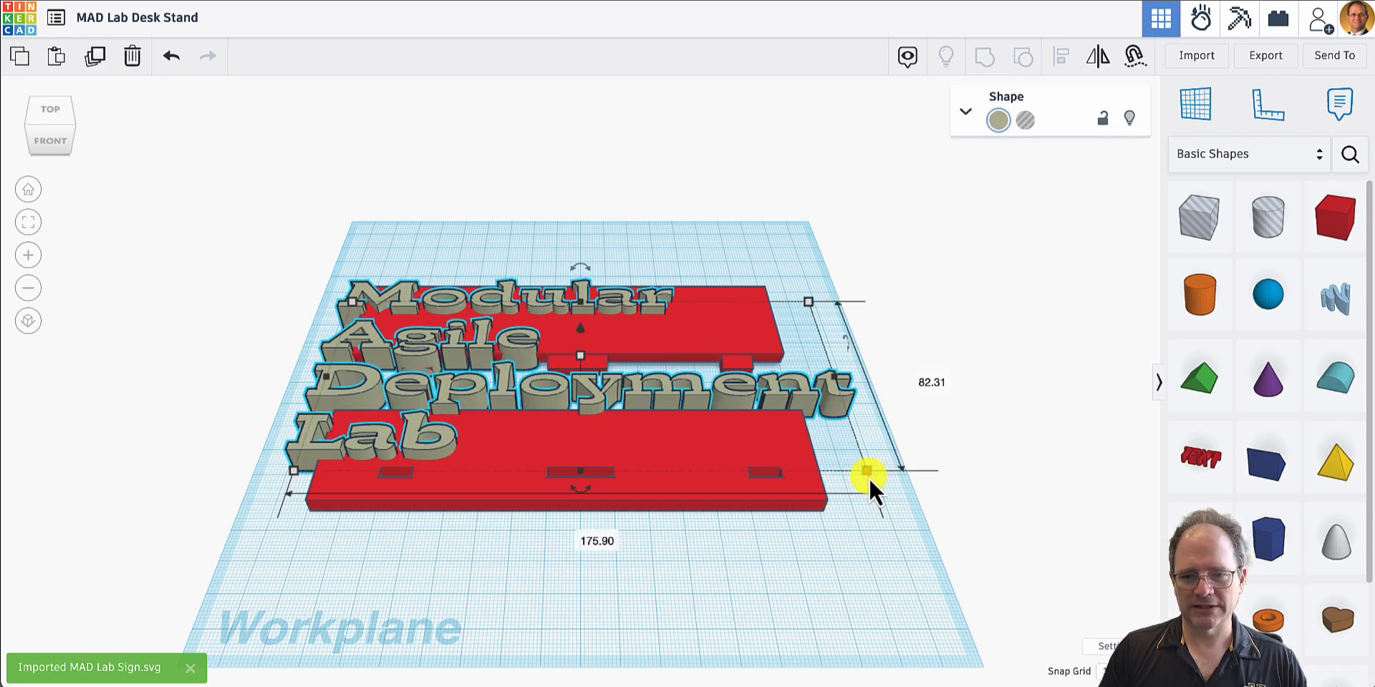
{"action": "left_click_drag", "start_coordinate": [867, 472], "coordinate": [688, 367]}
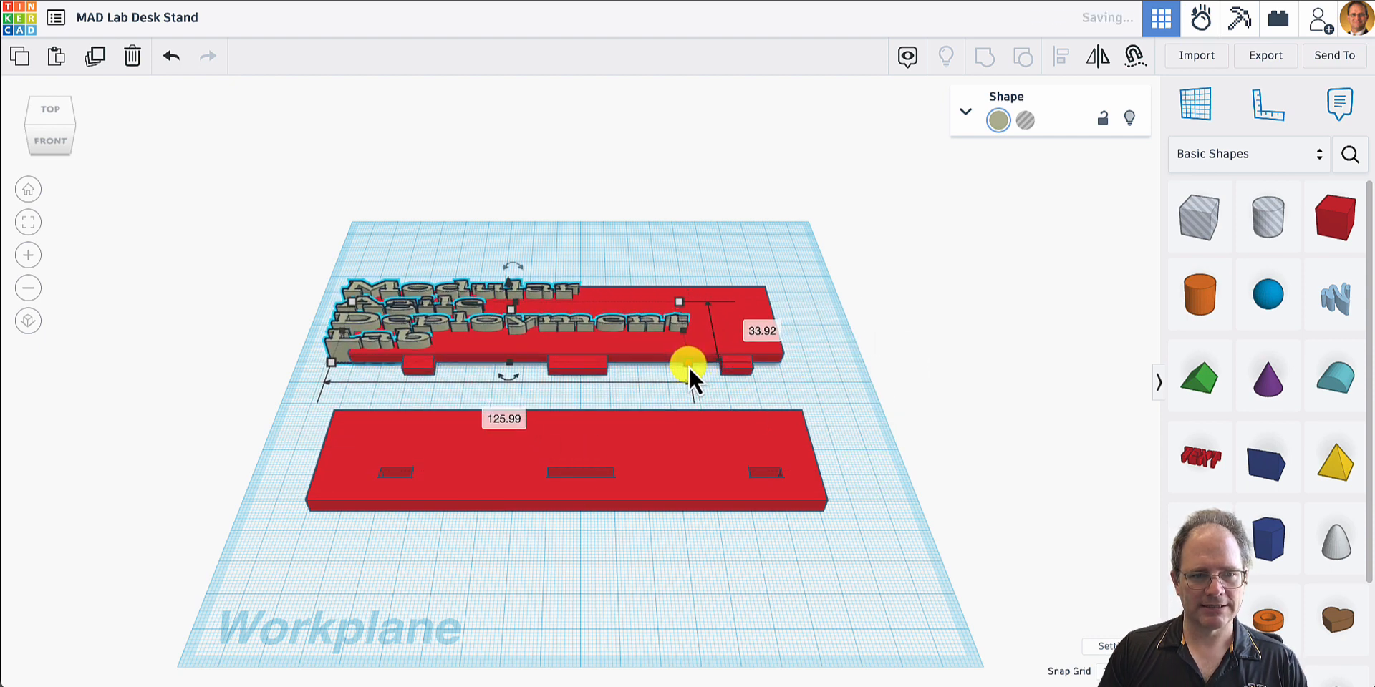
{"action": "right_click_drag", "start_coordinate": [490, 400], "coordinate": [791, 357]}
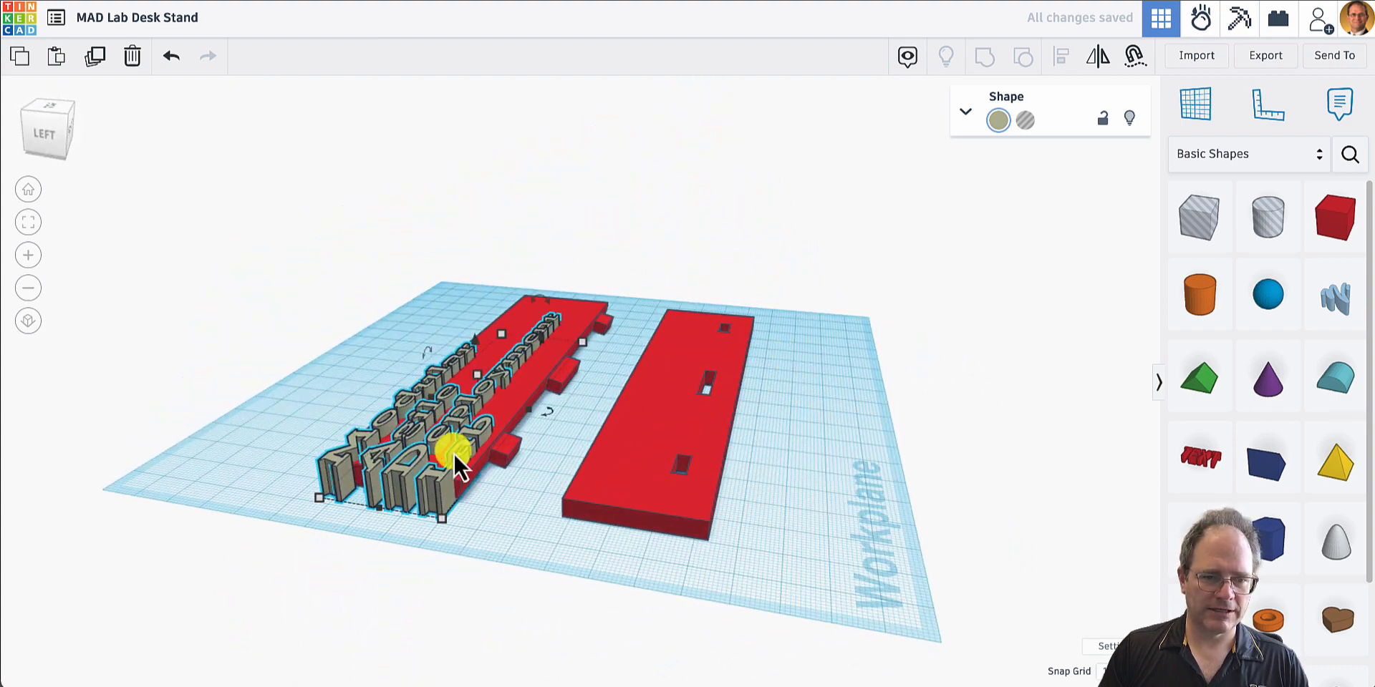
{"action": "left_click_drag", "start_coordinate": [436, 517], "coordinate": [444, 495]}
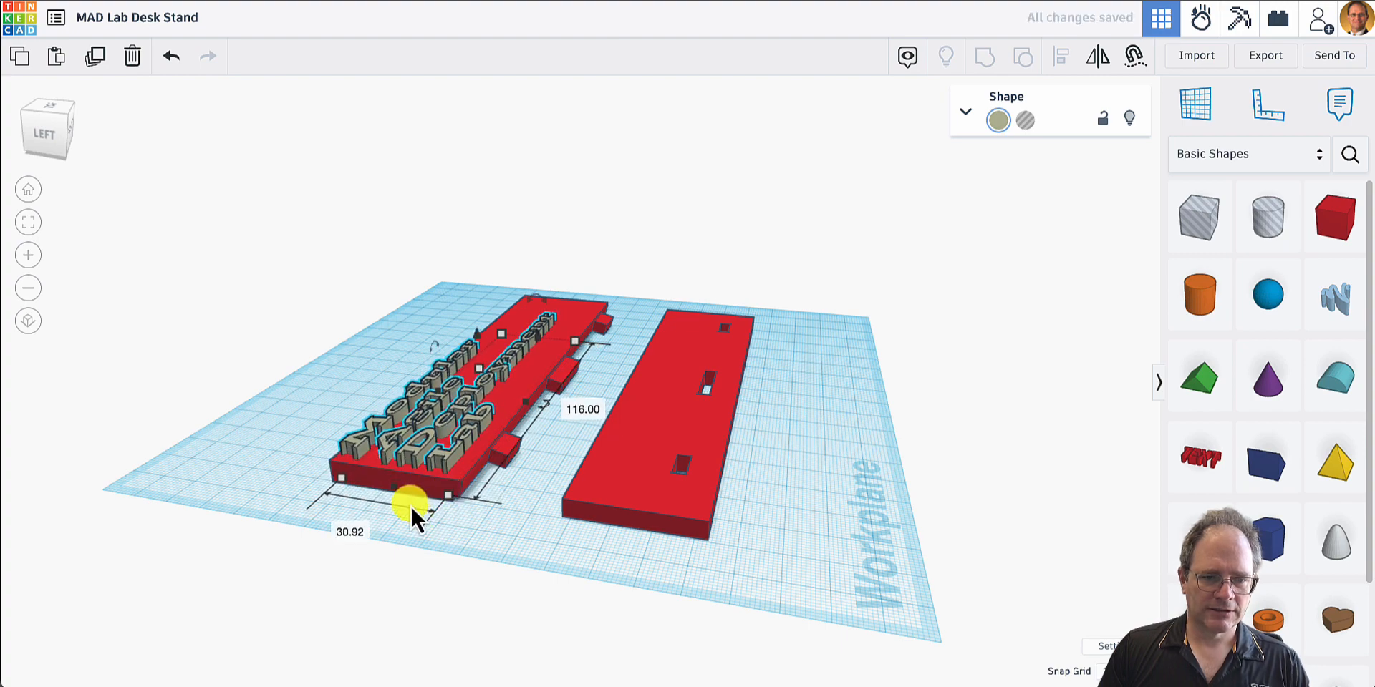
- Nudge the lettering inward on the pegged plate, shorten its length from the right end, and deselect it
{"action": "right_click_drag", "start_coordinate": [410, 505], "coordinate": [530, 507]}
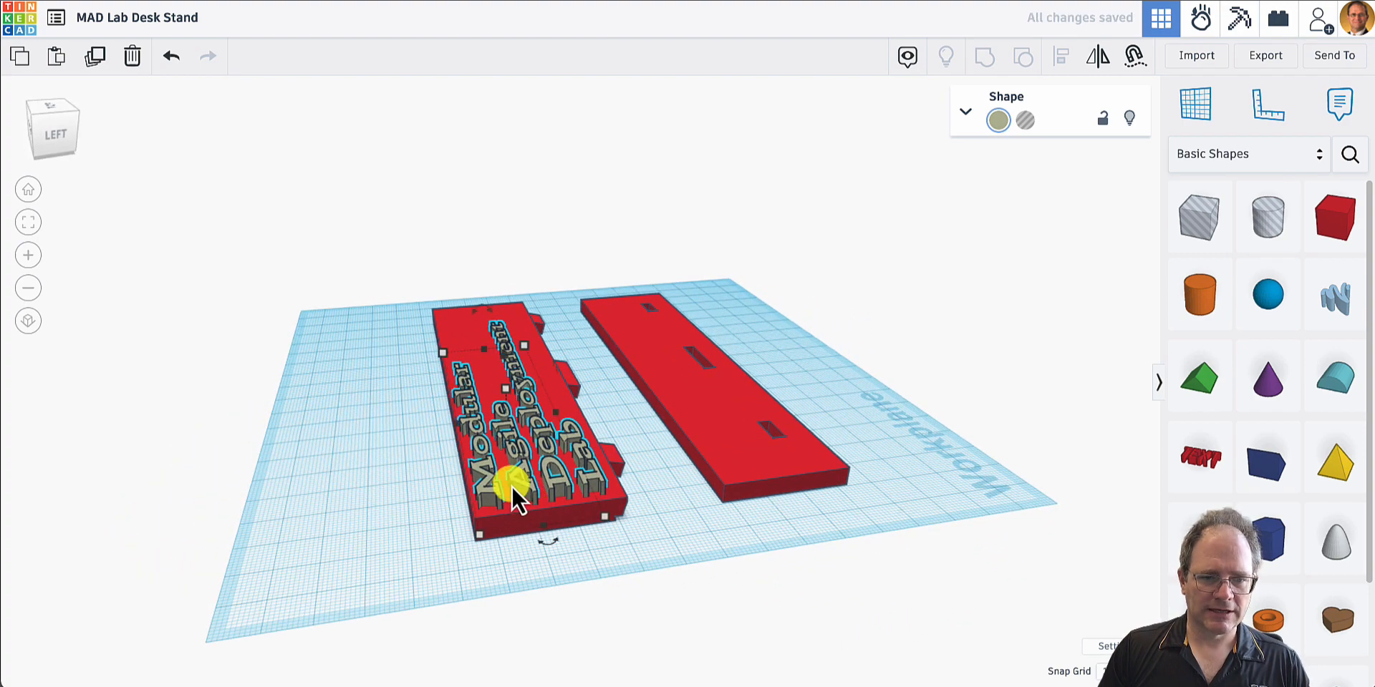
{"action": "left_click", "coordinate": [519, 489]}
{"action": "left_click_drag", "start_coordinate": [519, 488], "coordinate": [520, 477]}
{"action": "right_click_drag", "start_coordinate": [628, 497], "coordinate": [577, 457]}
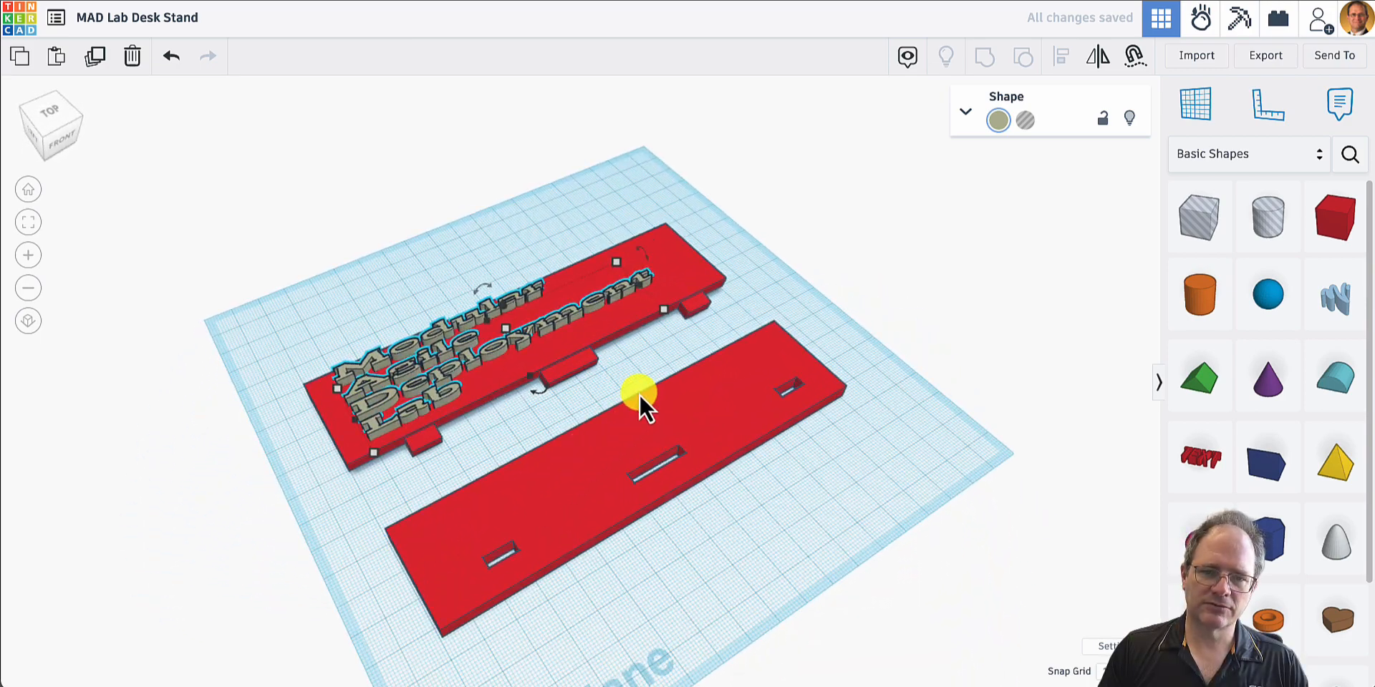
{"action": "left_click", "coordinate": [763, 290]}
{"action": "right_click_drag", "start_coordinate": [763, 290], "coordinate": [628, 414]}
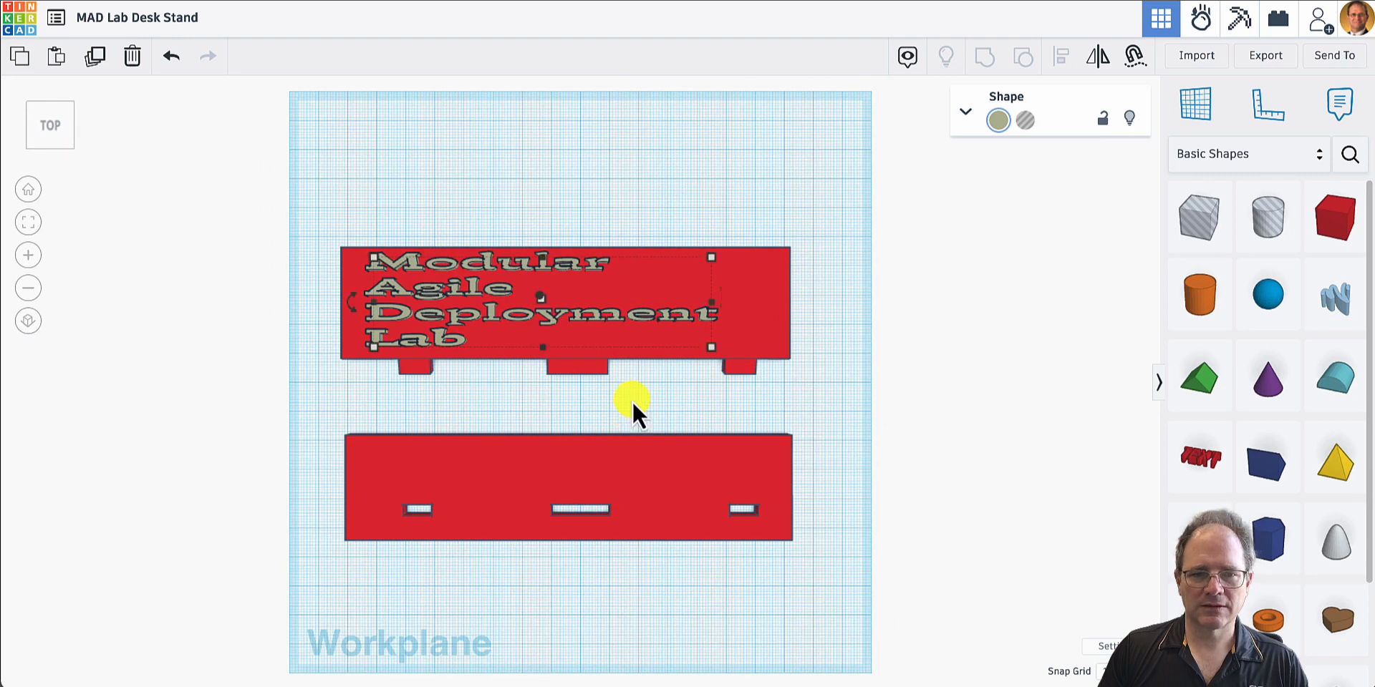
{"action": "left_click_drag", "start_coordinate": [711, 347], "coordinate": [656, 346]}
{"action": "left_click", "coordinate": [764, 396]}
{"action": "left_click", "coordinate": [808, 337]}
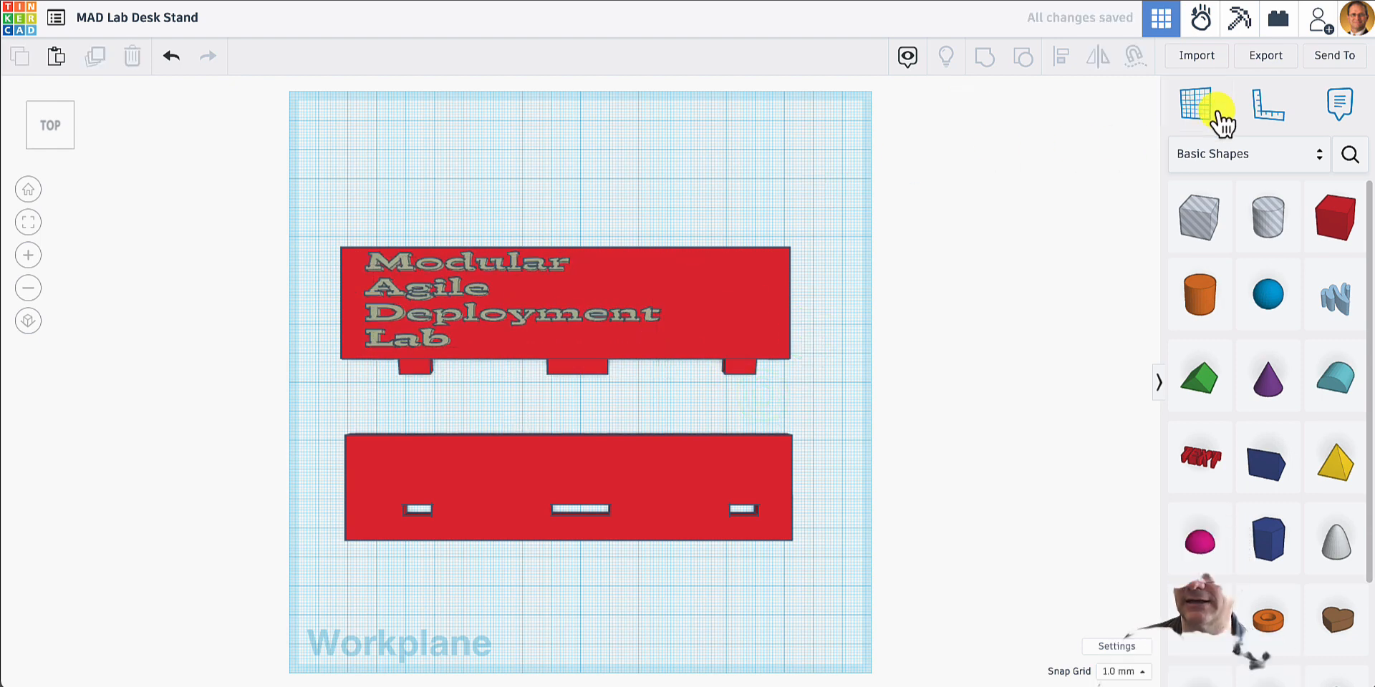
- Start a shape import and browse to the Master Brand Vertical SVG folder inside KSU Admin, Logos and Branding, KSU_Master_Brand
{"action": "left_click", "coordinate": [1214, 55]}
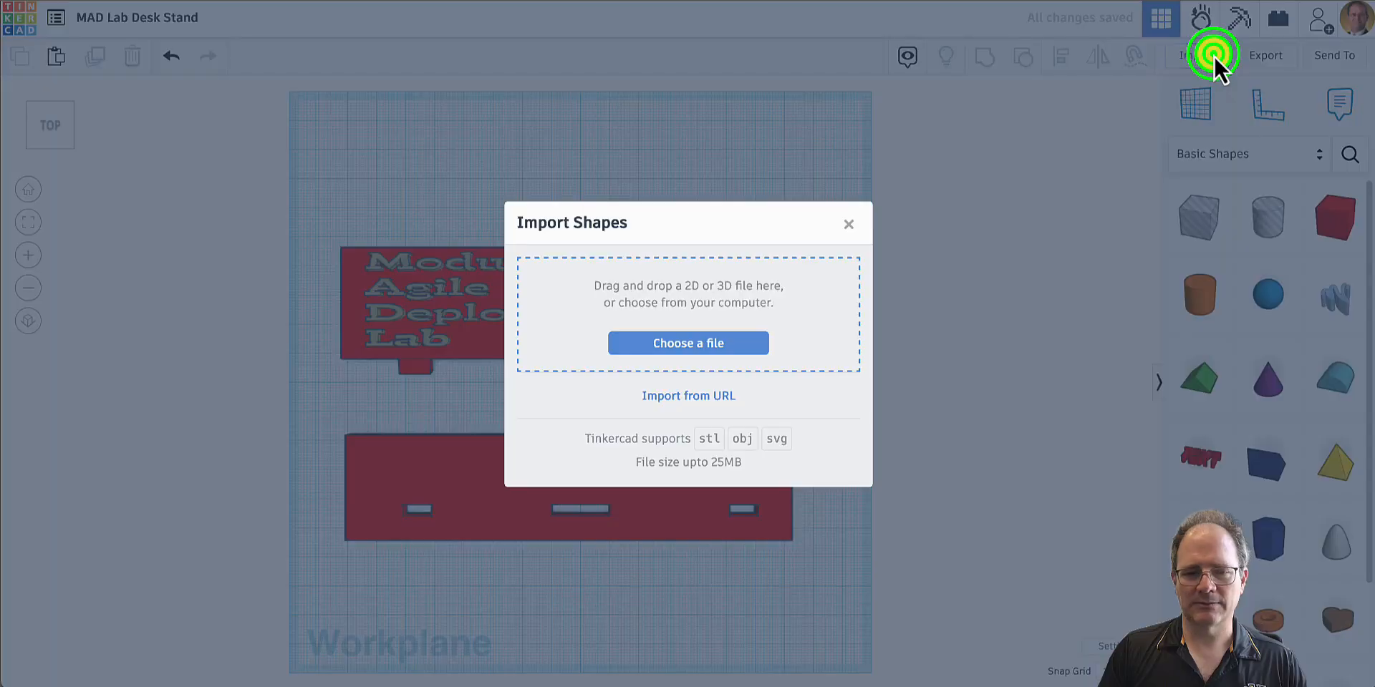
{"action": "left_click", "coordinate": [706, 343]}
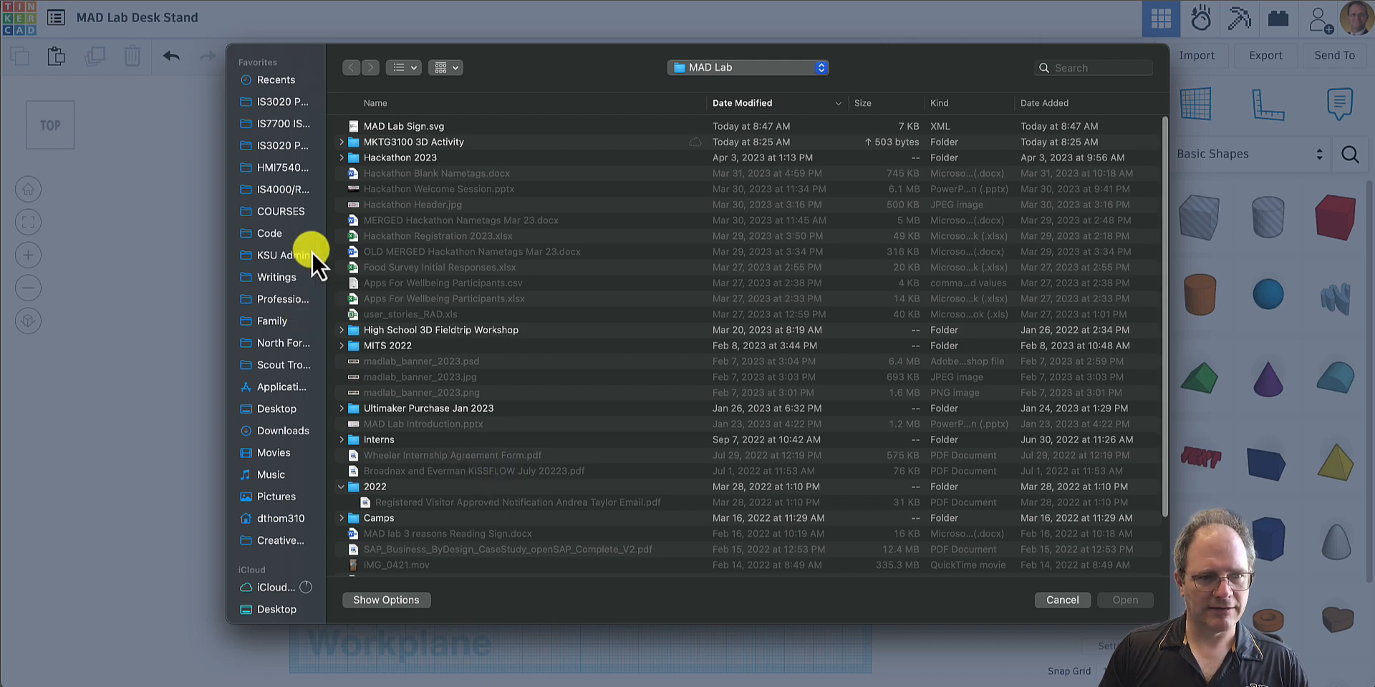
{"action": "left_click", "coordinate": [268, 255]}
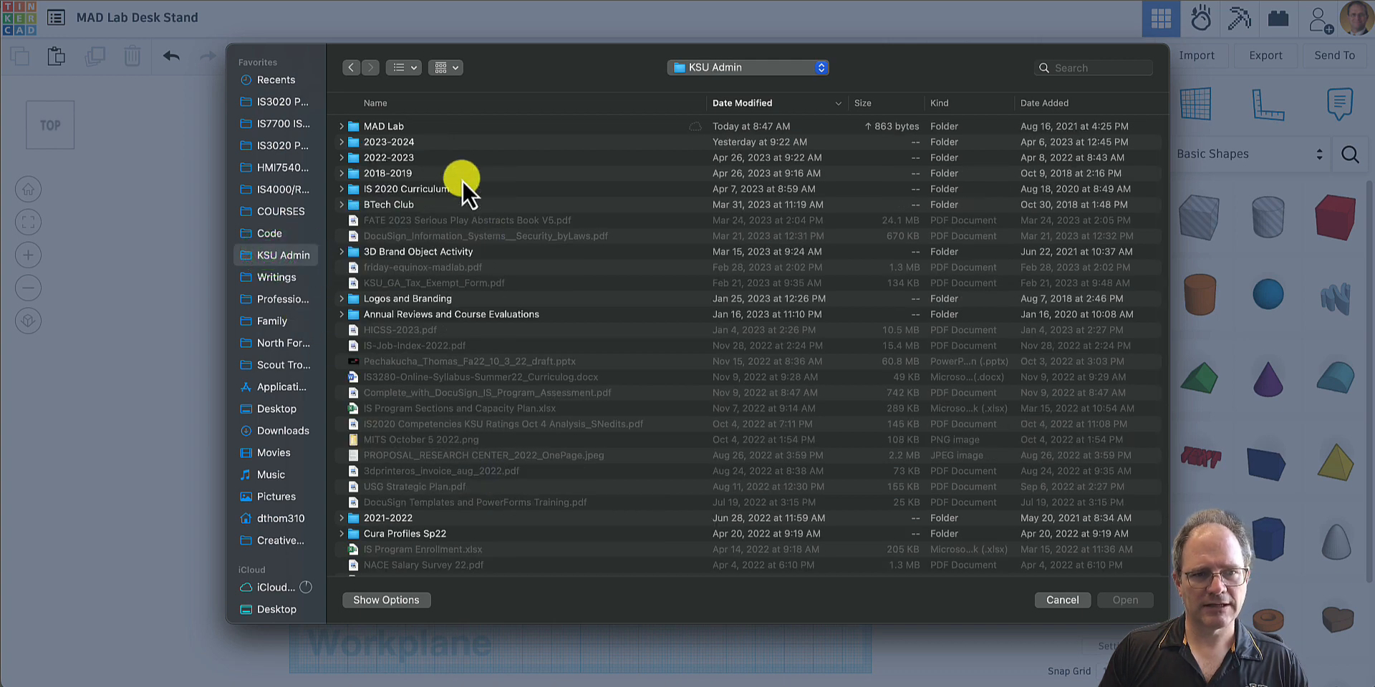
{"action": "double_click", "coordinate": [359, 300]}
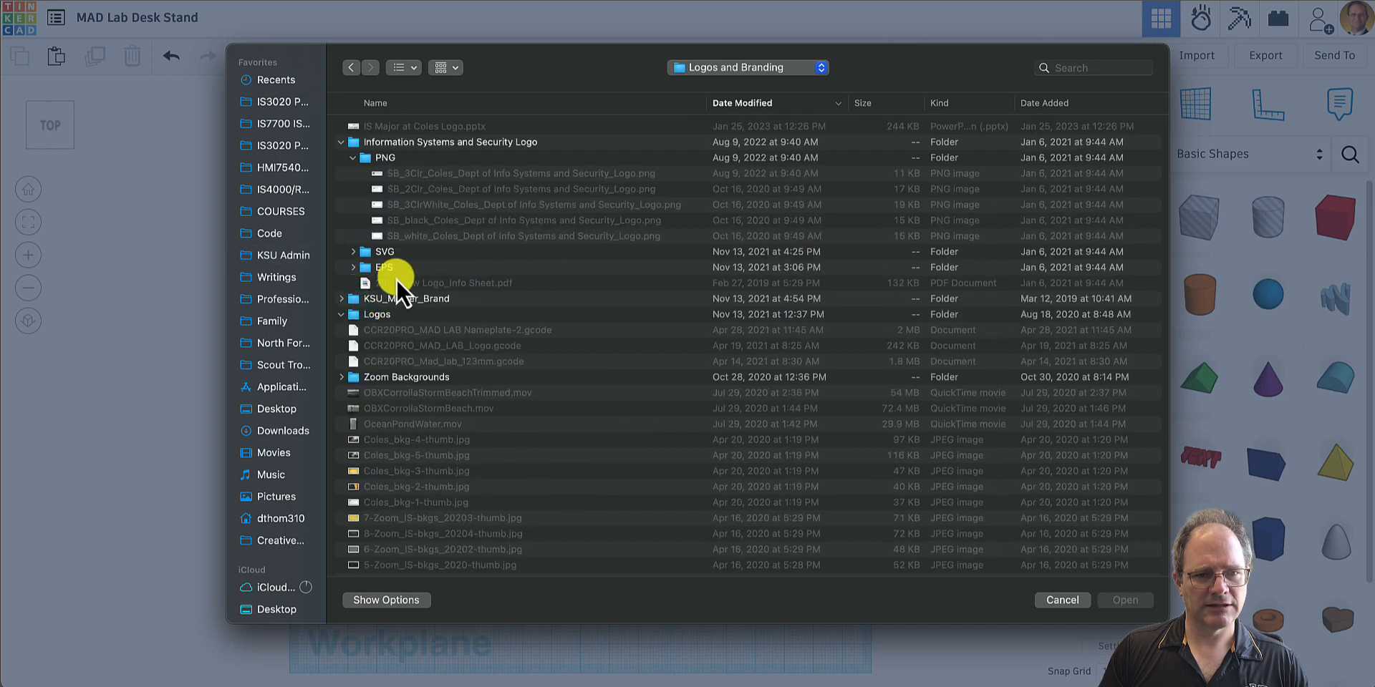
{"action": "double_click", "coordinate": [360, 300]}
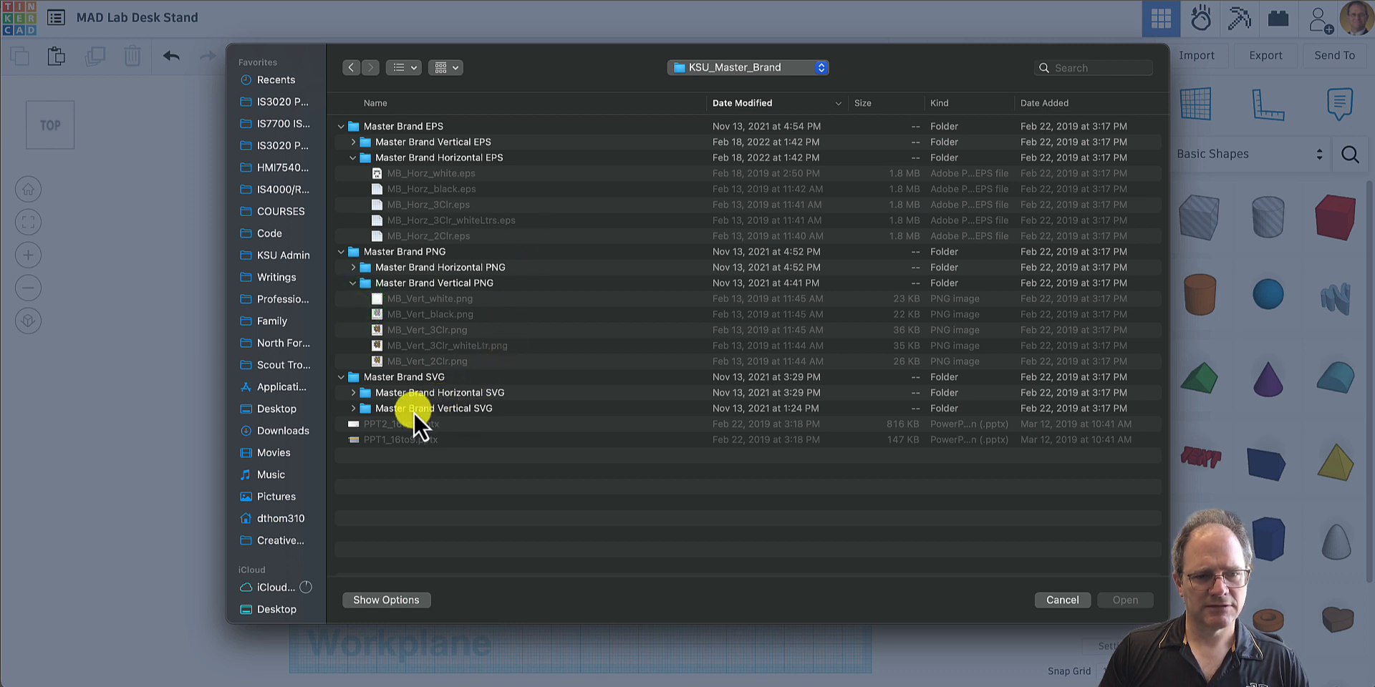
{"action": "left_click", "coordinate": [353, 408]}
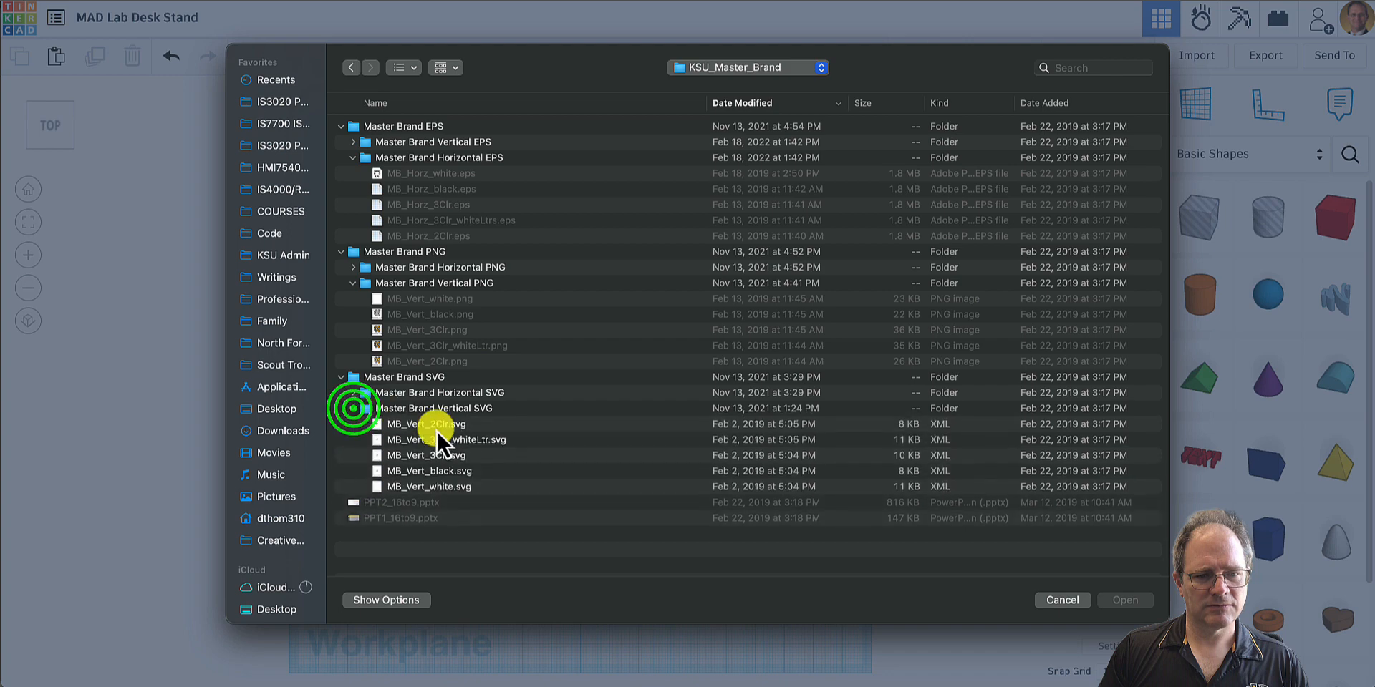
- Preview the vertical KSU logo SVG variants, including the two-colour, three-colour, black and white versions, to compare their artwork
{"action": "left_click", "coordinate": [428, 425]}
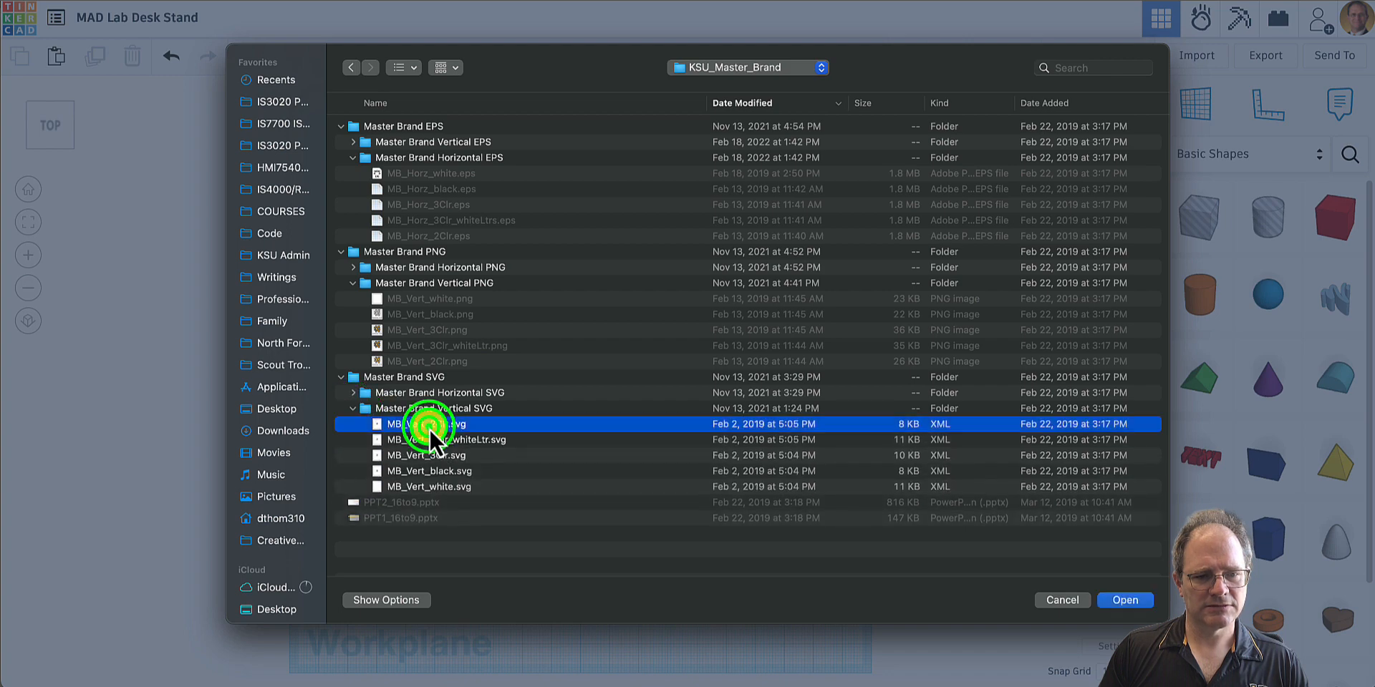
{"action": "key", "text": "space"}
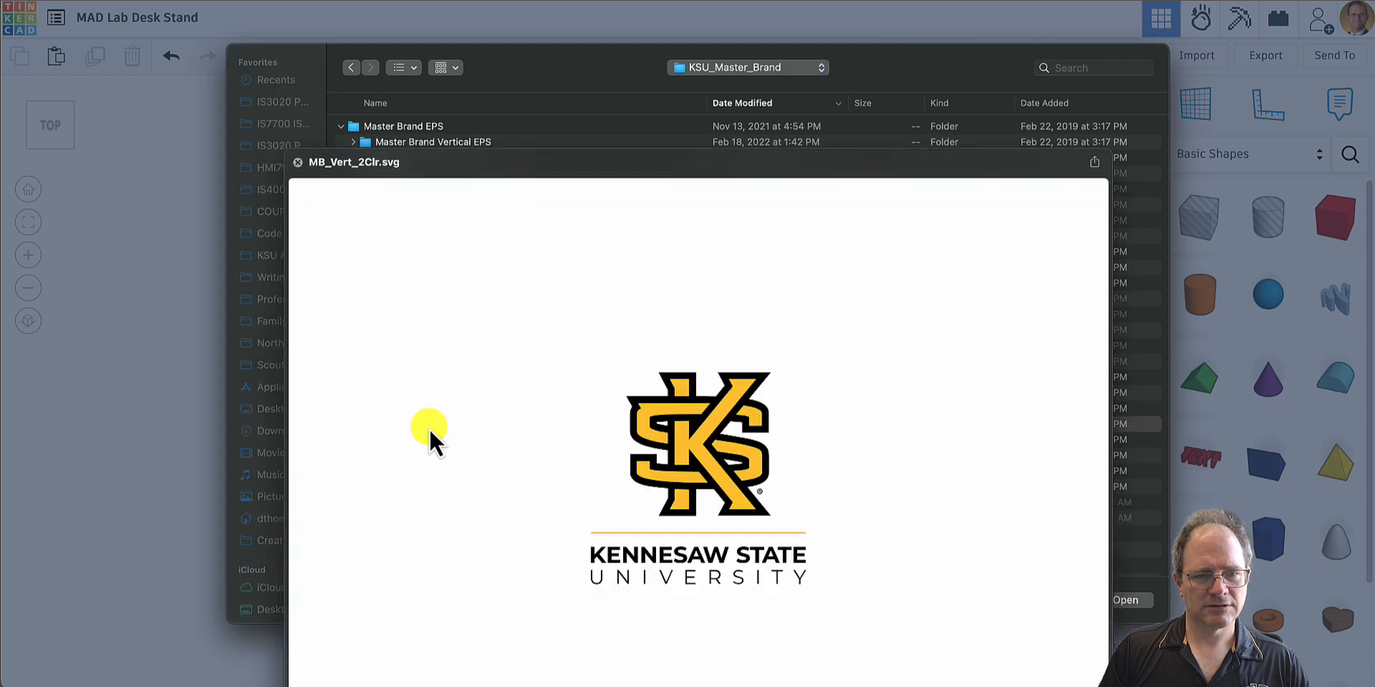
{"action": "key", "text": "space"}
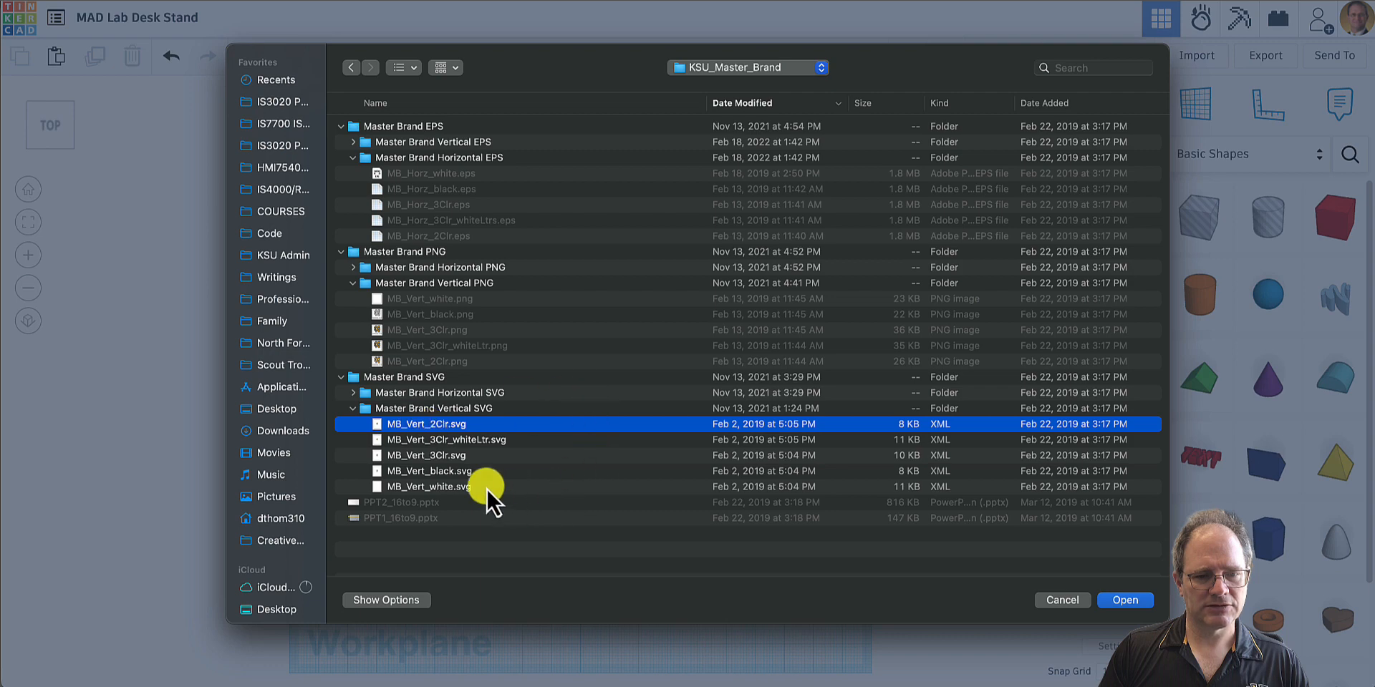
{"action": "left_click", "coordinate": [442, 473]}
{"action": "key", "text": "space"}
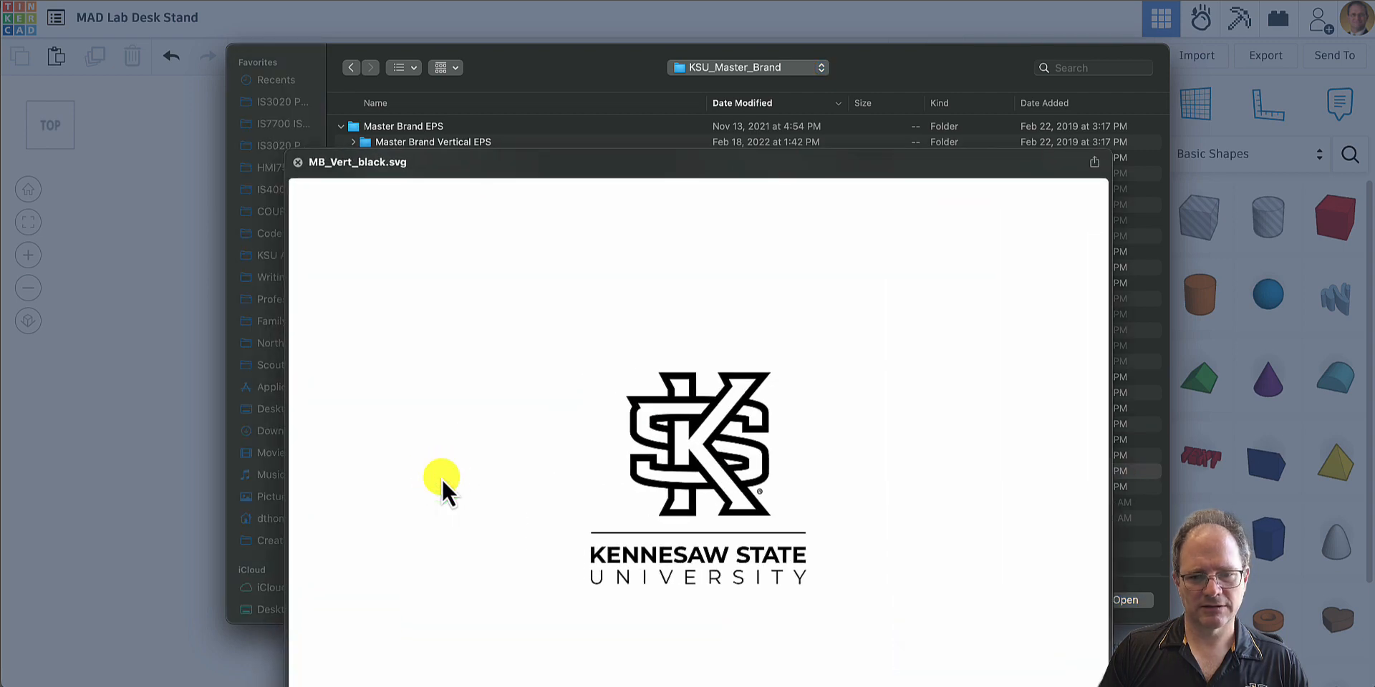
{"action": "key", "text": "space"}
{"action": "left_click", "coordinate": [445, 457]}
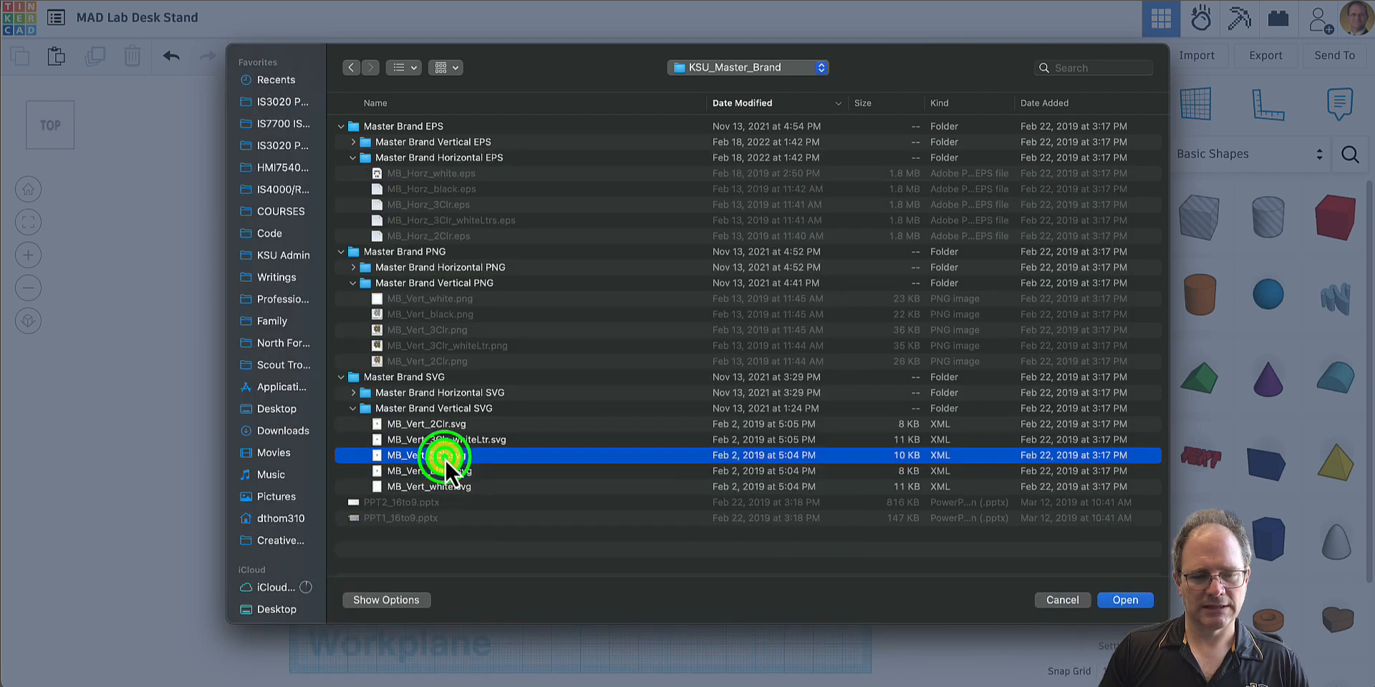
{"action": "left_click", "coordinate": [412, 488]}
{"action": "key", "text": "space"}
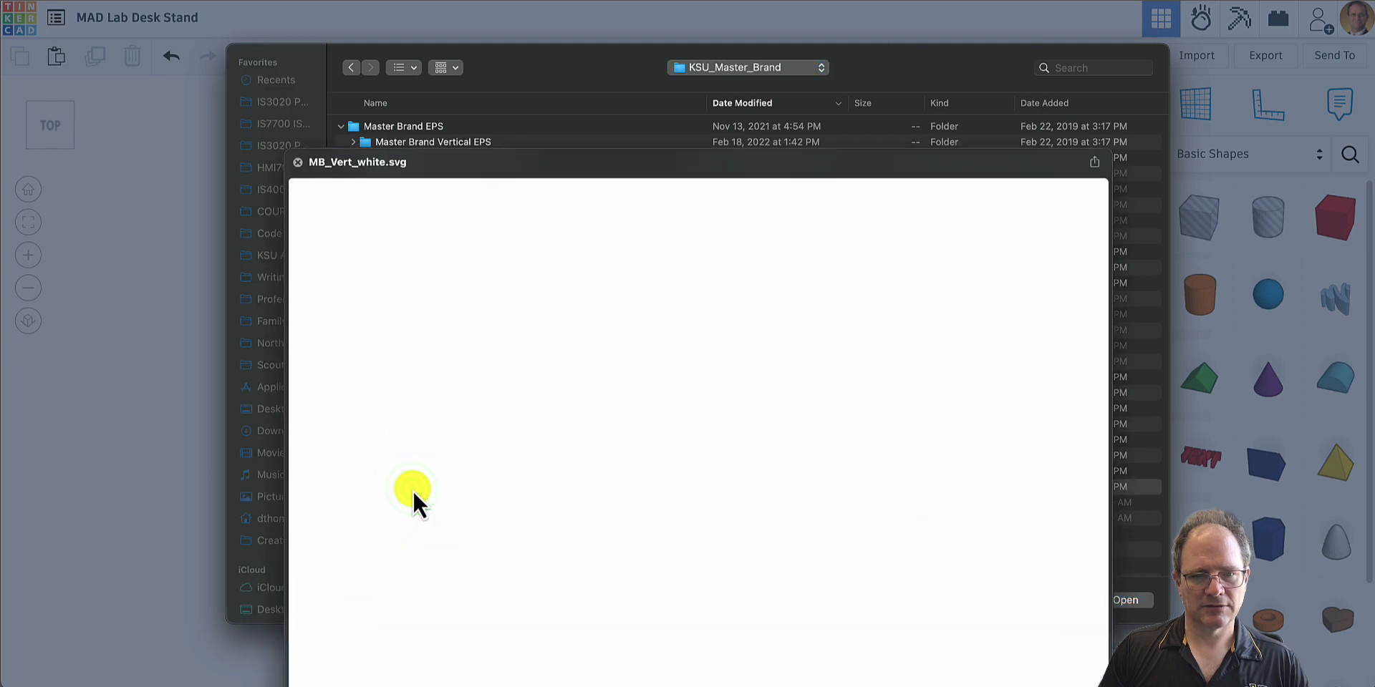
{"action": "key", "text": "space"}
{"action": "left_click", "coordinate": [417, 459]}
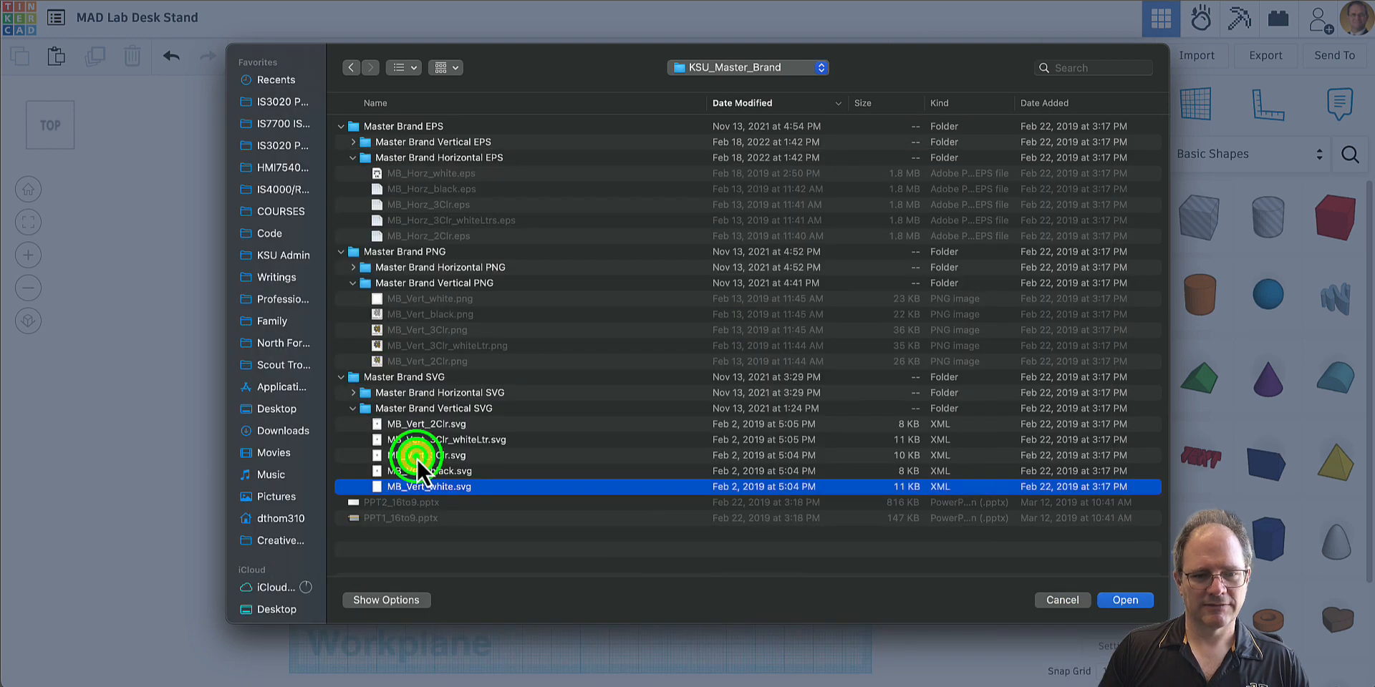
{"action": "key", "text": "space"}
{"action": "key", "text": "space"}
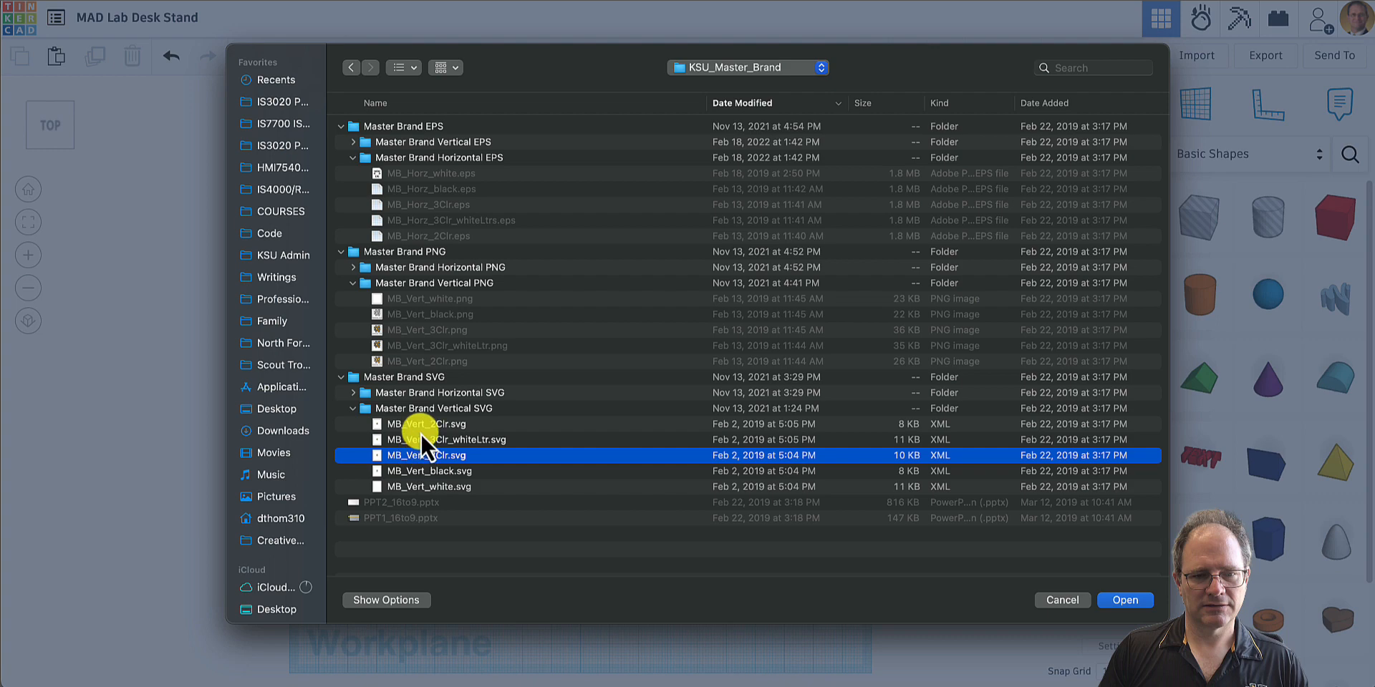
{"action": "left_click", "coordinate": [420, 428]}
{"action": "key", "text": "space"}
{"action": "key", "text": "space"}
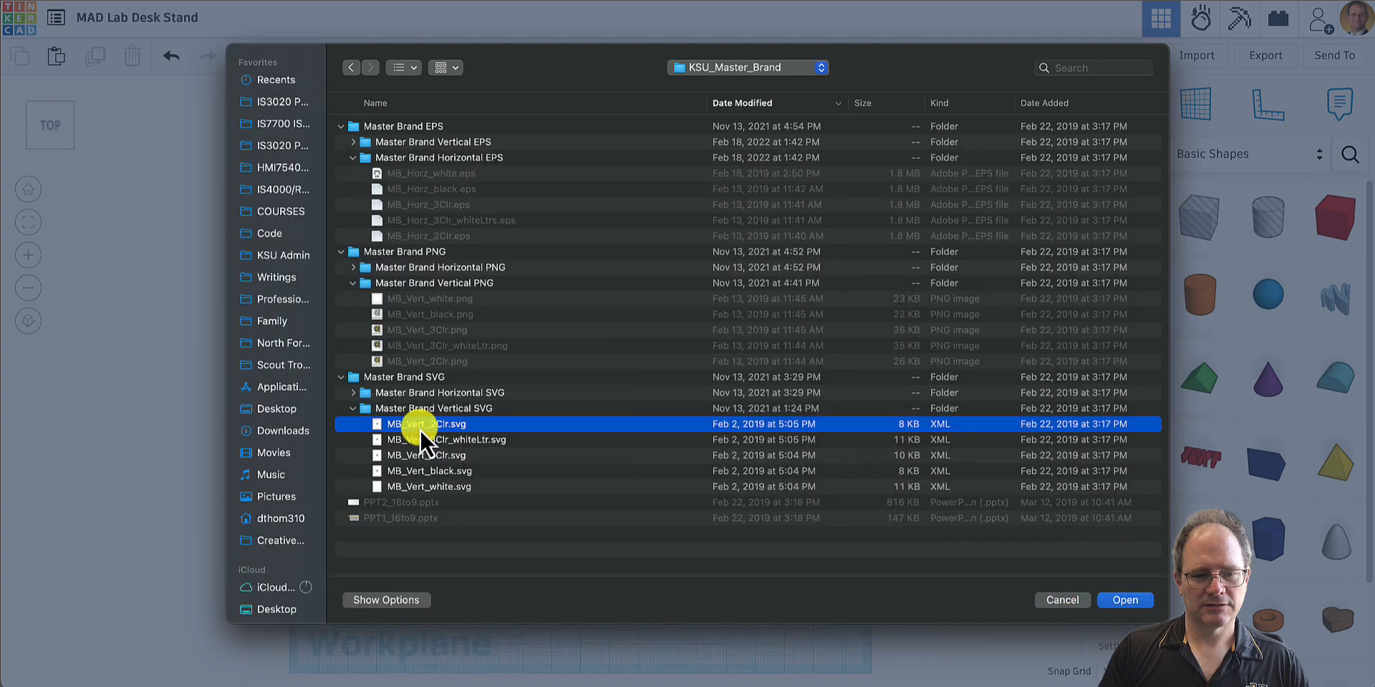
{"action": "left_click", "coordinate": [419, 411]}
{"action": "key", "text": "space"}
{"action": "key", "text": "space"}
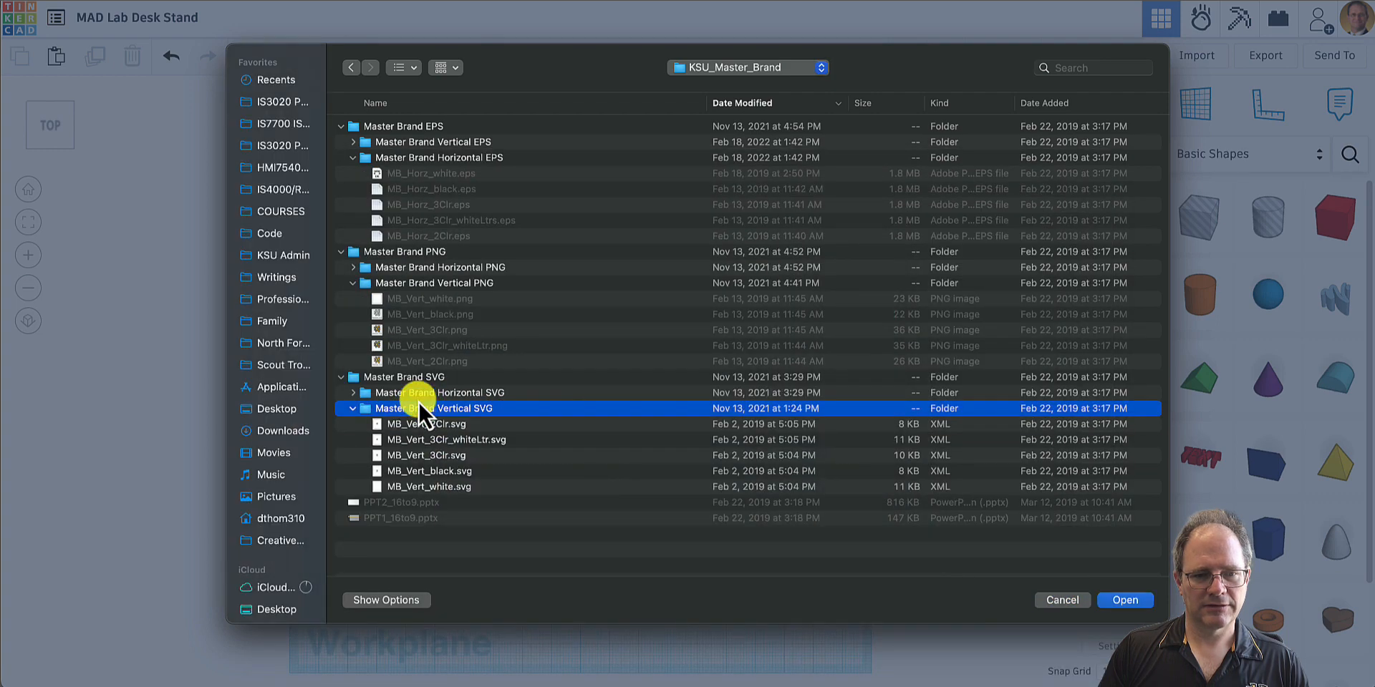
{"action": "left_click", "coordinate": [421, 395]}
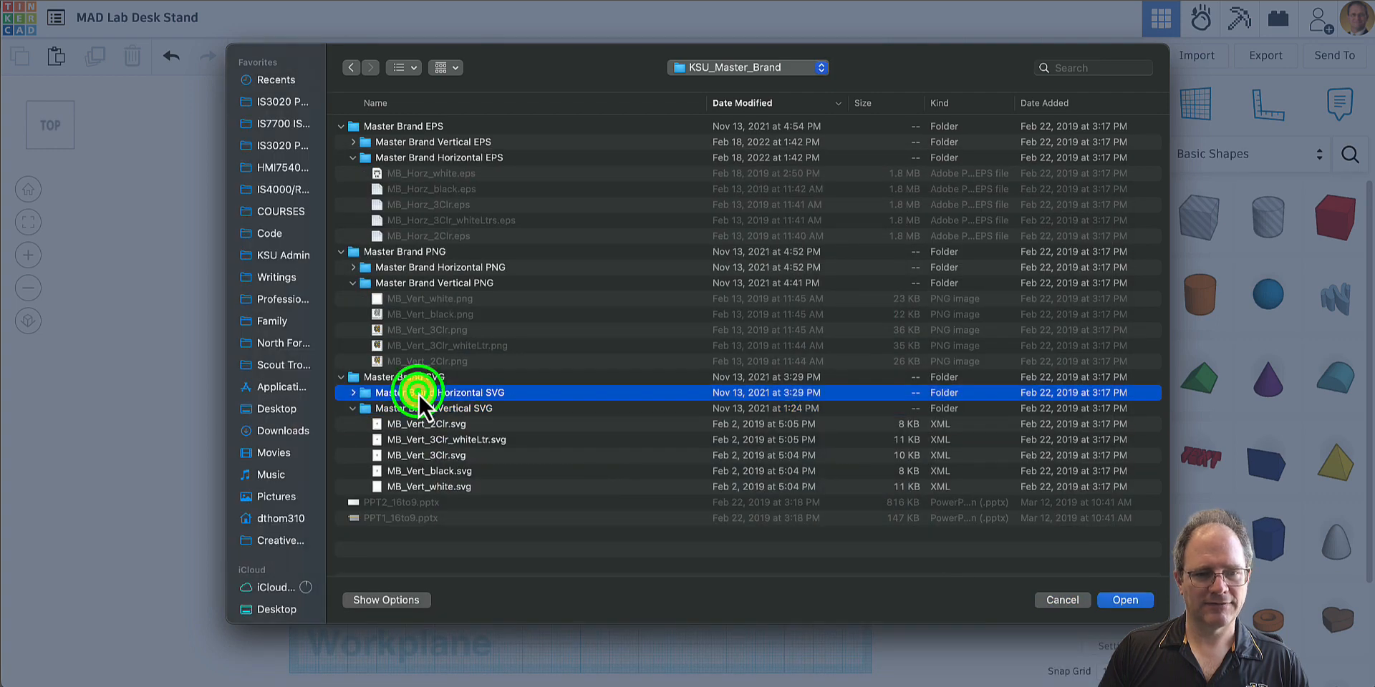
- Import MB_Vert_black.svg at 100% scale, centred on its artboard
{"action": "left_click", "coordinate": [422, 471]}
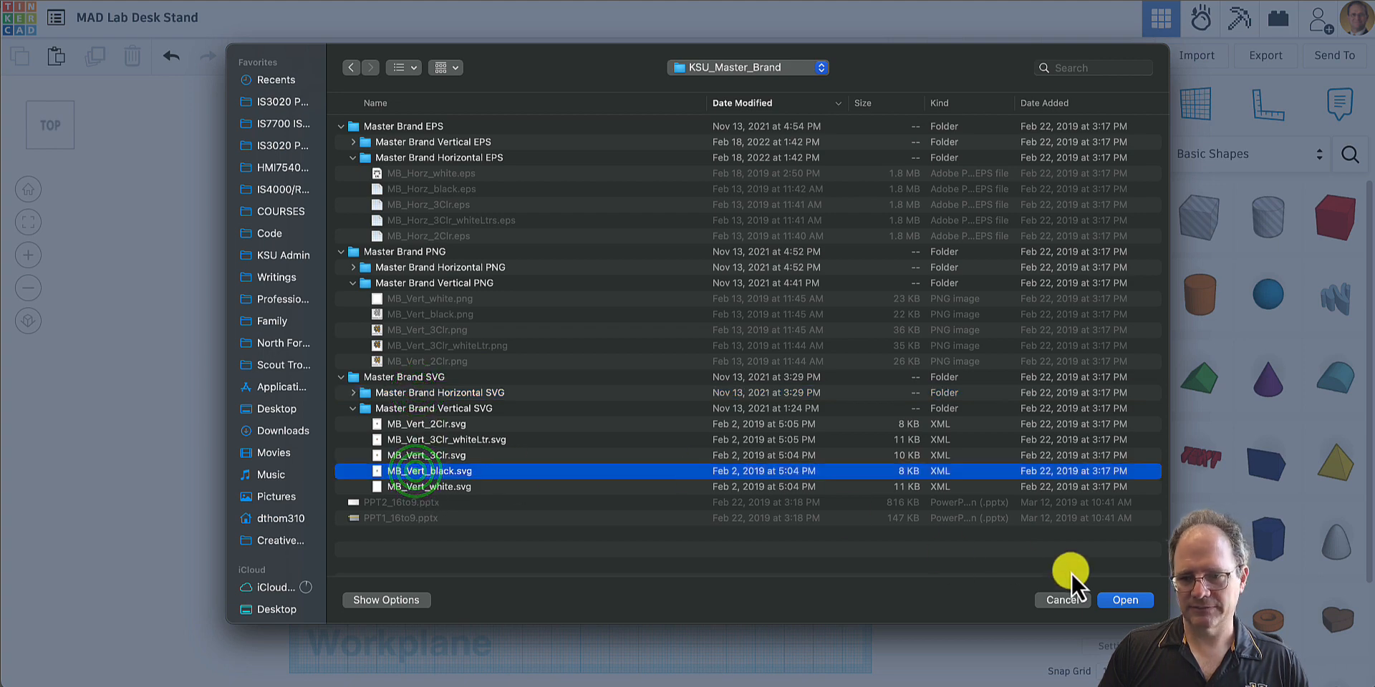
{"action": "left_click", "coordinate": [1127, 599]}
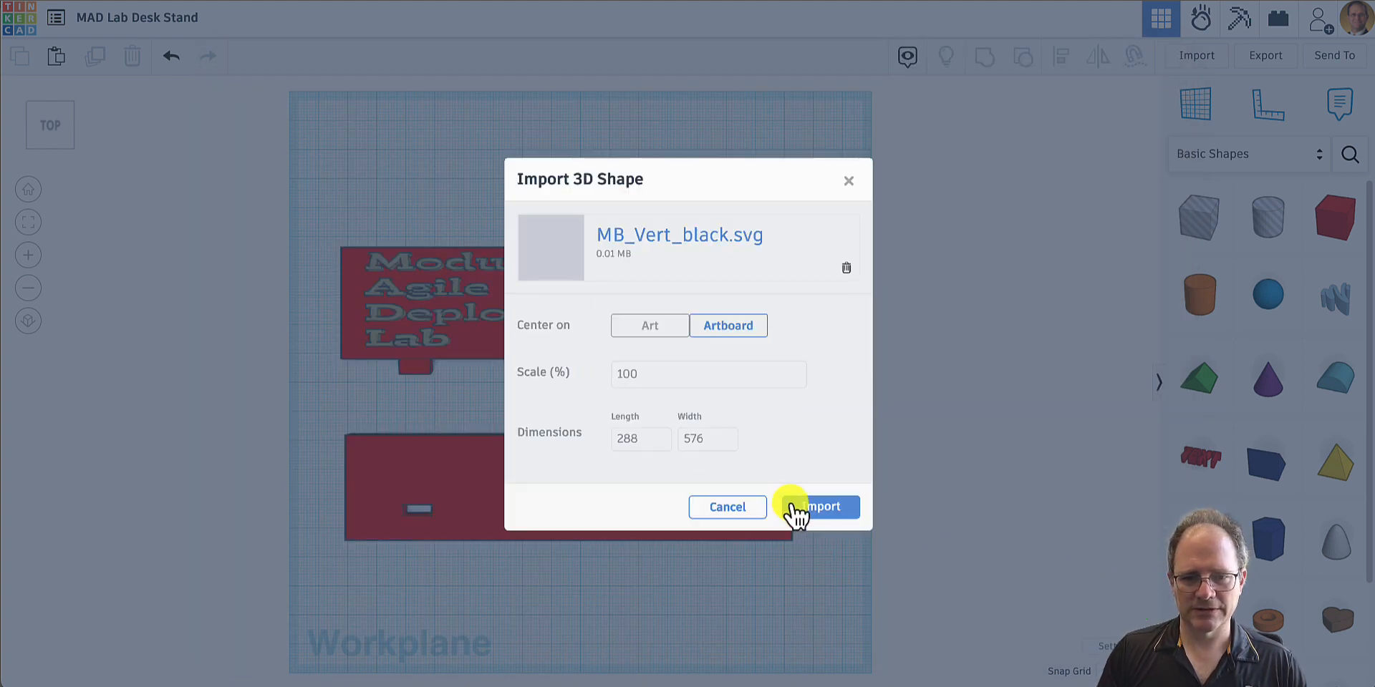
{"action": "left_click", "coordinate": [820, 510]}
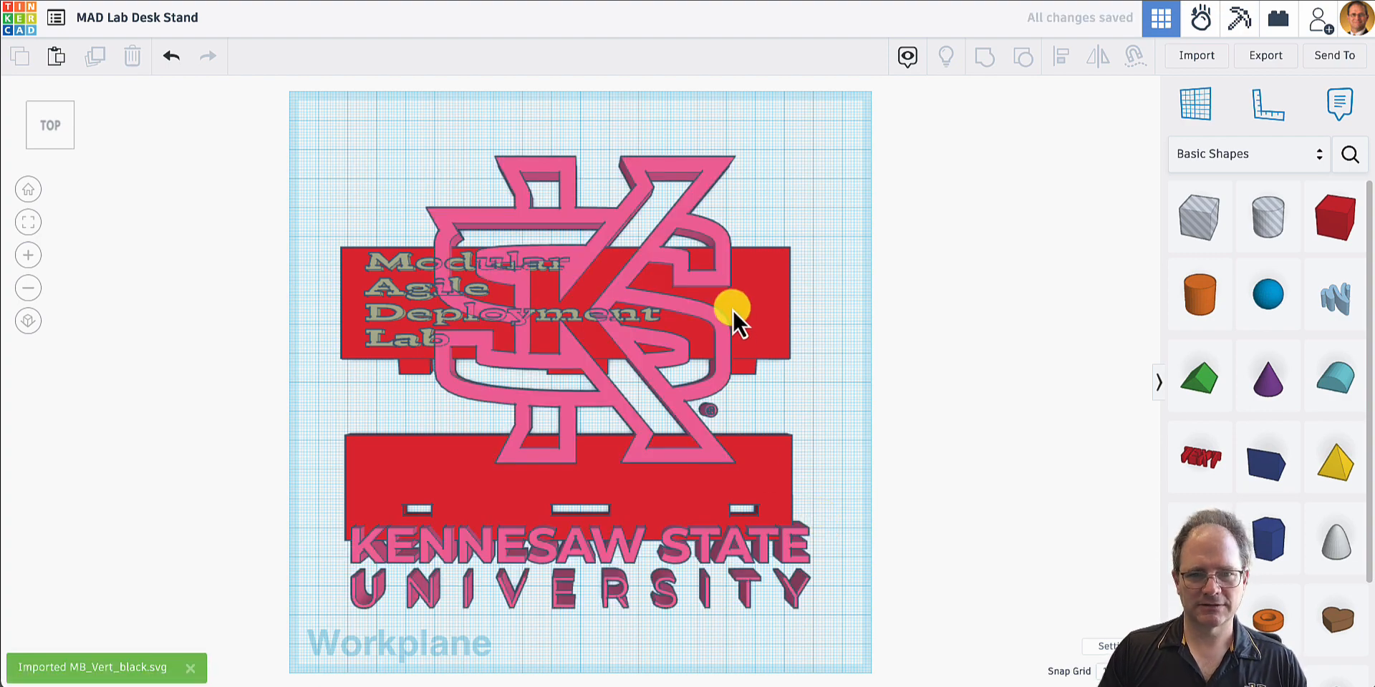
- Move the imported KSU logo about 10.3 mm toward the workplane's front edge so its wording clears the slotted plate, and deselect it
{"action": "left_click", "coordinate": [678, 403]}
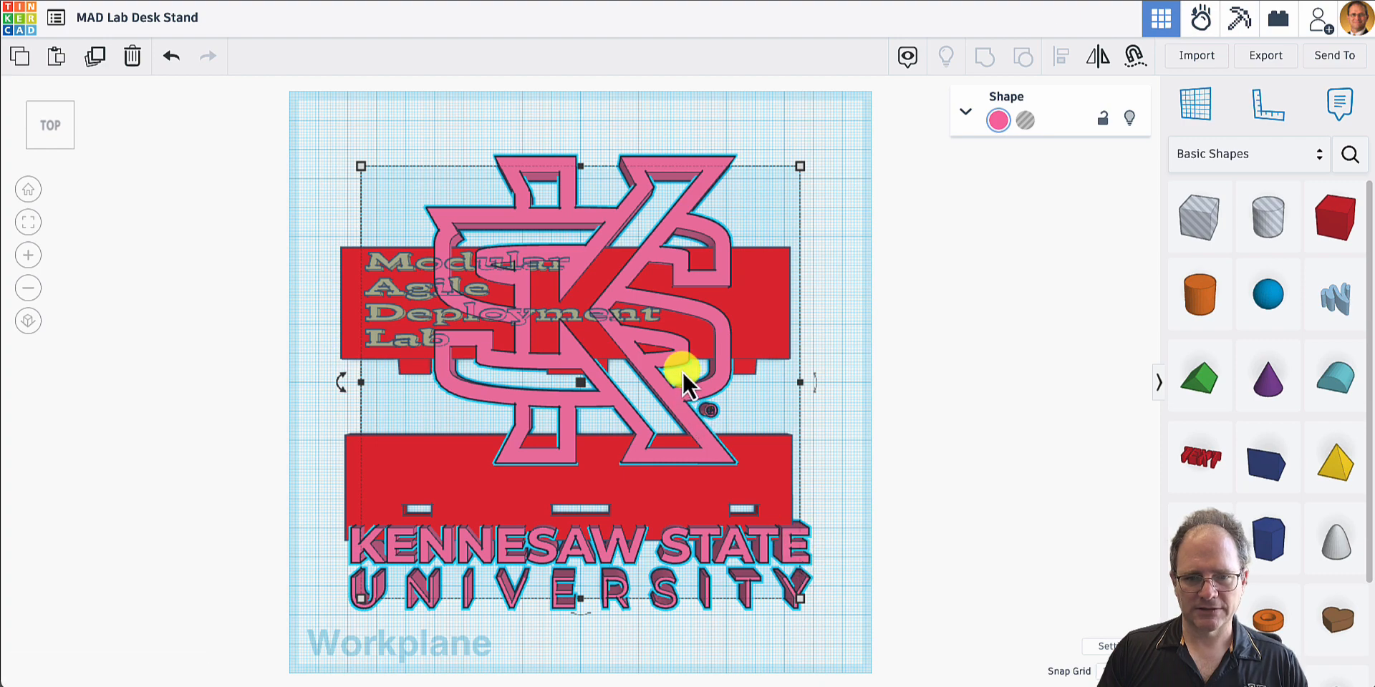
{"action": "left_click_drag", "start_coordinate": [664, 367], "coordinate": [663, 398]}
{"action": "left_click", "coordinate": [850, 527]}
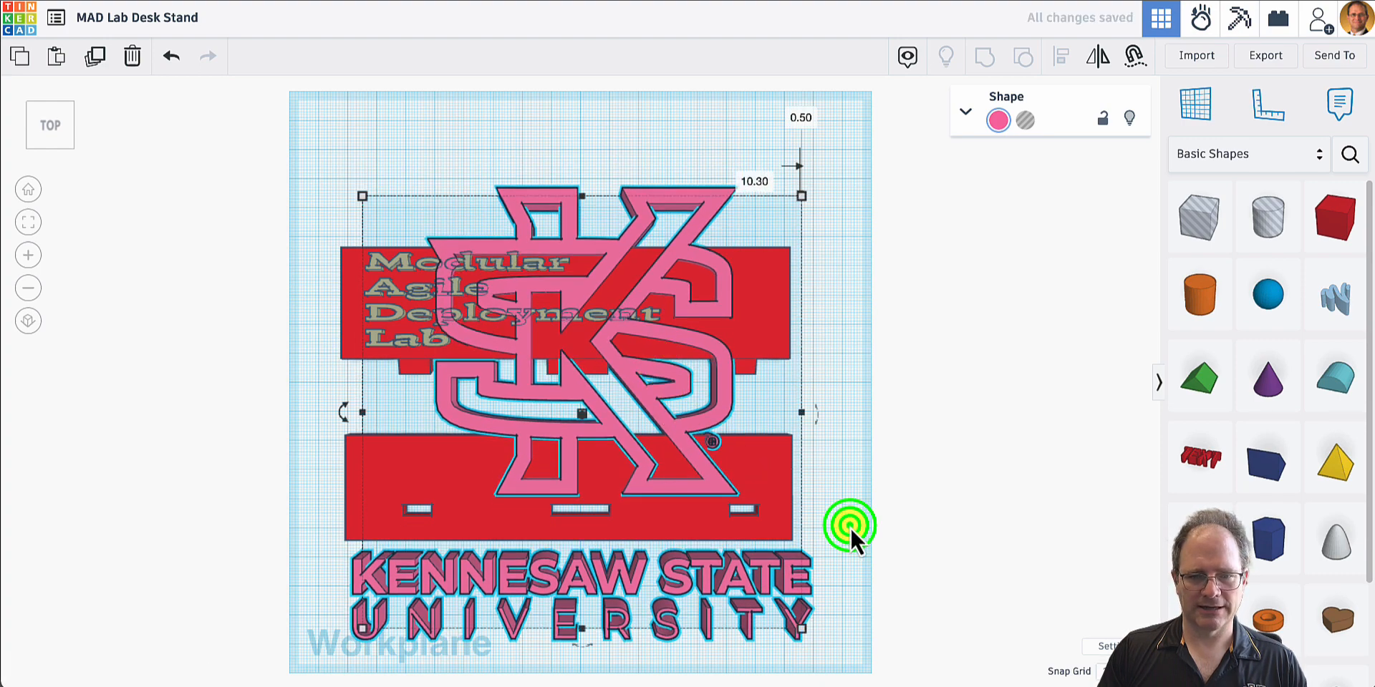
- Add a box hole on top of the Kennesaw State University wording, near its right end
{"action": "right_click_drag", "start_coordinate": [850, 528], "coordinate": [1133, 395]}
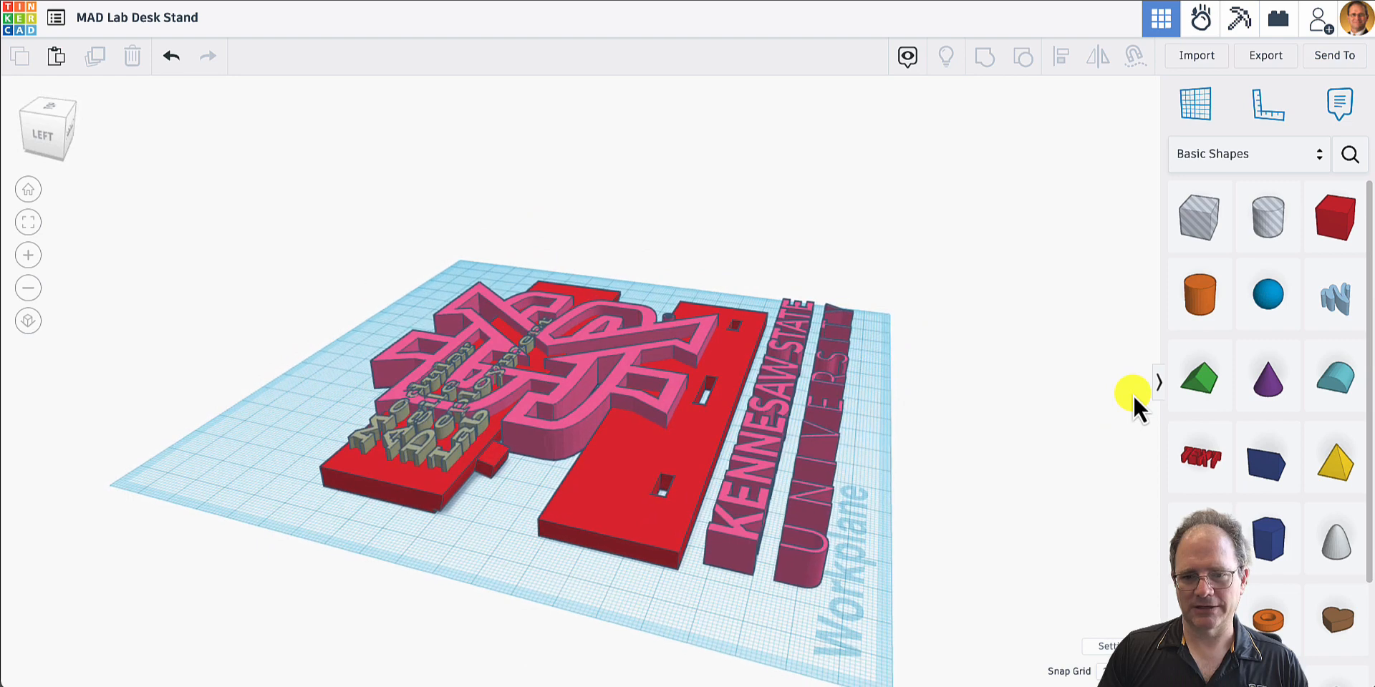
{"action": "left_click", "coordinate": [1326, 215]}
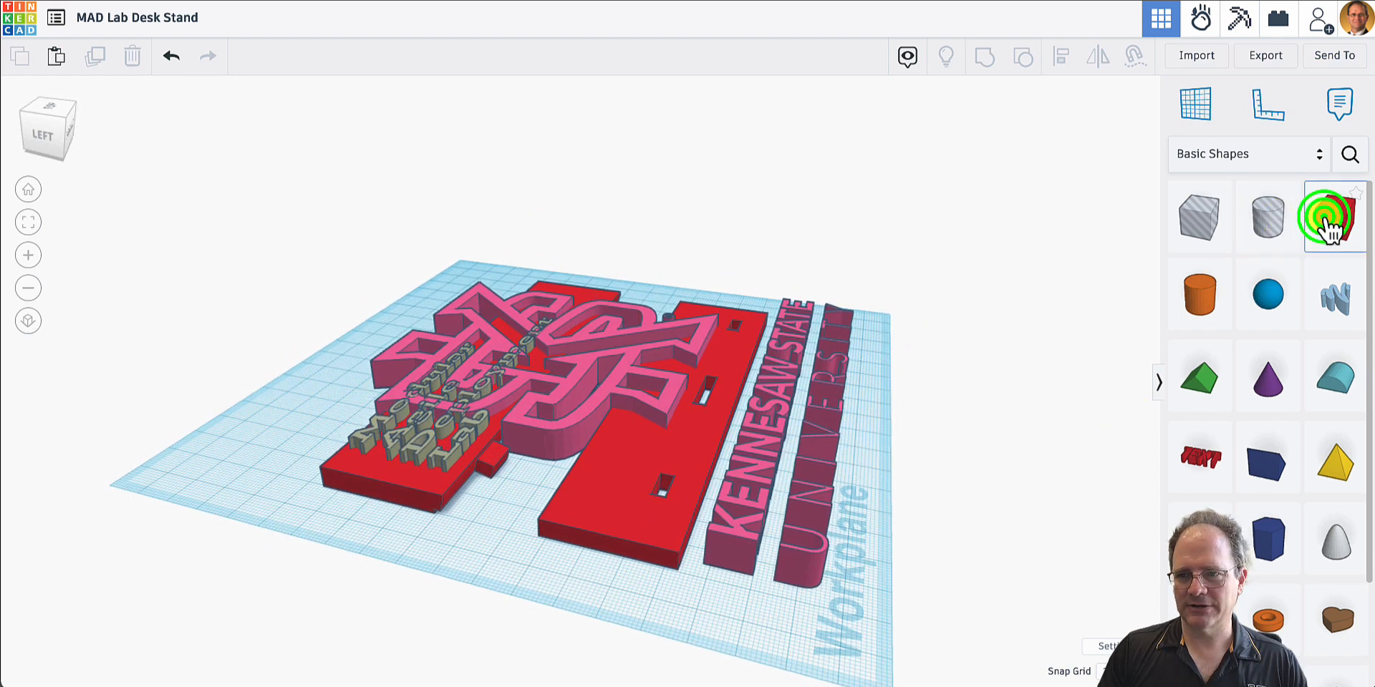
{"action": "left_click", "coordinate": [1189, 211]}
{"action": "left_click_drag", "start_coordinate": [1194, 219], "coordinate": [799, 345]}
{"action": "right_click_drag", "start_coordinate": [822, 401], "coordinate": [852, 307]}
{"action": "right_click_drag", "start_coordinate": [835, 328], "coordinate": [789, 437]}
{"action": "left_click_drag", "start_coordinate": [791, 338], "coordinate": [781, 371]}
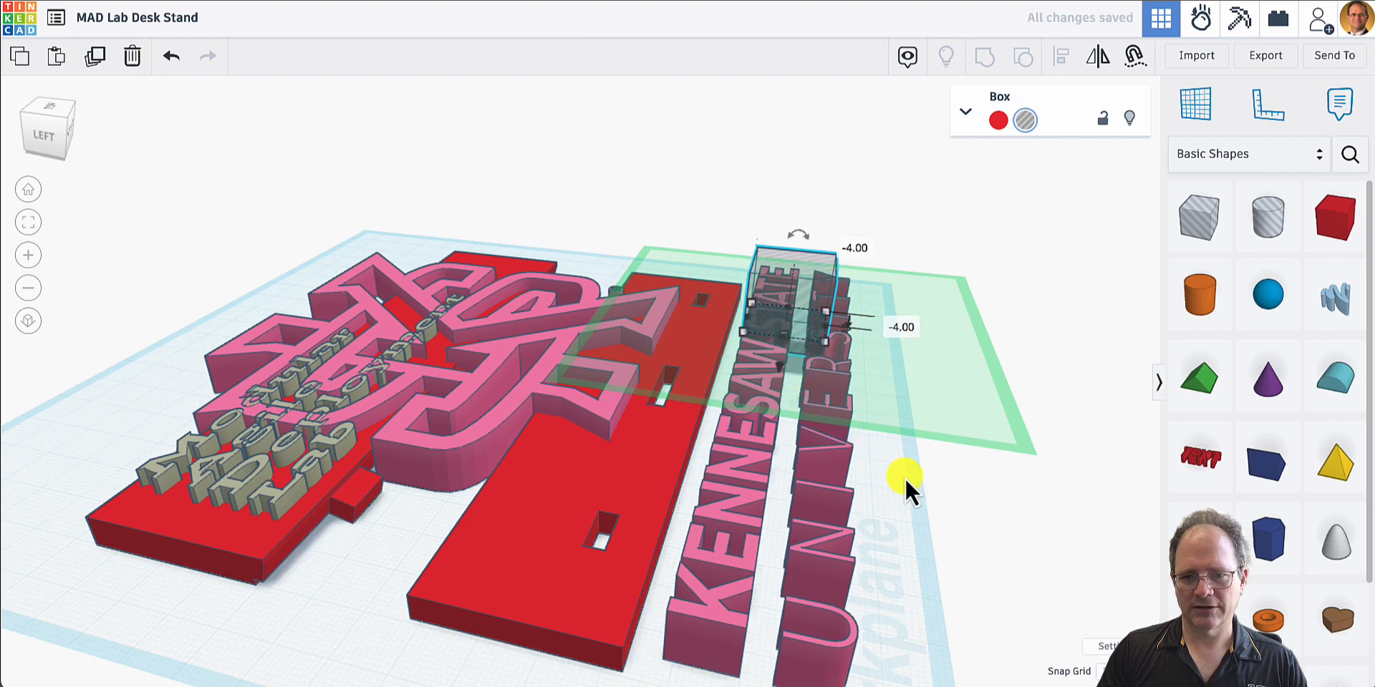
- Extend the box hole downward through the wording and past the workplane, to a height of 32 mm
{"action": "right_click_drag", "start_coordinate": [905, 478], "coordinate": [543, 419]}
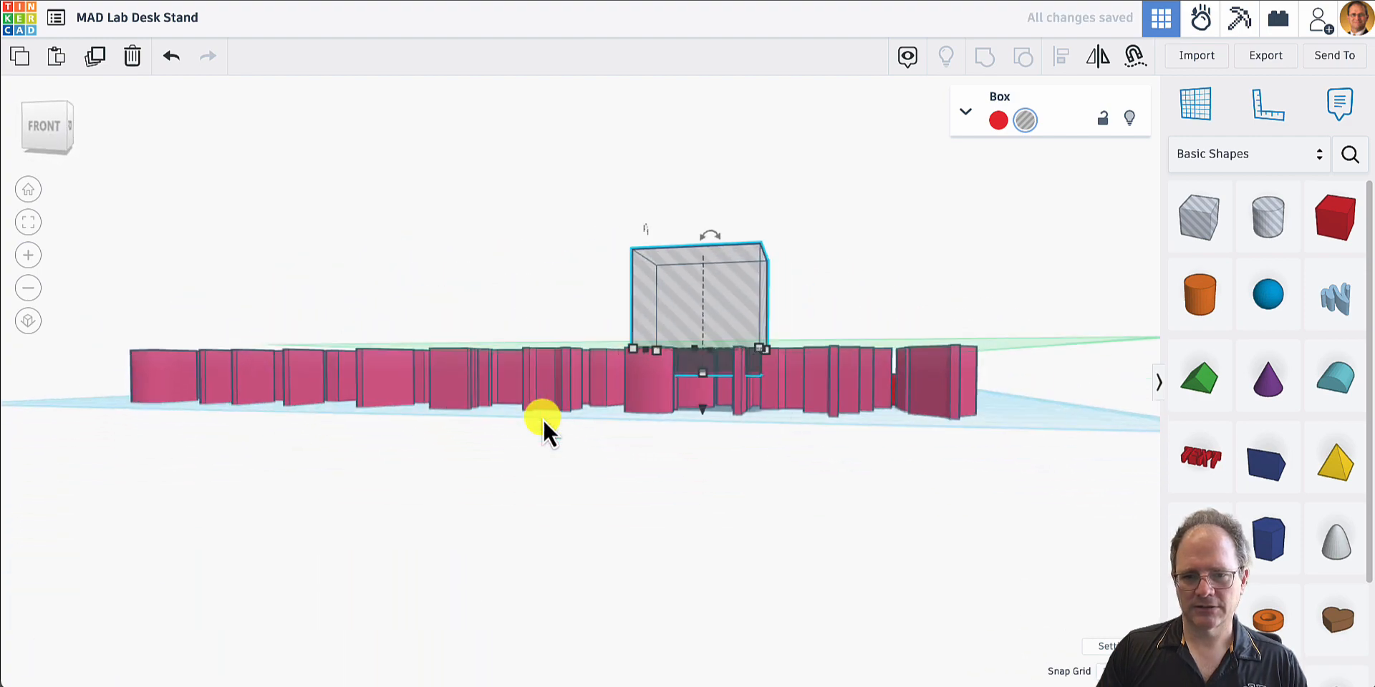
{"action": "left_click_drag", "start_coordinate": [704, 372], "coordinate": [696, 446]}
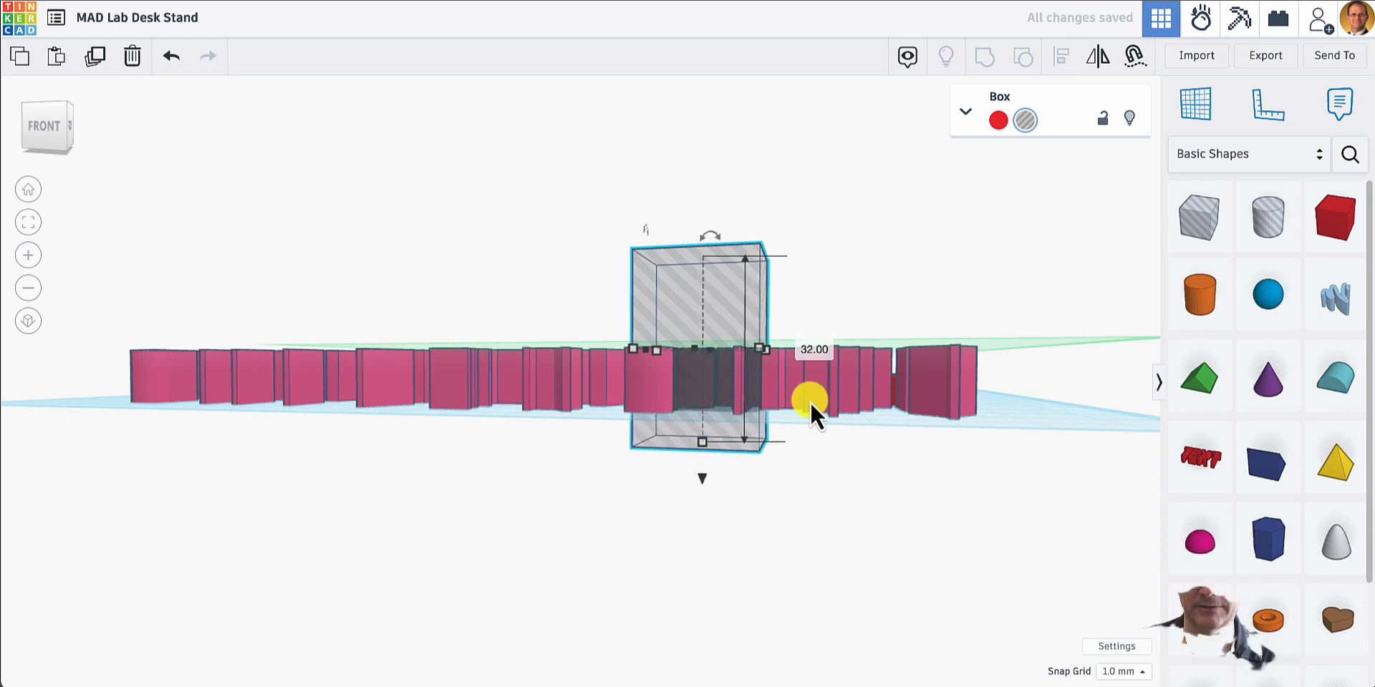
{"action": "right_click_drag", "start_coordinate": [810, 402], "coordinate": [809, 534]}
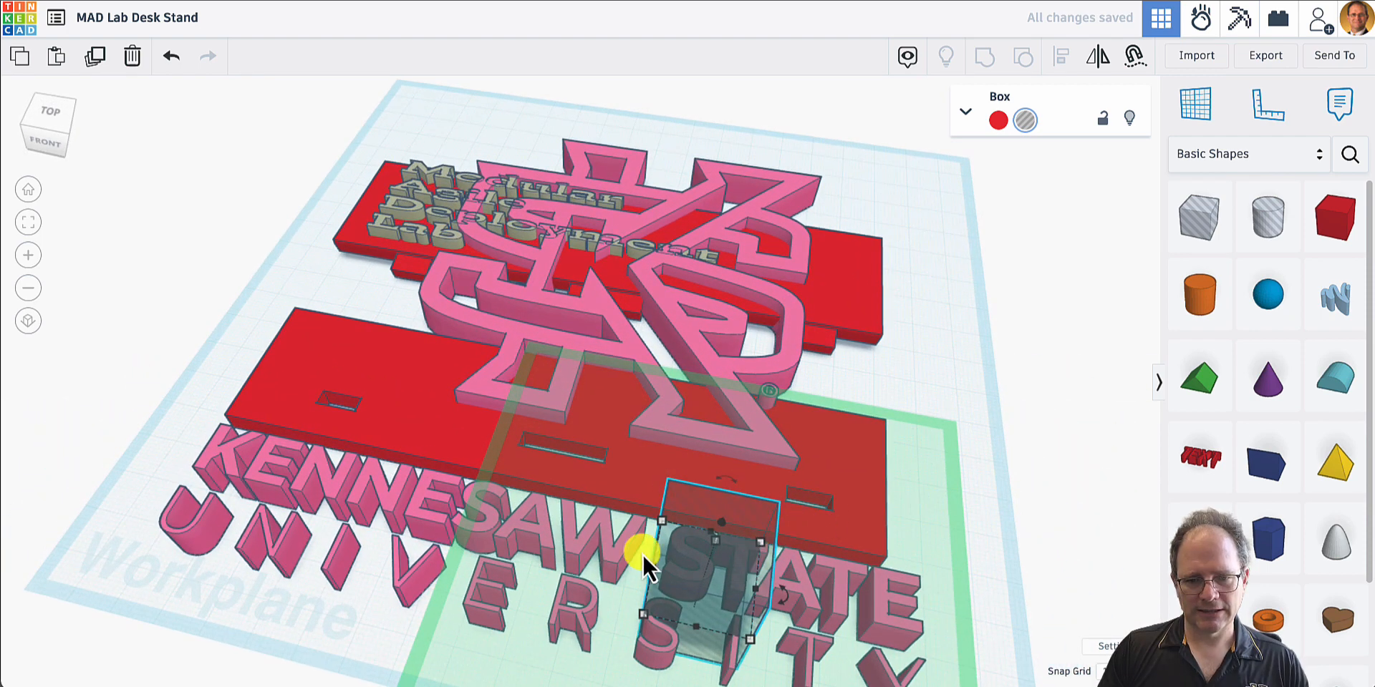
- Stretch the box hole to enclose both lines of the Kennesaw State University wording, making it 29 mm wide
{"action": "left_click_drag", "start_coordinate": [654, 529], "coordinate": [139, 539]}
{"action": "scroll", "coordinate": [809, 534], "scroll_direction": "down", "scroll_amount": 2}
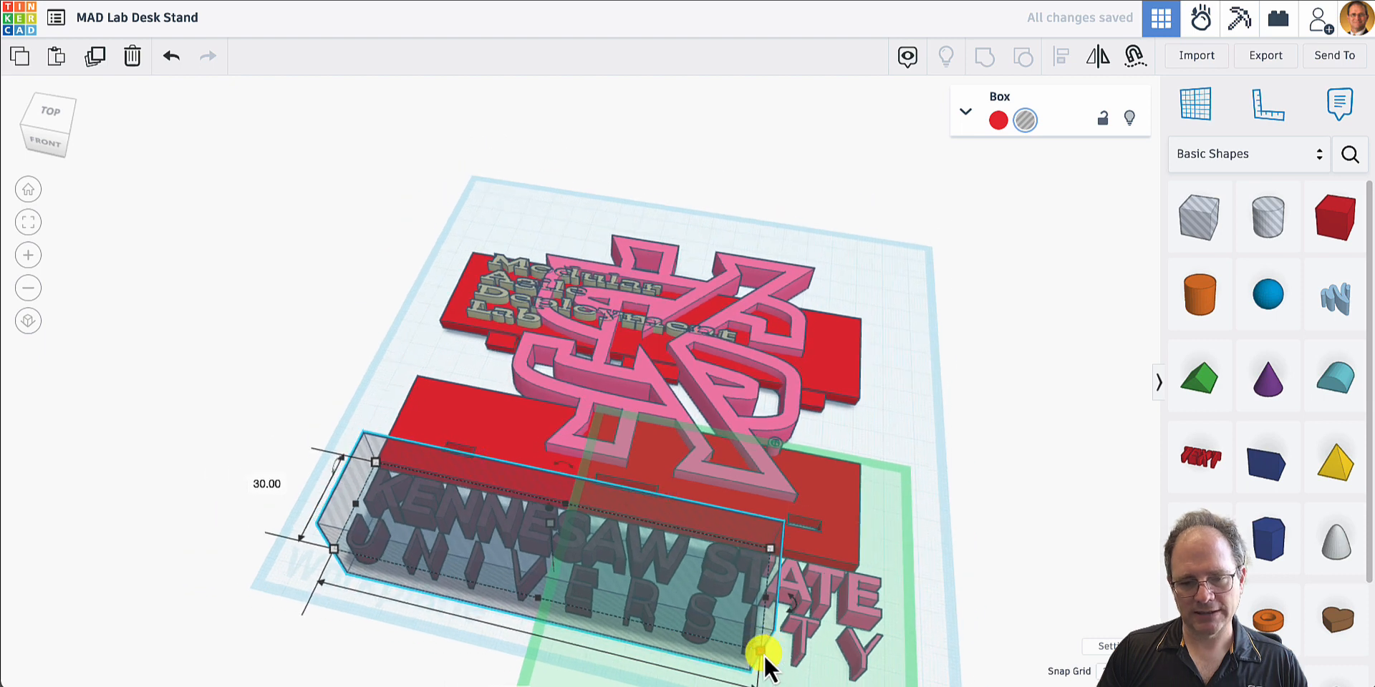
{"action": "right_click_drag", "start_coordinate": [763, 650], "coordinate": [869, 677]}
{"action": "left_click_drag", "start_coordinate": [868, 677], "coordinate": [890, 670]}
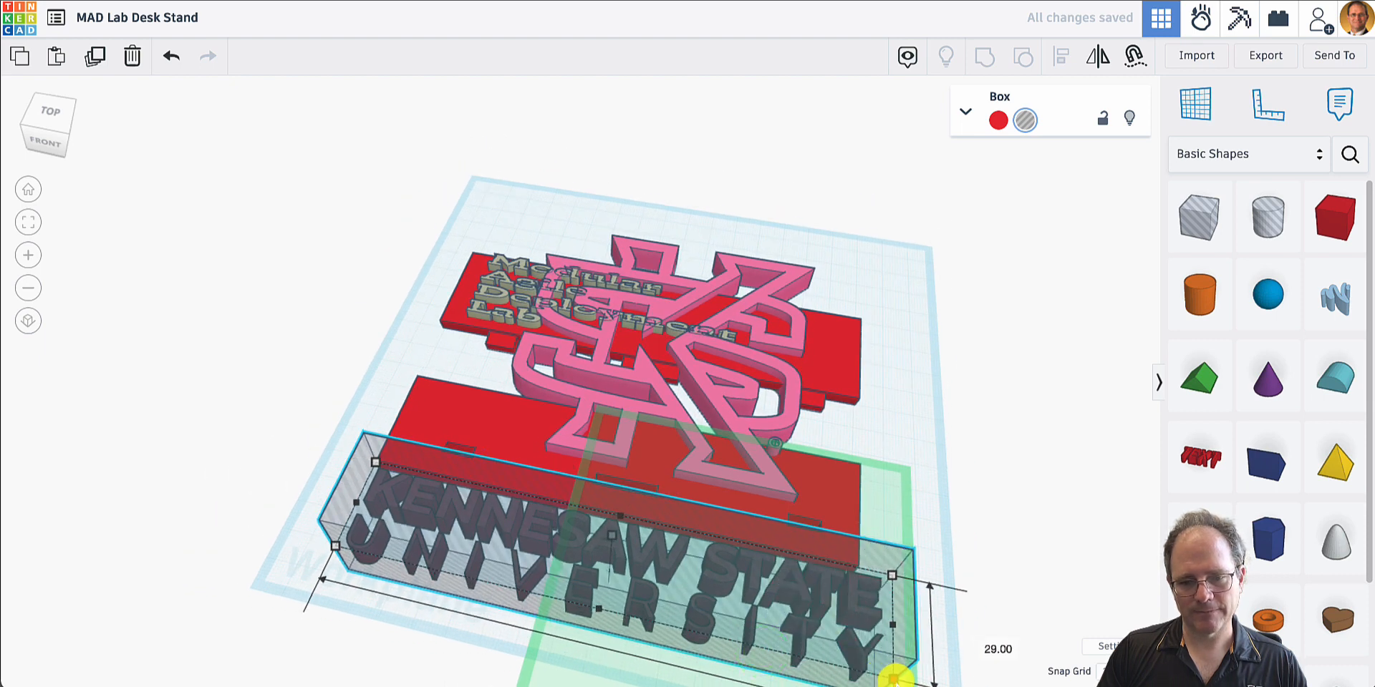
- Group the box hole with the logo to cut away the wording, and move the KS emblem 31.3 mm left and 55.2 mm forward
{"action": "left_click", "coordinate": [721, 399], "text": "shift"}
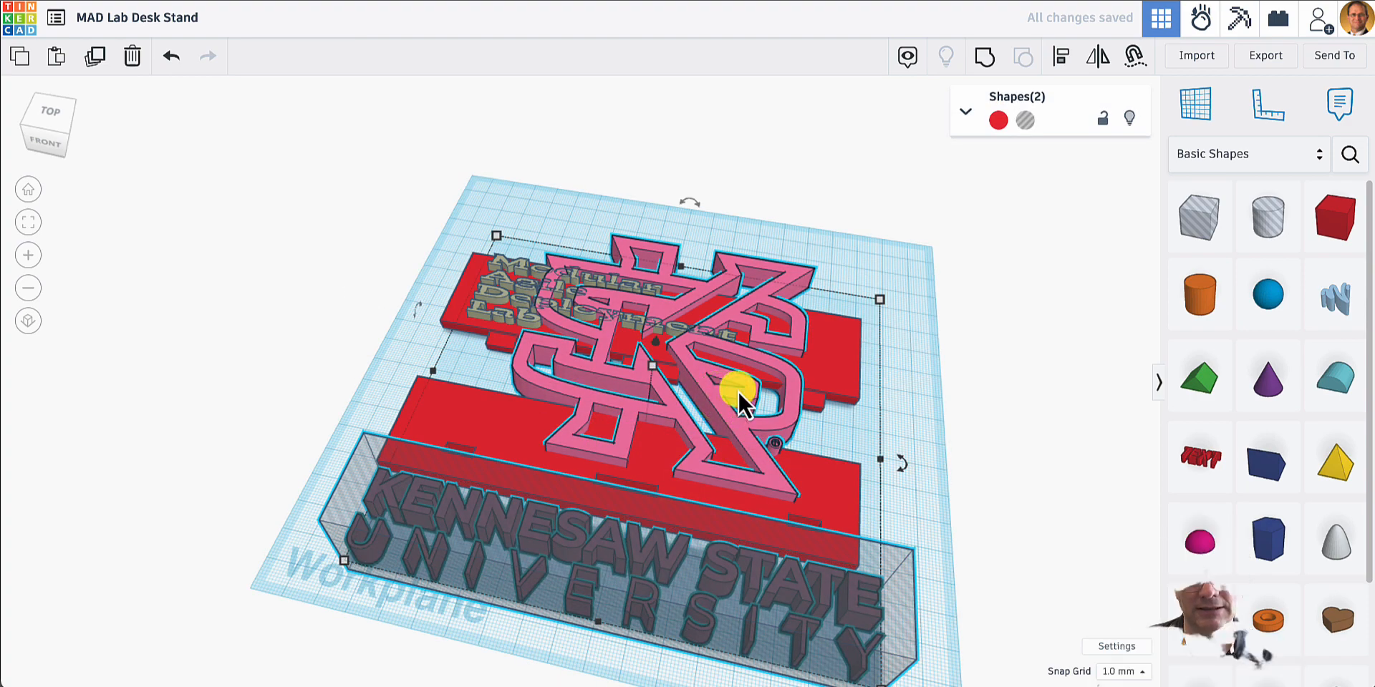
{"action": "left_click", "coordinate": [984, 57]}
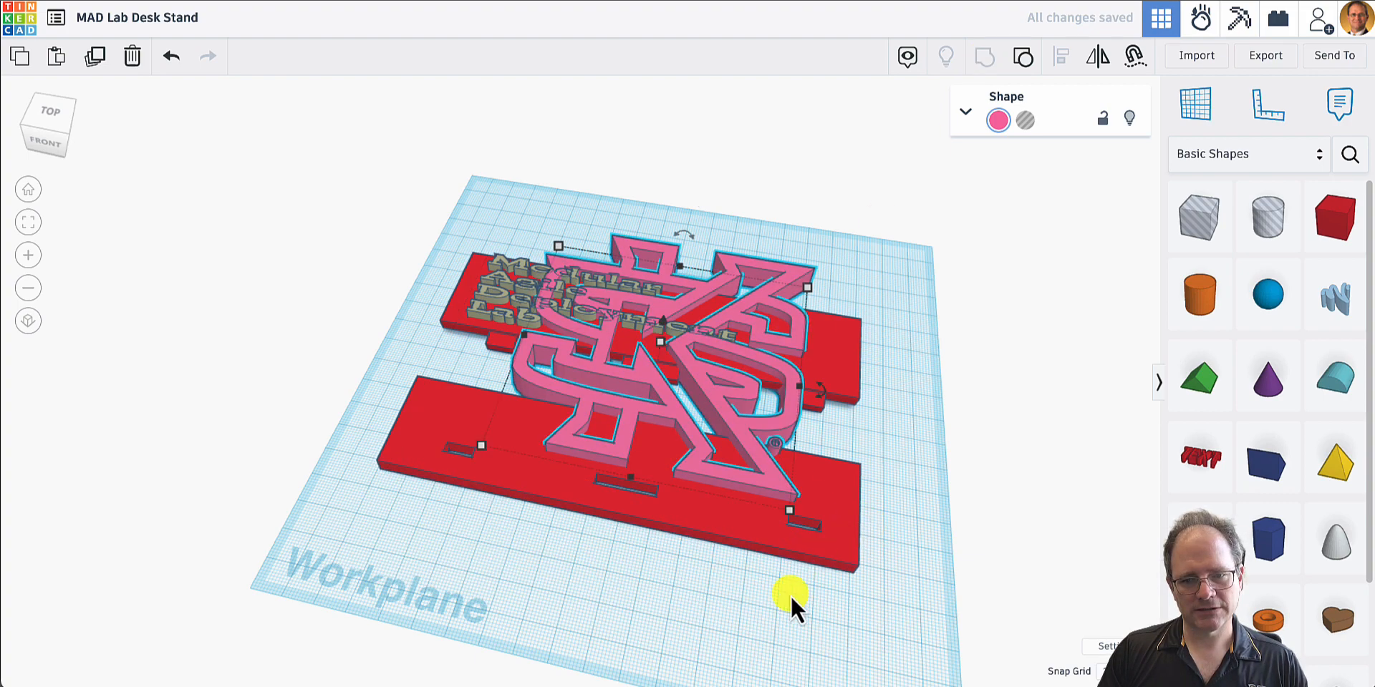
{"action": "left_click_drag", "start_coordinate": [708, 389], "coordinate": [579, 519]}
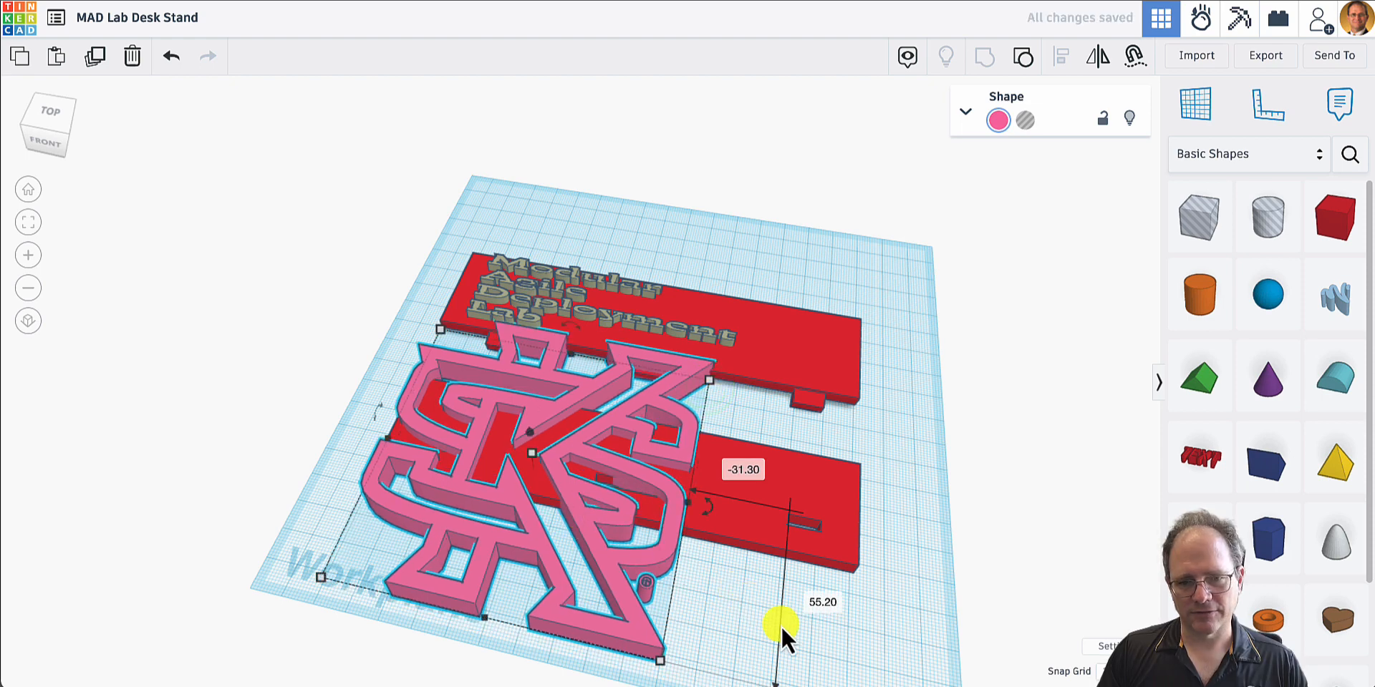
- Add a cylinder hole beside the KS emblem, shrink it and place it over the small circular mark near the emblem's foot
{"action": "left_click", "coordinate": [1269, 222]}
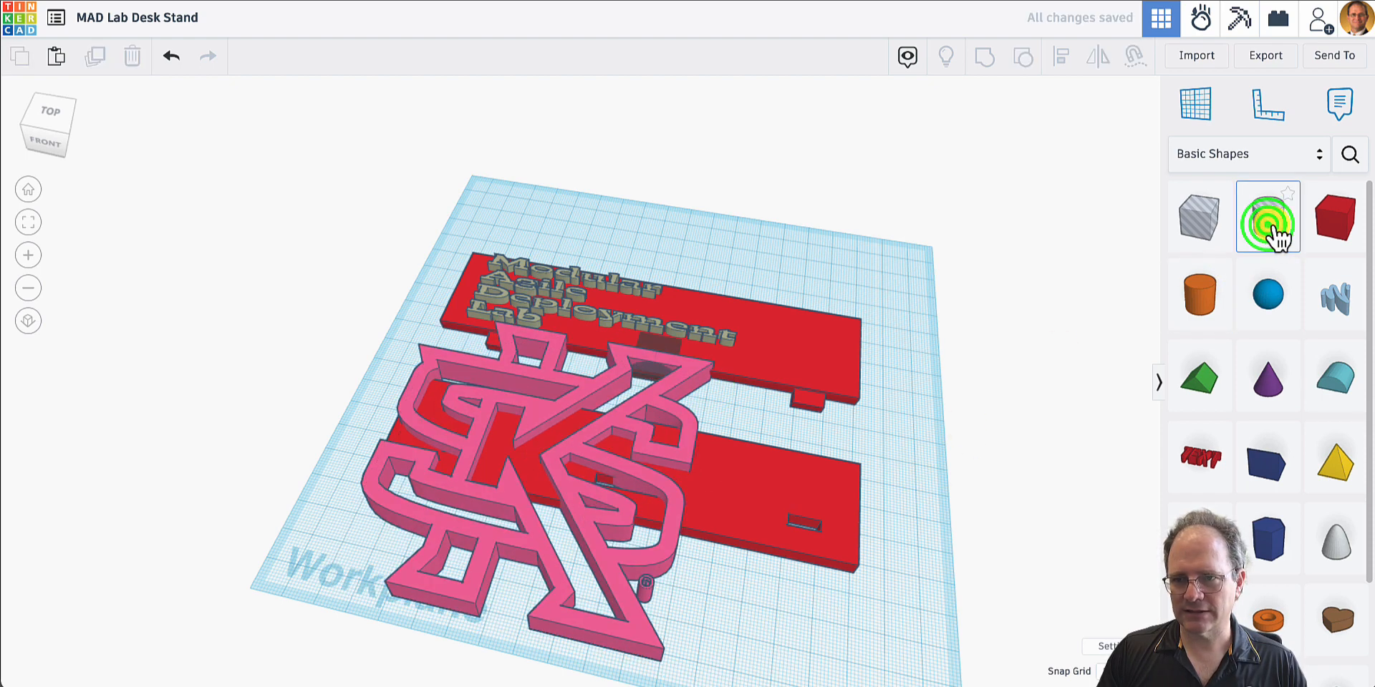
{"action": "left_click", "coordinate": [723, 612]}
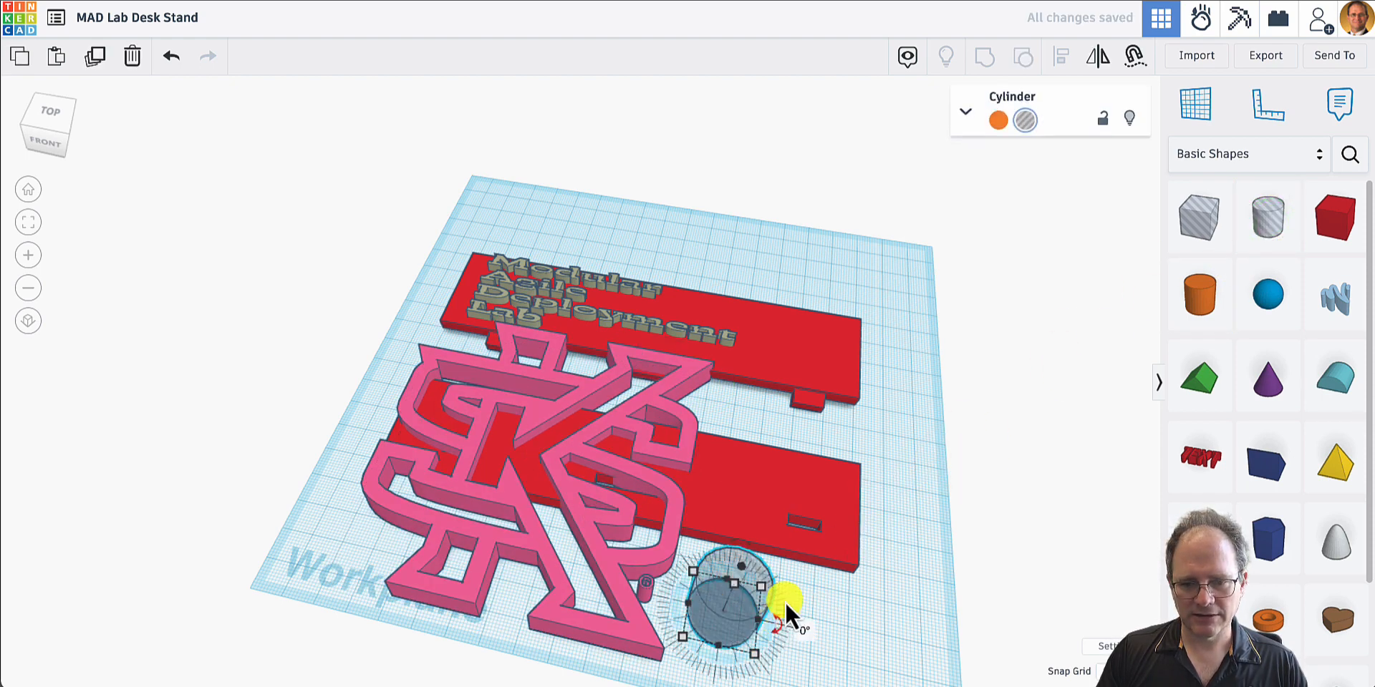
{"action": "left_click_drag", "start_coordinate": [767, 586], "coordinate": [655, 598]}
{"action": "right_click_drag", "start_coordinate": [685, 617], "coordinate": [616, 674]}
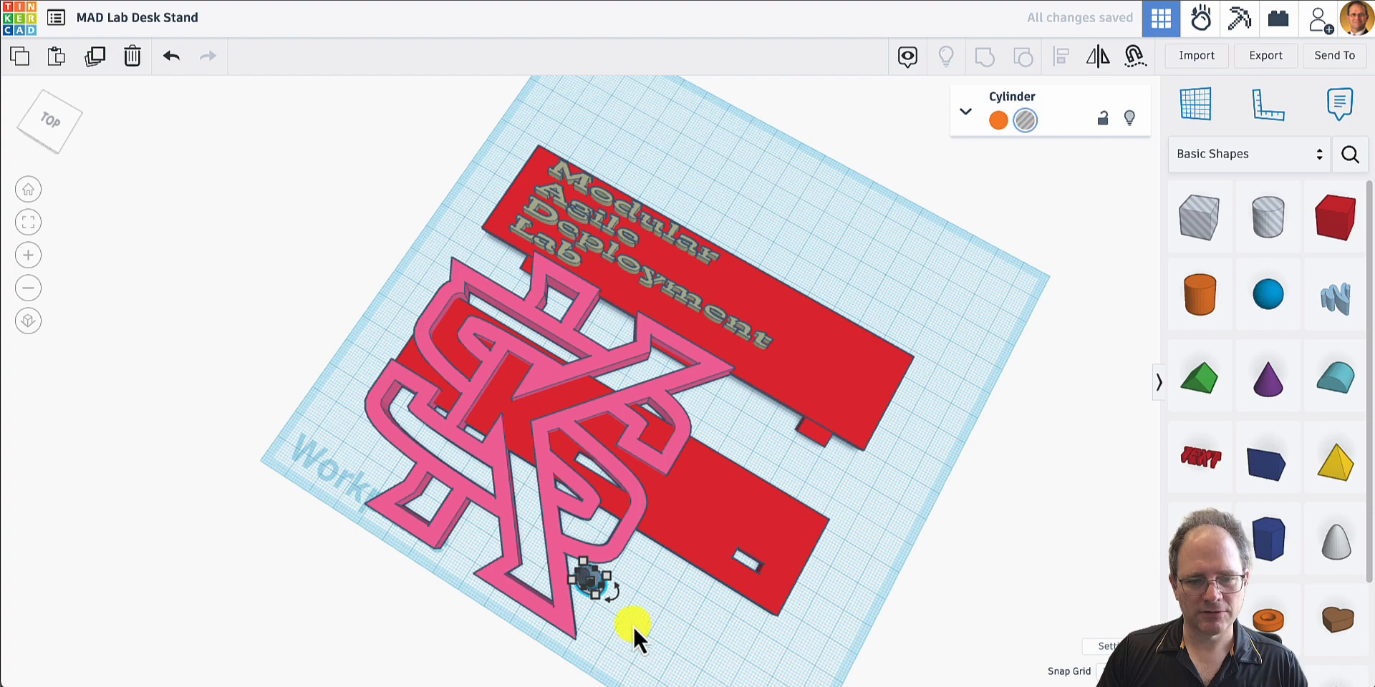
- Group the cylinder hole with the KS emblem to cut away the small circular mark
{"action": "left_click", "coordinate": [500, 496], "text": "shift"}
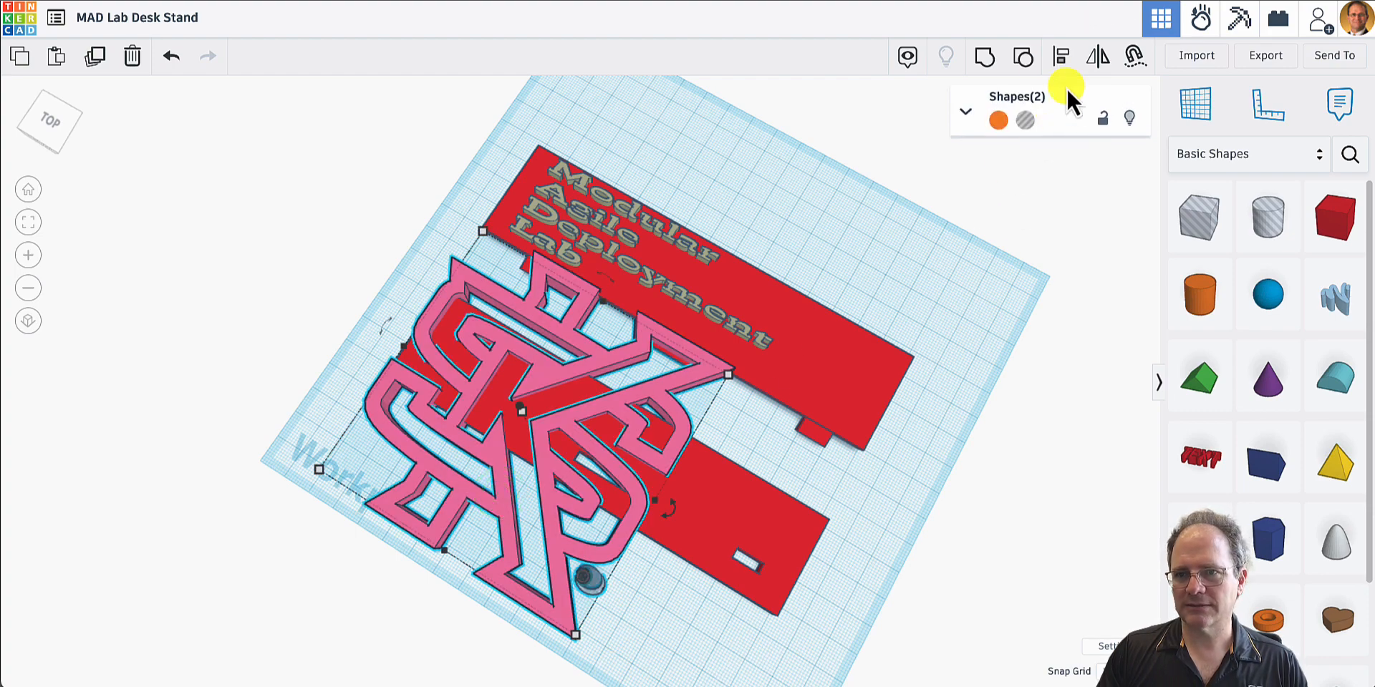
{"action": "left_click", "coordinate": [984, 58]}
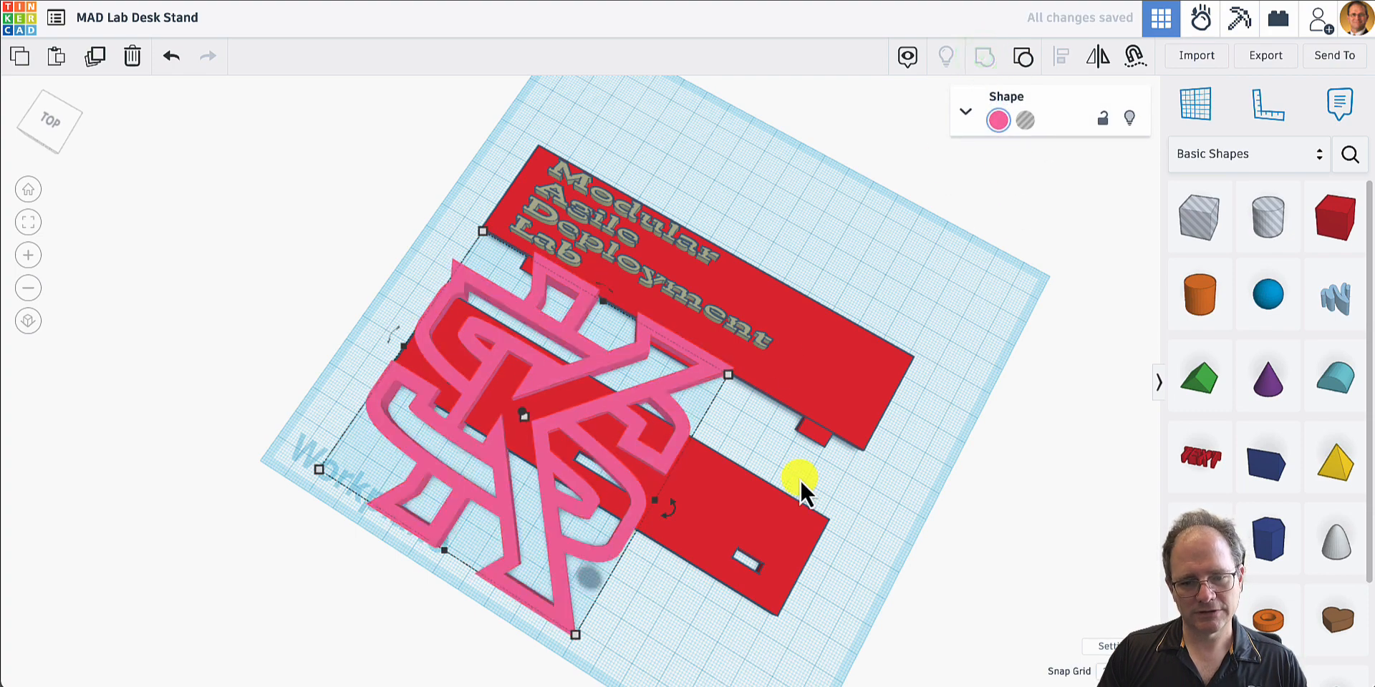
{"action": "left_click", "coordinate": [693, 607]}
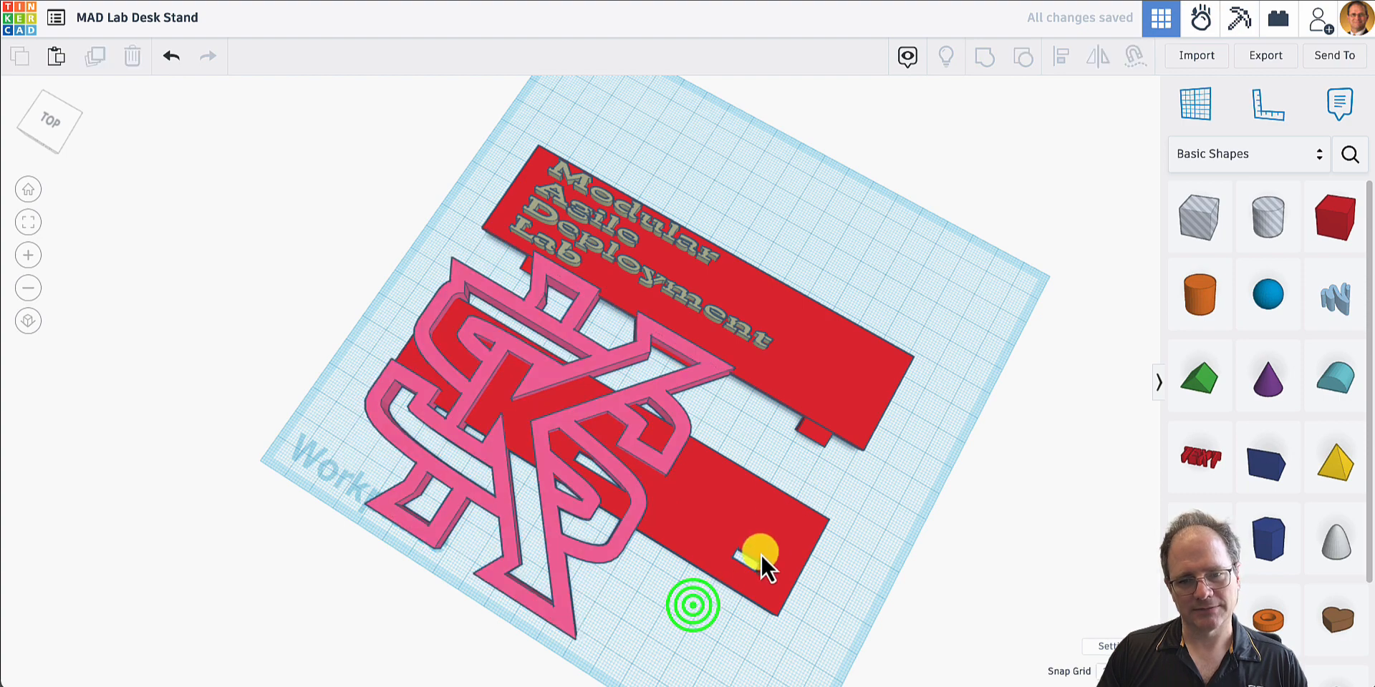
- Scale down the KS emblem and place it on the pegged plate, to the right of the Modular Agile Deployment Lab lettering
{"action": "left_click", "coordinate": [552, 557]}
{"action": "right_click_drag", "start_coordinate": [758, 576], "coordinate": [745, 495]}
{"action": "left_click_drag", "start_coordinate": [325, 616], "coordinate": [572, 438], "text": "shift"}
{"action": "left_click_drag", "start_coordinate": [645, 416], "coordinate": [770, 371]}
{"action": "right_click_drag", "start_coordinate": [749, 404], "coordinate": [750, 524]}
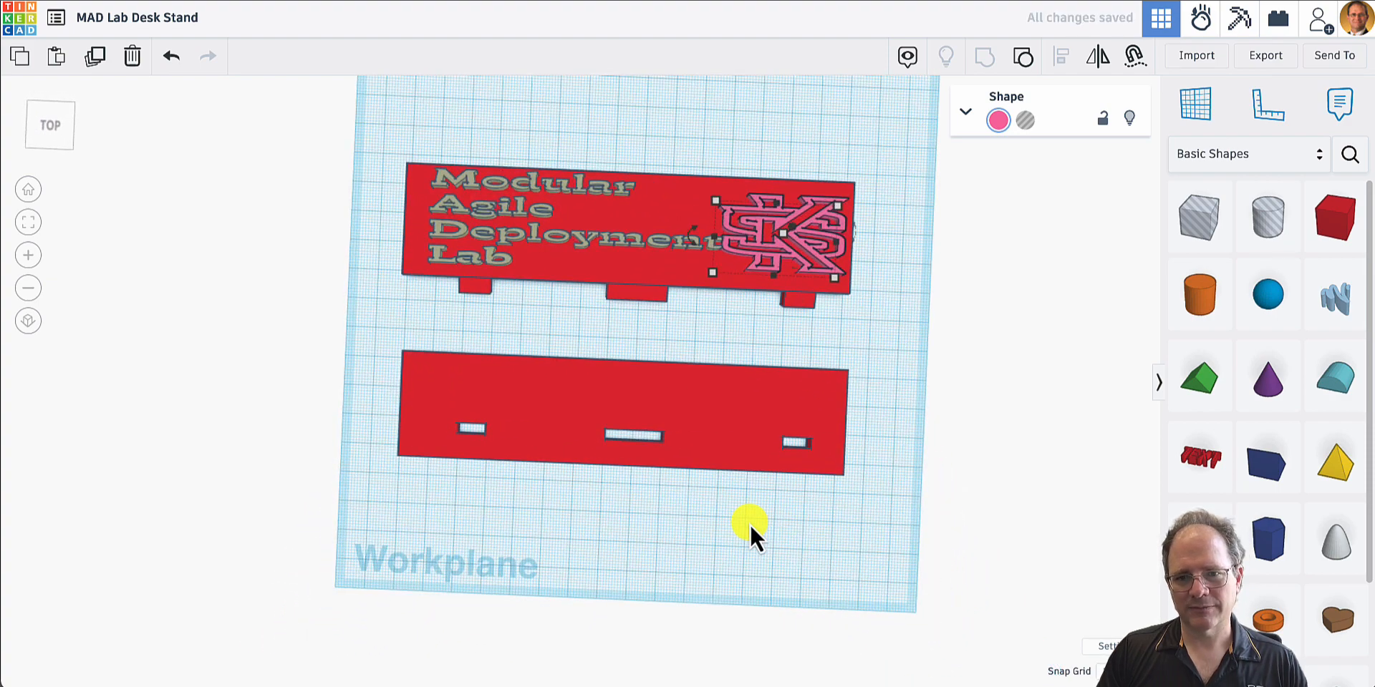
- Narrow the Modular Agile Deployment Lab lettering to 91 mm wide to clear space beside the KS emblem
{"action": "left_click", "coordinate": [667, 245]}
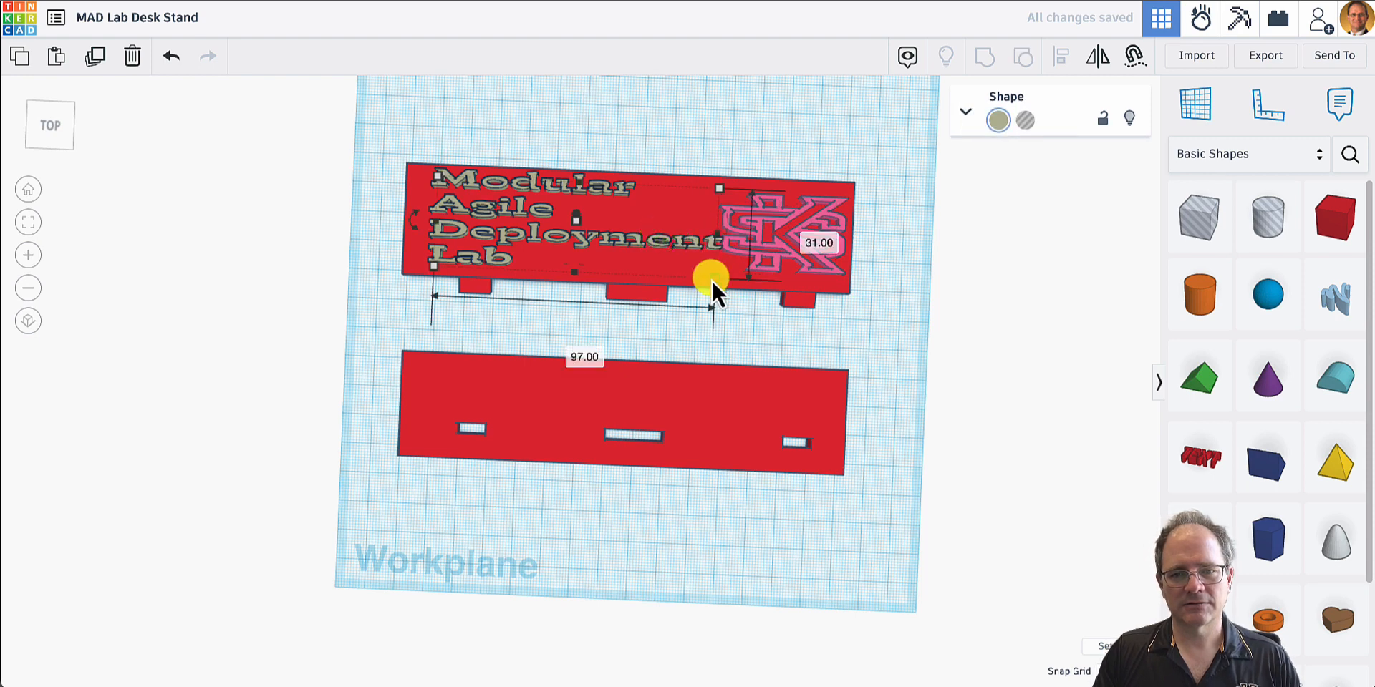
{"action": "left_click_drag", "start_coordinate": [712, 280], "coordinate": [695, 278]}
{"action": "left_click", "coordinate": [796, 249]}
{"action": "left_click", "coordinate": [871, 256]}
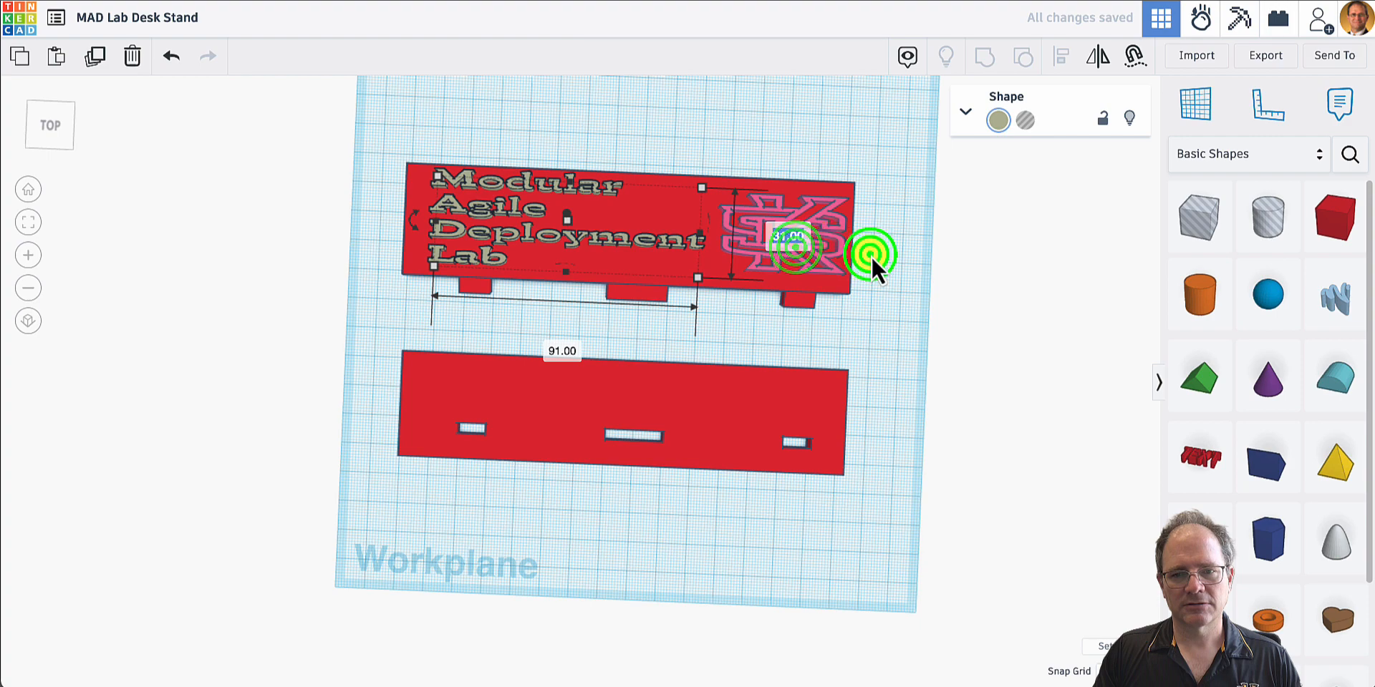
- Move the KS emblem 2 mm left and 1.2 mm back on the pegged plate
{"action": "left_click", "coordinate": [834, 248]}
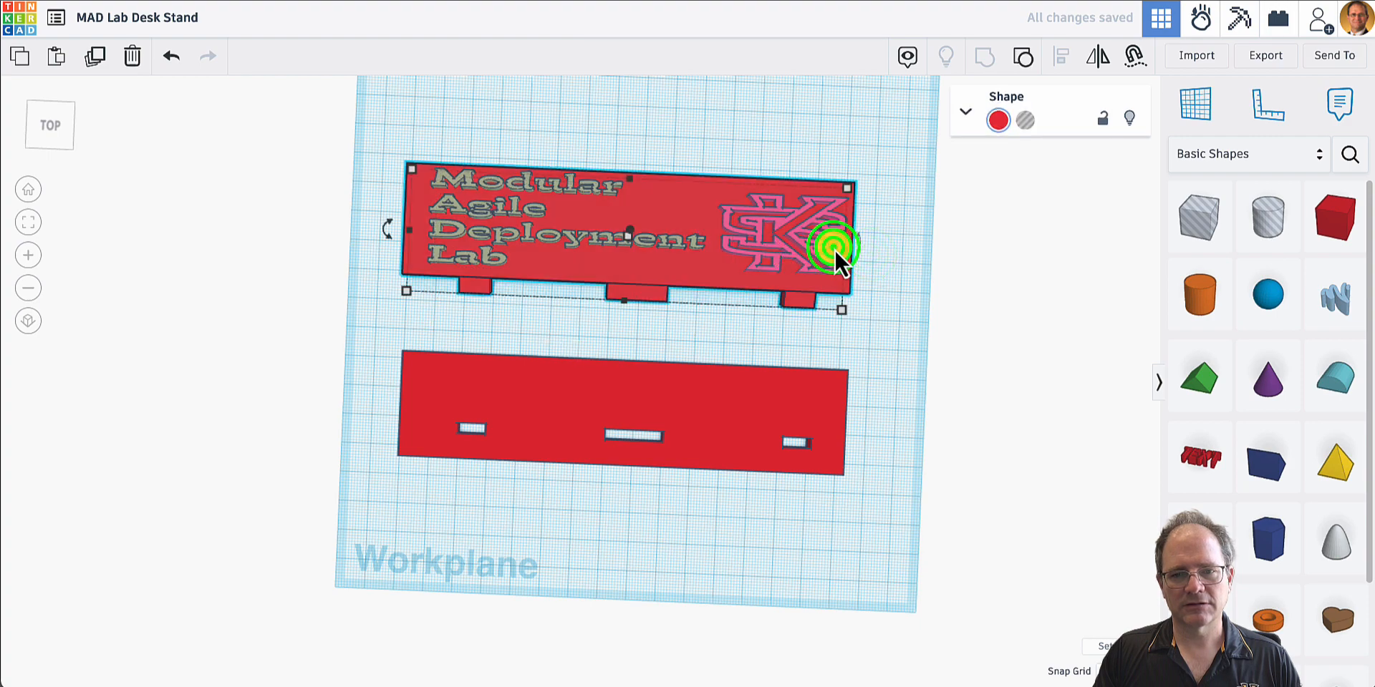
{"action": "right_click_drag", "start_coordinate": [879, 250], "coordinate": [793, 272]}
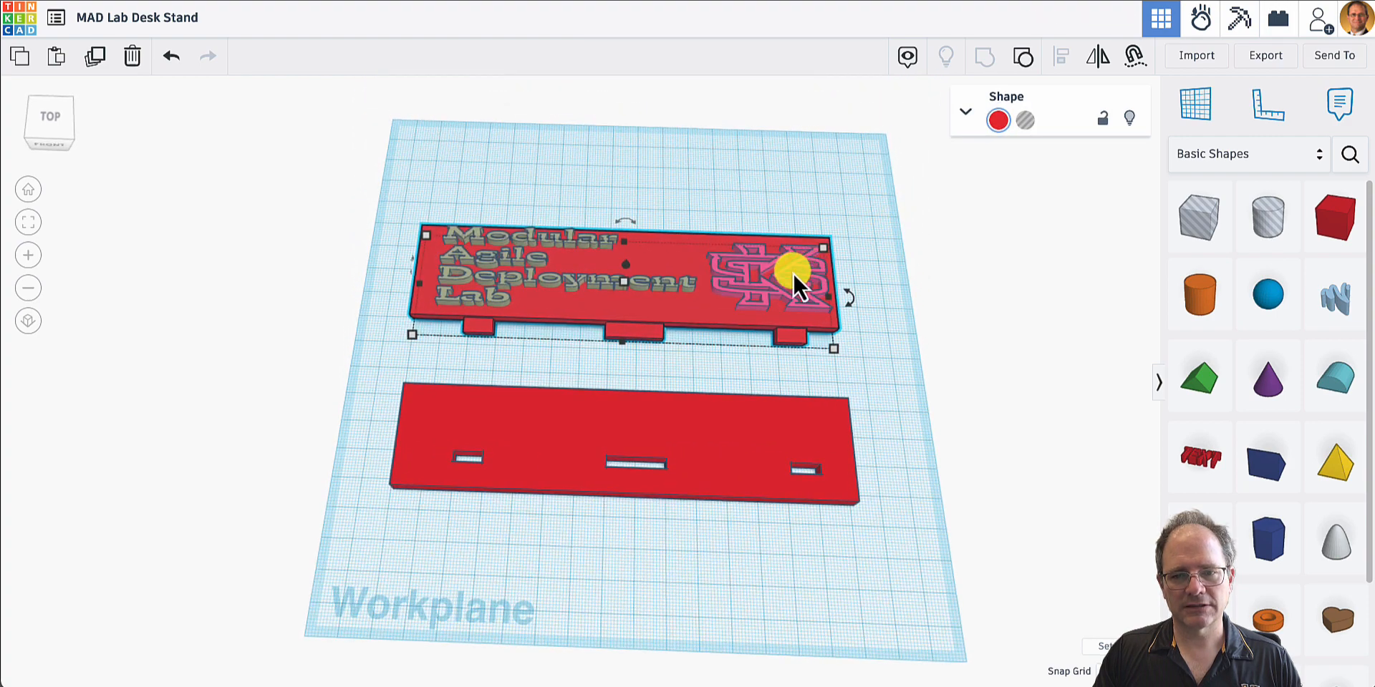
{"action": "left_click", "coordinate": [790, 274]}
{"action": "left_click", "coordinate": [779, 279]}
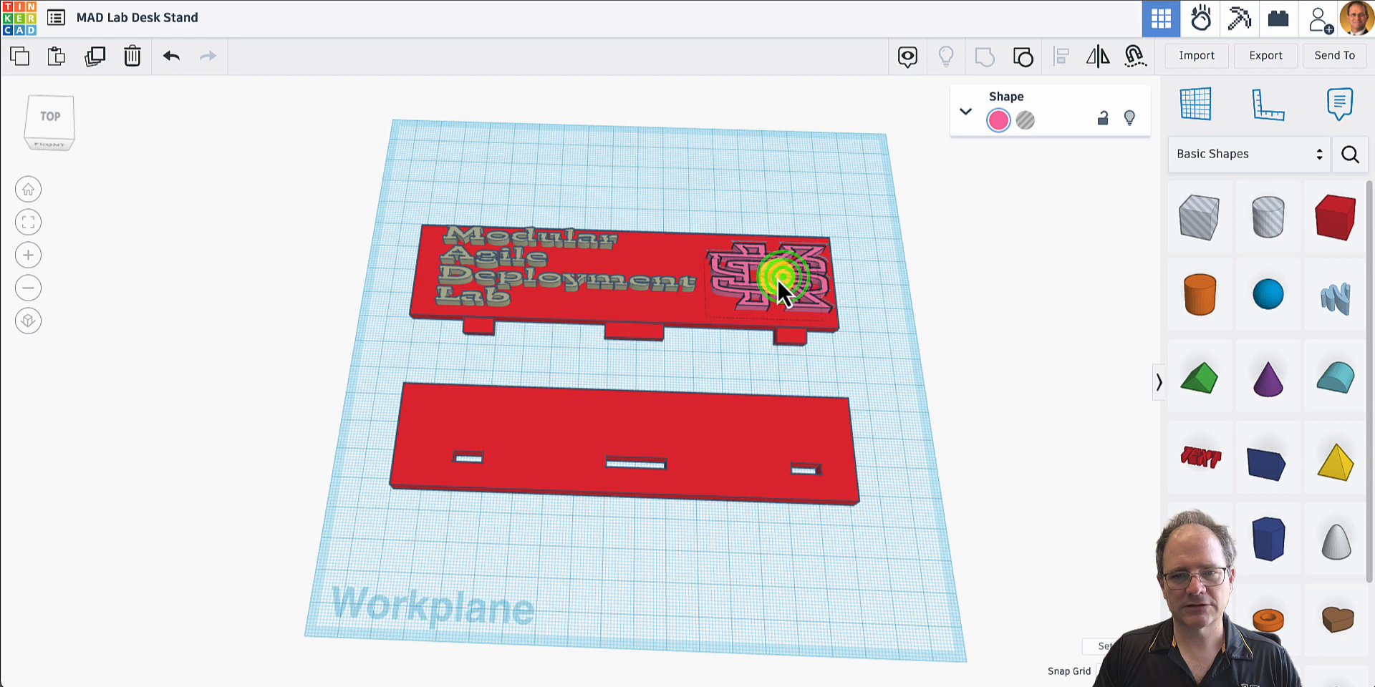
{"action": "left_click_drag", "start_coordinate": [778, 279], "coordinate": [777, 277]}
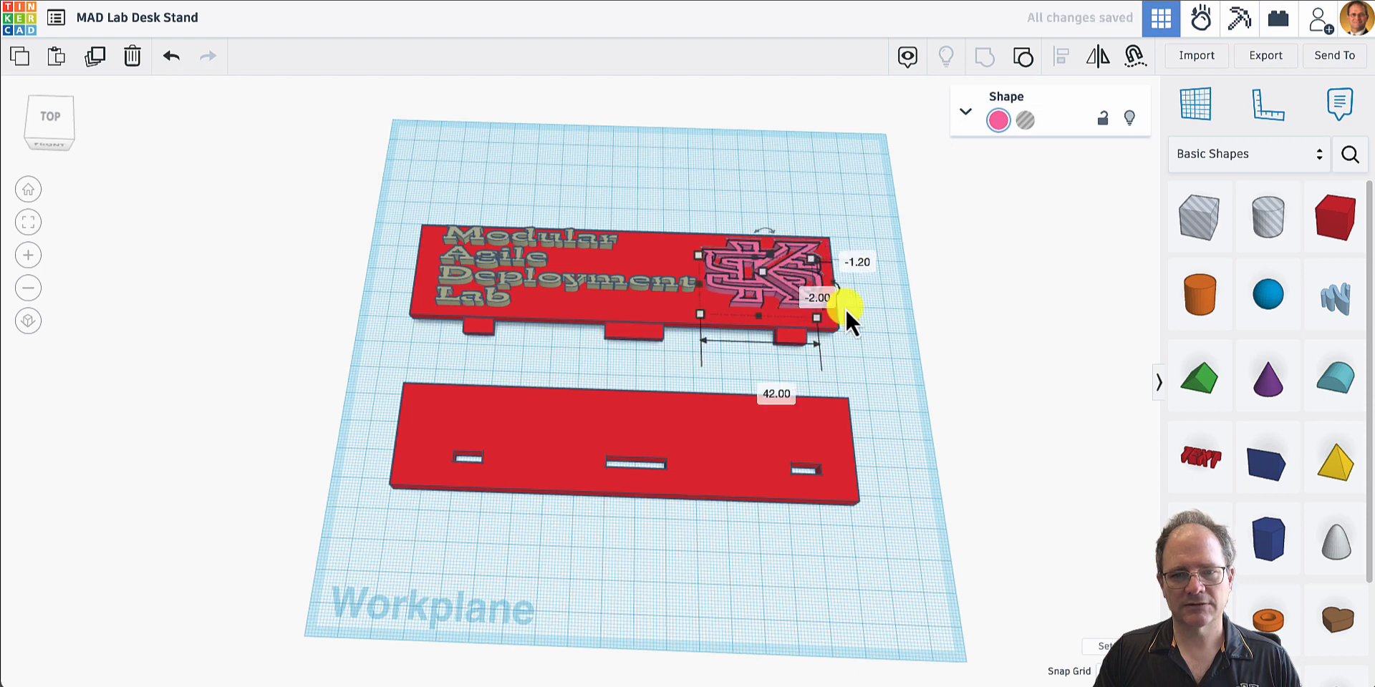
- Stretch the KS emblem front to back to 28 mm, keeping it 42 mm wide
{"action": "left_click", "coordinate": [813, 320]}
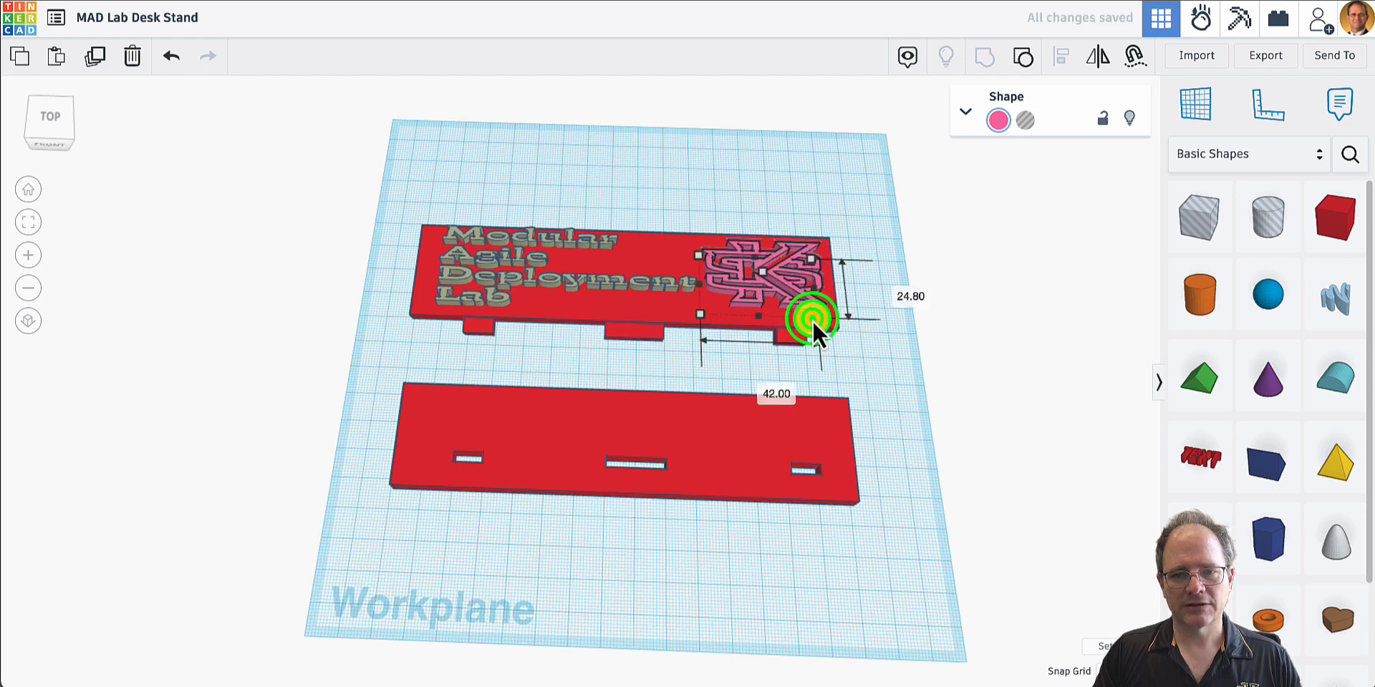
{"action": "left_click", "coordinate": [870, 348]}
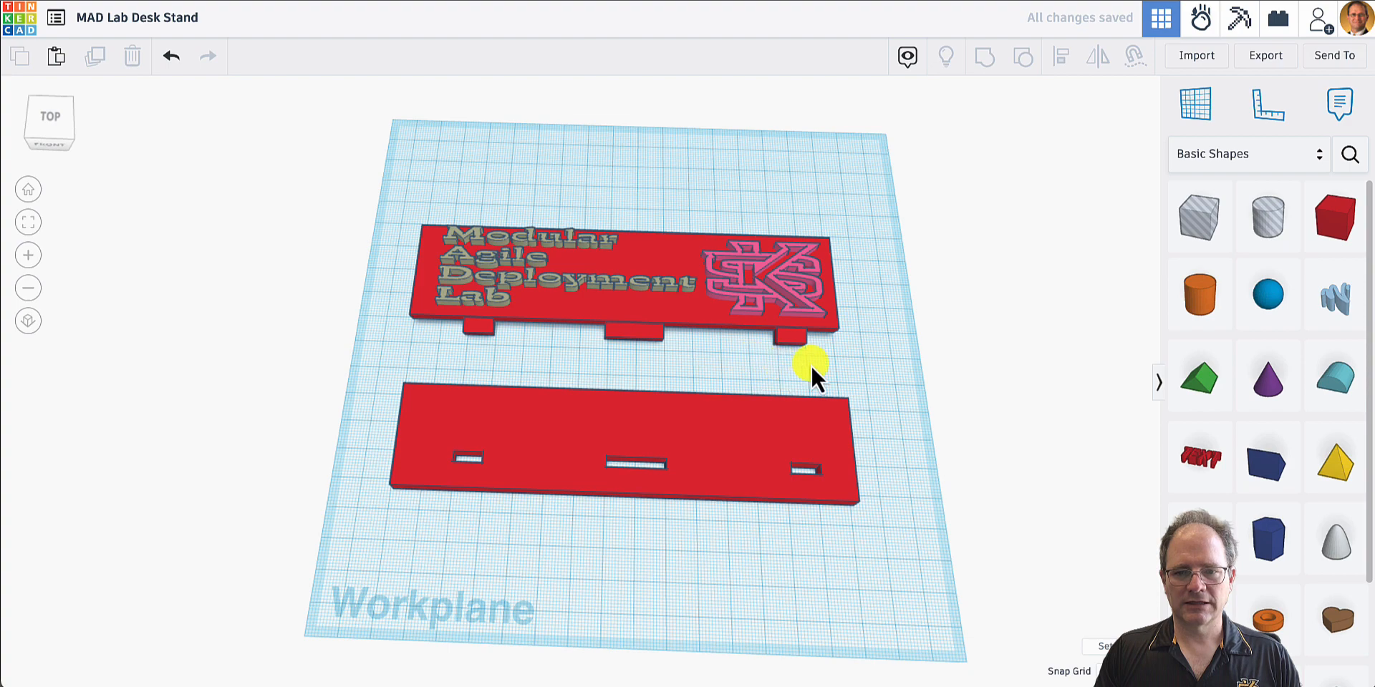
{"action": "left_click", "coordinate": [873, 375]}
- Narrow the KS emblem to 40 mm wide from its left edge, keeping its depth at 28 mm
{"action": "right_click_drag", "start_coordinate": [852, 373], "coordinate": [867, 402]}
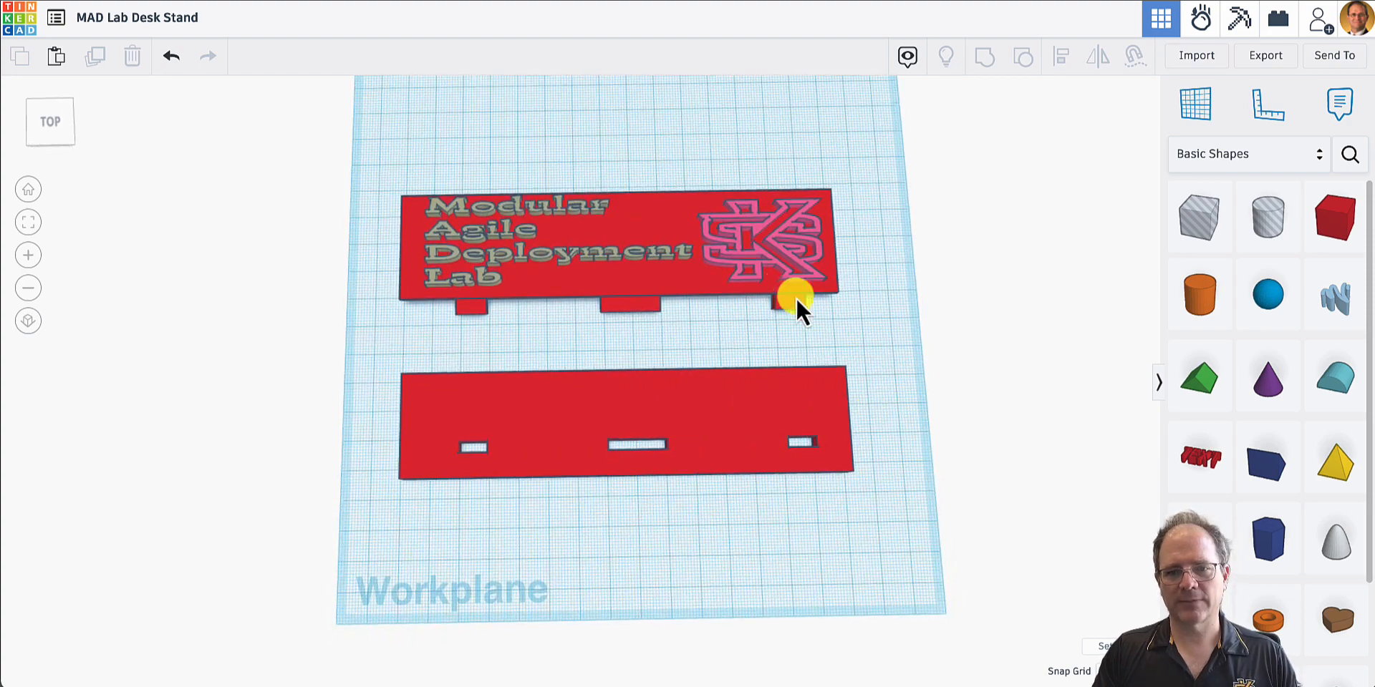
{"action": "left_click", "coordinate": [781, 264]}
{"action": "left_click", "coordinate": [774, 246]}
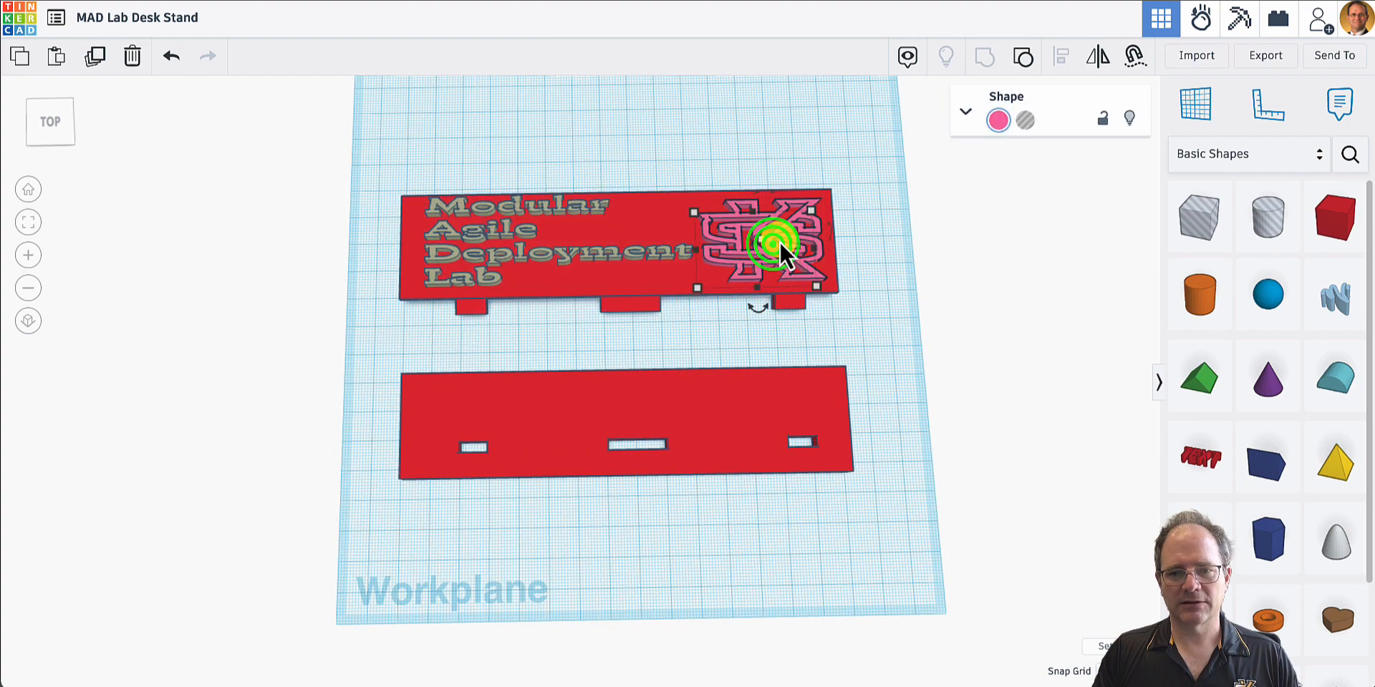
{"action": "left_click", "coordinate": [696, 213]}
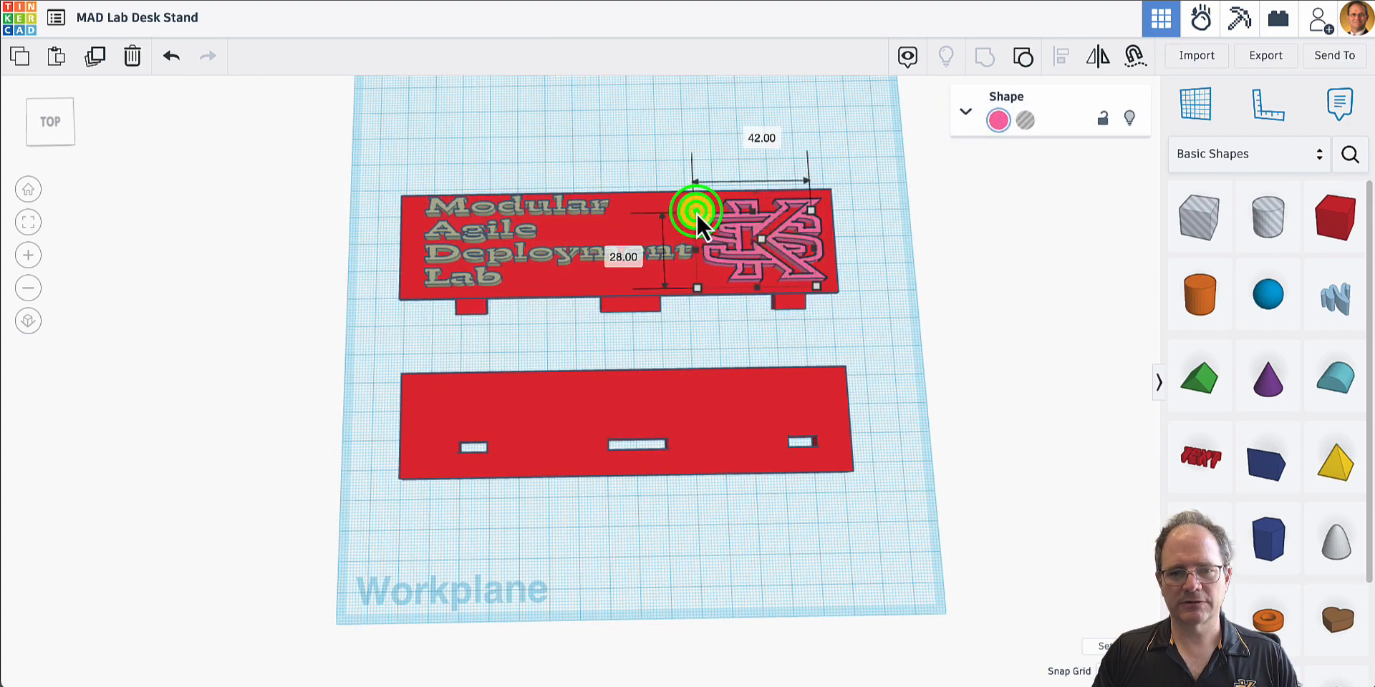
{"action": "left_click_drag", "start_coordinate": [696, 212], "coordinate": [702, 213]}
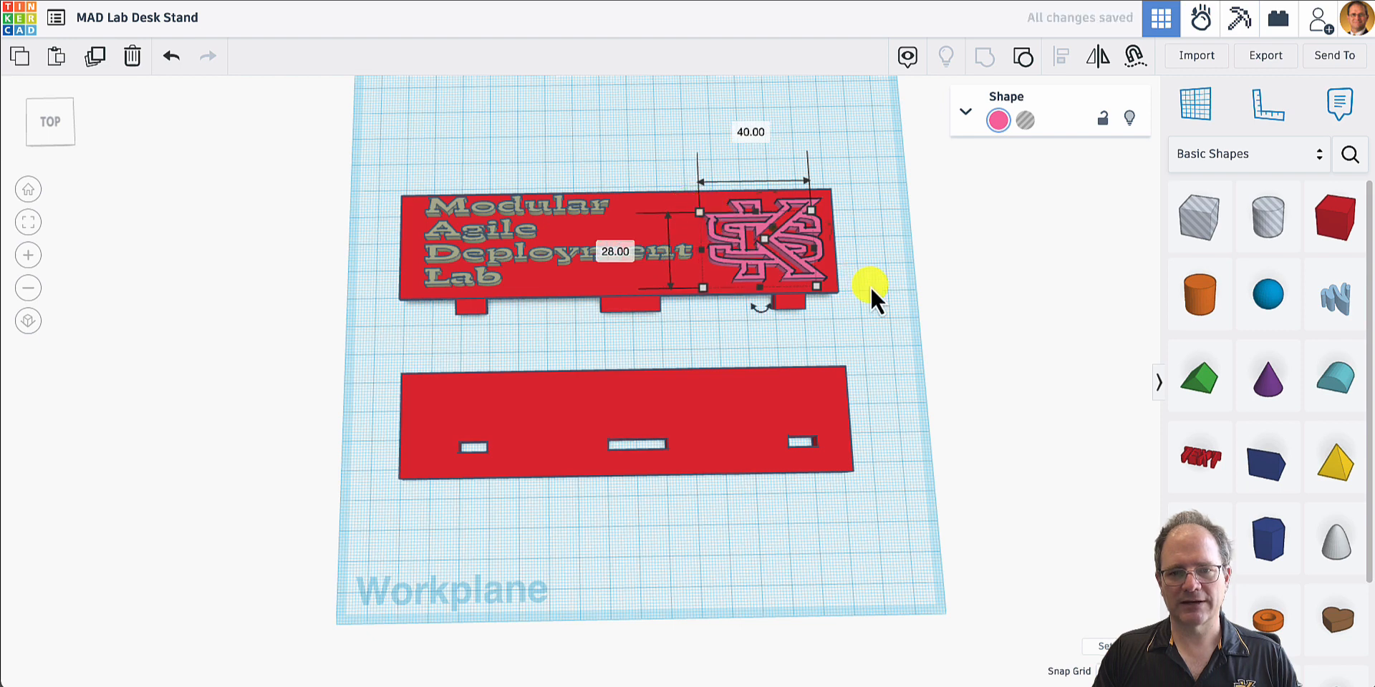
{"action": "left_click", "coordinate": [866, 323]}
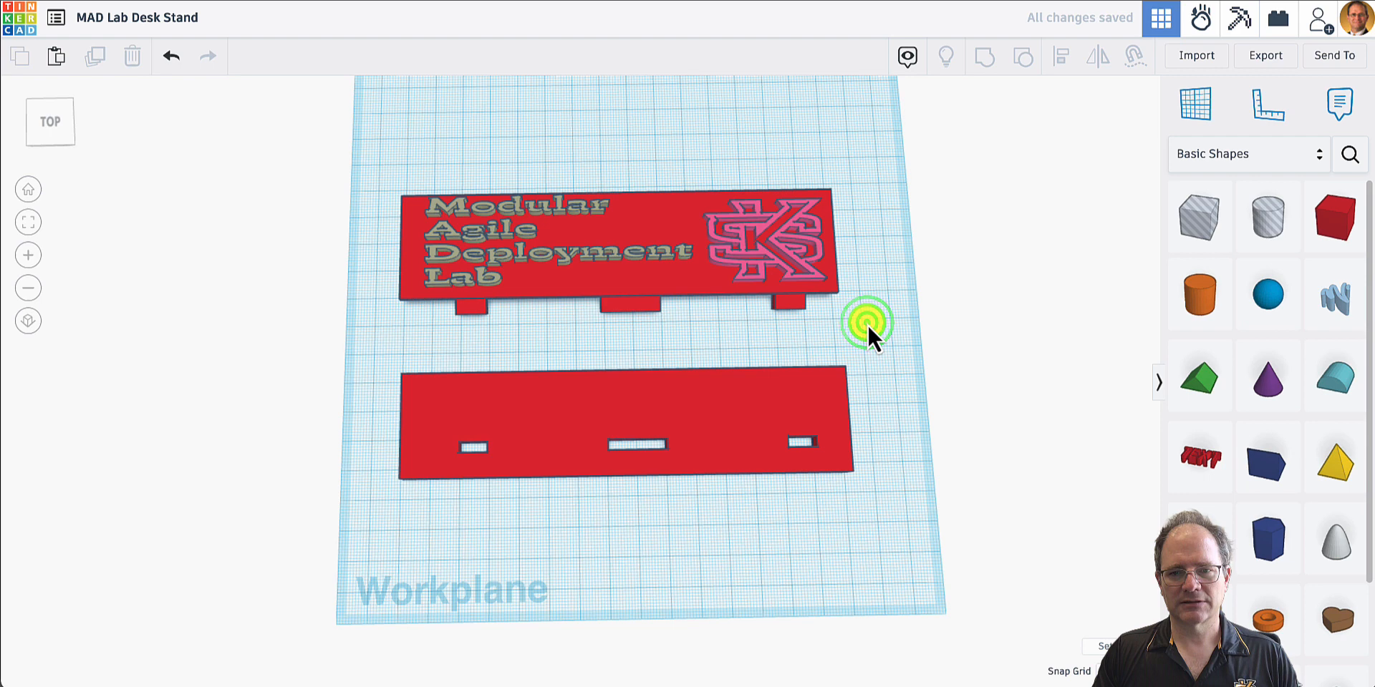
- Group the Modular Agile Deployment Lab lettering, the pegged plate and the KS emblem into one shape
{"action": "left_click", "coordinate": [517, 260]}
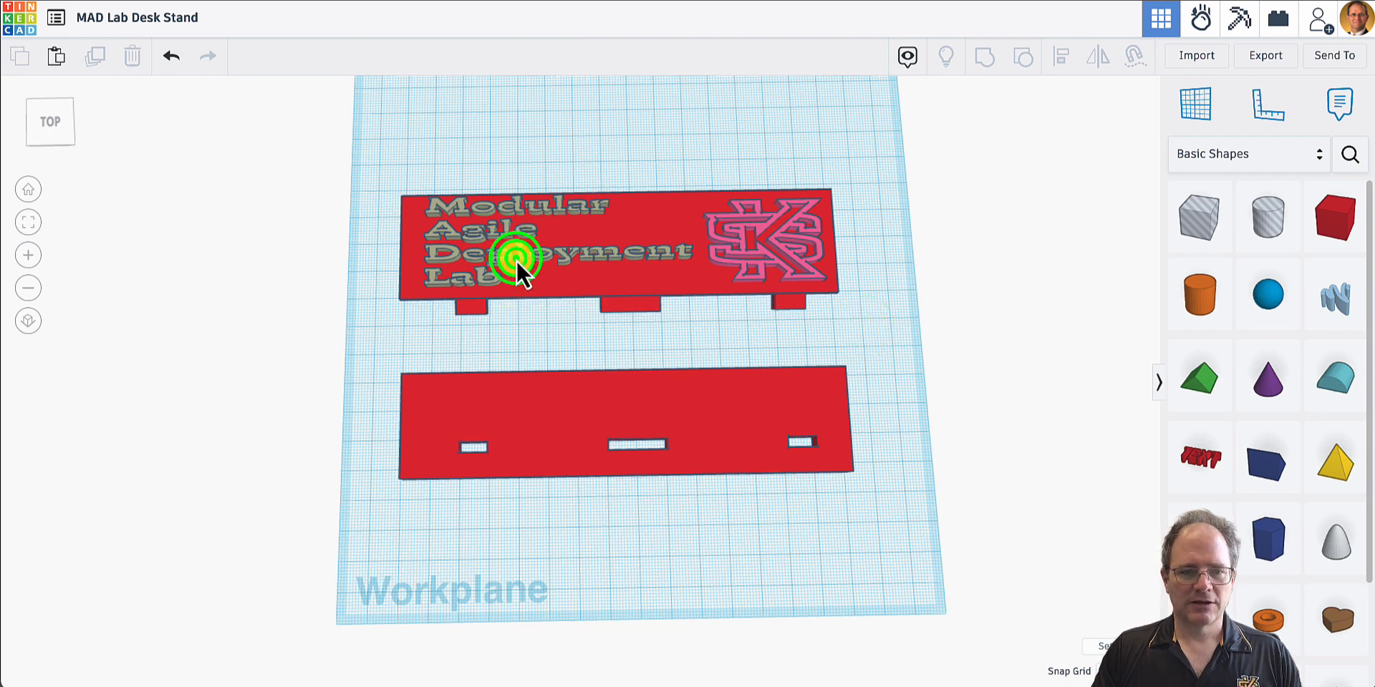
{"action": "left_click", "coordinate": [709, 289], "text": "shift"}
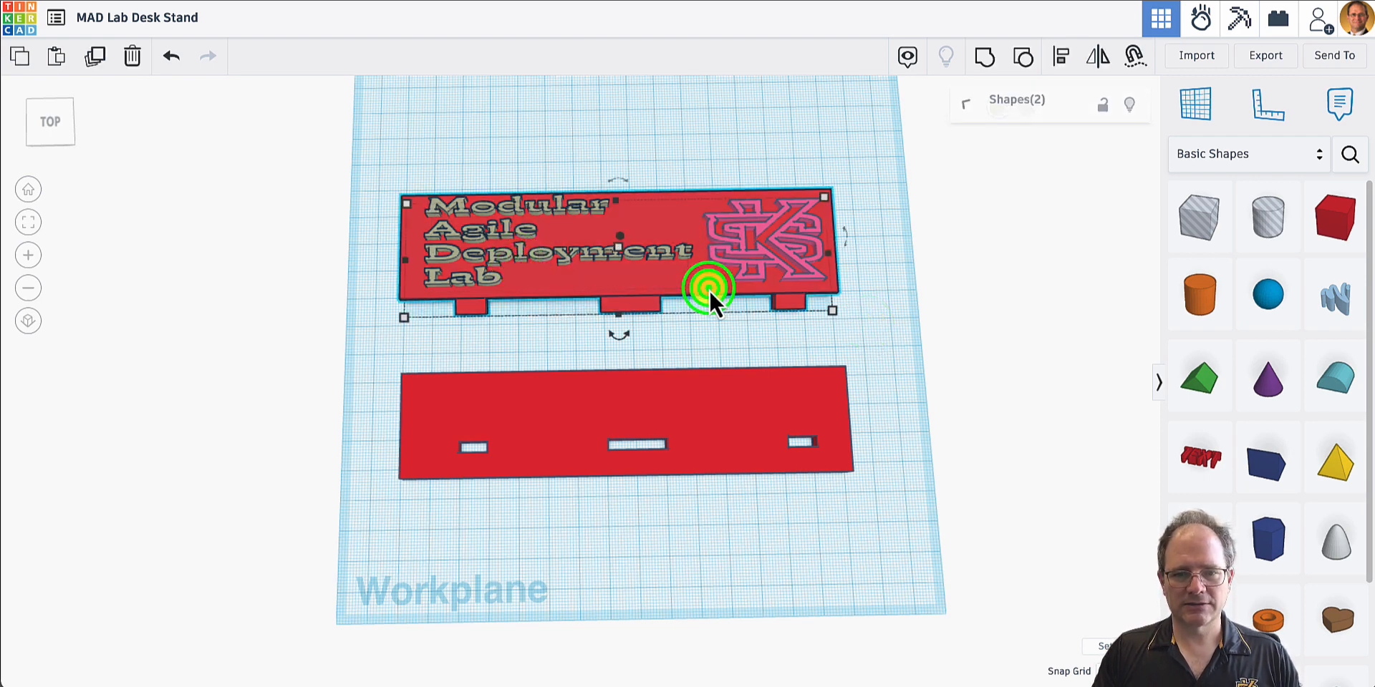
{"action": "left_click", "coordinate": [757, 258], "text": "shift"}
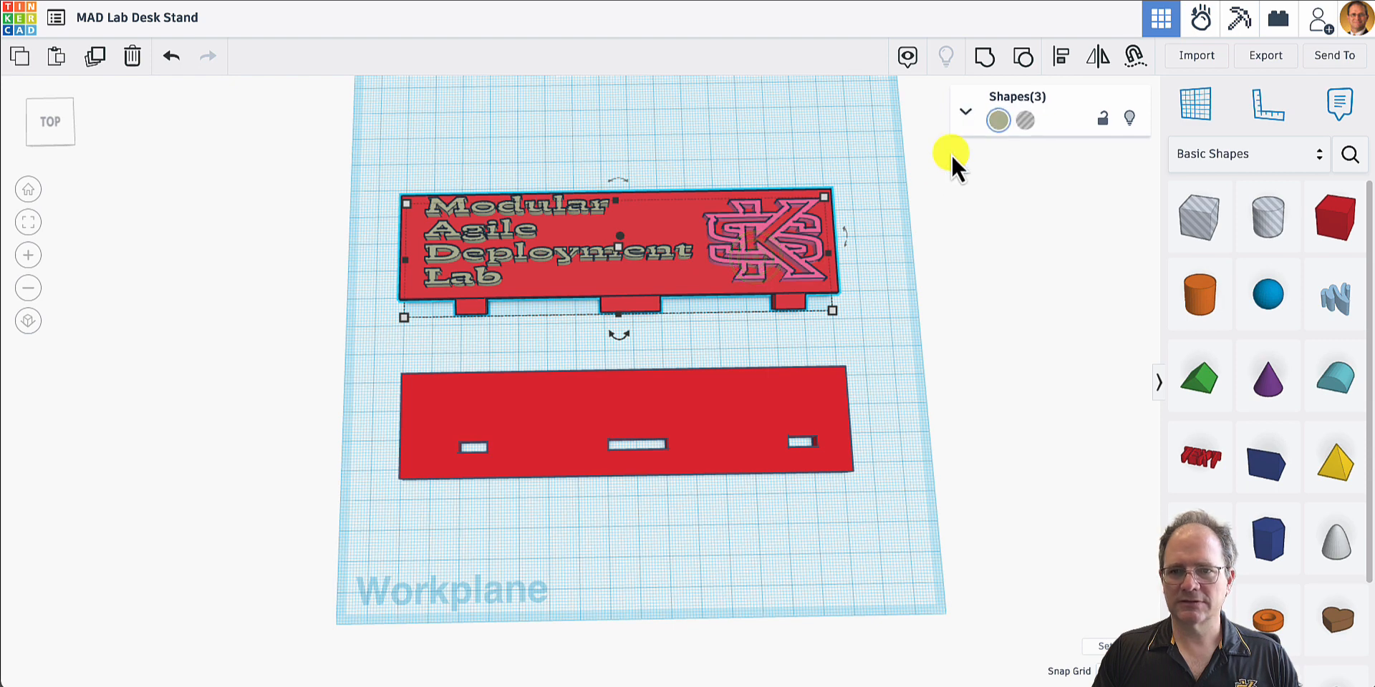
{"action": "left_click", "coordinate": [985, 56]}
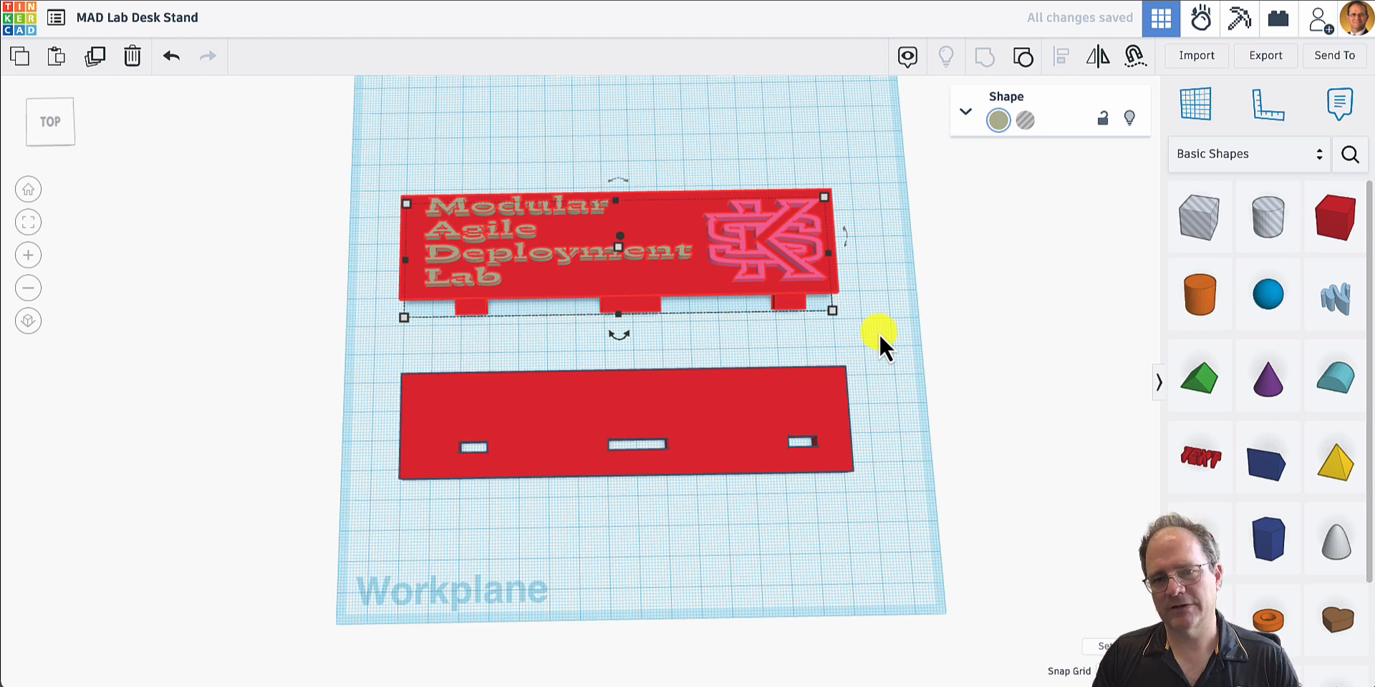
{"action": "left_click", "coordinate": [892, 285]}
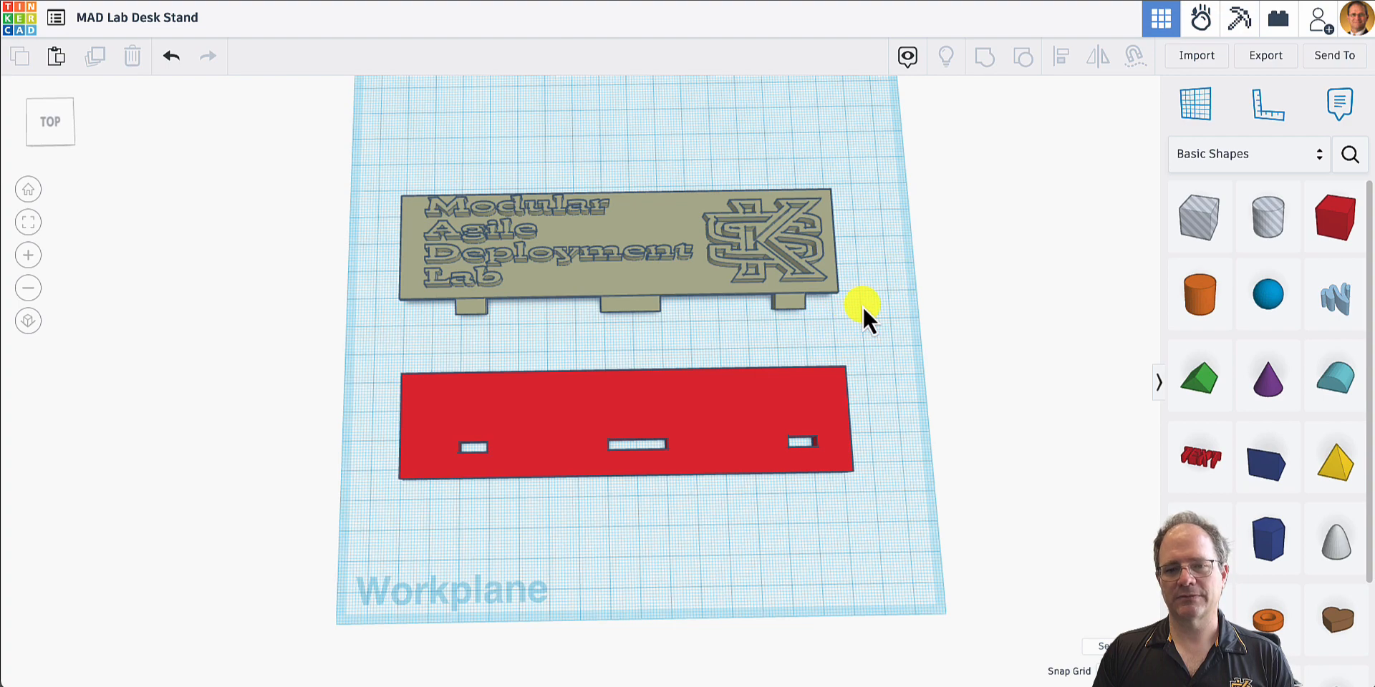
- Examine from the side and back how far the lettering and KS emblem rise above the pegged plate
{"action": "right_click_drag", "start_coordinate": [863, 305], "coordinate": [1003, 207]}
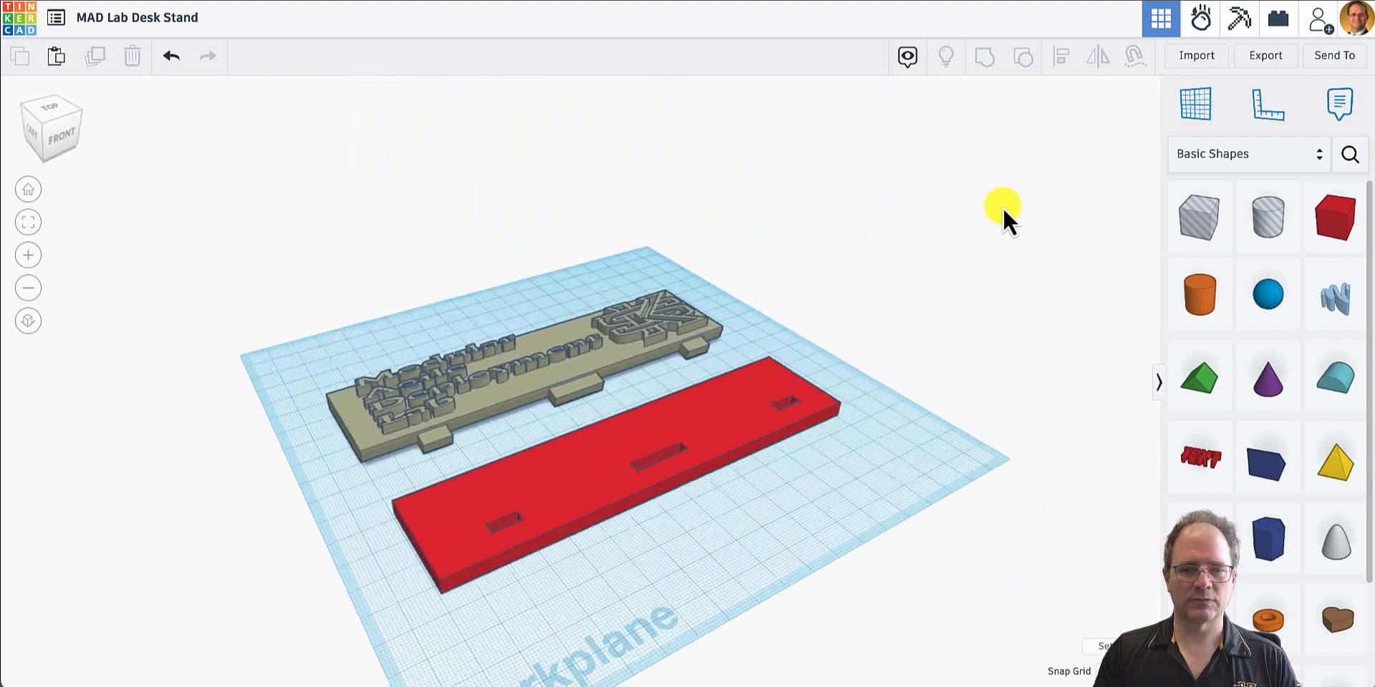
{"action": "right_click_drag", "start_coordinate": [597, 412], "coordinate": [634, 470]}
{"action": "right_click_drag", "start_coordinate": [490, 489], "coordinate": [720, 487]}
{"action": "right_click_drag", "start_coordinate": [538, 543], "coordinate": [835, 536]}
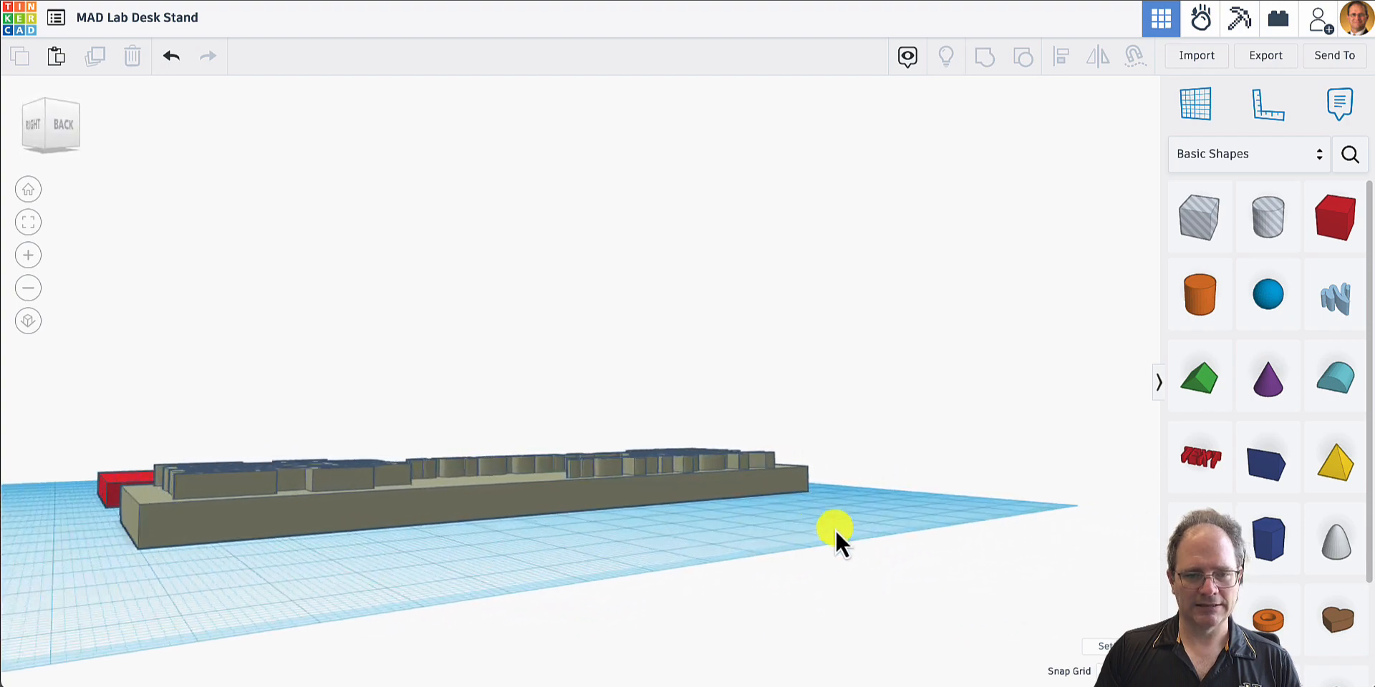
{"action": "right_click_drag", "start_coordinate": [396, 583], "coordinate": [160, 587]}
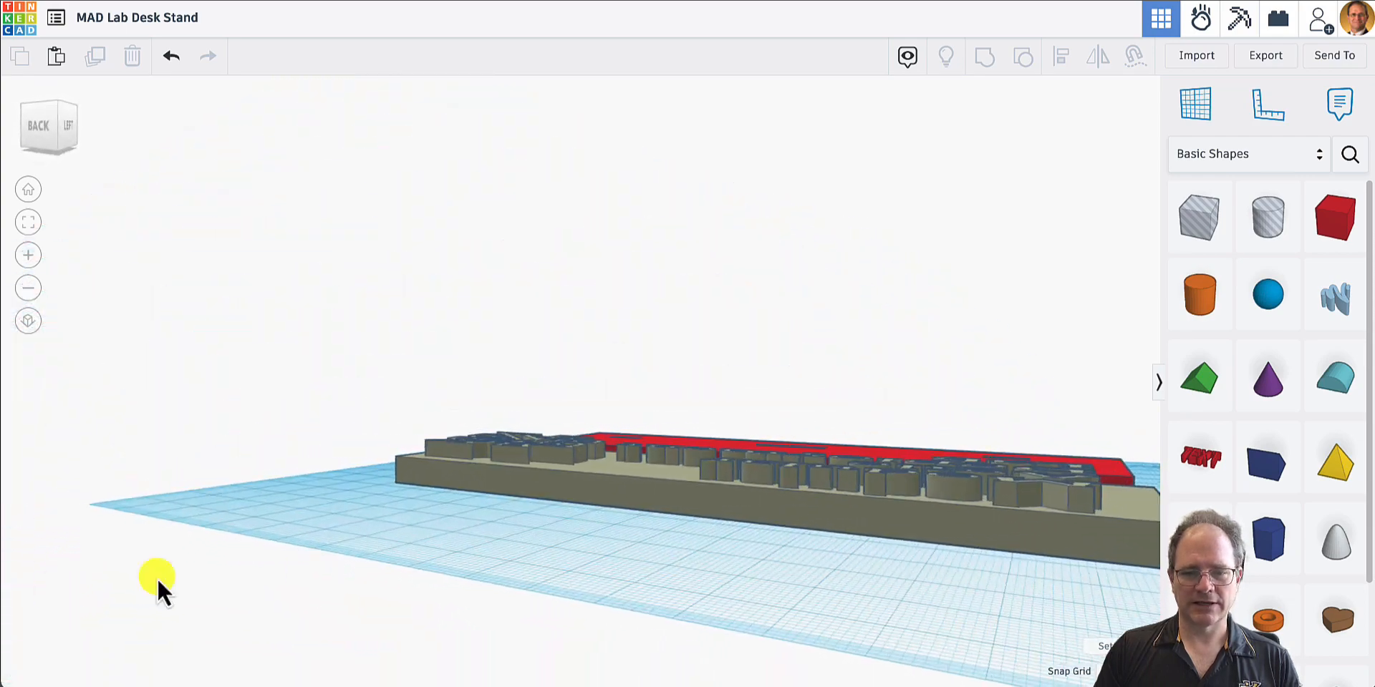
{"action": "scroll", "coordinate": [801, 599], "scroll_direction": "up", "scroll_amount": 2}
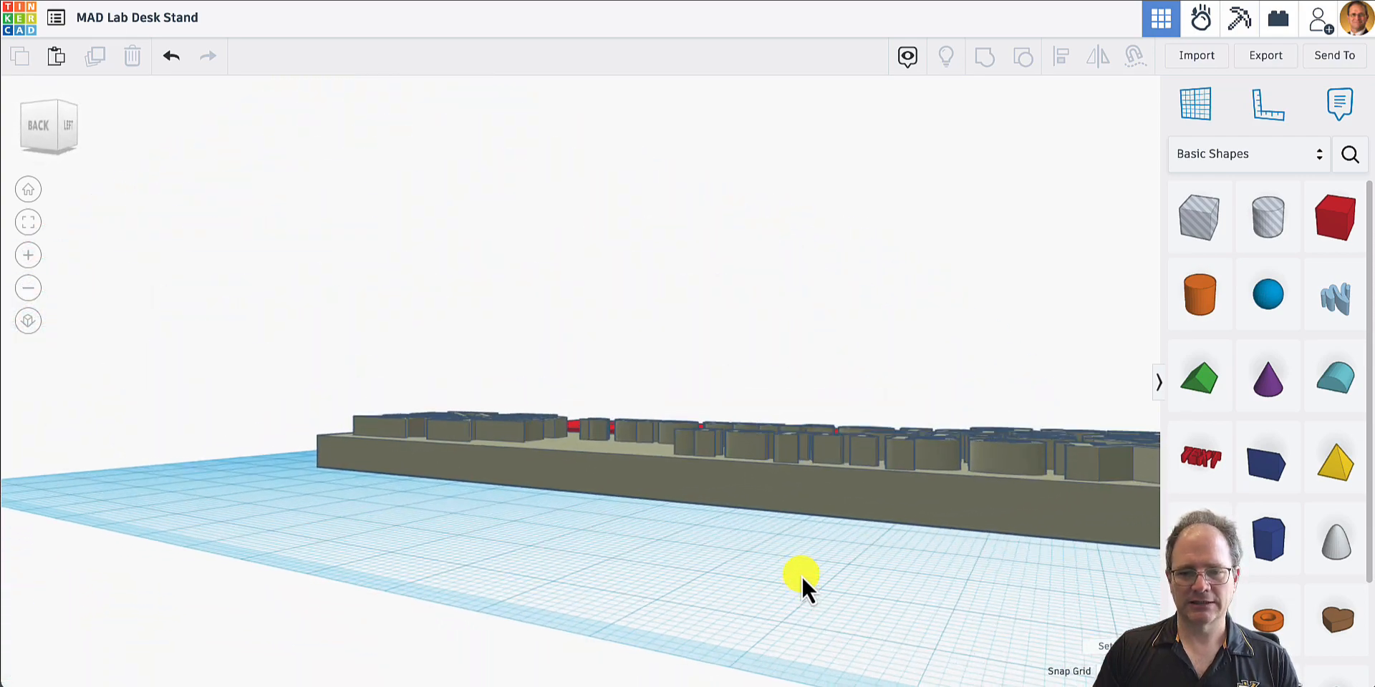
{"action": "right_click_drag", "start_coordinate": [802, 580], "coordinate": [822, 505]}
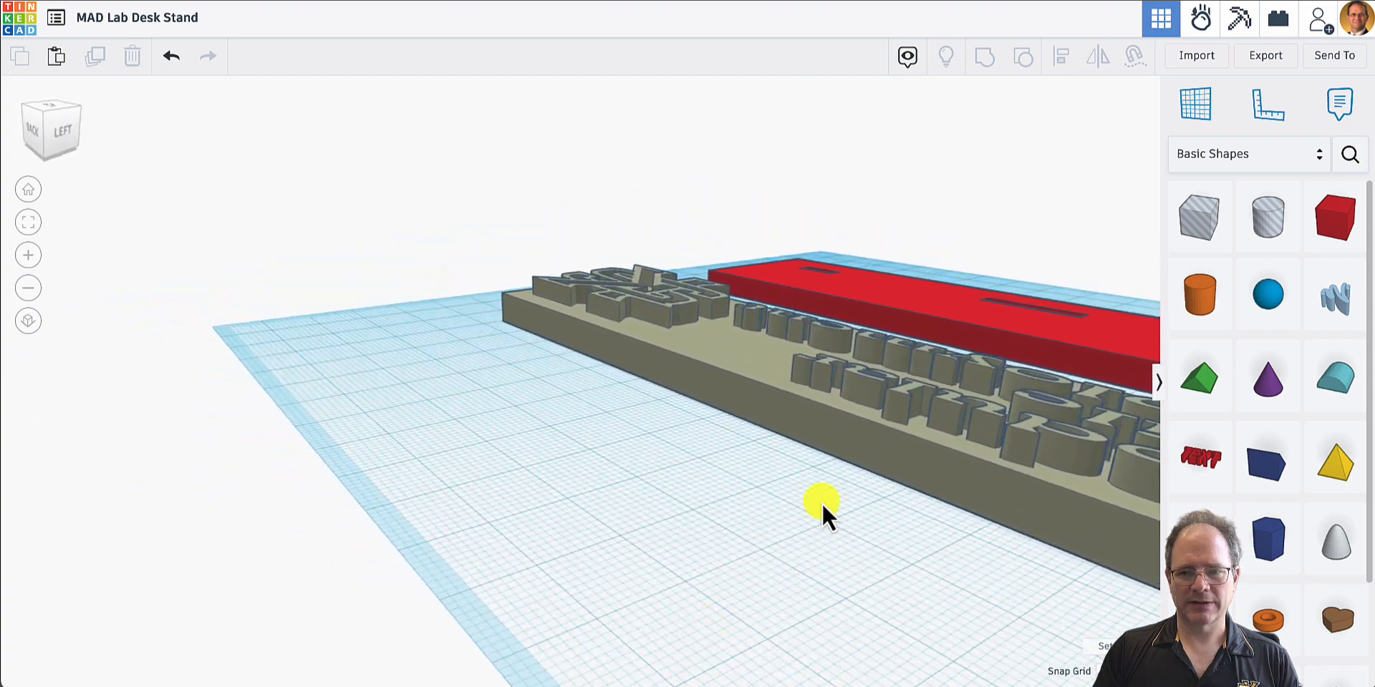
- Ungroup the pegged plate, lettering and KS emblem back into separate shapes
{"action": "left_click", "coordinate": [876, 439]}
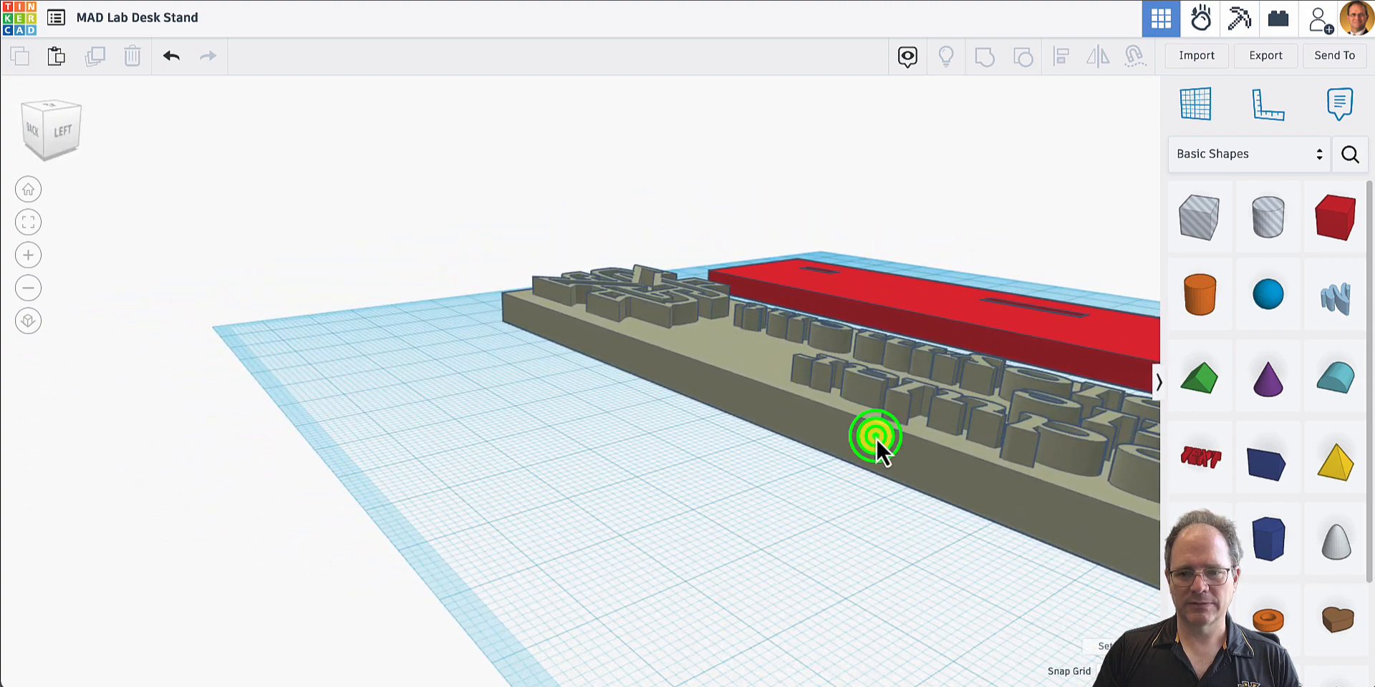
{"action": "left_click", "coordinate": [1023, 55]}
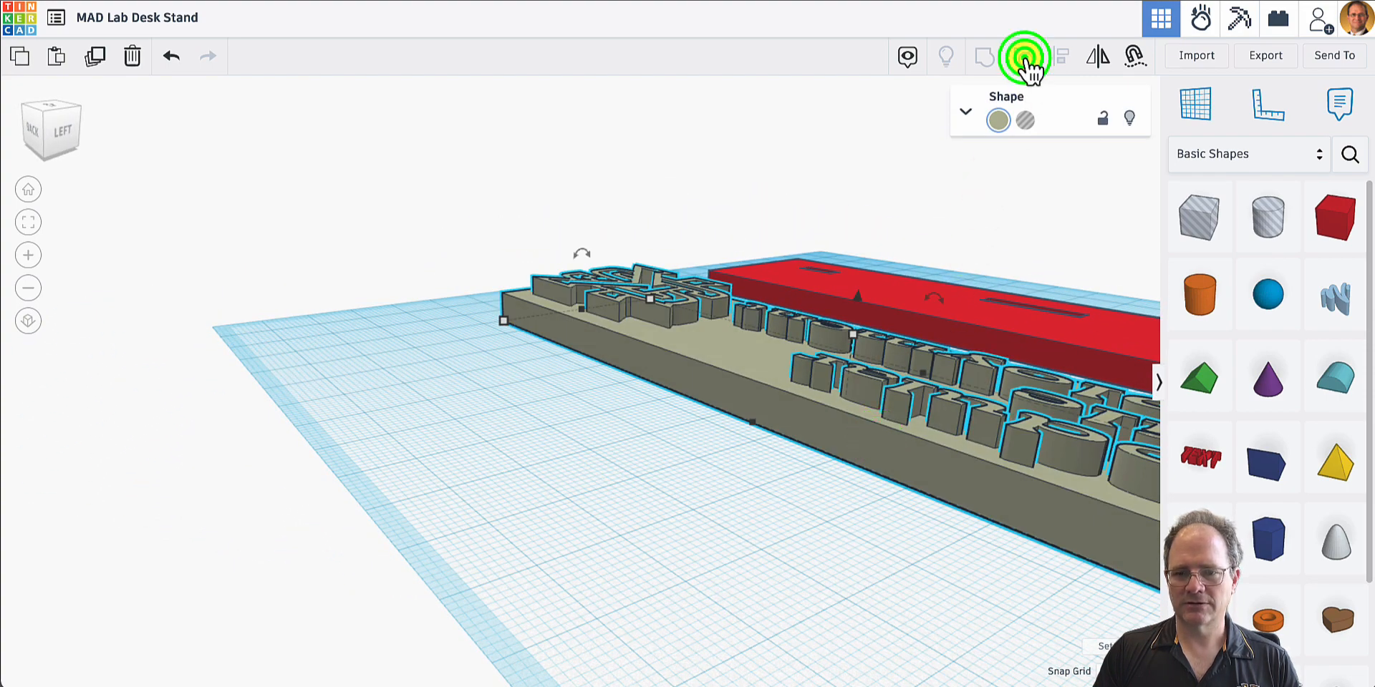
{"action": "left_click", "coordinate": [668, 433]}
- Lower the KS emblem's top closer to the pegged plate and reduce the Modular Agile Deployment Lab lettering's height to 8 mm
{"action": "left_click", "coordinate": [651, 313]}
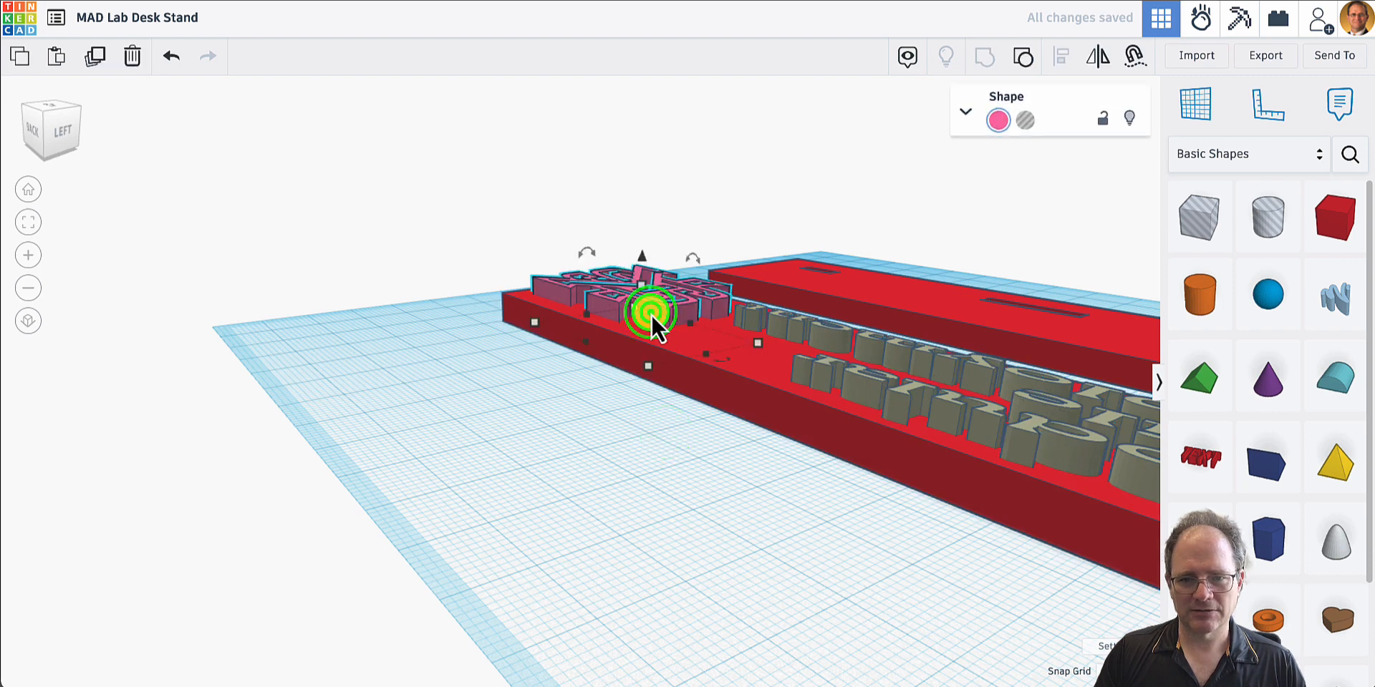
{"action": "left_click_drag", "start_coordinate": [643, 285], "coordinate": [642, 292]}
{"action": "left_click", "coordinate": [891, 397]}
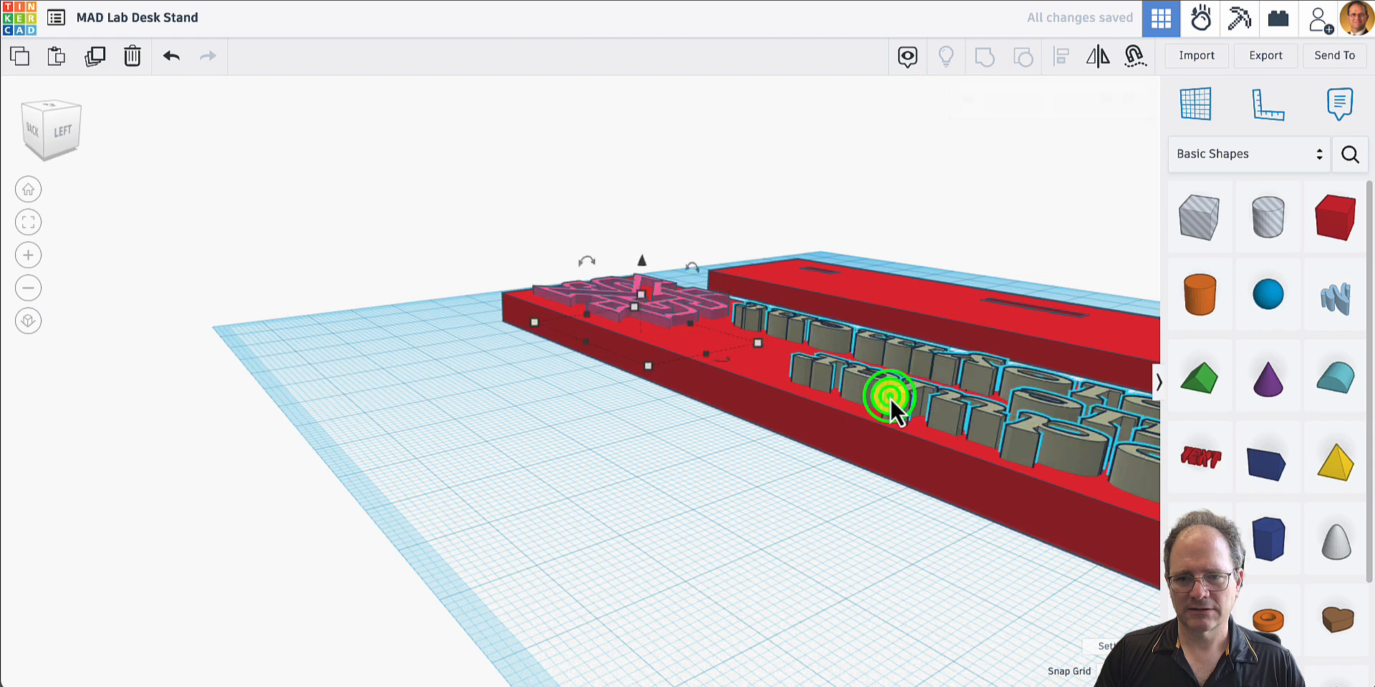
{"action": "left_click", "coordinate": [971, 373]}
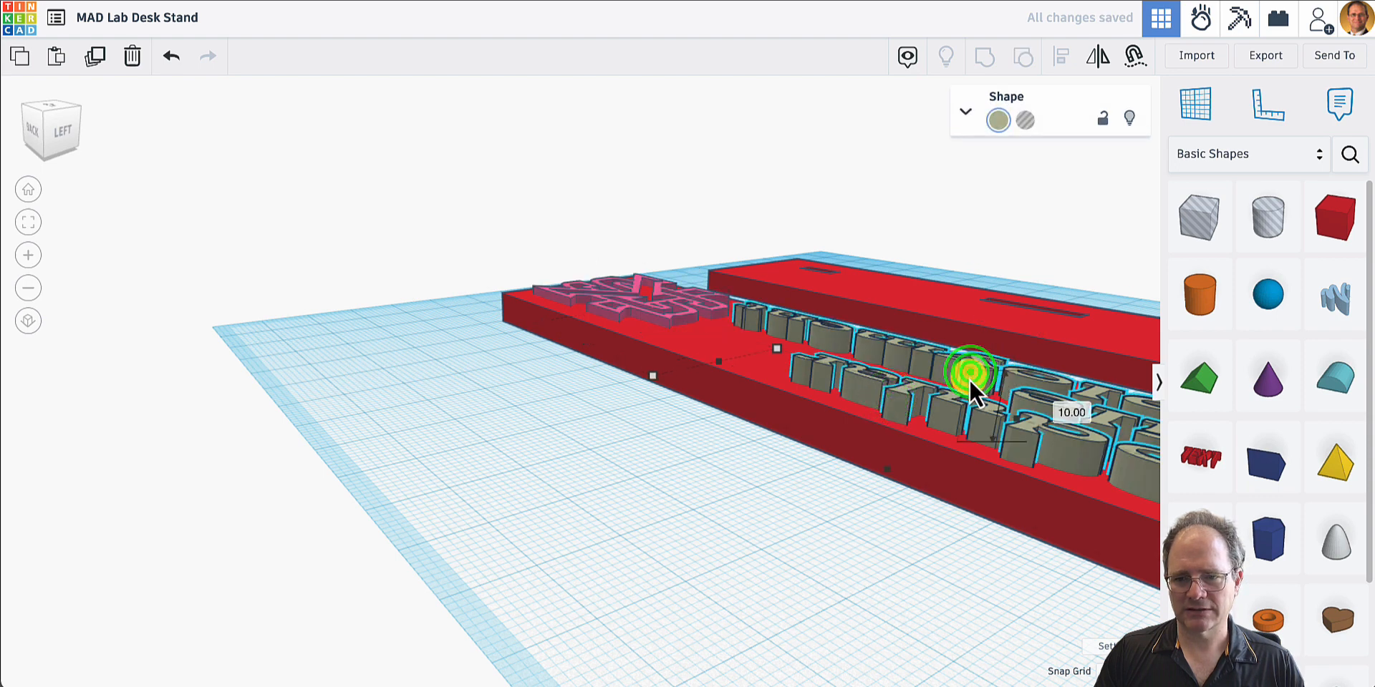
{"action": "left_click_drag", "start_coordinate": [969, 380], "coordinate": [968, 385]}
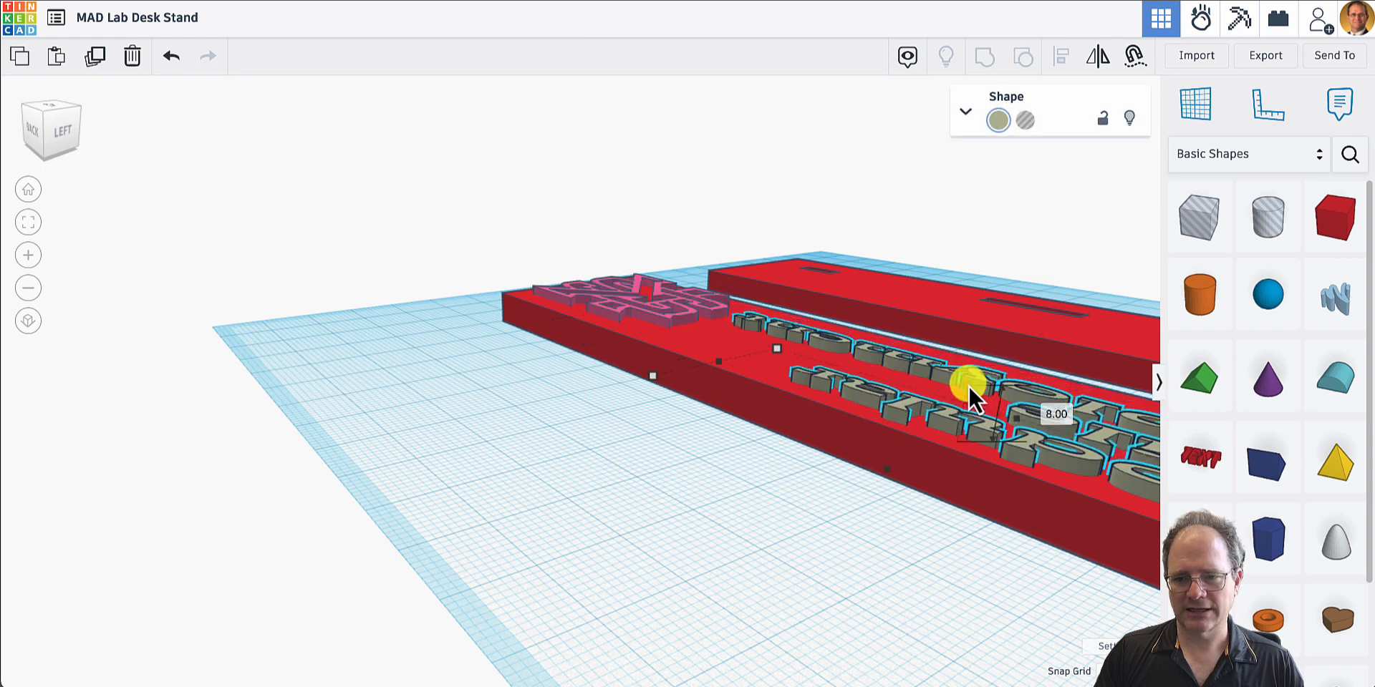
{"action": "left_click", "coordinate": [686, 434]}
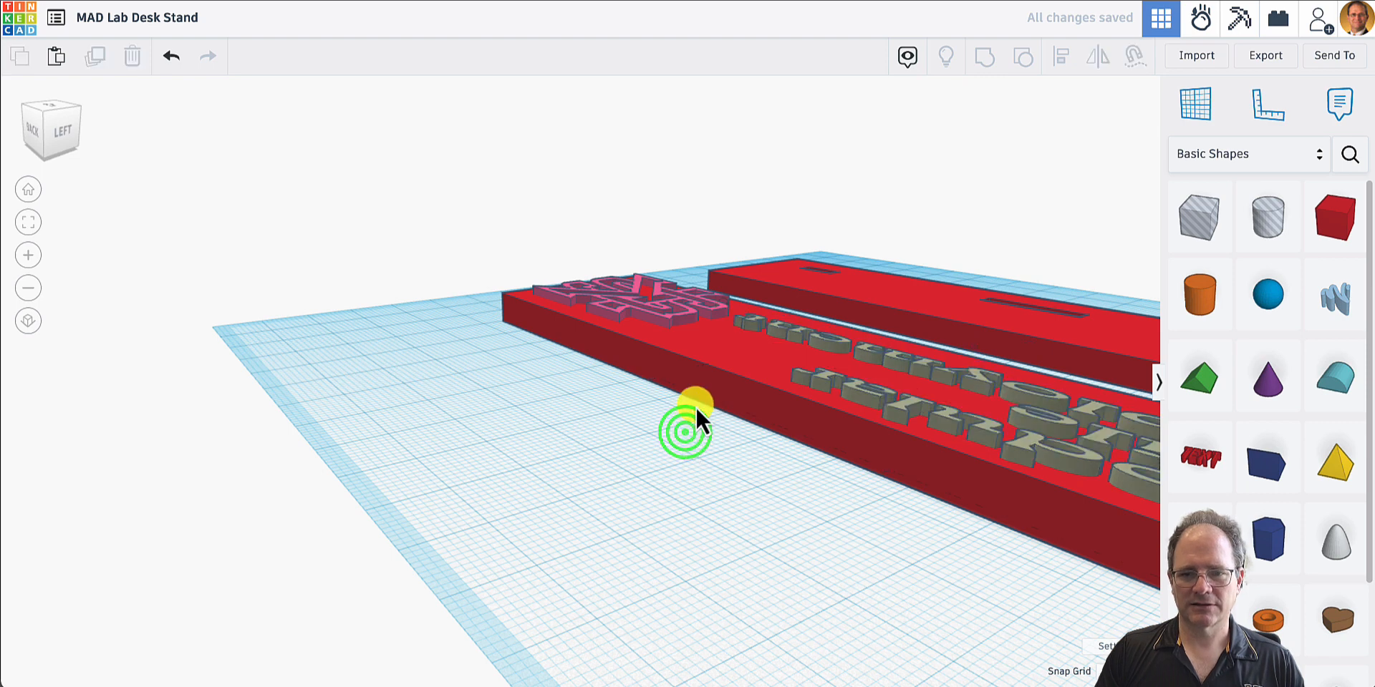
- Group the pegged plate, KS emblem and Modular Agile Deployment Lab lettering into one shape
{"action": "left_click", "coordinate": [702, 379]}
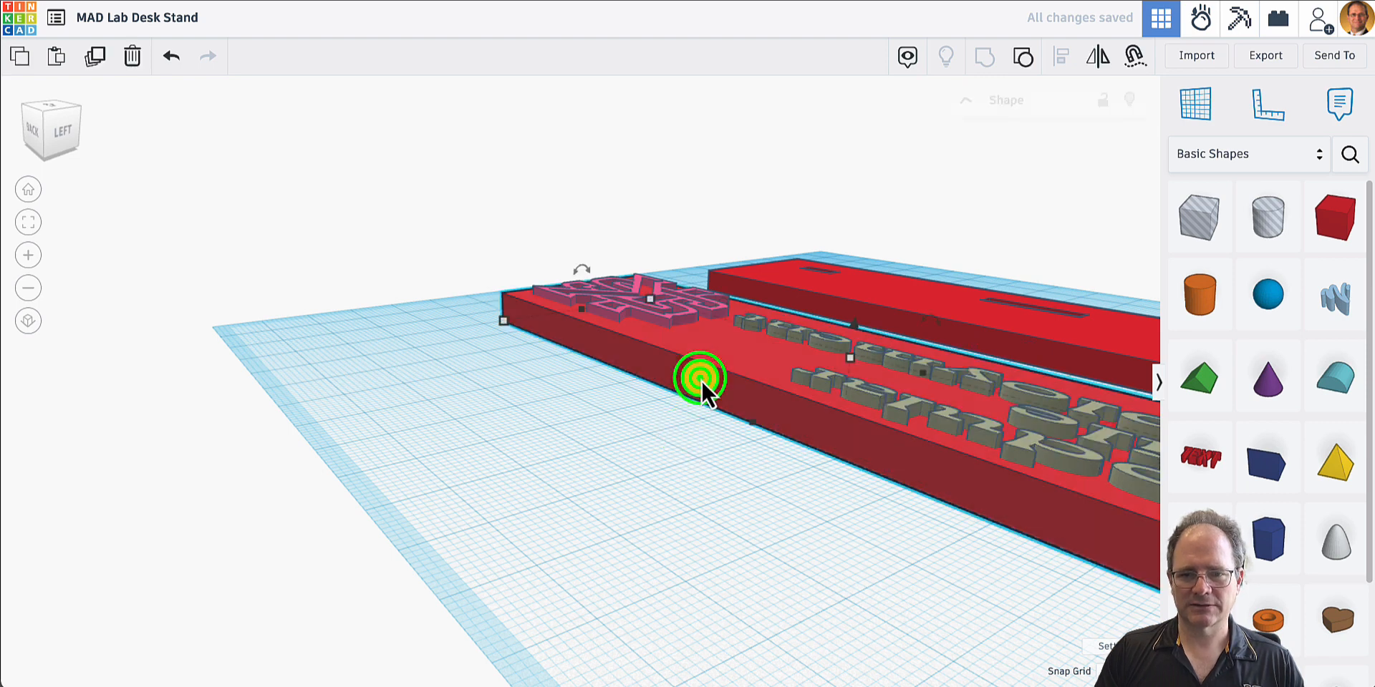
{"action": "left_click", "coordinate": [678, 311], "text": "shift"}
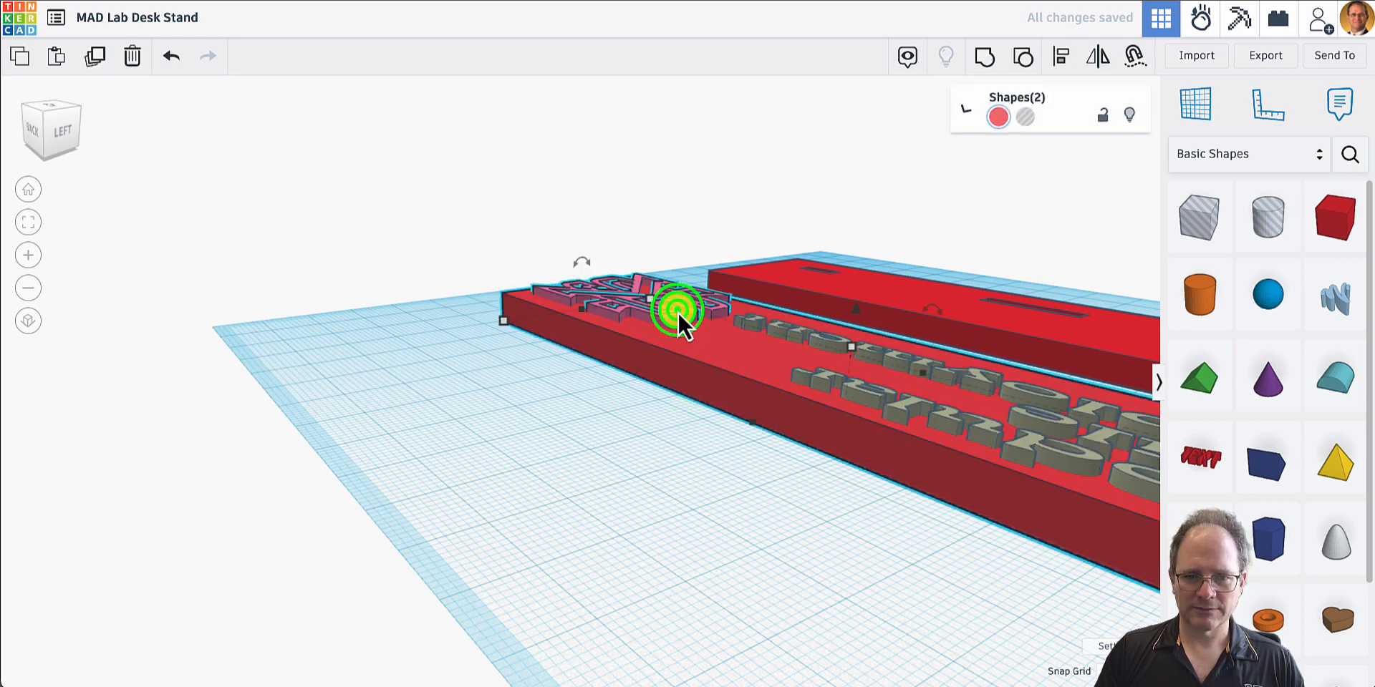
{"action": "left_click", "coordinate": [1027, 396], "text": "shift"}
{"action": "left_click", "coordinate": [983, 56]}
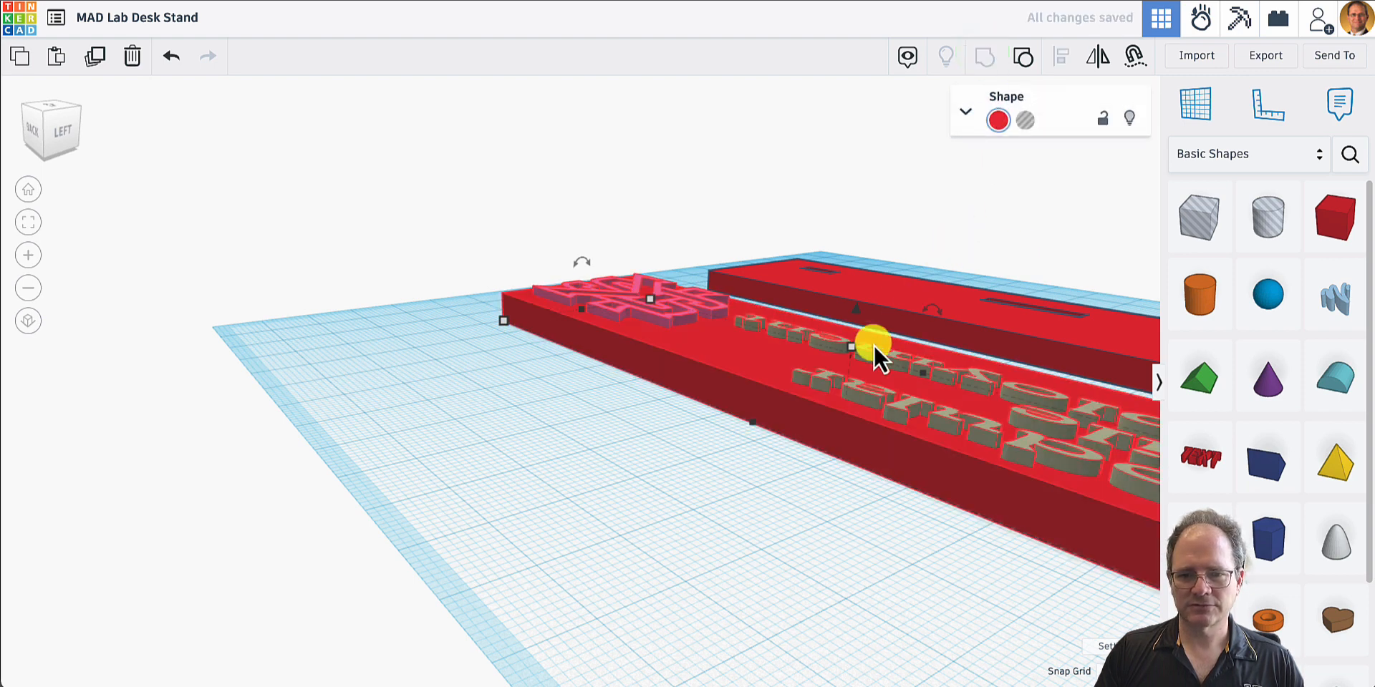
{"action": "left_click", "coordinate": [27, 190]}
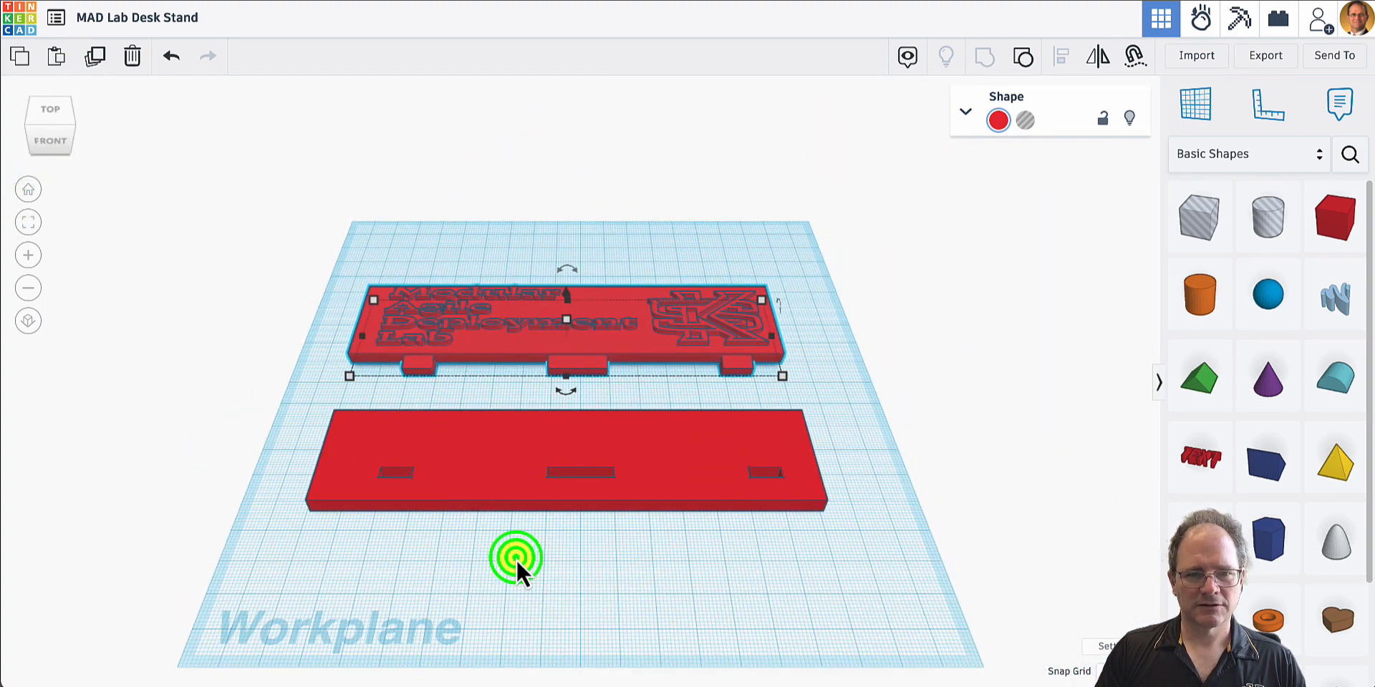
{"action": "left_click", "coordinate": [517, 559]}
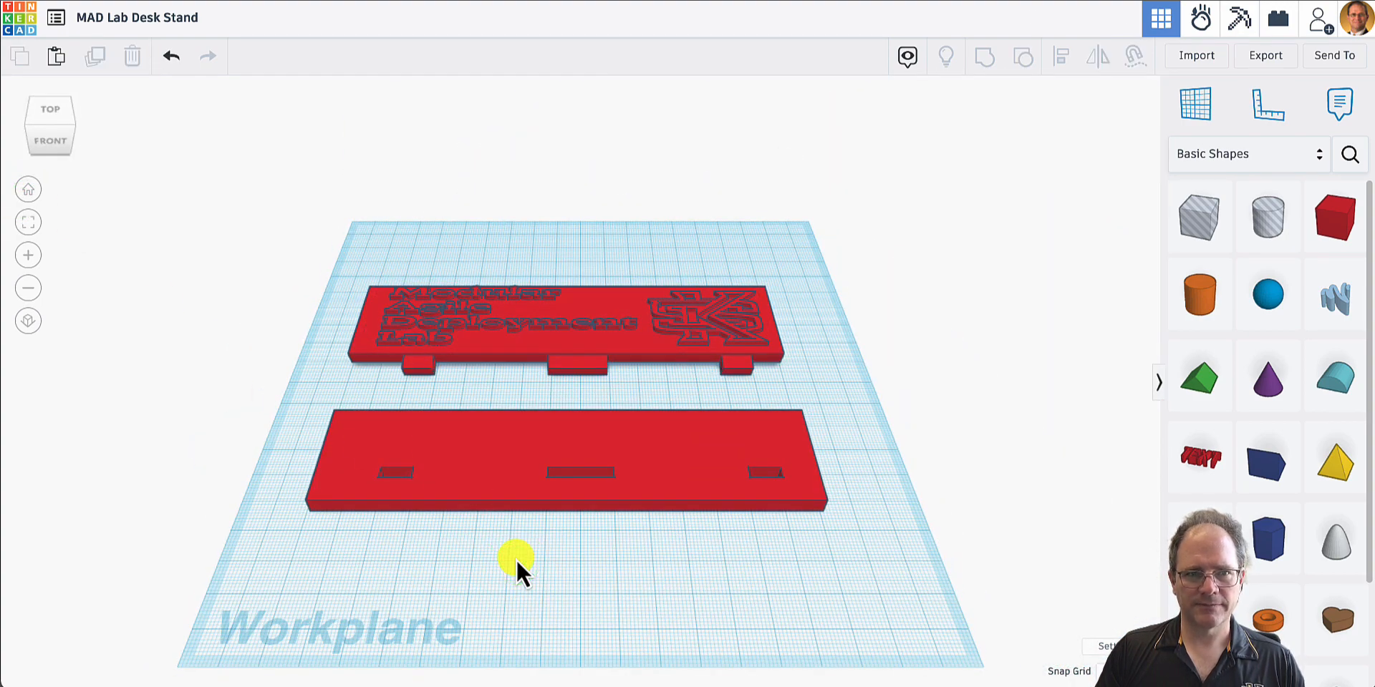
- Export everything in the design as an STL file for 3D printing
{"action": "left_click", "coordinate": [1267, 57]}
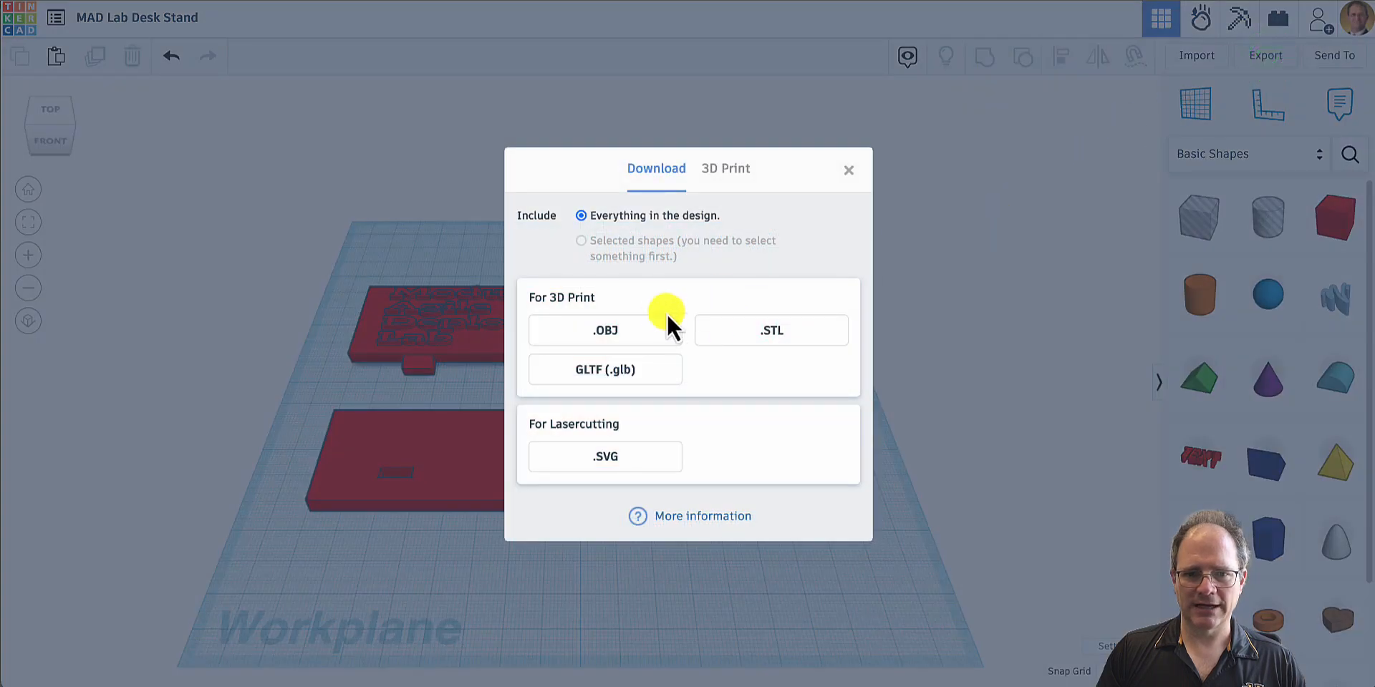
{"action": "left_click", "coordinate": [782, 339]}
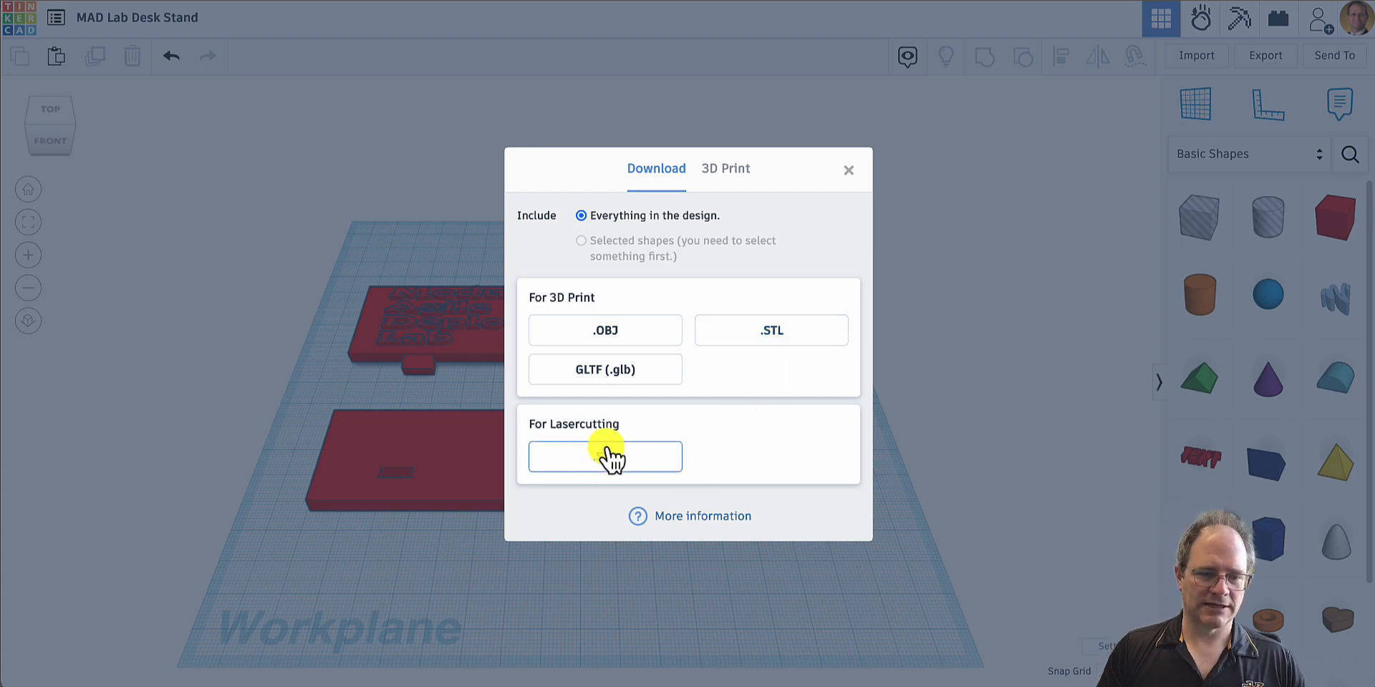
{"action": "left_click", "coordinate": [768, 345]}
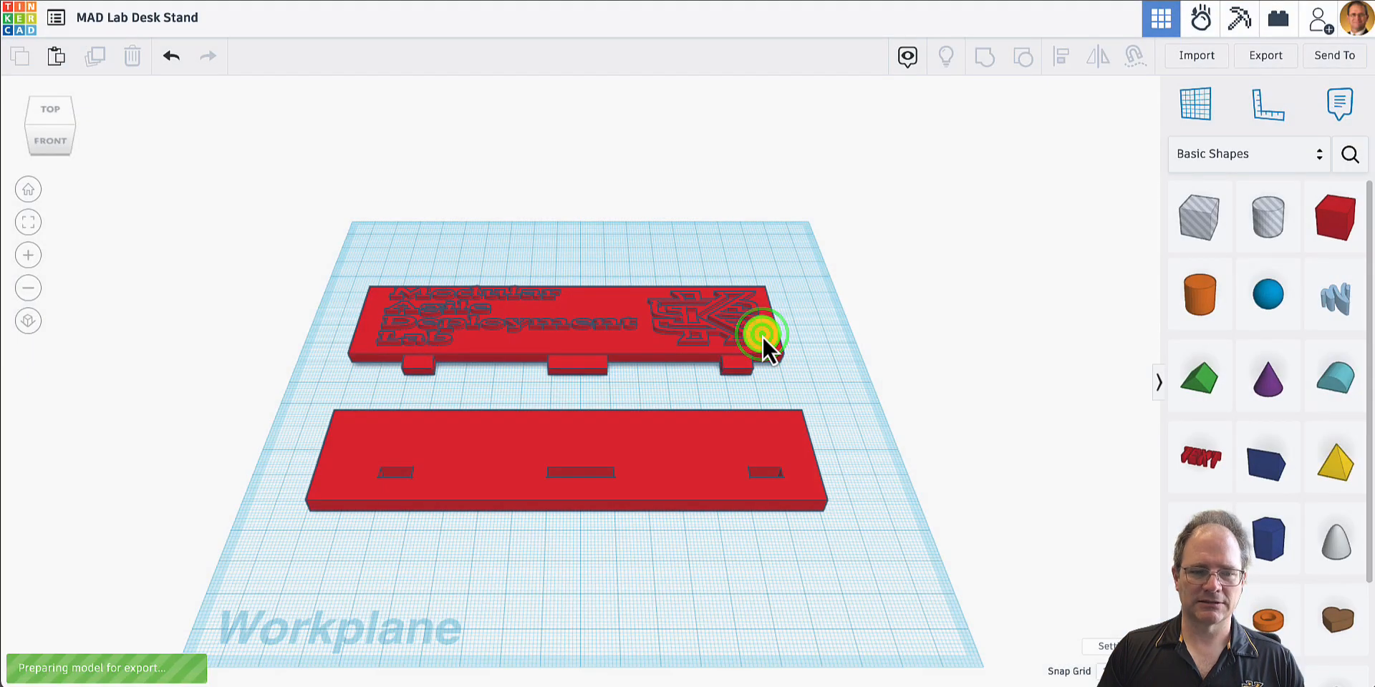